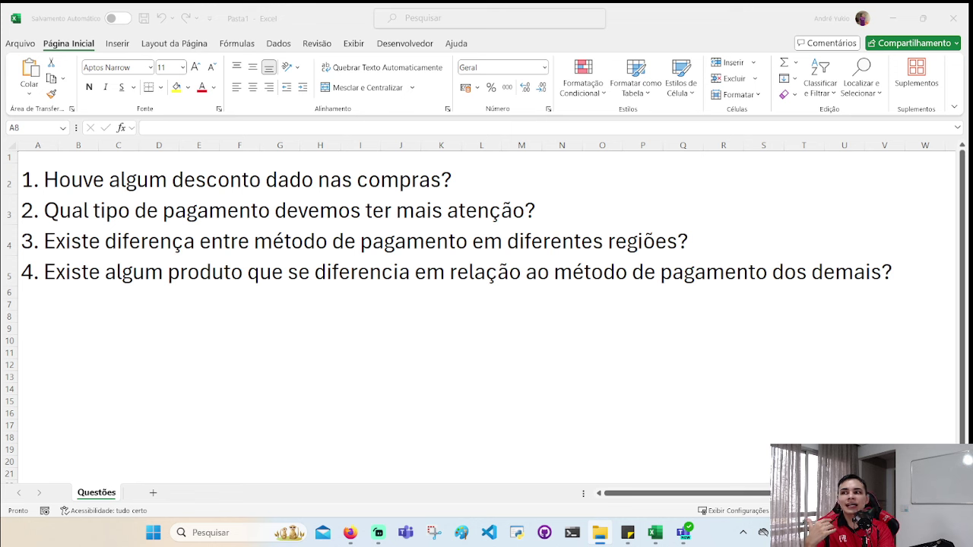
- Return to the workbook and select empty cell A8 below the questions
{"action": "key", "text": "alt+Tab"}
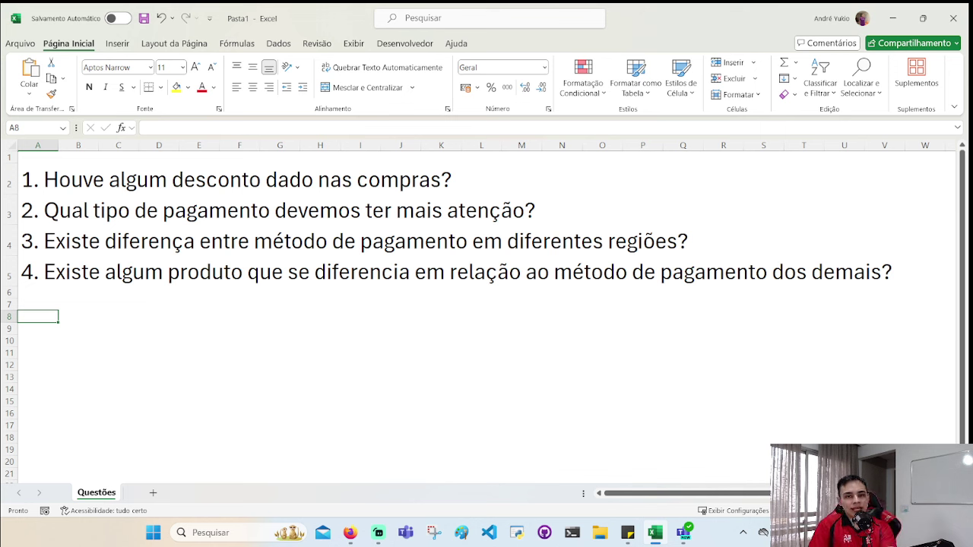
{"action": "left_click", "coordinate": [402, 329]}
{"action": "left_click", "coordinate": [91, 337]}
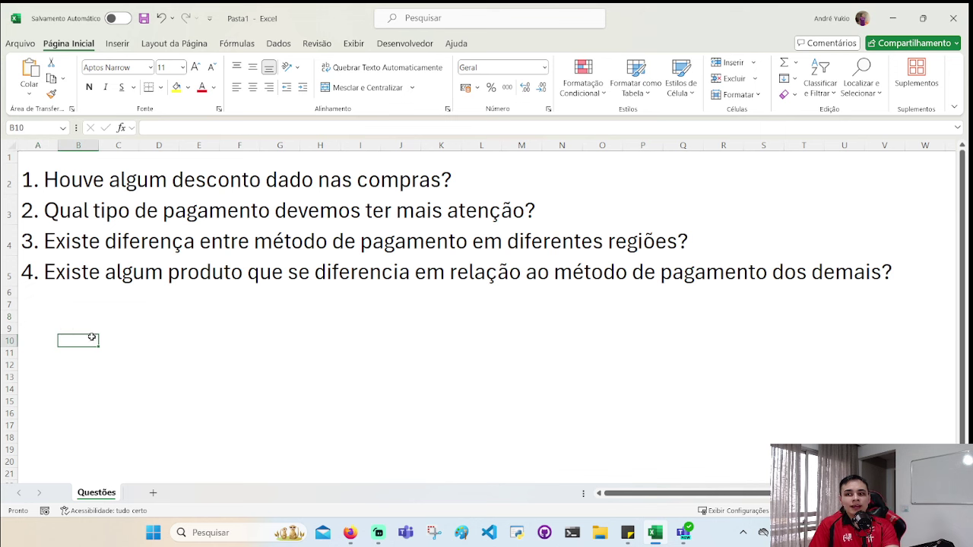
{"action": "left_click", "coordinate": [41, 315]}
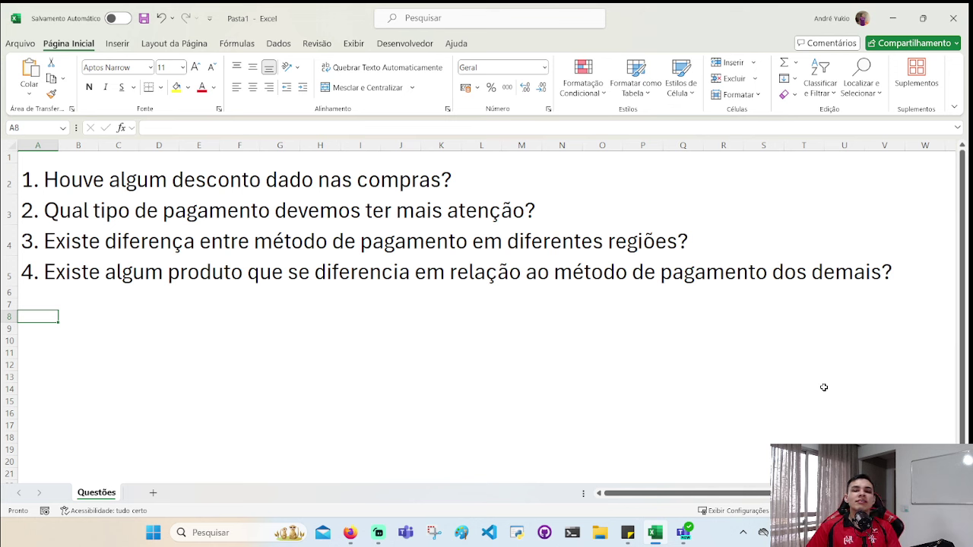
- Step through the four analysis questions on the Questões sheet with the arrow keys
{"action": "key", "text": "Up"}
{"action": "key", "text": "Up"}
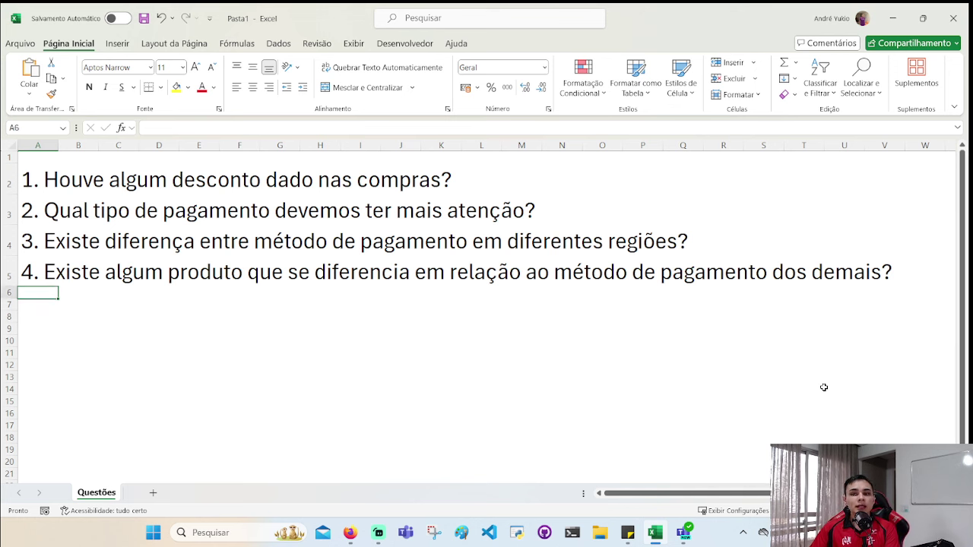
{"action": "key", "text": "Up"}
{"action": "key", "text": "Up"}
{"action": "key", "text": "Up"}
{"action": "key", "text": "Up"}
{"action": "key", "text": "Up"}
{"action": "key", "text": "Down"}
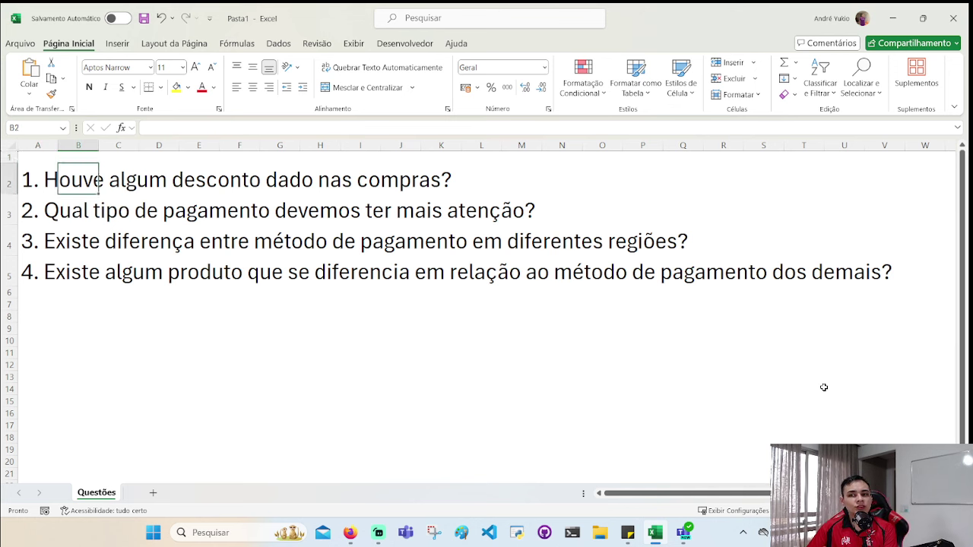
{"action": "key", "text": "Up"}
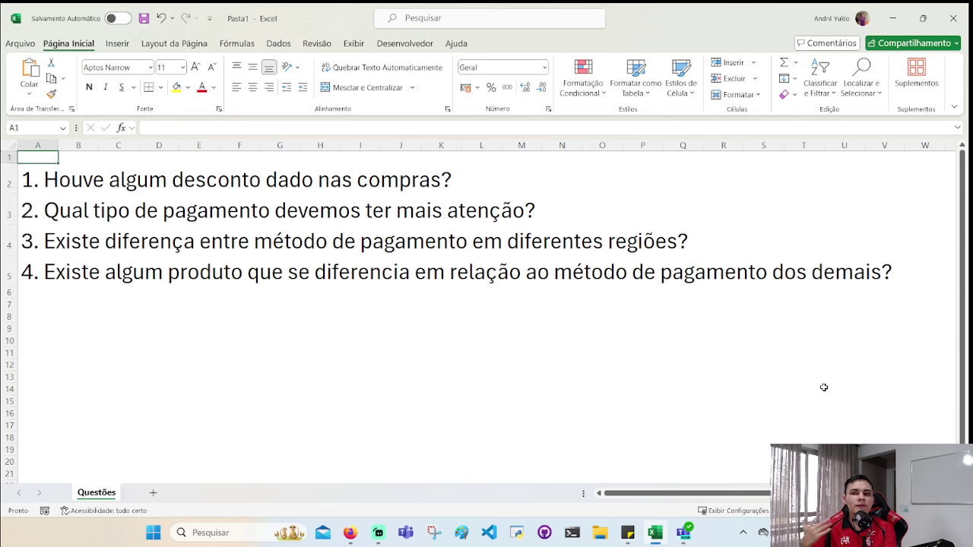
{"action": "key", "text": "Right"}
{"action": "key", "text": "Right"}
{"action": "key", "text": "Right"}
{"action": "key", "text": "Right"}
{"action": "key", "text": "Right"}
{"action": "key", "text": "Right"}
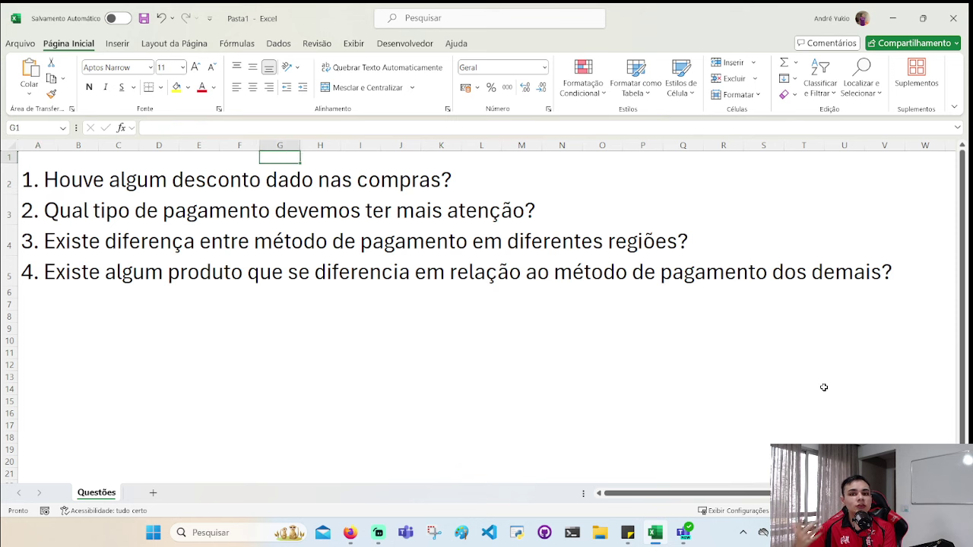
{"action": "key", "text": "Right"}
{"action": "key", "text": "Right"}
{"action": "key", "text": "Right"}
{"action": "key", "text": "Left"}
{"action": "key", "text": "Left"}
{"action": "key", "text": "Left"}
{"action": "key", "text": "Left"}
{"action": "key", "text": "Left"}
{"action": "key", "text": "Left"}
{"action": "key", "text": "Left"}
{"action": "key", "text": "Left"}
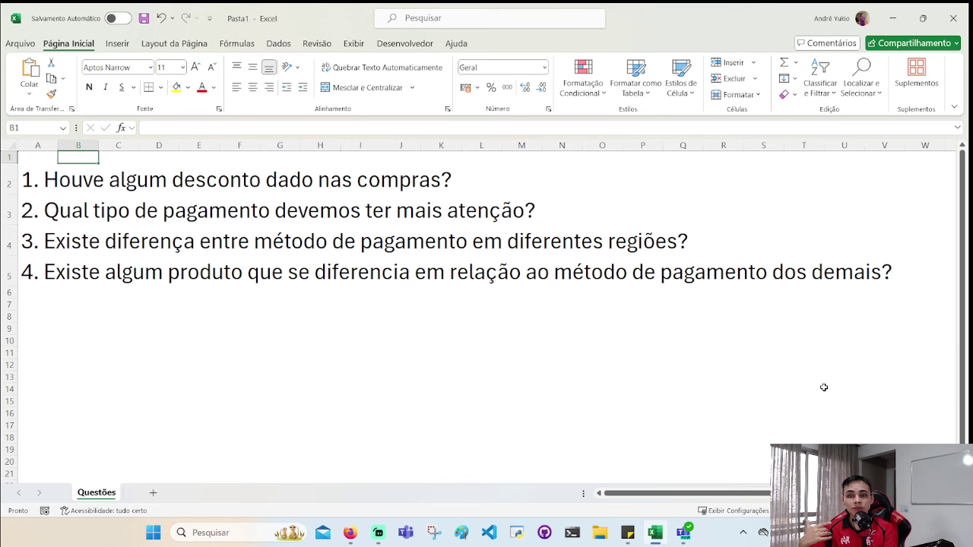
{"action": "key", "text": "Down"}
{"action": "key", "text": "Down"}
{"action": "key", "text": "Left"}
{"action": "key", "text": "Right"}
{"action": "key", "text": "Right"}
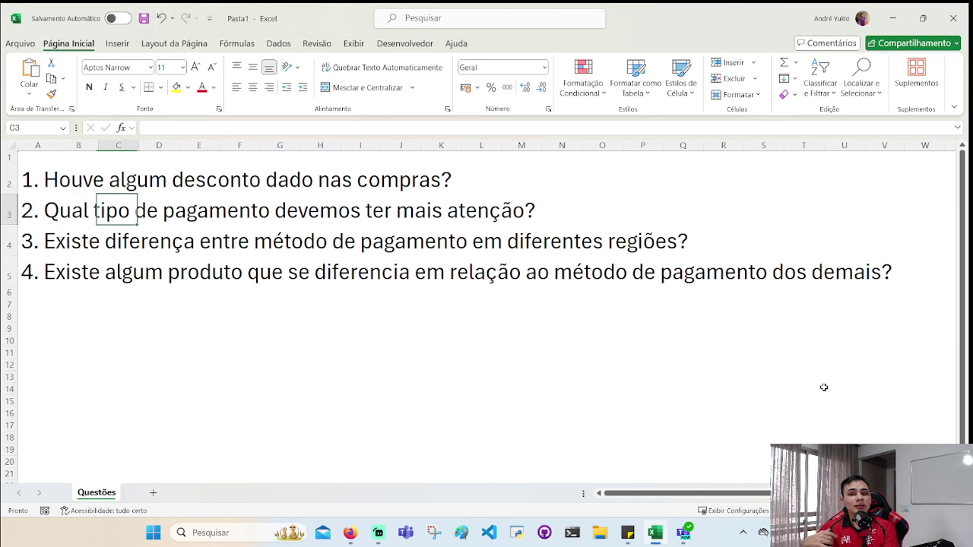
{"action": "key", "text": "Right"}
{"action": "key", "text": "Right"}
{"action": "key", "text": "Right"}
{"action": "key", "text": "Left"}
{"action": "key", "text": "Left"}
{"action": "key", "text": "Left"}
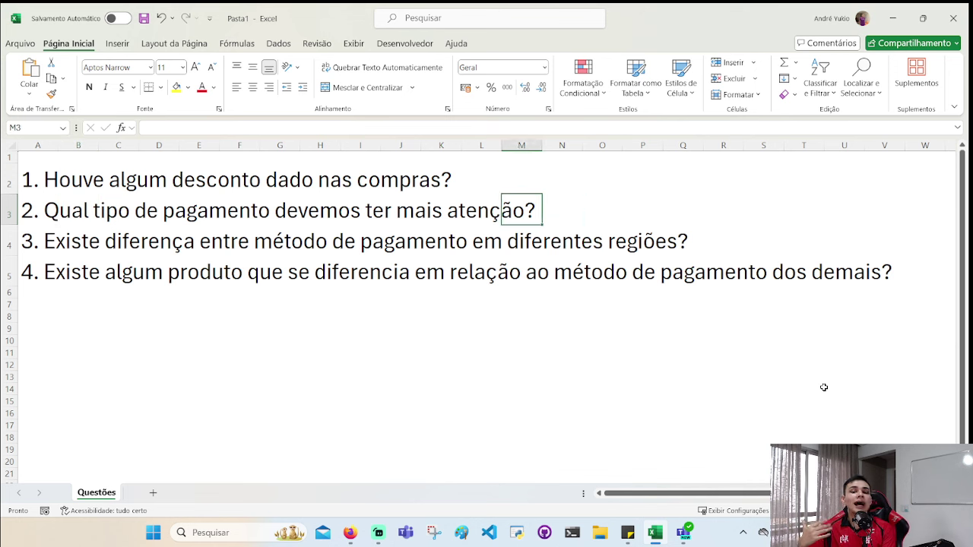
{"action": "key", "text": "Left"}
{"action": "key", "text": "Left"}
{"action": "key", "text": "Left"}
{"action": "key", "text": "Left"}
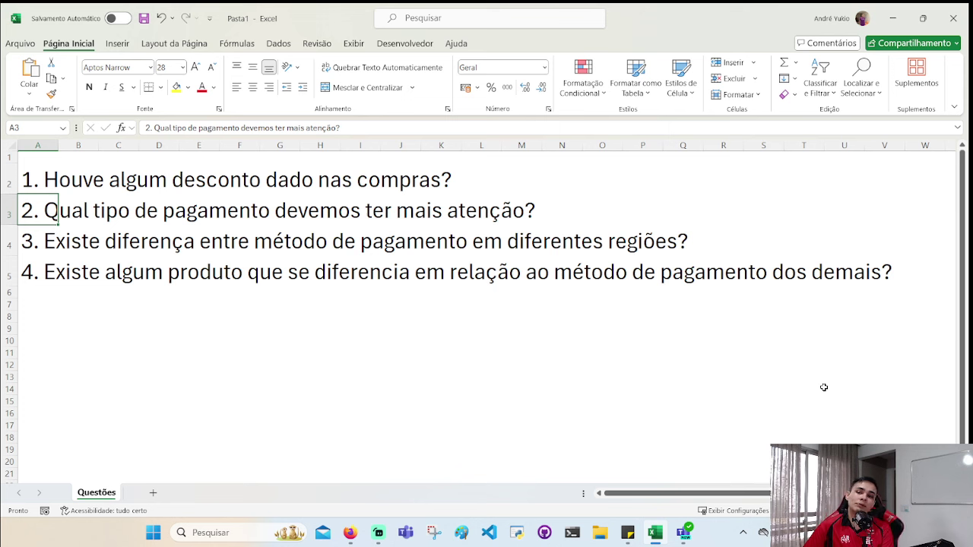
{"action": "key", "text": "Right"}
{"action": "key", "text": "Right"}
{"action": "key", "text": "Right"}
{"action": "key", "text": "Right"}
{"action": "key", "text": "Right"}
{"action": "key", "text": "Right"}
{"action": "key", "text": "Right"}
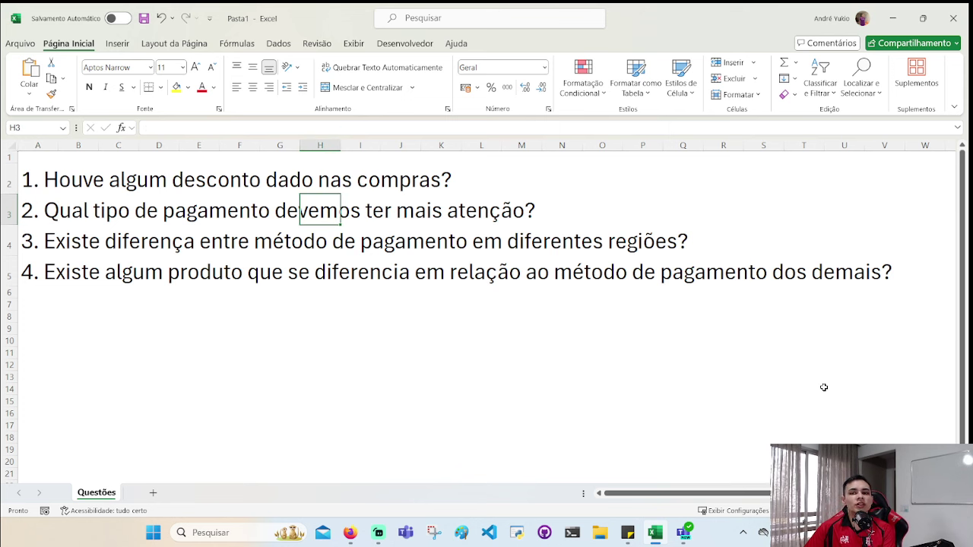
{"action": "key", "text": "Left"}
{"action": "key", "text": "Down"}
{"action": "key", "text": "Down"}
{"action": "key", "text": "Left"}
{"action": "key", "text": "Left"}
{"action": "key", "text": "Left"}
{"action": "key", "text": "Left"}
{"action": "key", "text": "Left"}
{"action": "key", "text": "Left"}
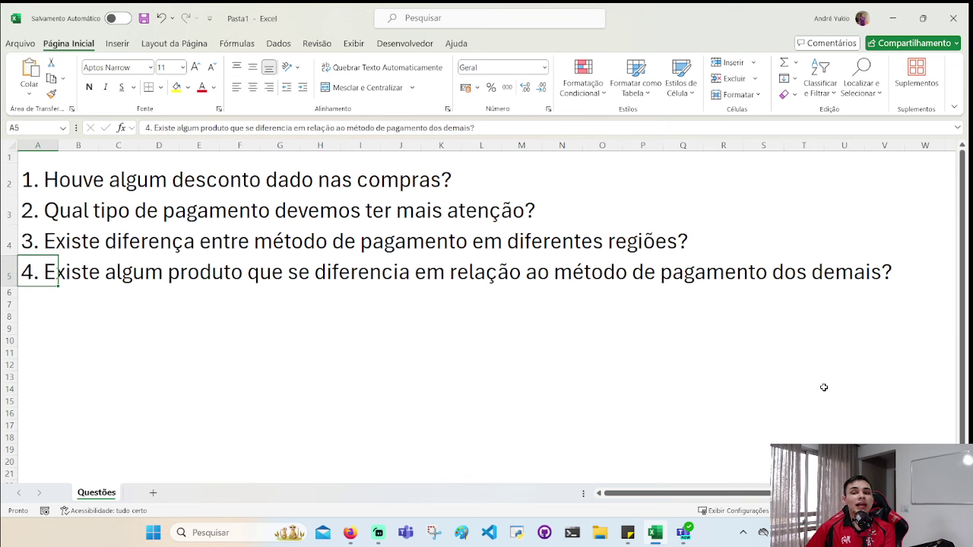
{"action": "key", "text": "Up"}
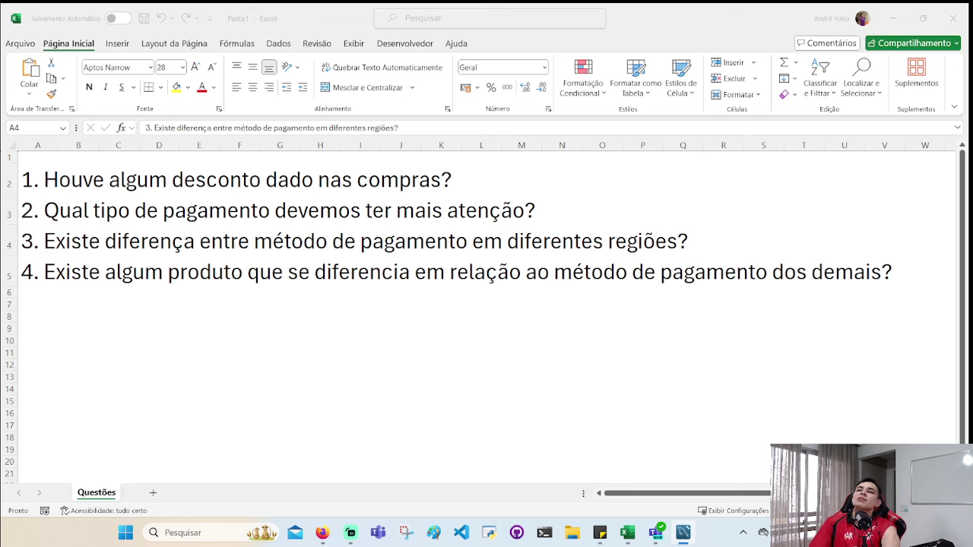
- Enter 'SCHEMA' in cell G8, then delete it again
{"action": "left_click", "coordinate": [279, 321]}
{"action": "type", "text": "SCHEMA"}
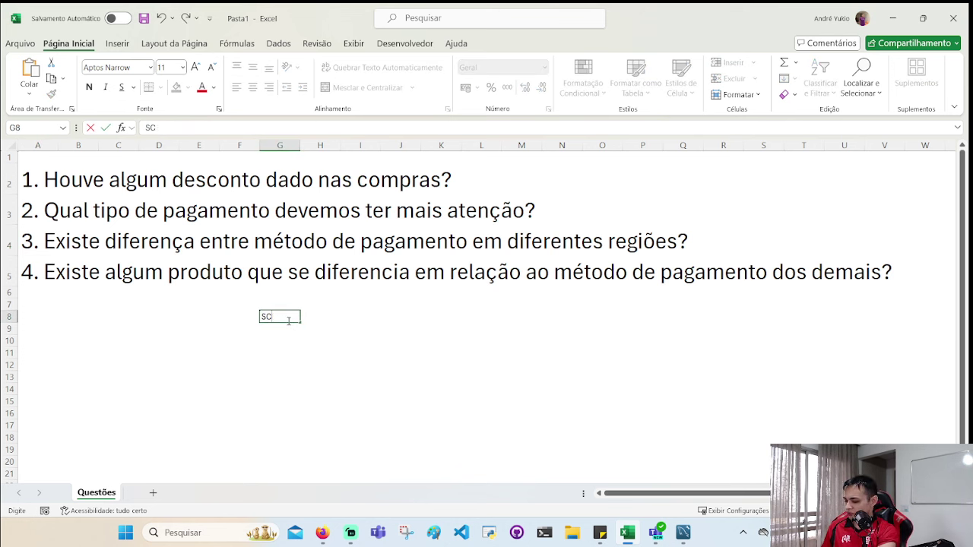
{"action": "key", "text": "ctrl+Return"}
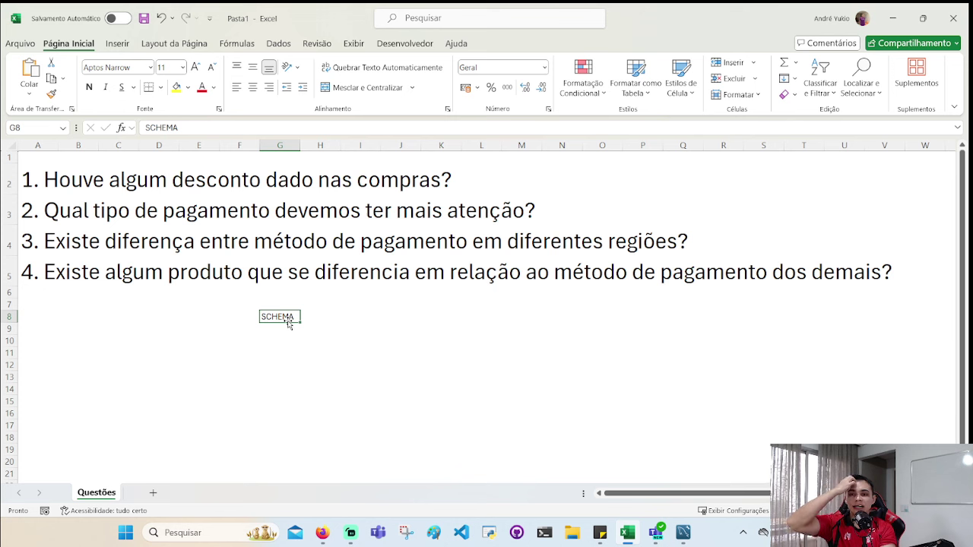
{"action": "key", "text": "Delete"}
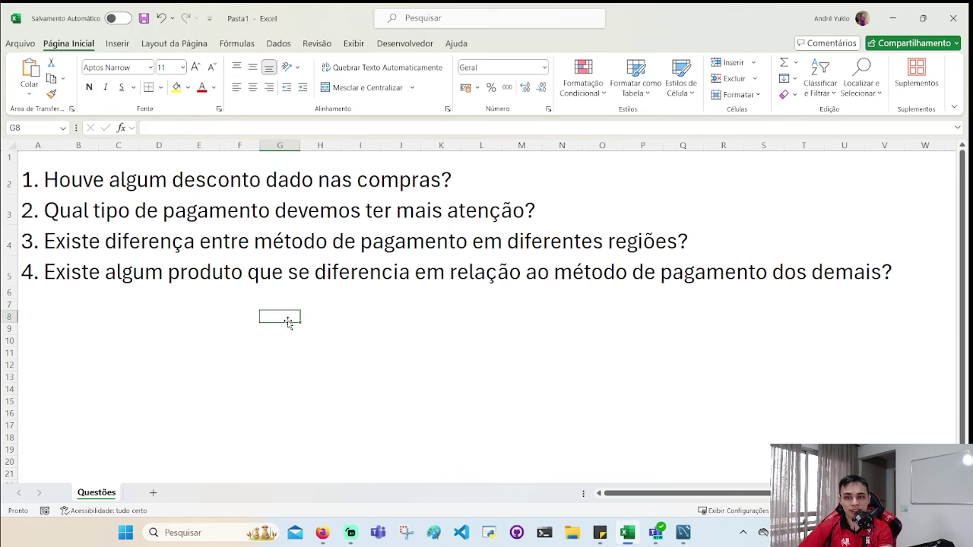
{"action": "key", "text": "Up"}
{"action": "key", "text": "Left"}
{"action": "key", "text": "Down"}
{"action": "key", "text": "Left"}
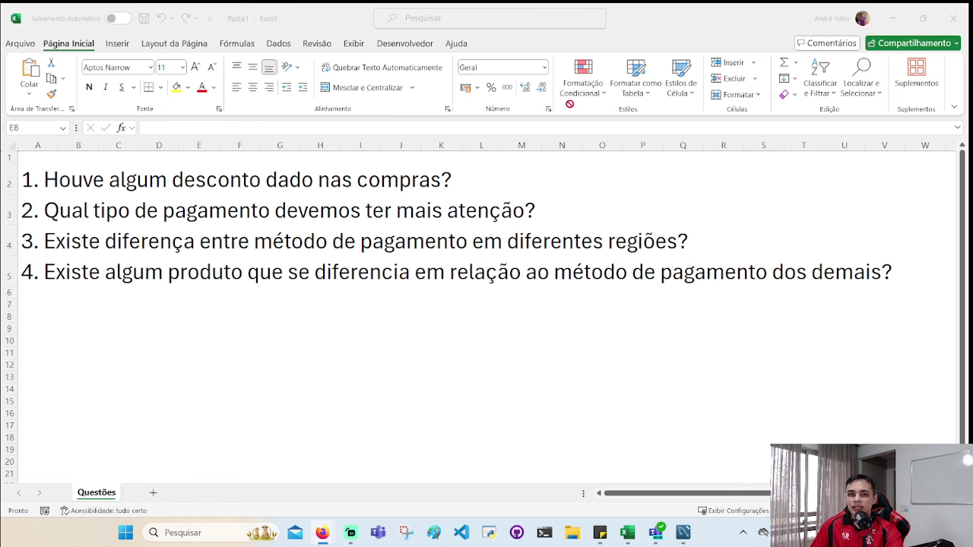
- Switch to the Kaggle page and highlight the Online Sales Dataset title
{"action": "key", "text": "alt+Tab"}
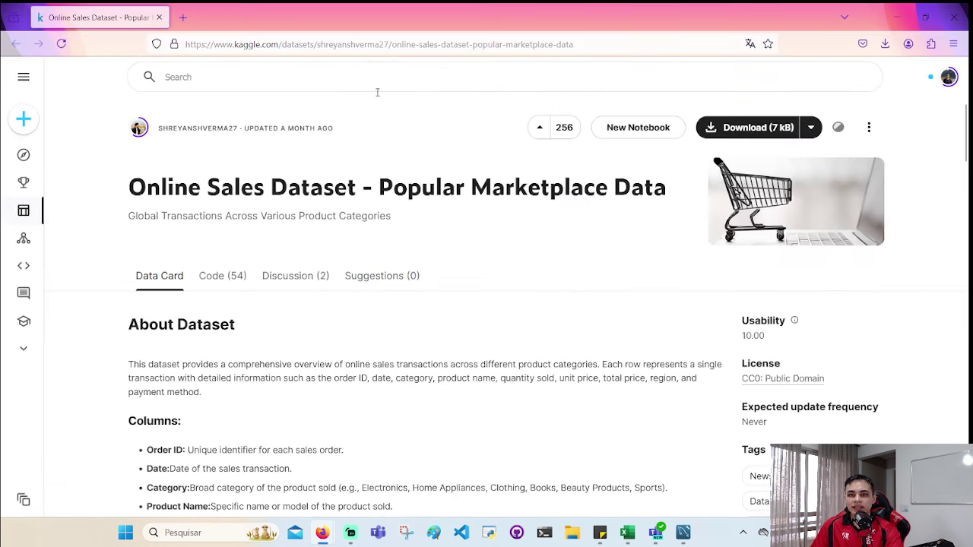
{"action": "left_click_drag", "start_coordinate": [131, 180], "coordinate": [697, 192]}
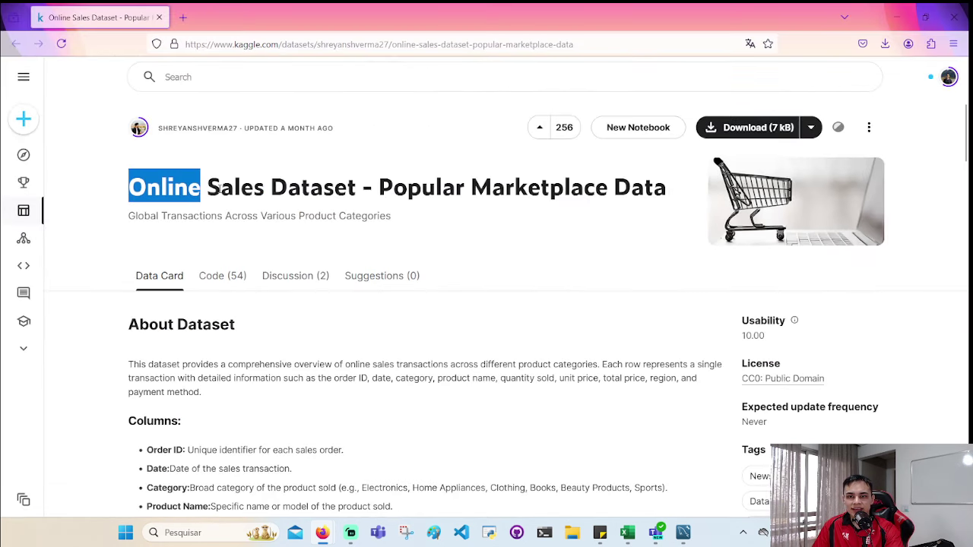
{"action": "left_click", "coordinate": [690, 192]}
{"action": "left_click_drag", "start_coordinate": [357, 190], "coordinate": [411, 219]}
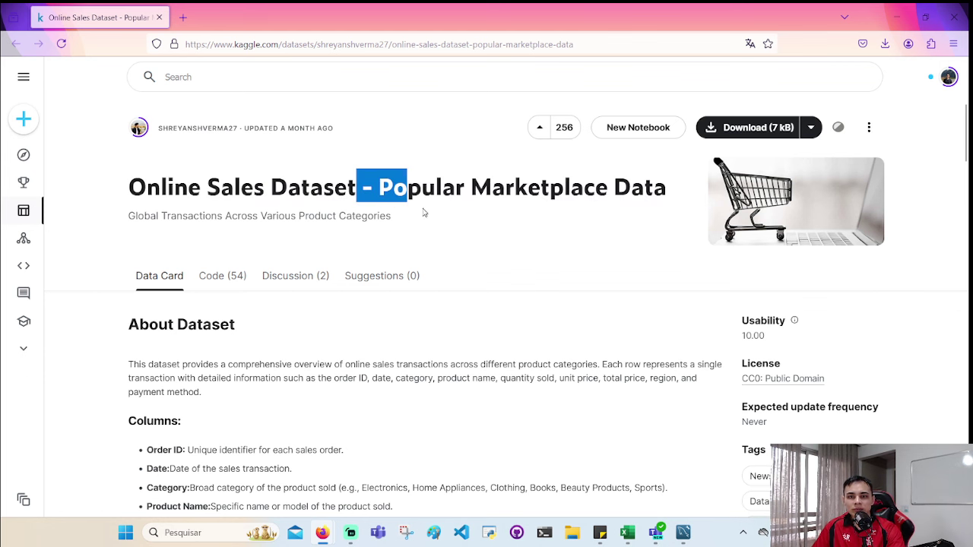
{"action": "left_click", "coordinate": [278, 169]}
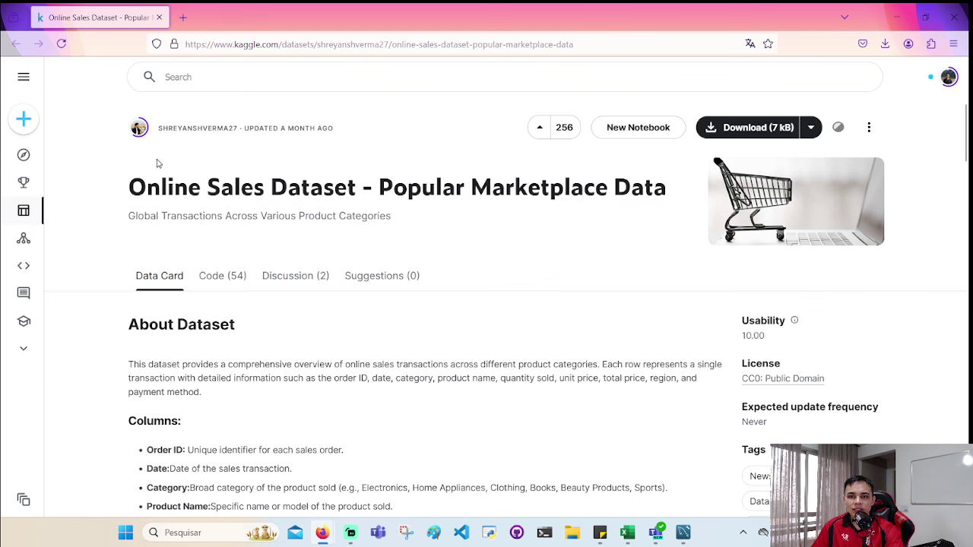
{"action": "double_click", "coordinate": [195, 190]}
{"action": "triple_click", "coordinate": [195, 190]}
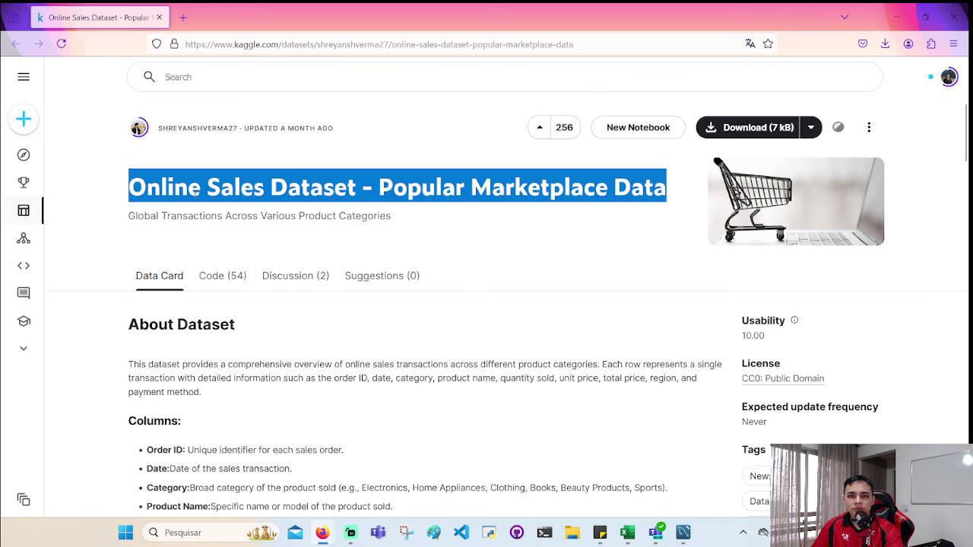
{"action": "left_click", "coordinate": [130, 233]}
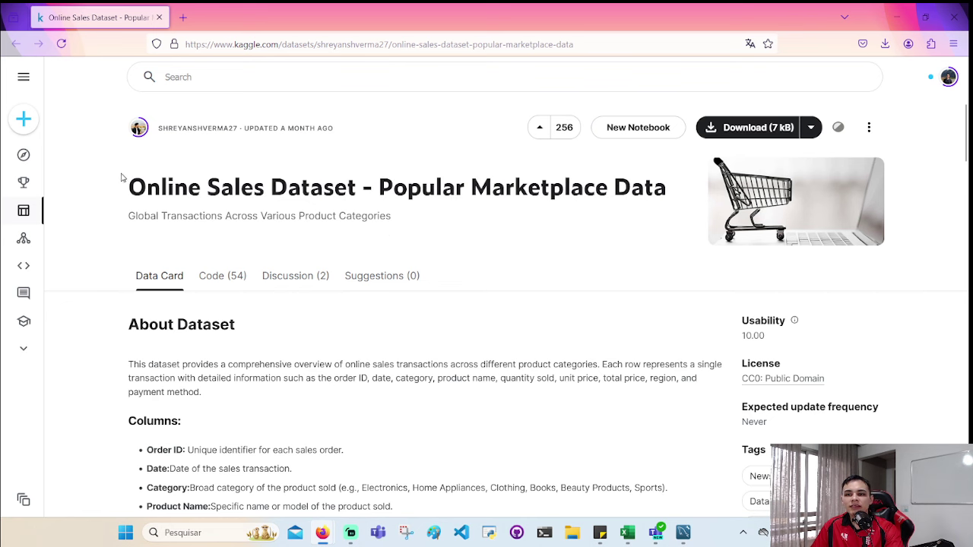
{"action": "left_click_drag", "start_coordinate": [121, 177], "coordinate": [630, 186]}
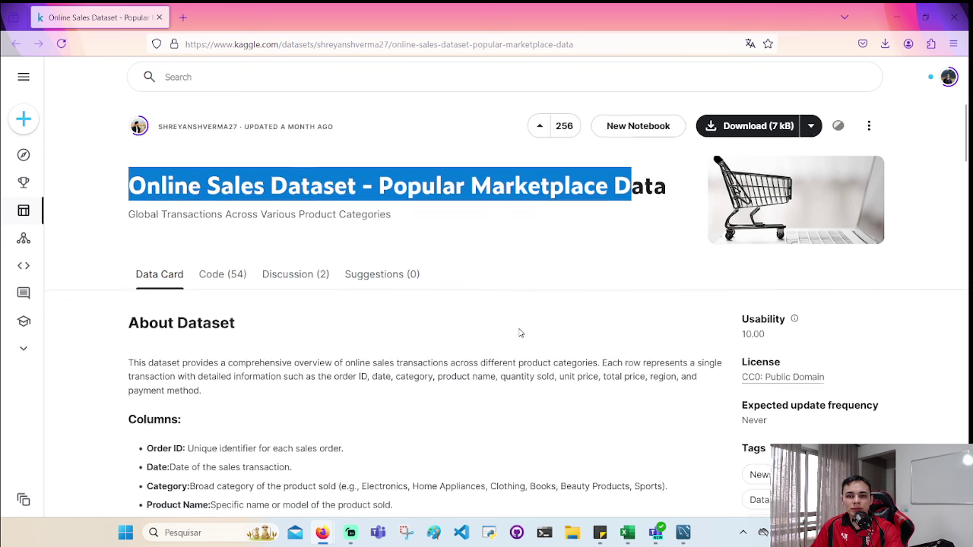
- Scroll to the column descriptions, point out Order ID, and minimize the browser
{"action": "scroll", "coordinate": [266, 271], "scroll_direction": "down", "scroll_amount": 3}
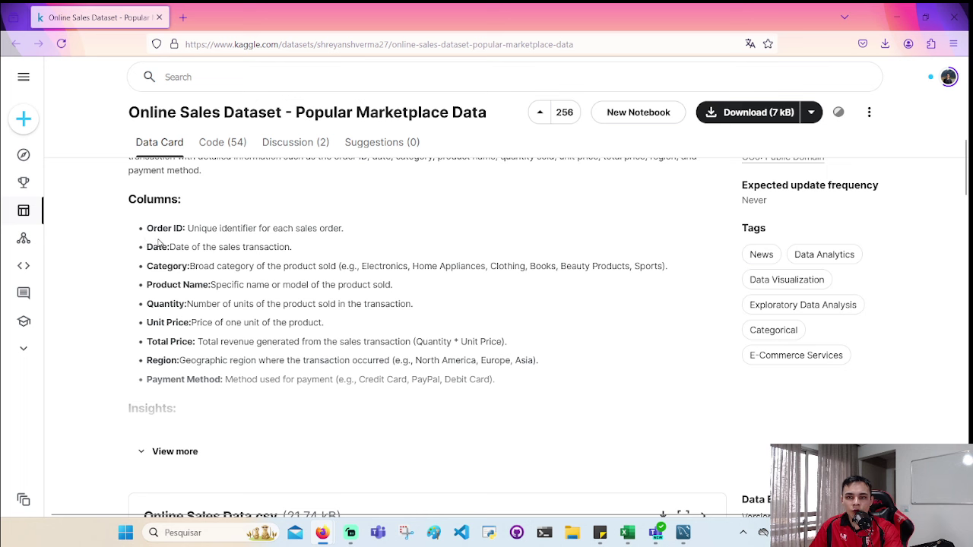
{"action": "mouse_move", "coordinate": [158, 247]}
{"action": "left_mouse_down"}
{"action": "mouse_move", "coordinate": [164, 228]}
{"action": "mouse_move", "coordinate": [196, 228]}
{"action": "mouse_move", "coordinate": [170, 227]}
{"action": "left_mouse_up"}
{"action": "left_click", "coordinate": [167, 228]}
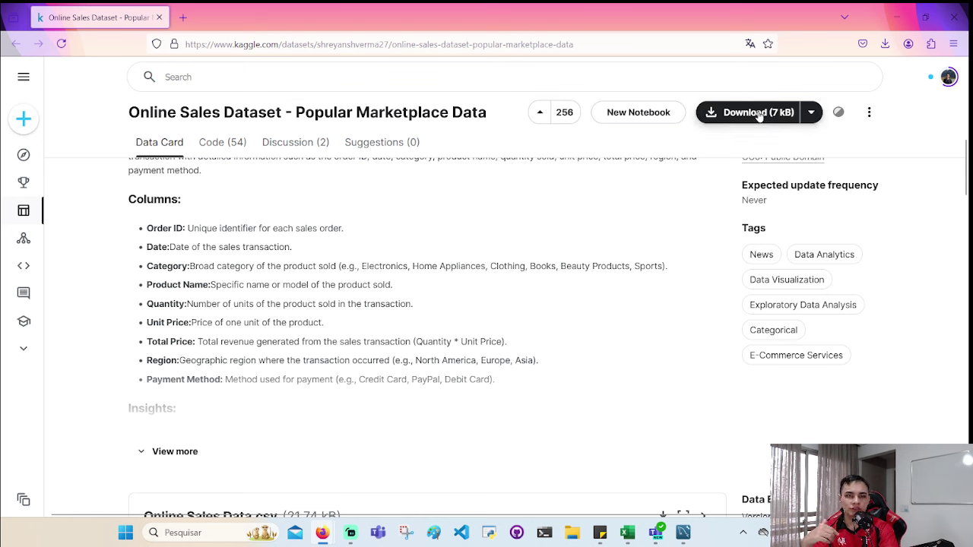
{"action": "left_click", "coordinate": [893, 11]}
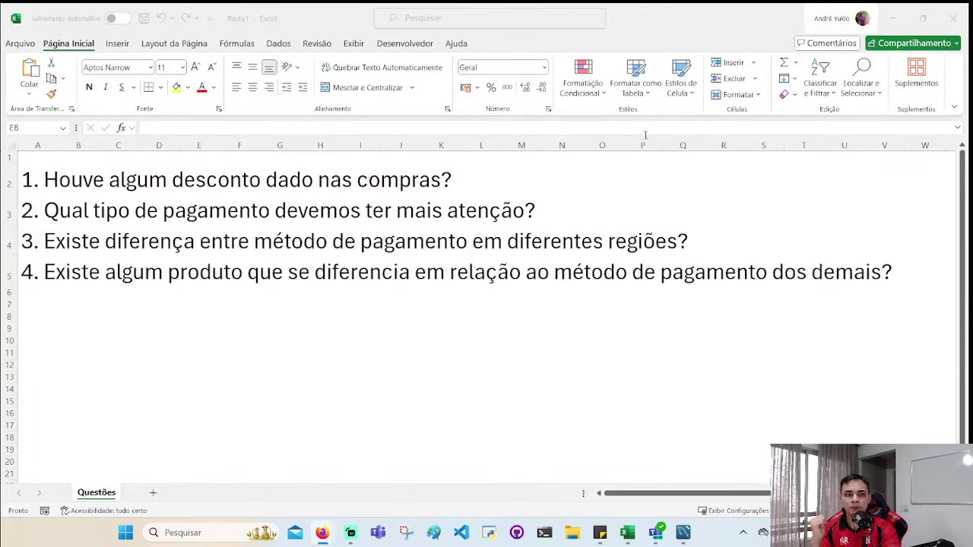
- Add a new blank worksheet, Planilha2, next to Questões
{"action": "left_click", "coordinate": [153, 492]}
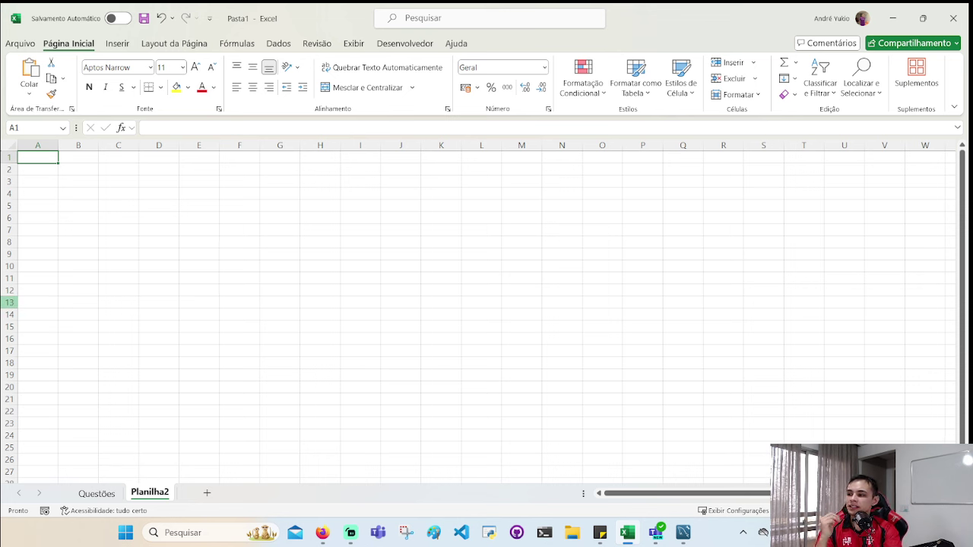
{"action": "key", "text": "alt+Tab"}
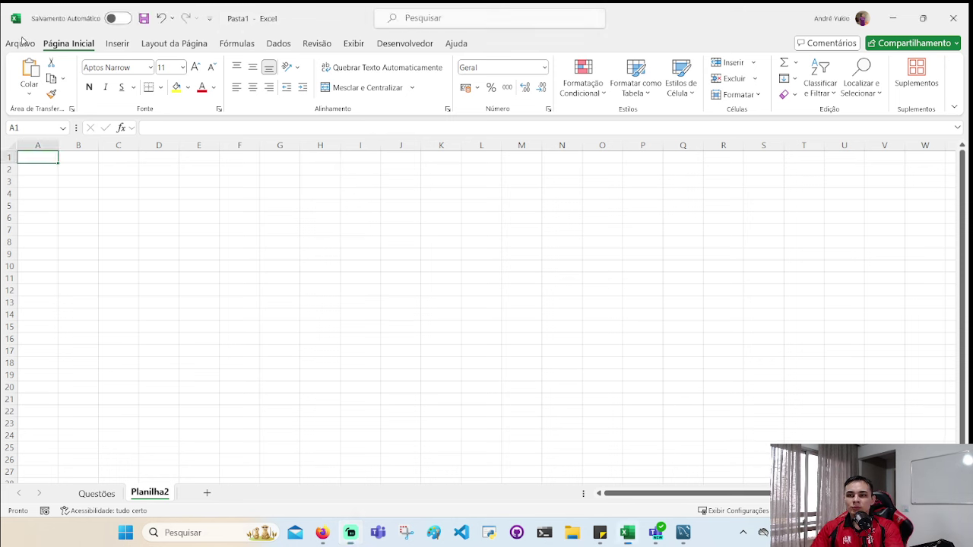
- Start a Text/CSV import through Dados > Obter Dados > De Arquivo > De Text/CSV
{"action": "left_click", "coordinate": [280, 46]}
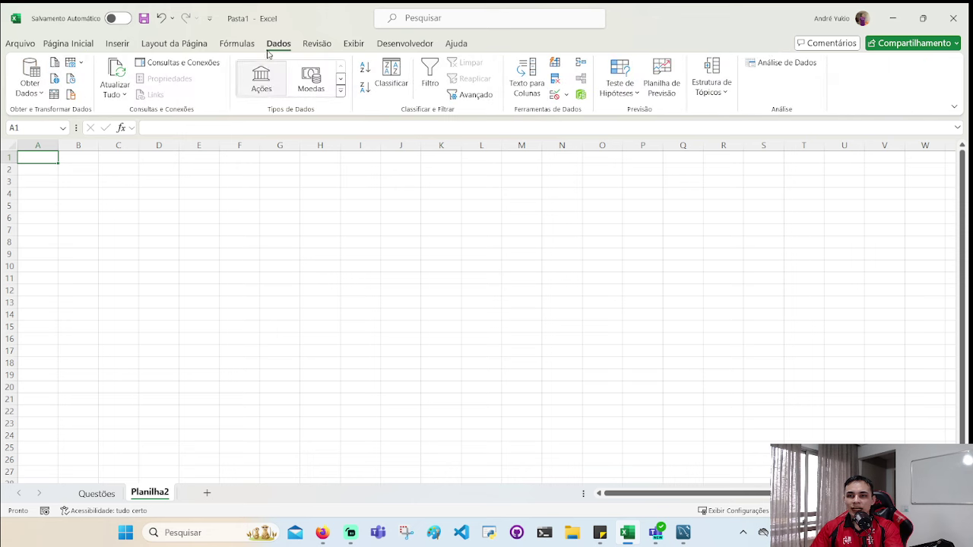
{"action": "left_click", "coordinate": [29, 84]}
{"action": "mouse_move", "coordinate": [66, 113]}
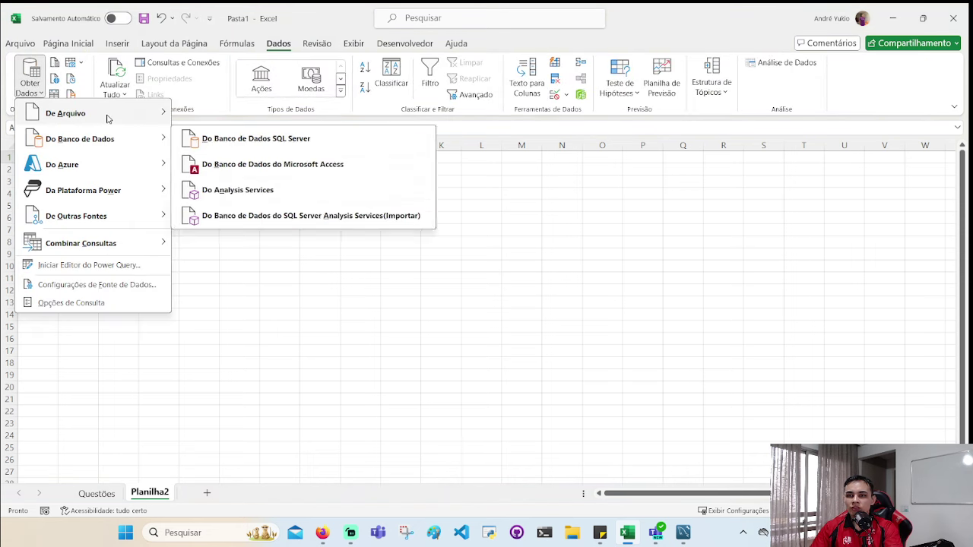
{"action": "left_click", "coordinate": [224, 138]}
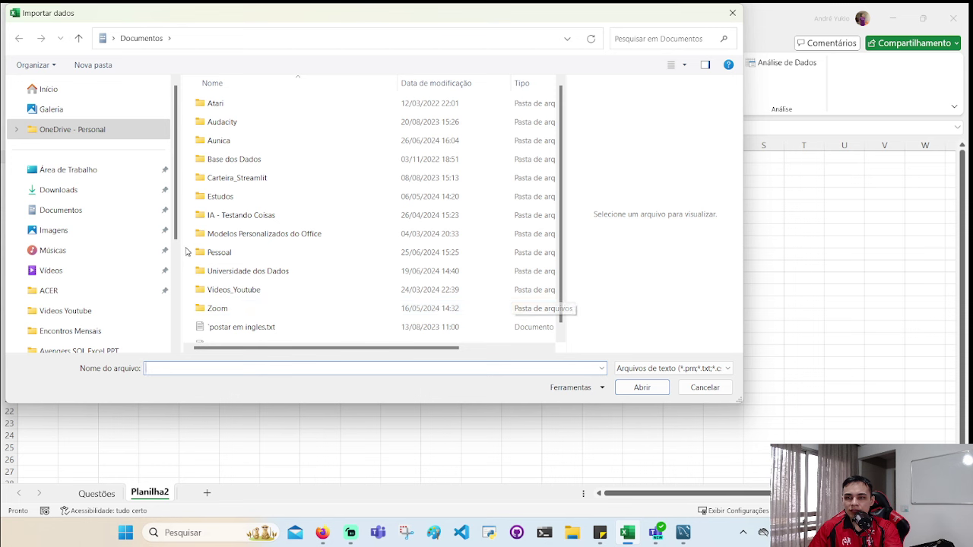
- Go to Estudos > Praticando_Python > online_sales and open Online Sales Data.csv
{"action": "left_click", "coordinate": [230, 199]}
{"action": "double_click", "coordinate": [230, 199]}
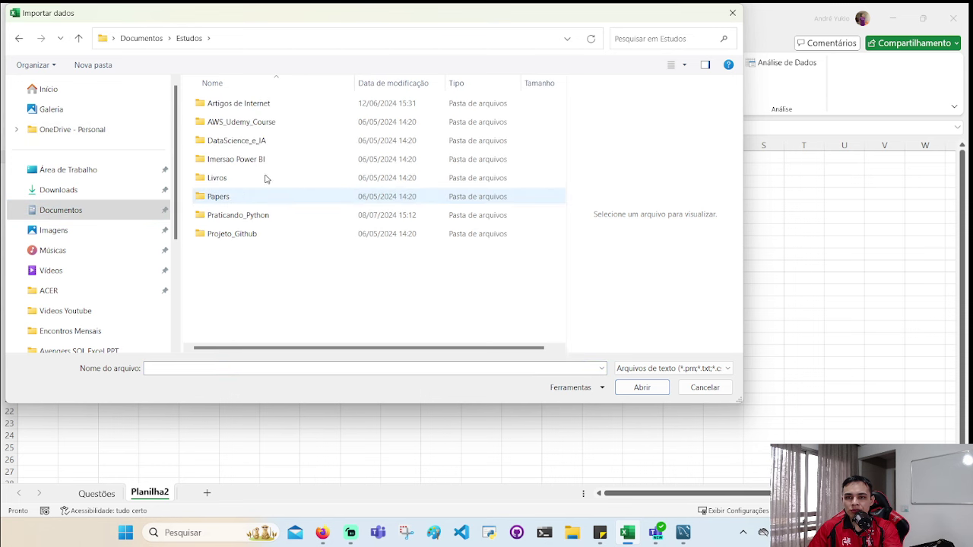
{"action": "double_click", "coordinate": [276, 218]}
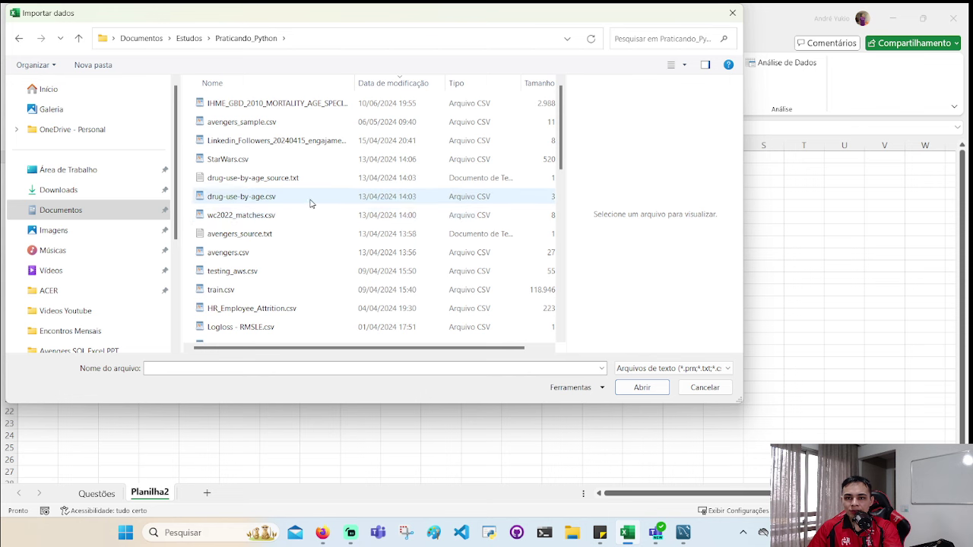
{"action": "scroll", "coordinate": [304, 203], "scroll_direction": "down", "scroll_amount": 8}
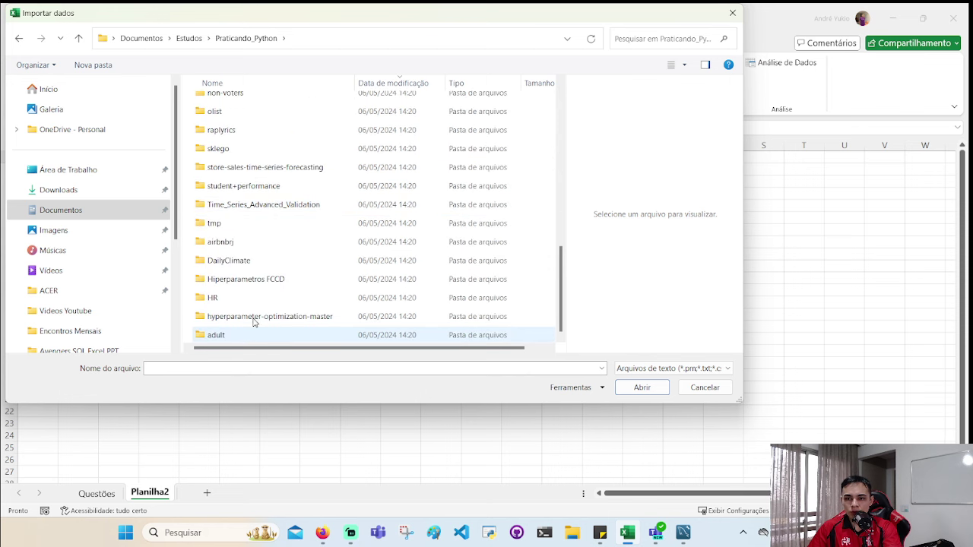
{"action": "scroll", "coordinate": [244, 174], "scroll_direction": "up", "scroll_amount": 2}
{"action": "scroll", "coordinate": [262, 125], "scroll_direction": "up", "scroll_amount": 1}
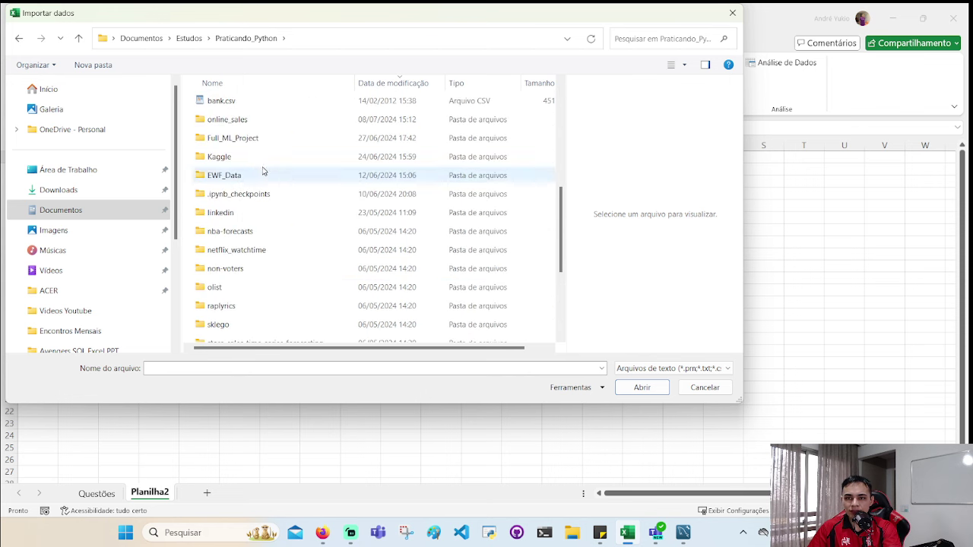
{"action": "double_click", "coordinate": [261, 120]}
{"action": "left_click", "coordinate": [247, 104]}
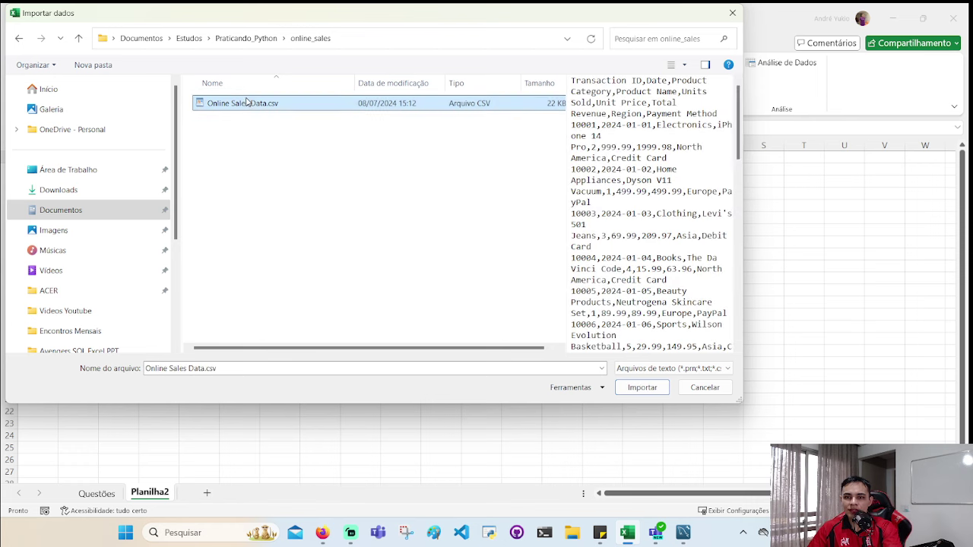
{"action": "double_click", "coordinate": [247, 103]}
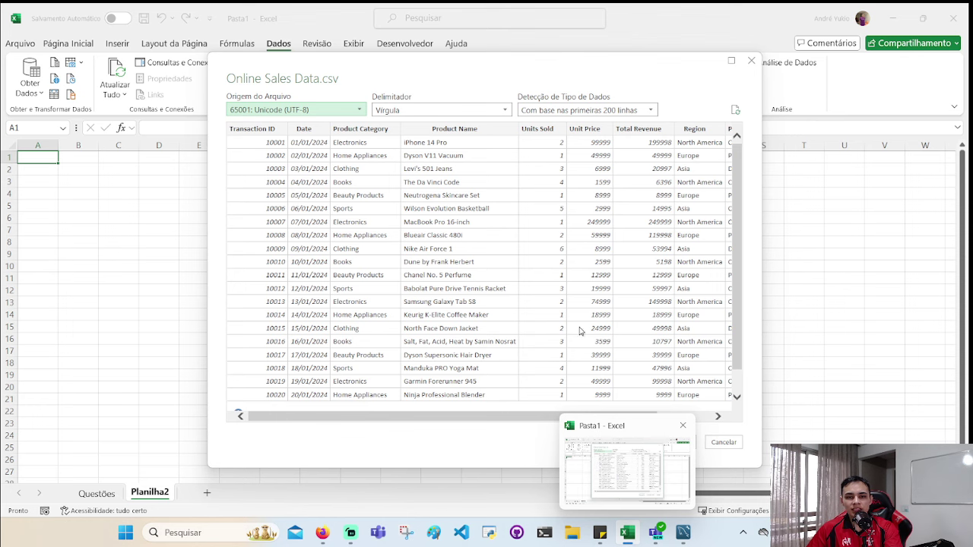
- Load the previewed CSV with Carregar into a new Online Sales Data sheet
{"action": "left_click", "coordinate": [592, 441]}
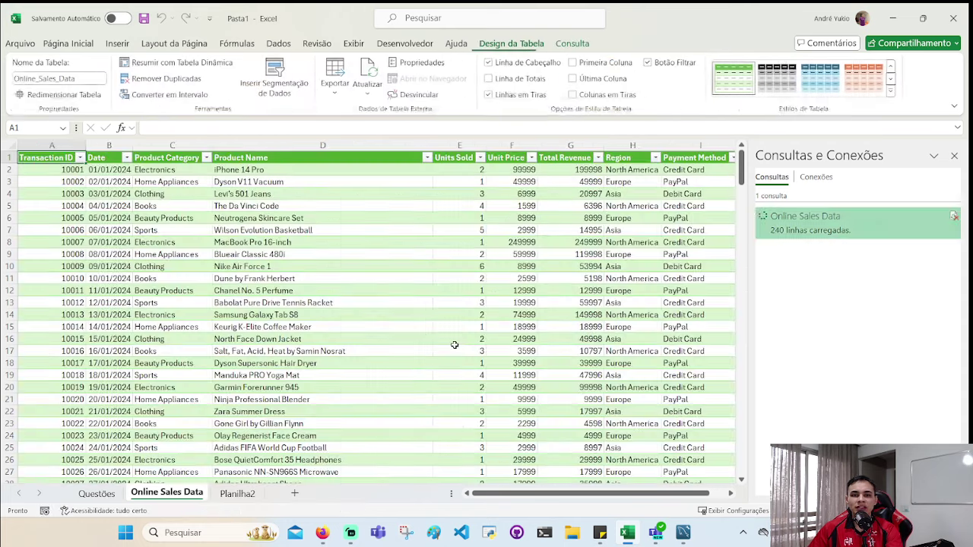
- Close the Consultas e Conexões pane and turn off Linhas de Grade
{"action": "left_click", "coordinate": [954, 157]}
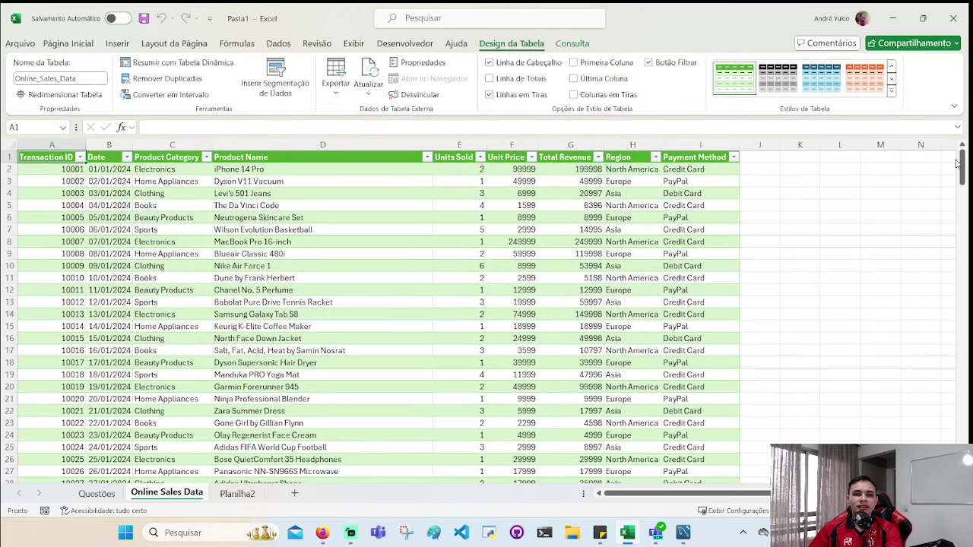
{"action": "left_click", "coordinate": [362, 43]}
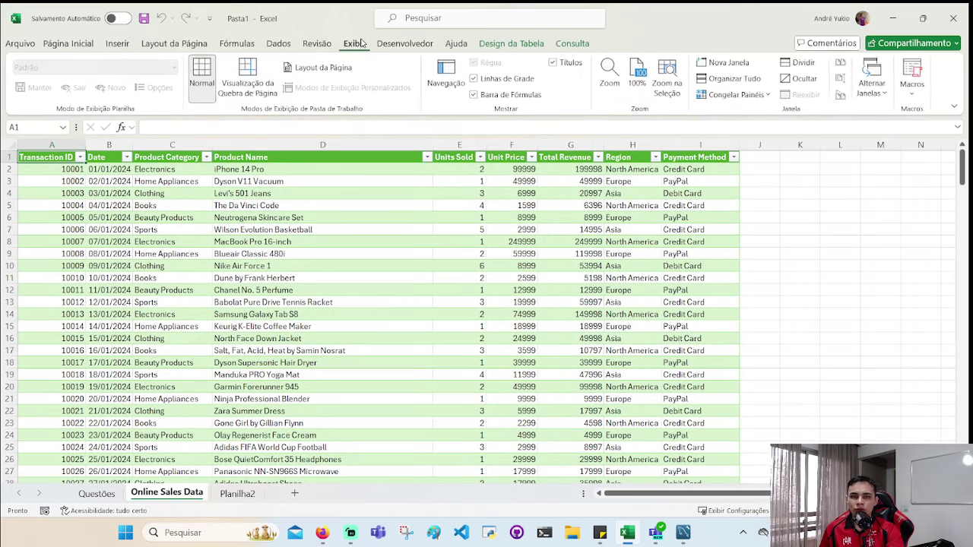
{"action": "left_click", "coordinate": [489, 81]}
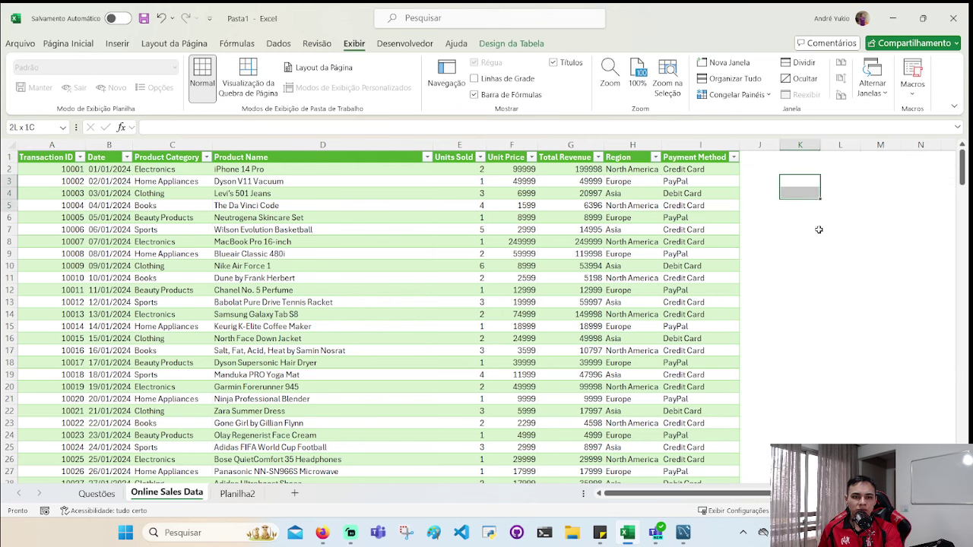
- Select the whole sales table from A1 to its last row, 241
{"action": "left_click_drag", "start_coordinate": [798, 181], "coordinate": [867, 267]}
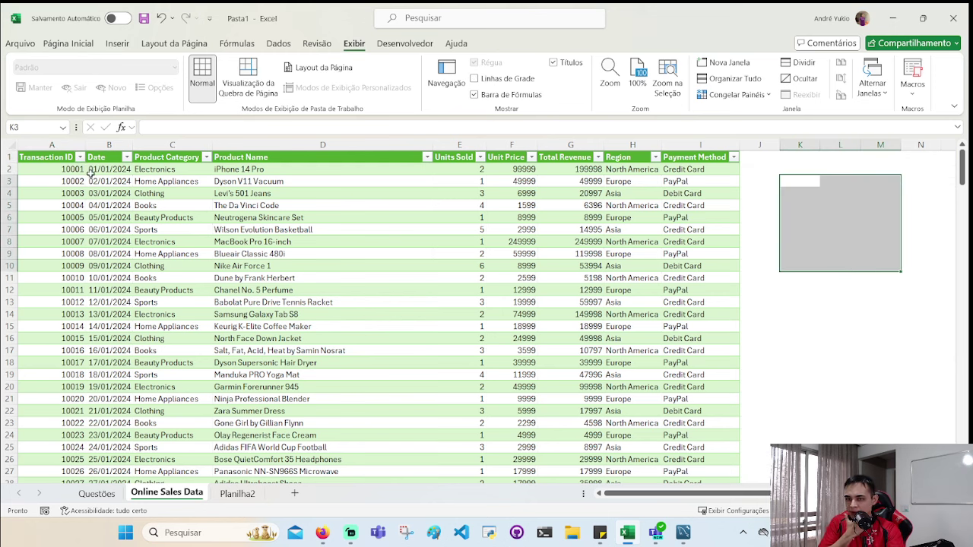
{"action": "key", "text": "ctrl+Home"}
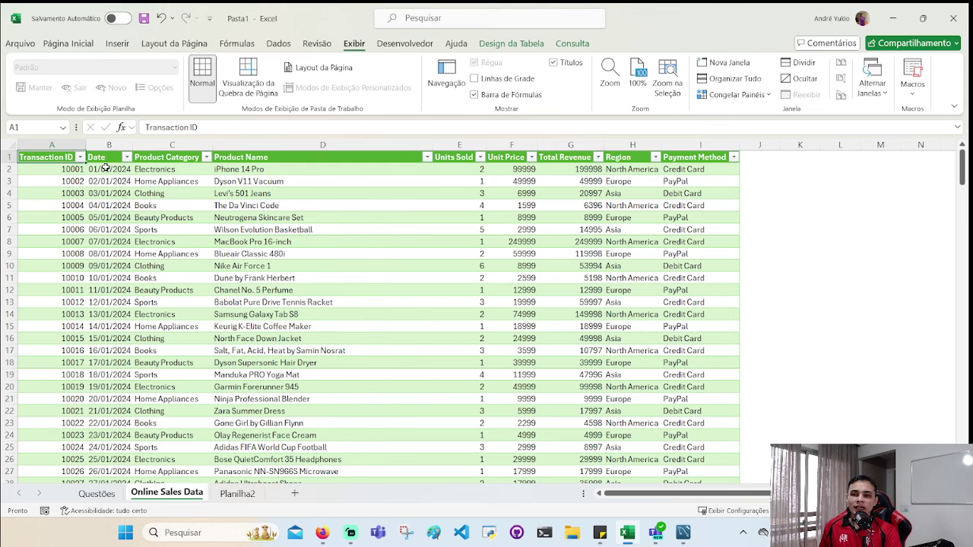
{"action": "key", "text": "ctrl+shift+Right"}
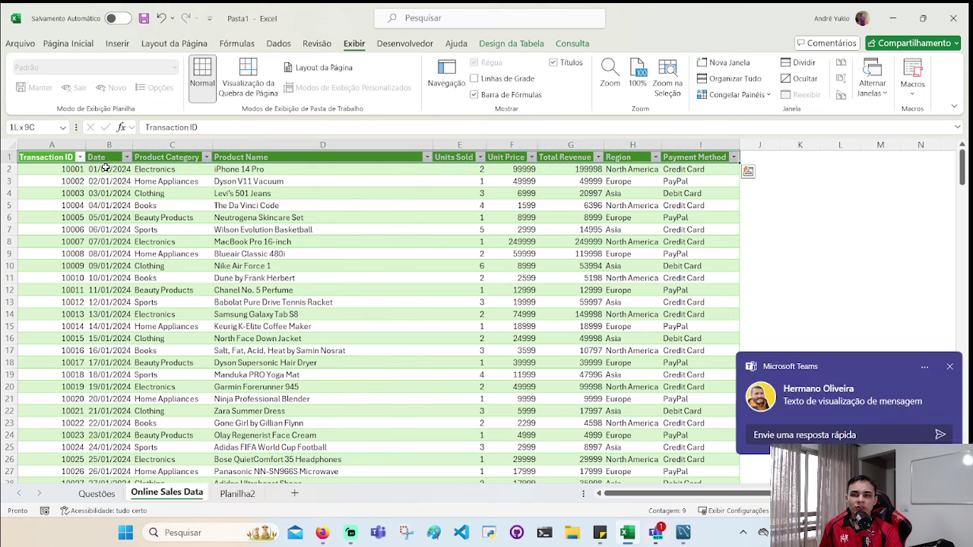
{"action": "key", "text": "ctrl+shift+Down"}
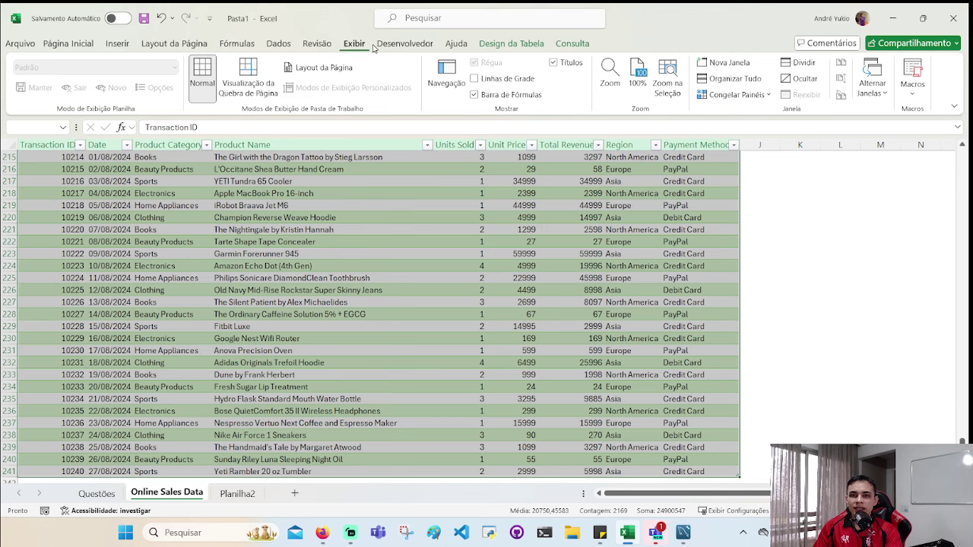
{"action": "left_click", "coordinate": [253, 42]}
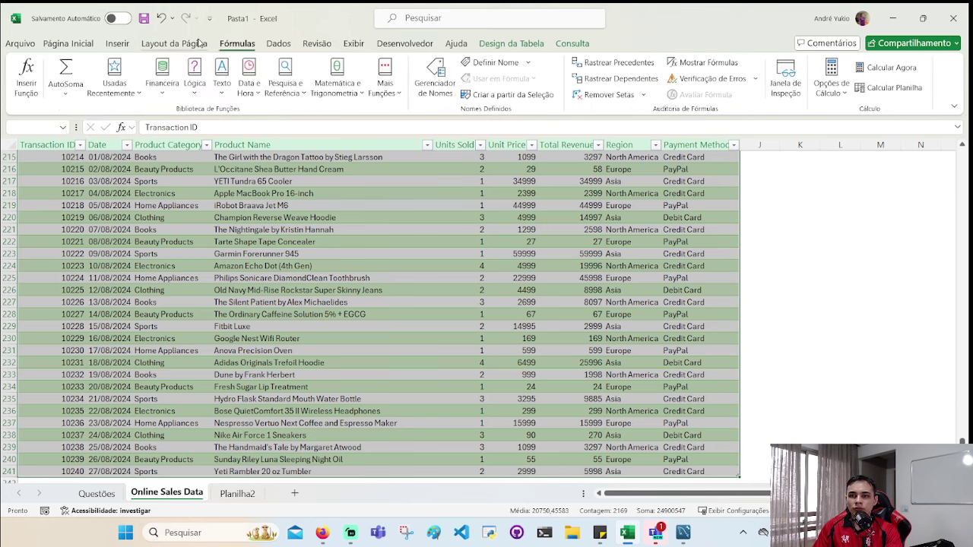
{"action": "left_click", "coordinate": [279, 46]}
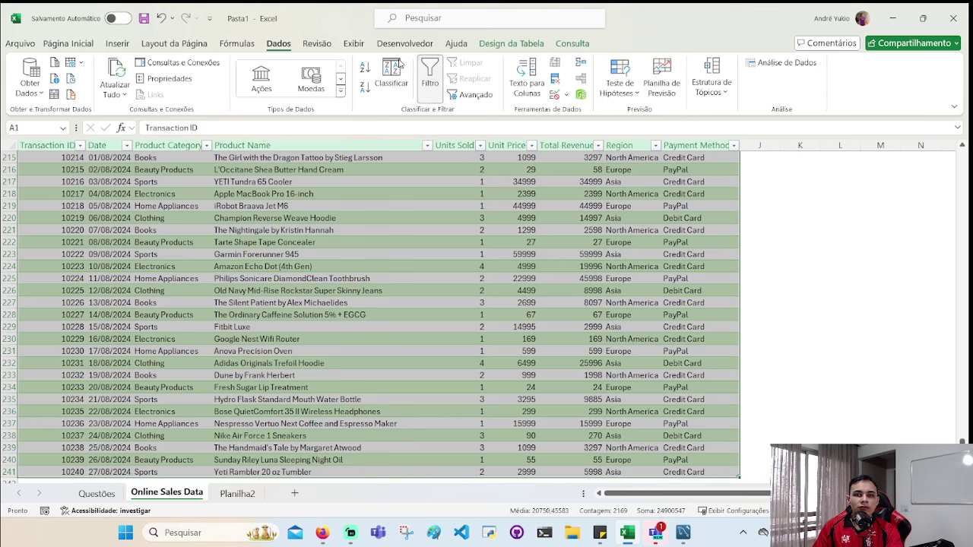
{"action": "left_click", "coordinate": [166, 44]}
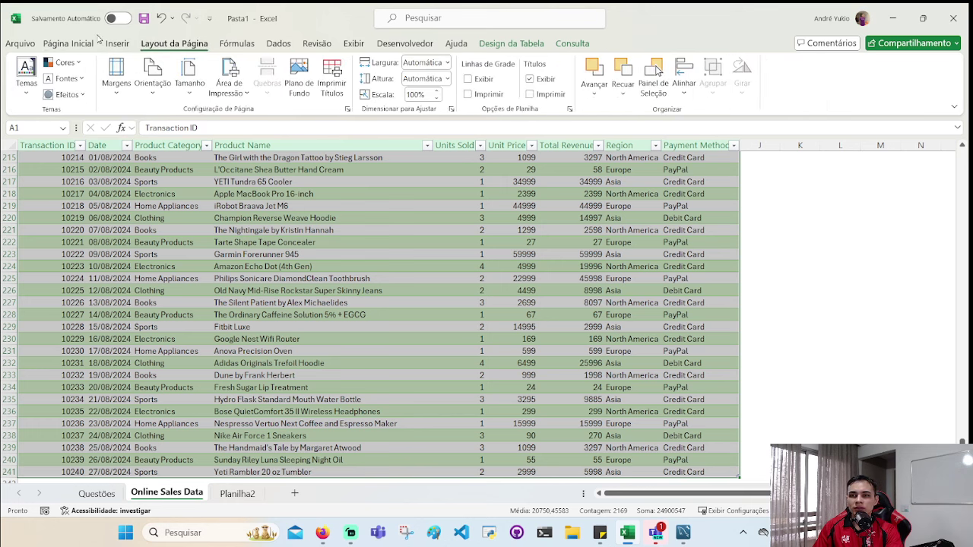
{"action": "left_click", "coordinate": [77, 44]}
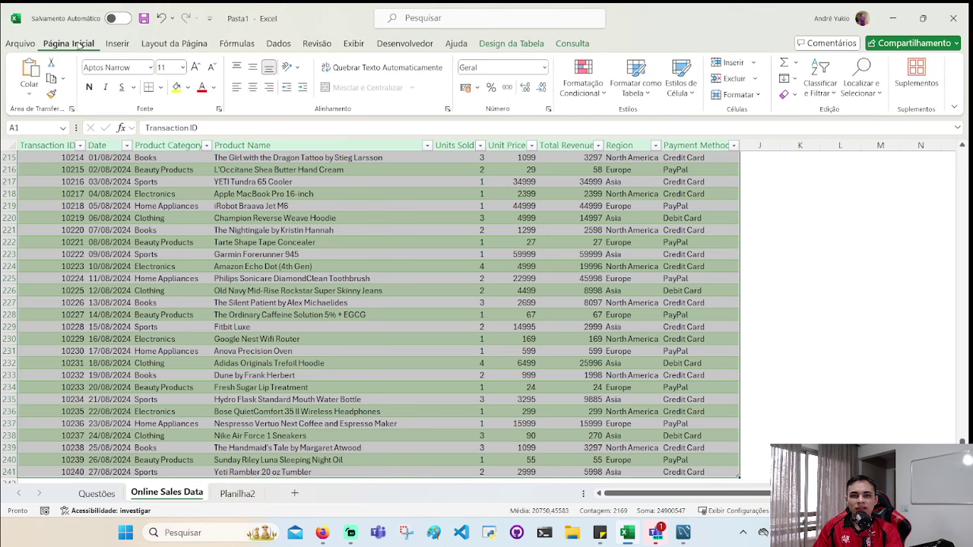
{"action": "left_click", "coordinate": [623, 94]}
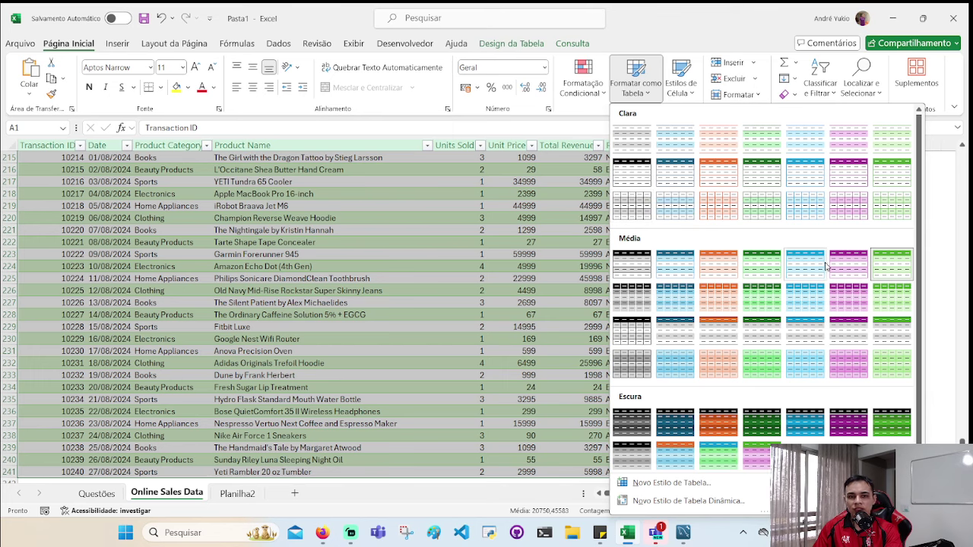
{"action": "scroll", "coordinate": [751, 390], "scroll_direction": "down", "scroll_amount": 1}
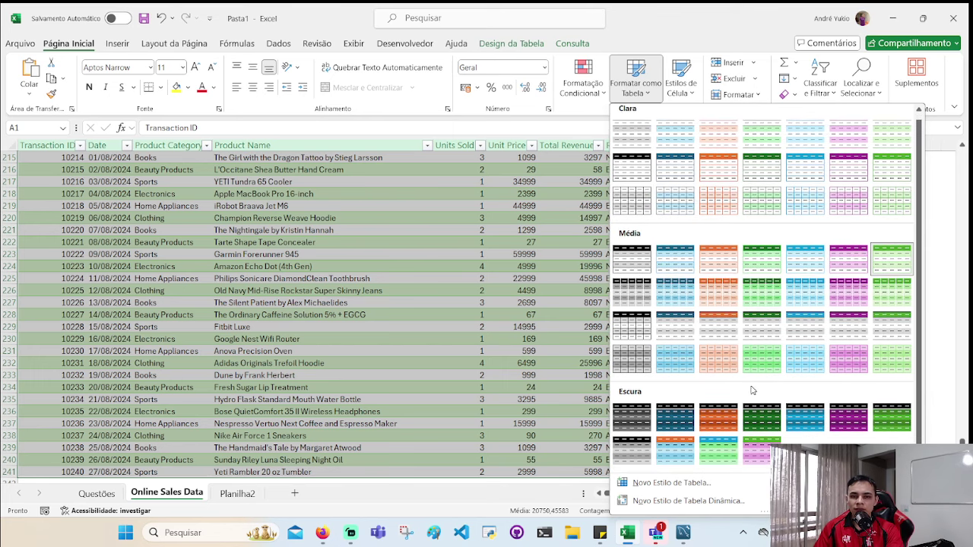
{"action": "left_click", "coordinate": [417, 262]}
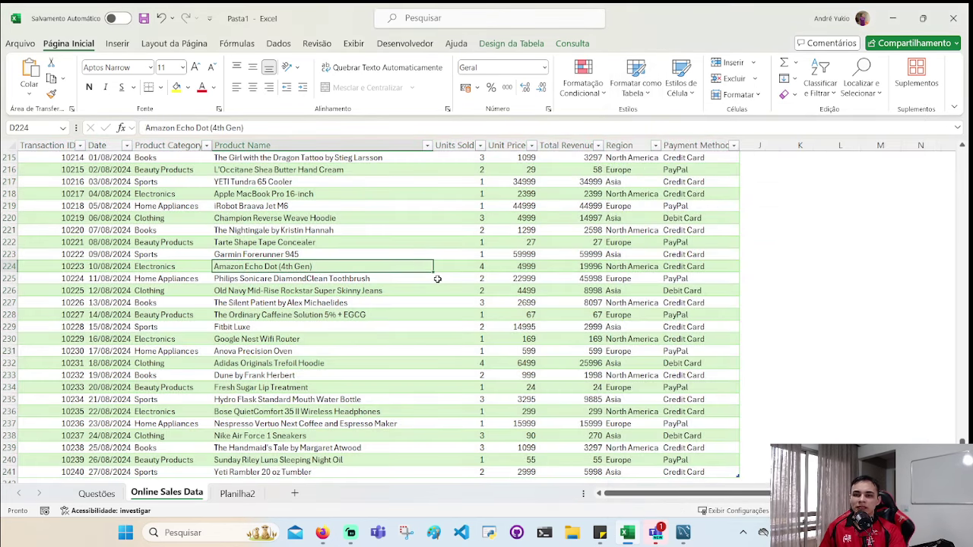
{"action": "key", "text": "ctrl+Home"}
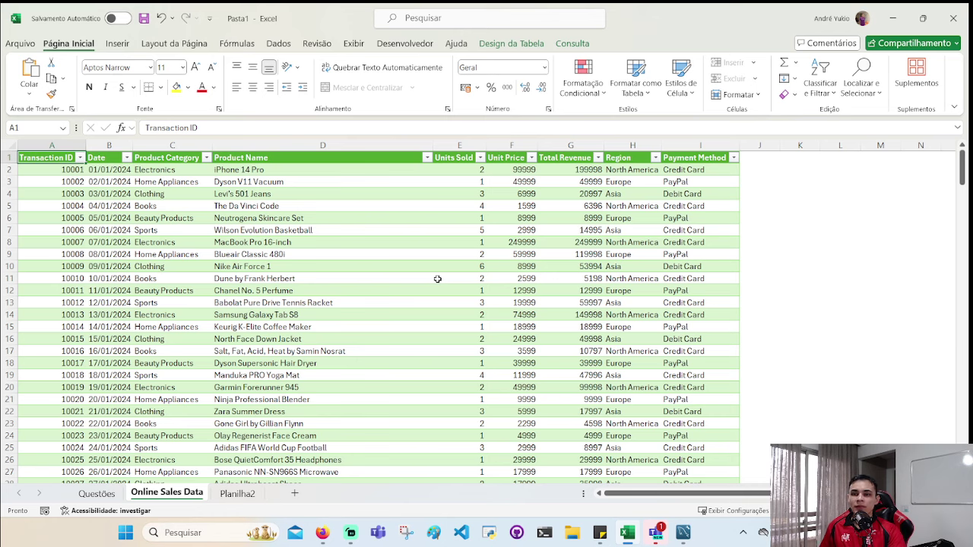
{"action": "scroll", "coordinate": [464, 262], "scroll_direction": "up", "scroll_amount": 1}
{"action": "scroll", "coordinate": [464, 257], "scroll_direction": "up", "scroll_amount": 1}
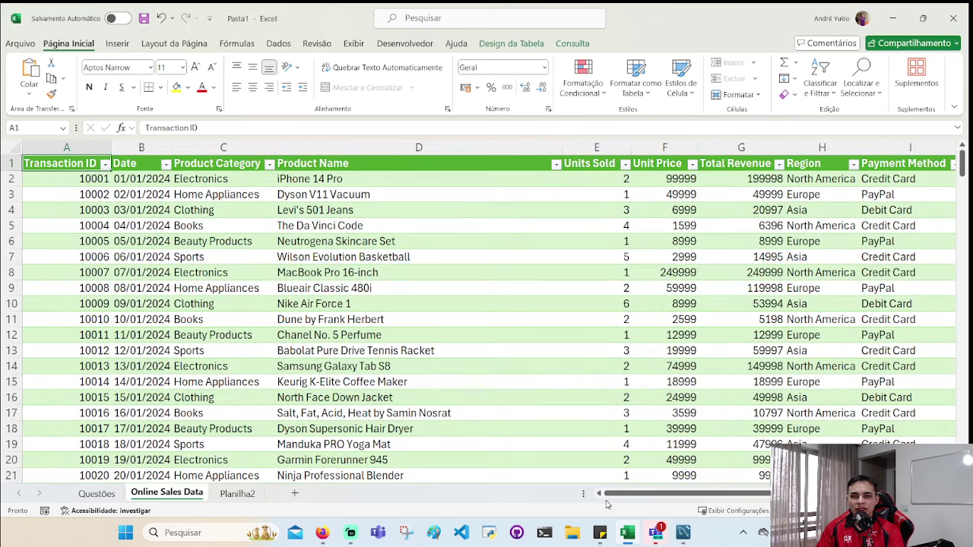
{"action": "left_click", "coordinate": [83, 179]}
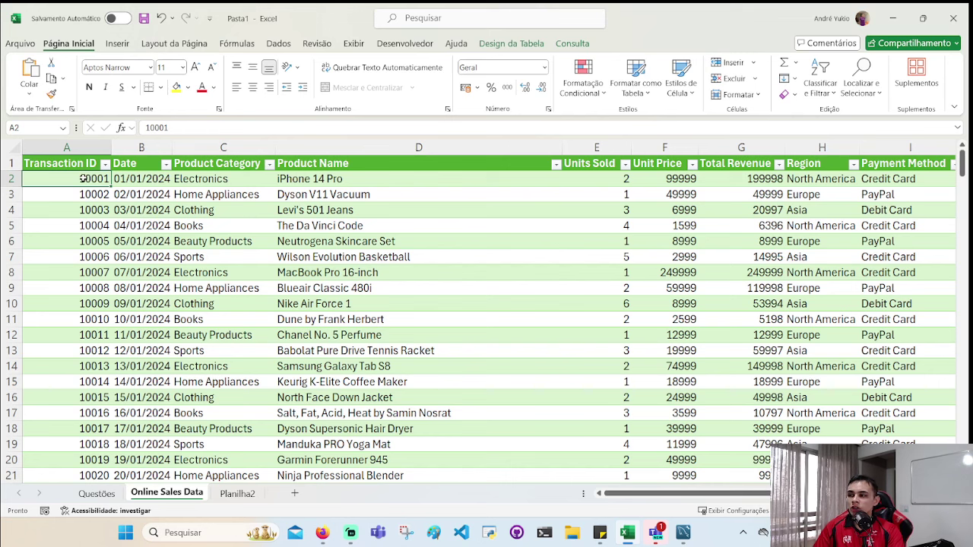
{"action": "key", "text": "Right"}
{"action": "key", "text": "Right"}
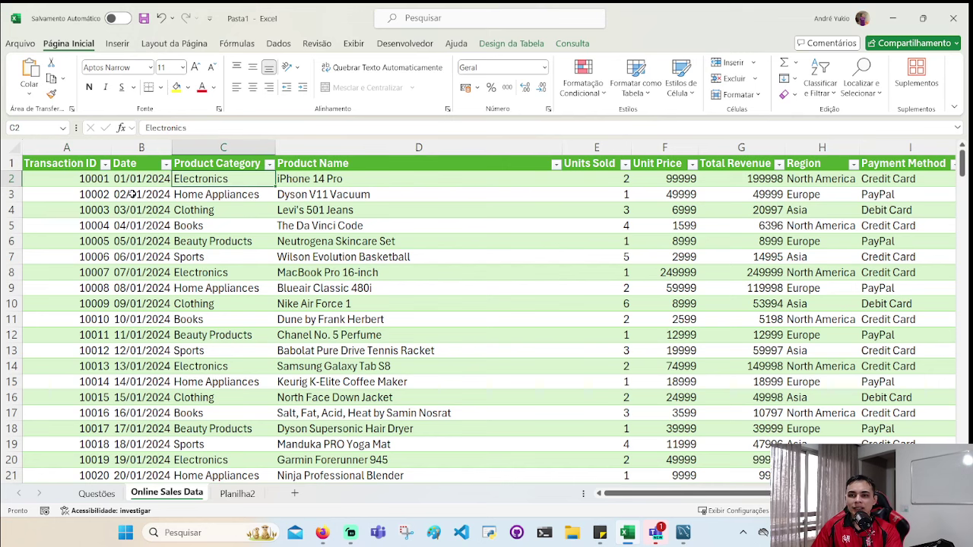
{"action": "left_click", "coordinate": [106, 493]}
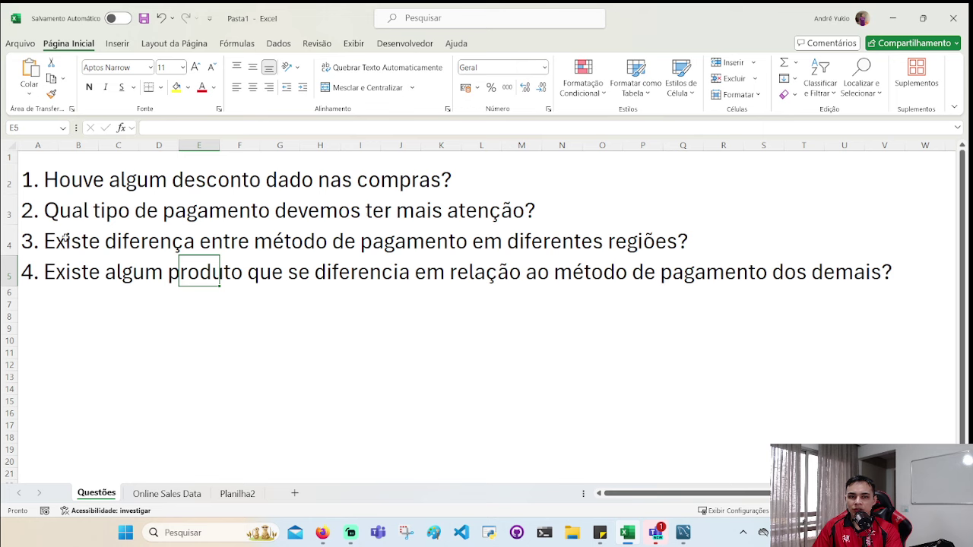
{"action": "mouse_move", "coordinate": [65, 271]}
{"action": "left_mouse_down"}
{"action": "mouse_move", "coordinate": [749, 277]}
{"action": "mouse_move", "coordinate": [113, 282]}
{"action": "left_mouse_up"}
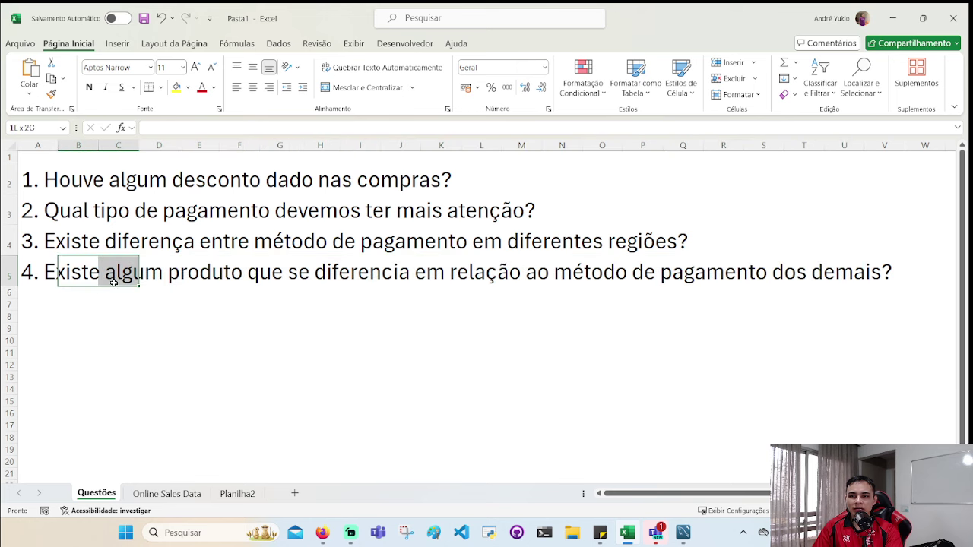
{"action": "left_click", "coordinate": [88, 292]}
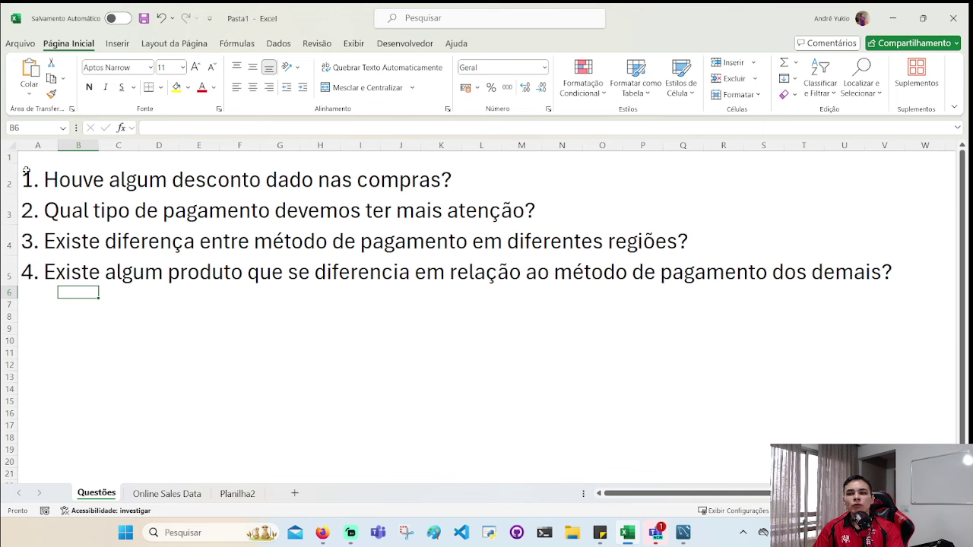
{"action": "left_click_drag", "start_coordinate": [31, 182], "coordinate": [530, 162]}
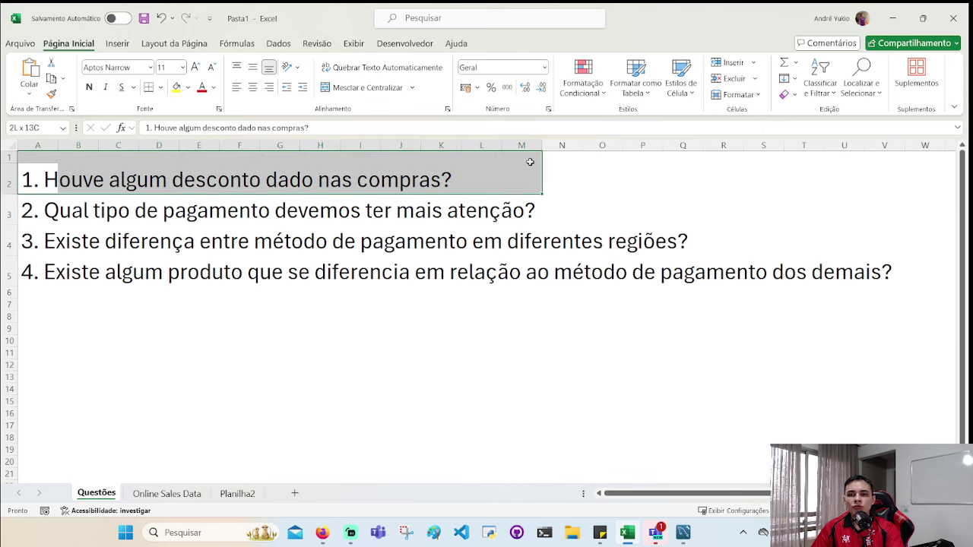
{"action": "left_click", "coordinate": [378, 304]}
{"action": "left_click", "coordinate": [169, 494]}
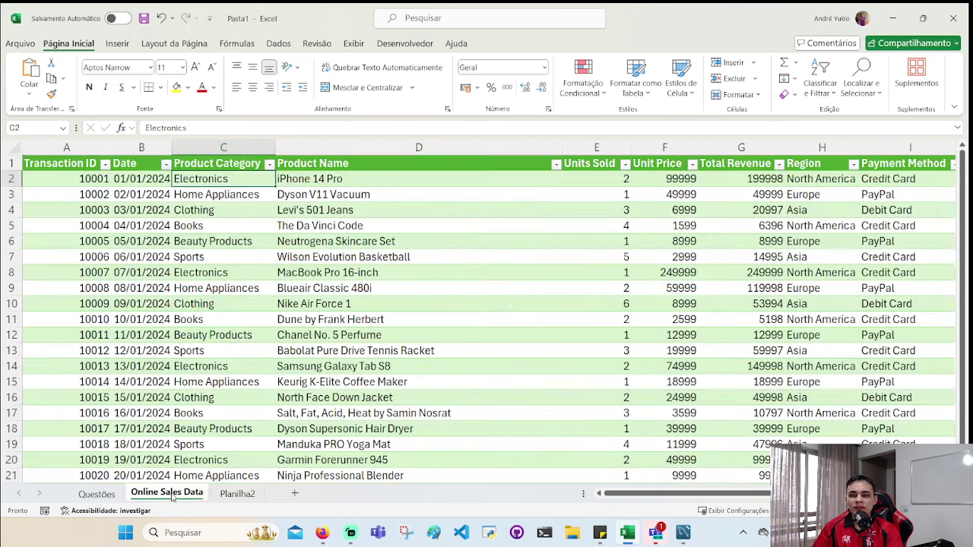
{"action": "left_click", "coordinate": [538, 193]}
{"action": "left_click", "coordinate": [589, 164]}
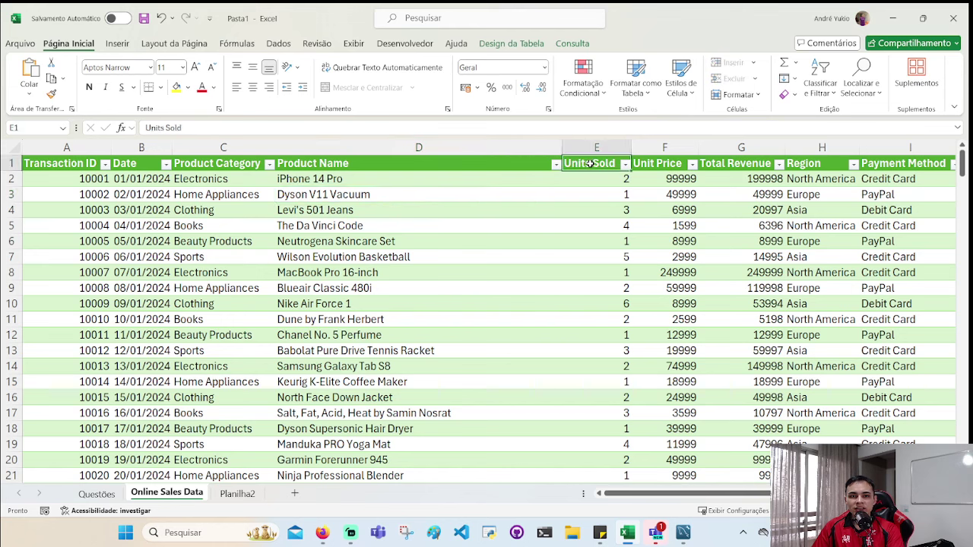
{"action": "key", "text": "Right"}
{"action": "key", "text": "Right"}
{"action": "key", "text": "Right"}
{"action": "key", "text": "Right"}
{"action": "key", "text": "Left"}
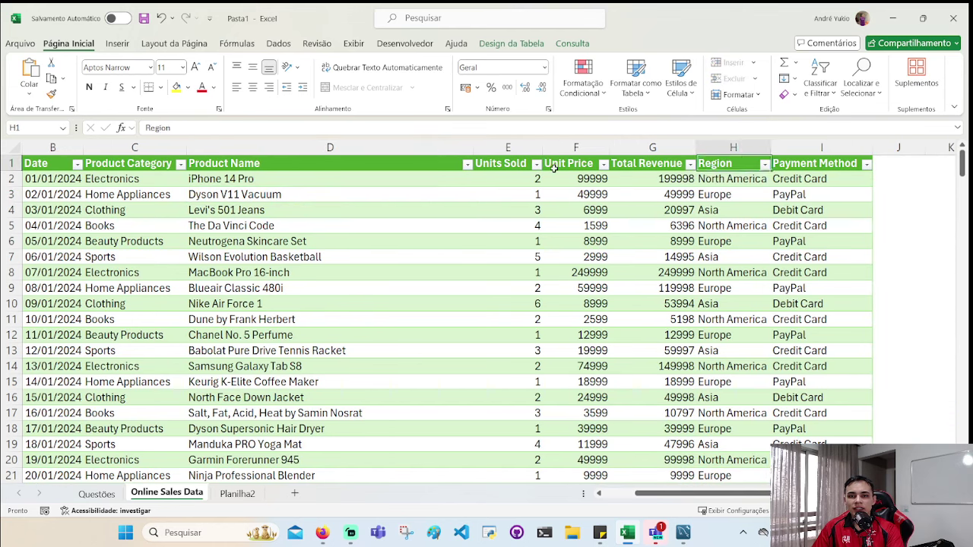
{"action": "left_click", "coordinate": [565, 164]}
{"action": "right_click", "coordinate": [568, 164]}
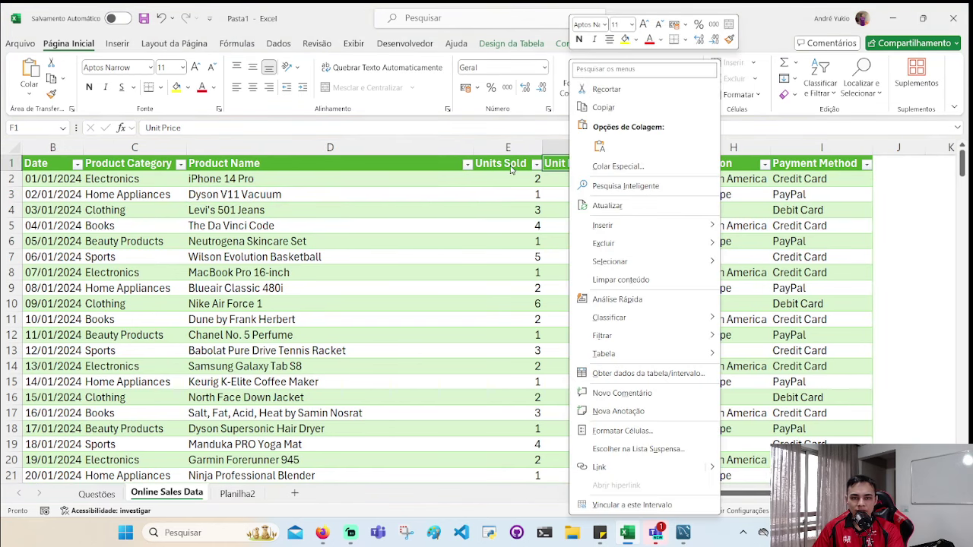
{"action": "key", "text": "Escape"}
{"action": "right_click", "coordinate": [576, 165]}
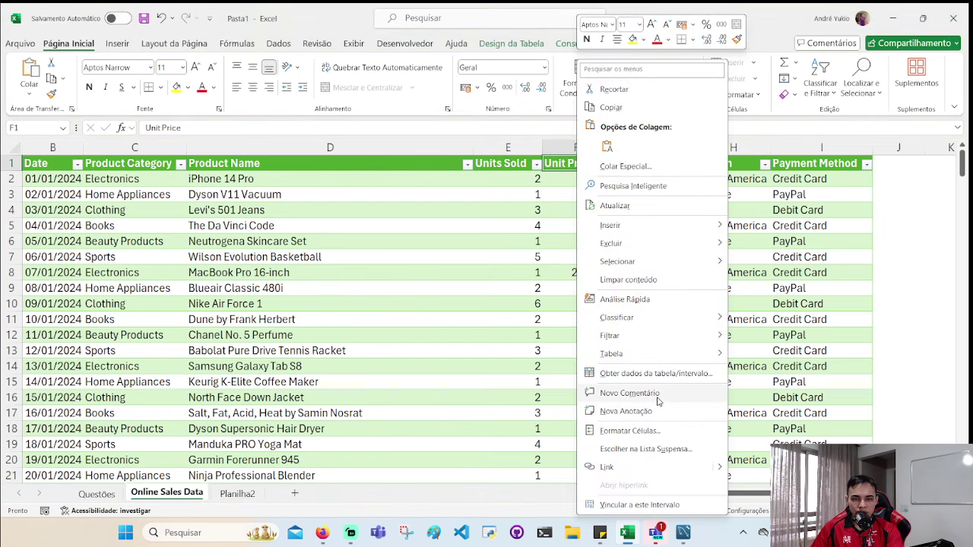
{"action": "left_click", "coordinate": [528, 180]}
{"action": "double_click", "coordinate": [569, 166]}
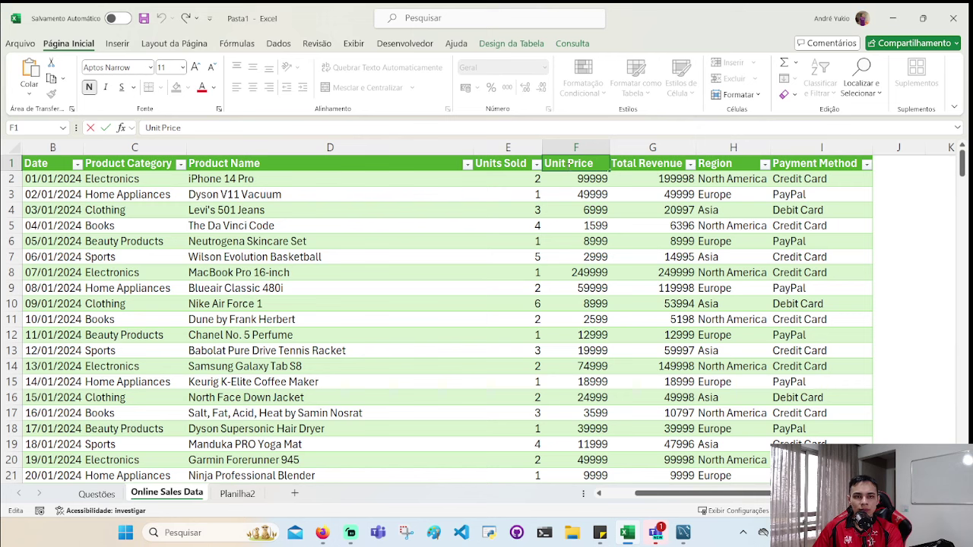
{"action": "right_click", "coordinate": [568, 165]}
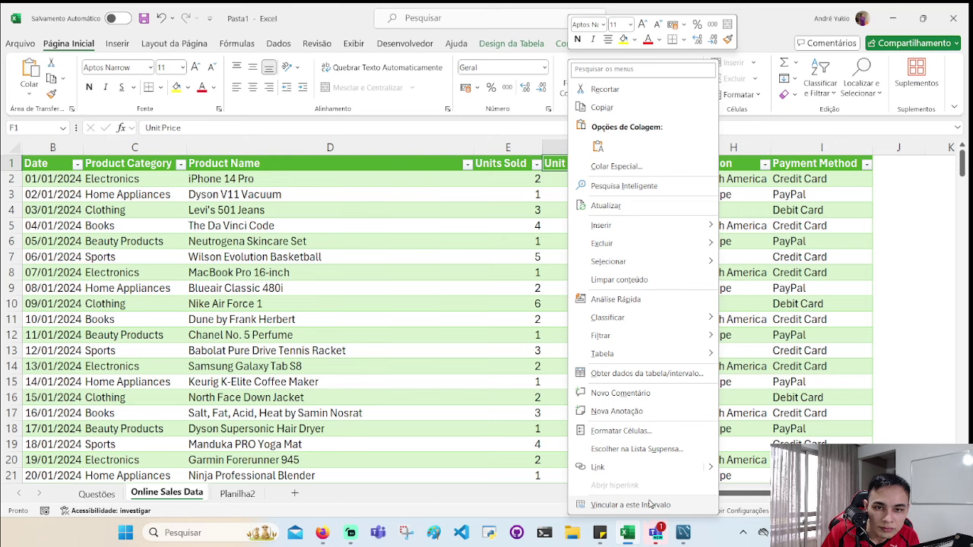
{"action": "left_click", "coordinate": [652, 505]}
{"action": "left_click", "coordinate": [501, 168]}
{"action": "left_click", "coordinate": [582, 165]}
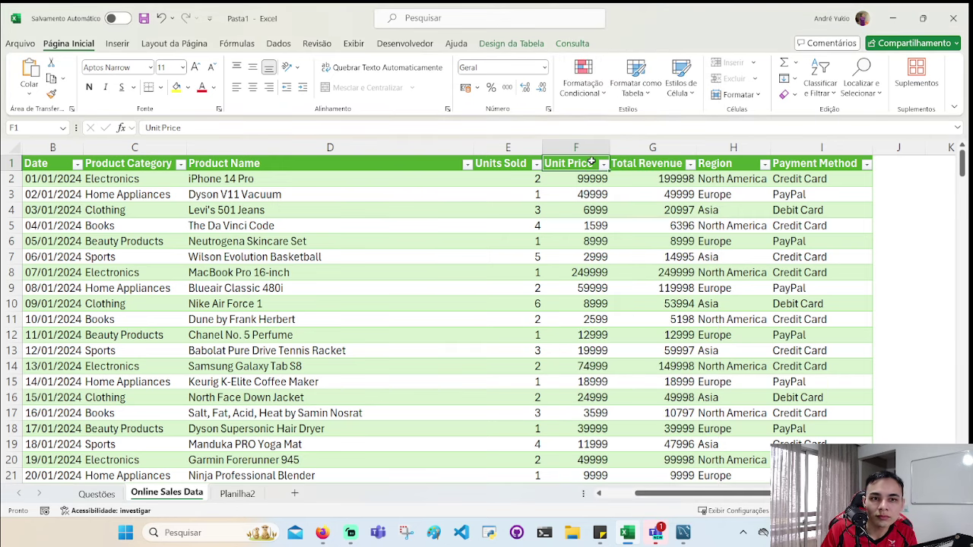
{"action": "right_click", "coordinate": [582, 165]}
{"action": "key", "text": "Escape"}
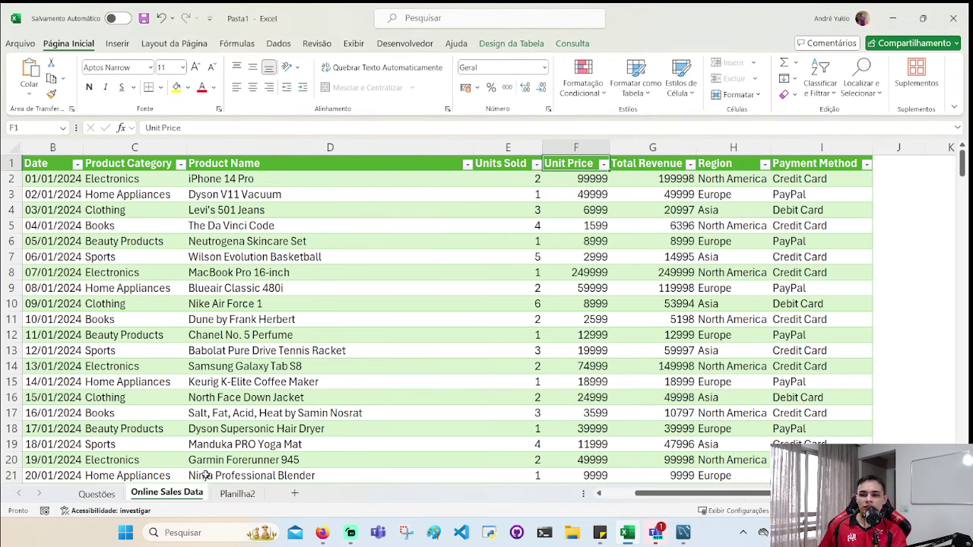
{"action": "key", "text": "ctrl+Home"}
{"action": "scroll", "coordinate": [198, 439], "scroll_direction": "down", "scroll_amount": 1}
{"action": "scroll", "coordinate": [190, 456], "scroll_direction": "down", "scroll_amount": 1}
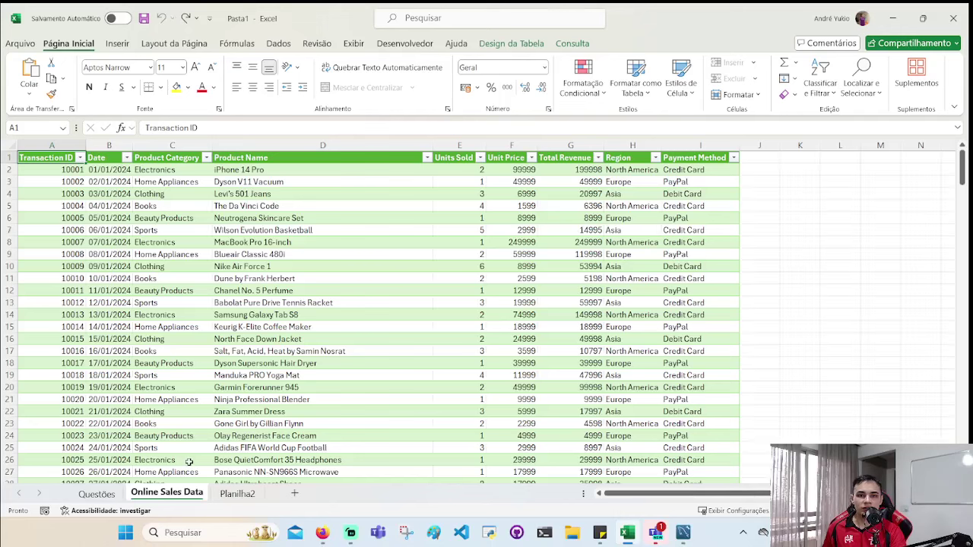
- Delete the Online Sales Data sheet via its tab's Excluir option and confirm
{"action": "left_click", "coordinate": [175, 254]}
{"action": "right_click", "coordinate": [173, 494]}
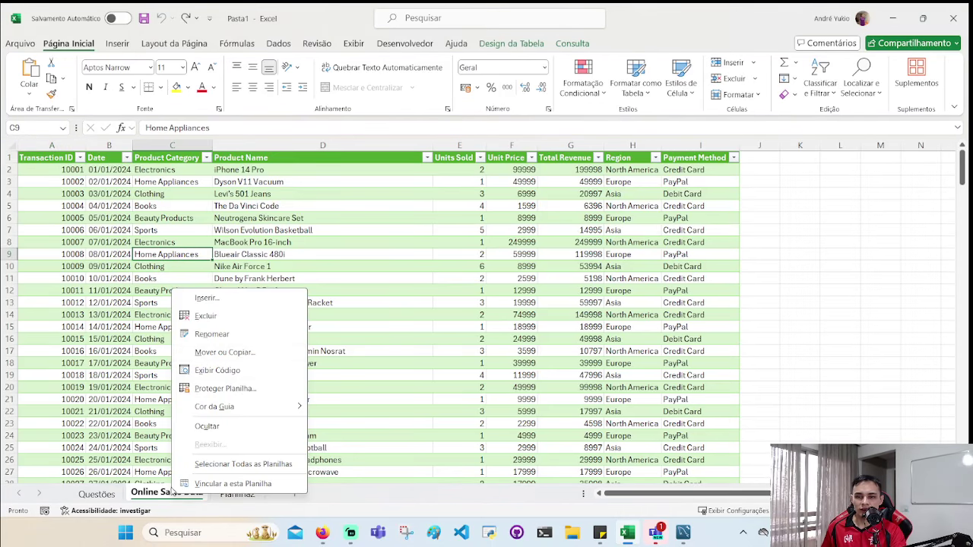
{"action": "left_click", "coordinate": [248, 316]}
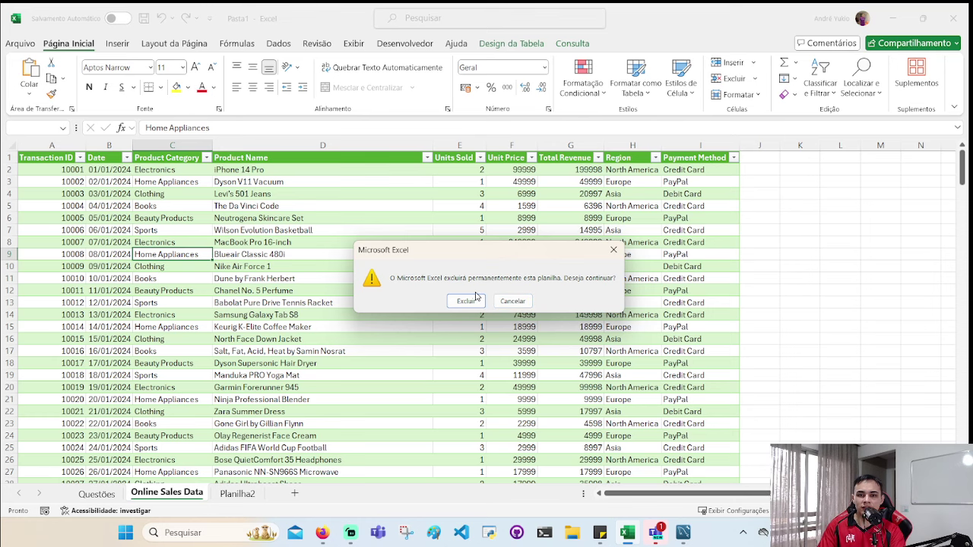
{"action": "left_click", "coordinate": [477, 299]}
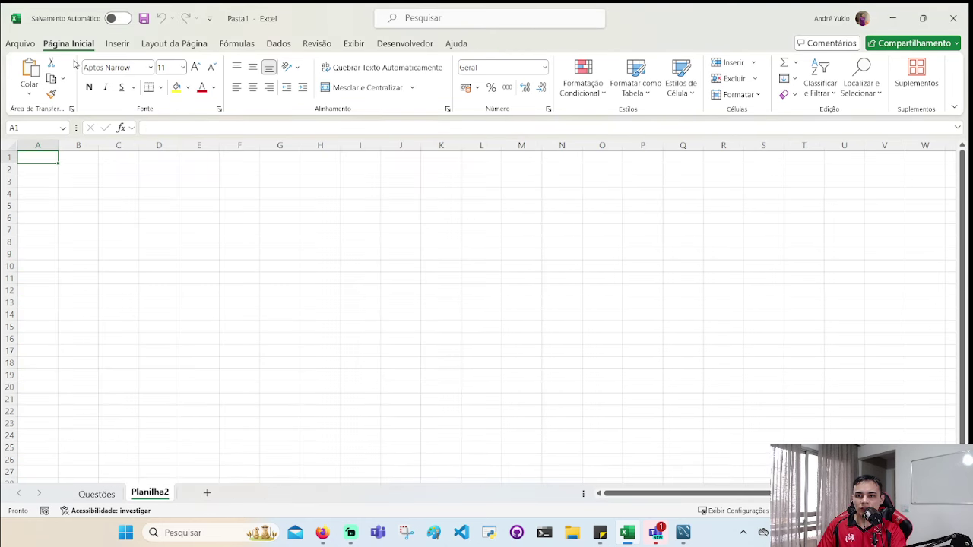
{"action": "left_click", "coordinate": [283, 45]}
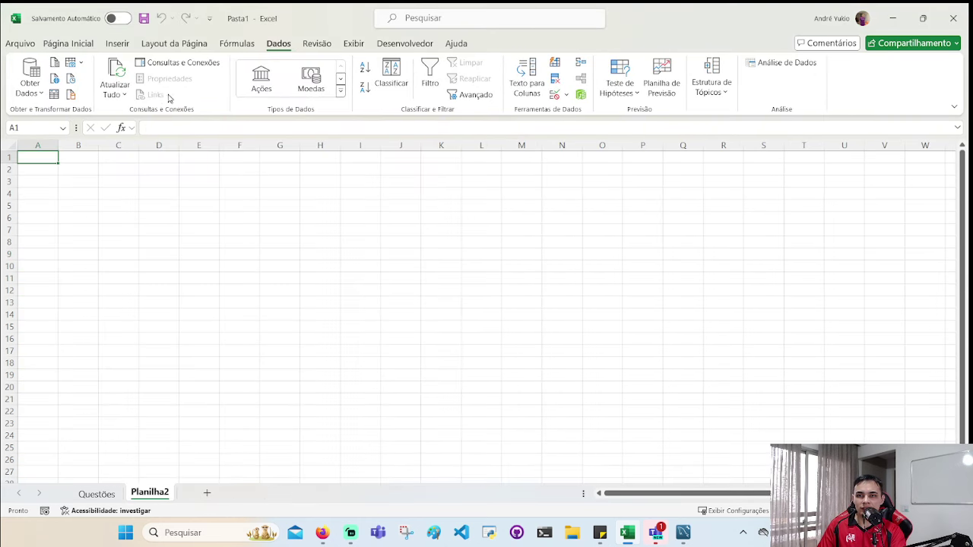
- Import Online Sales Data.csv again from Text/CSV to reach its preview
{"action": "left_click", "coordinate": [41, 96]}
{"action": "mouse_move", "coordinate": [76, 112]}
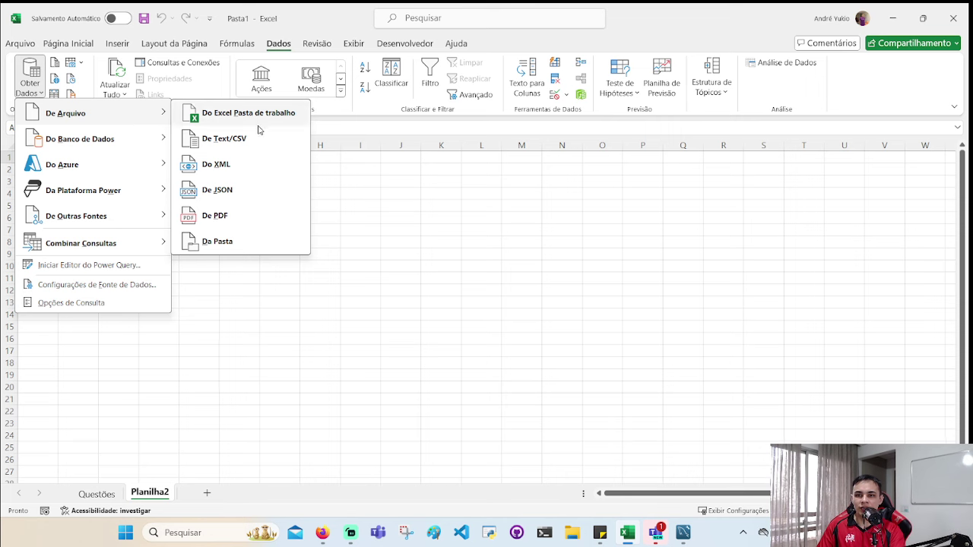
{"action": "left_click", "coordinate": [248, 137]}
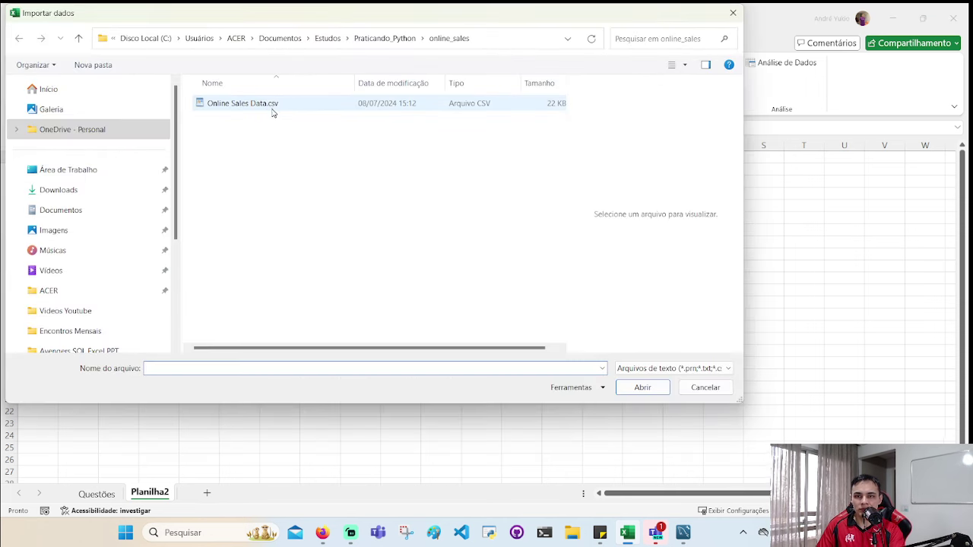
{"action": "double_click", "coordinate": [273, 112]}
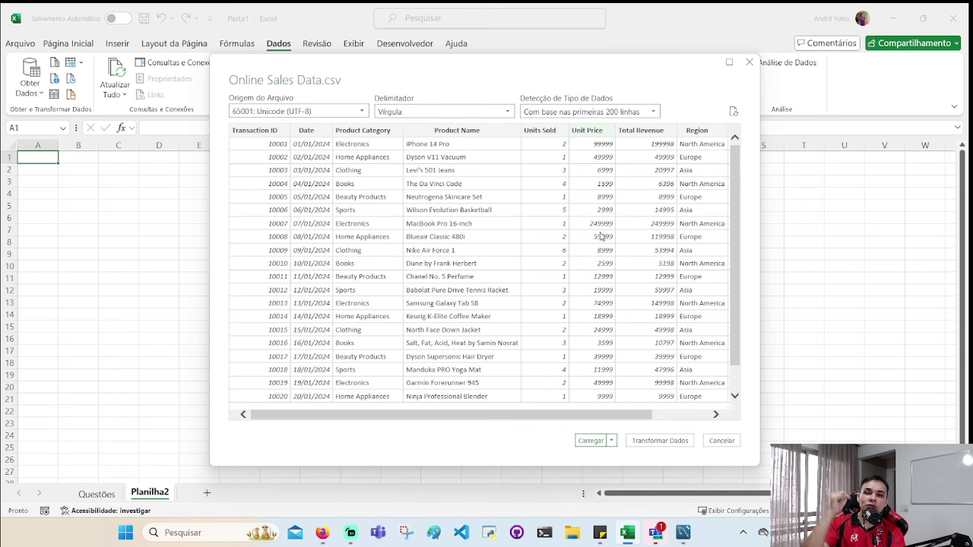
- Load the CSV as Online Sales Data (2) and edit its query in Power Query
{"action": "left_click", "coordinate": [589, 441]}
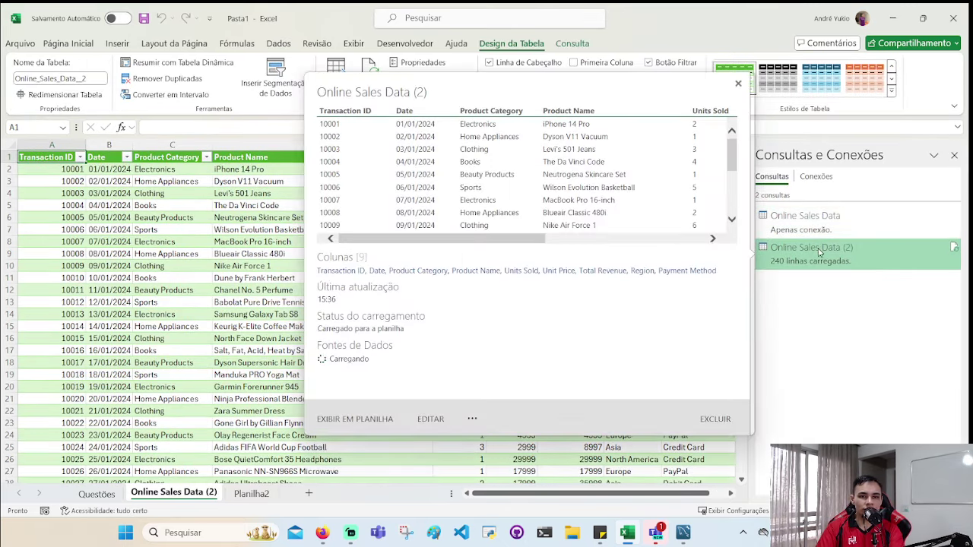
{"action": "right_click", "coordinate": [816, 250]}
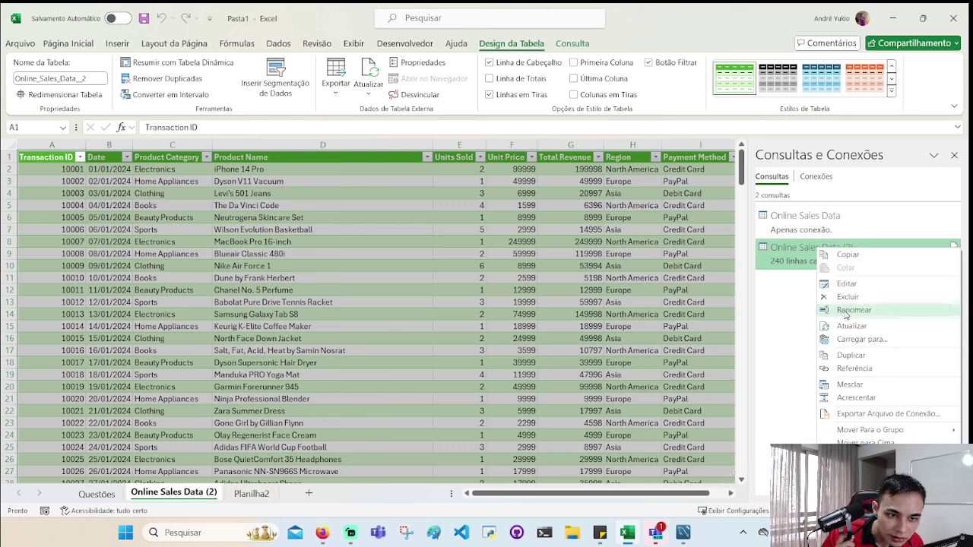
{"action": "left_click", "coordinate": [845, 283]}
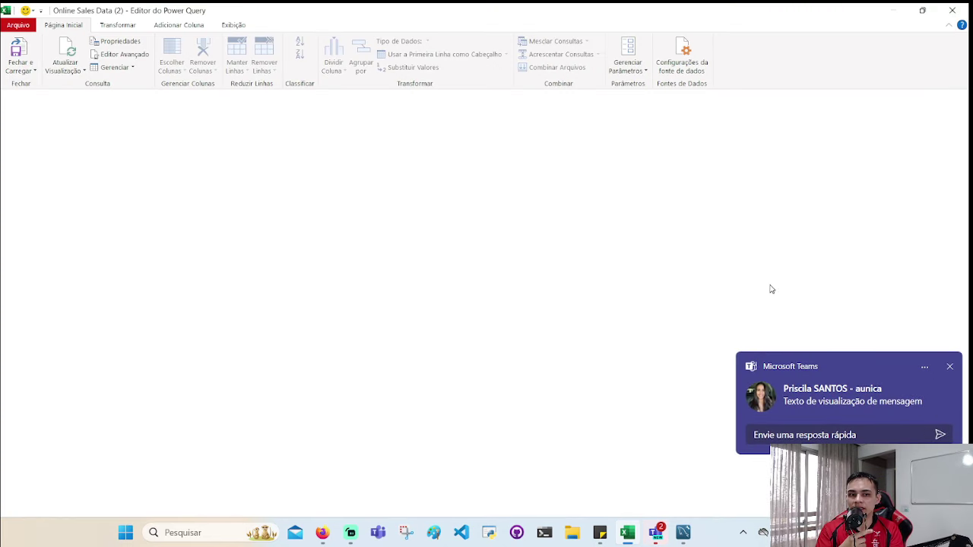
- Check sample values, then delete the Tipo Alterado step so all columns stay text
{"action": "left_click", "coordinate": [950, 368]}
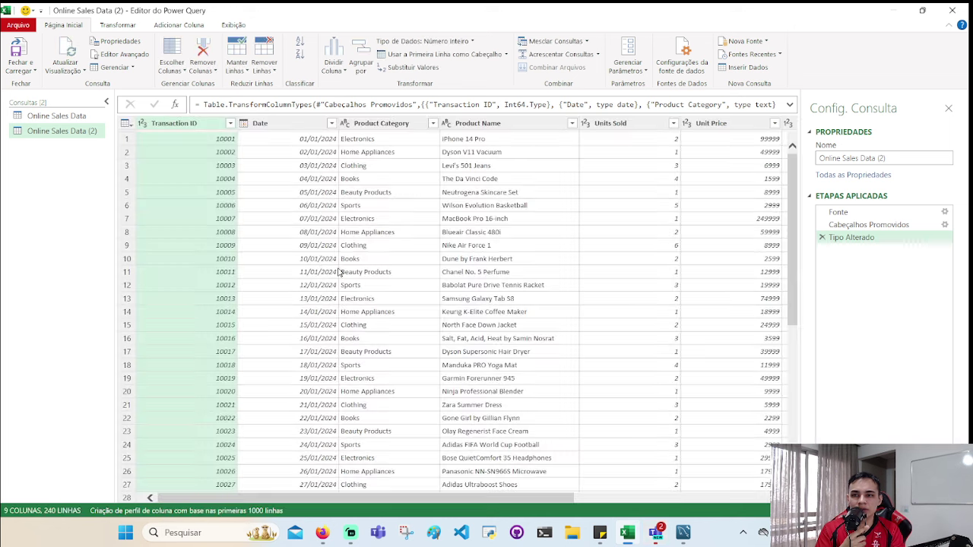
{"action": "left_click", "coordinate": [218, 152]}
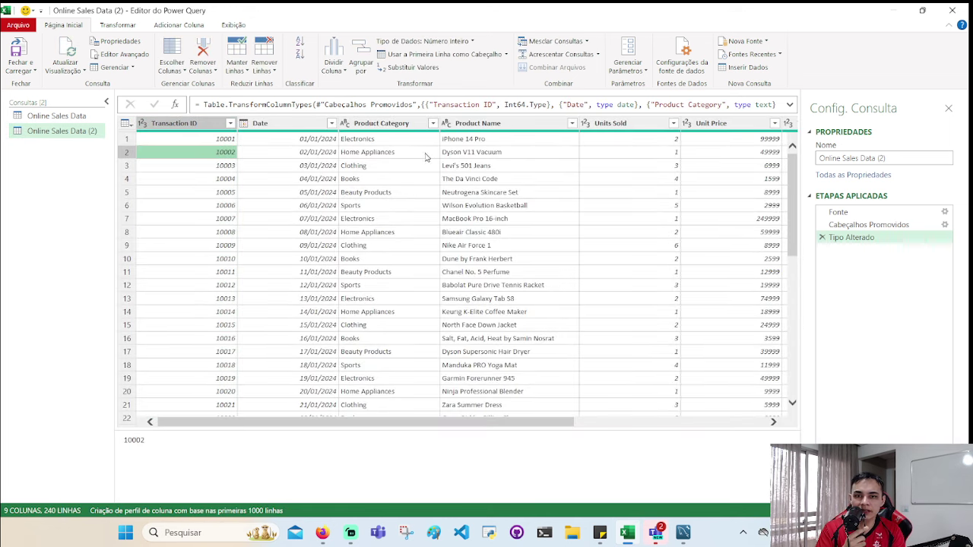
{"action": "left_click", "coordinate": [426, 155]}
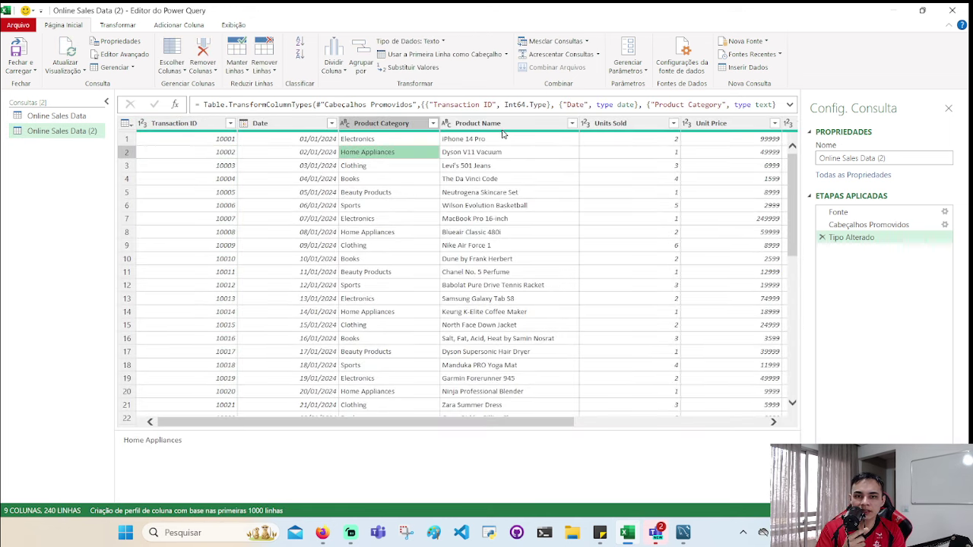
{"action": "left_click", "coordinate": [822, 239]}
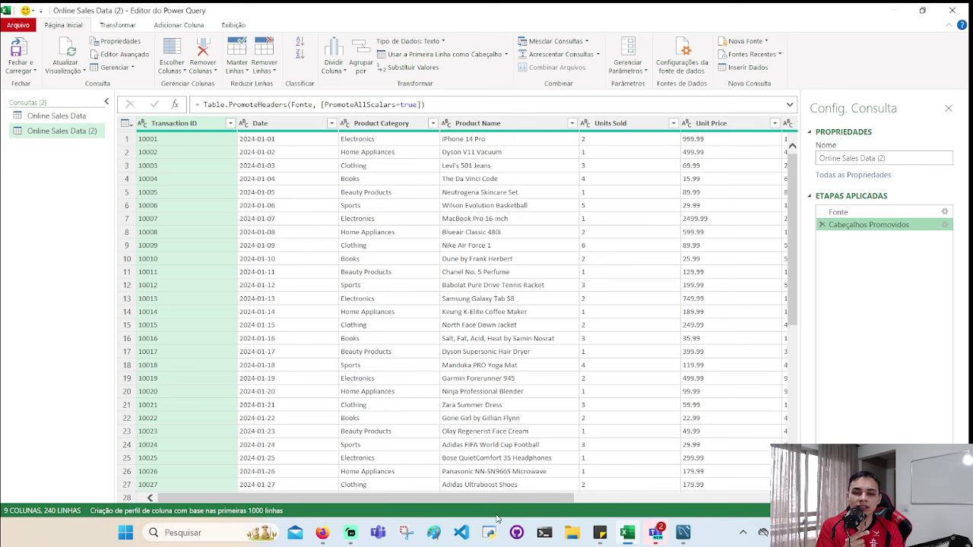
- Select the Unit Price column and bring up its header menu for Alterar Tipo > Usando a Localidade
{"action": "left_click_drag", "start_coordinate": [532, 498], "coordinate": [728, 491]}
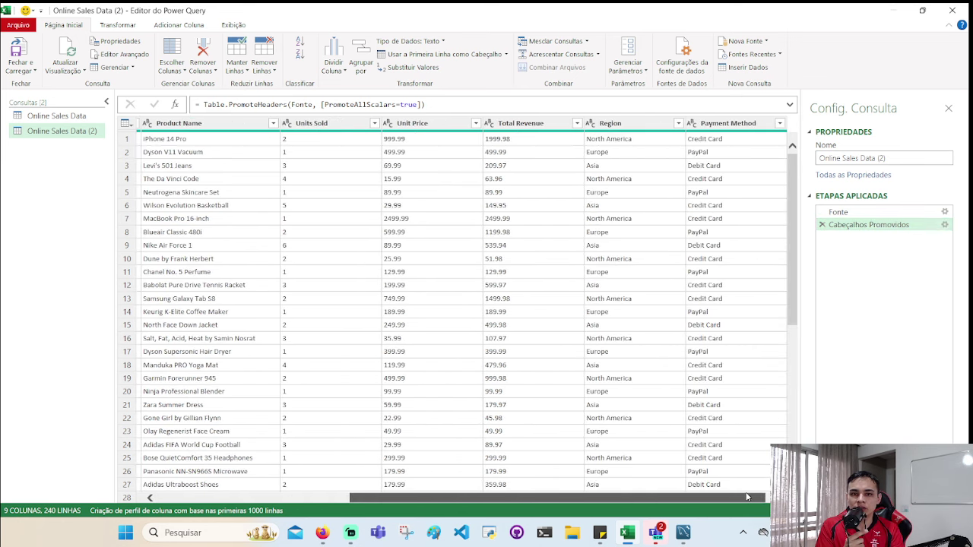
{"action": "left_click", "coordinate": [428, 143]}
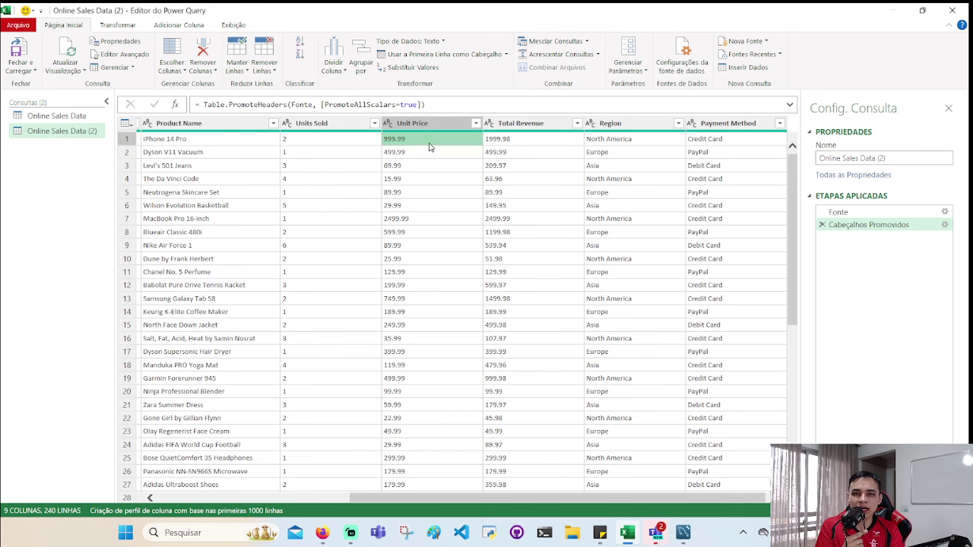
{"action": "left_click", "coordinate": [467, 124]}
{"action": "left_click", "coordinate": [476, 124]}
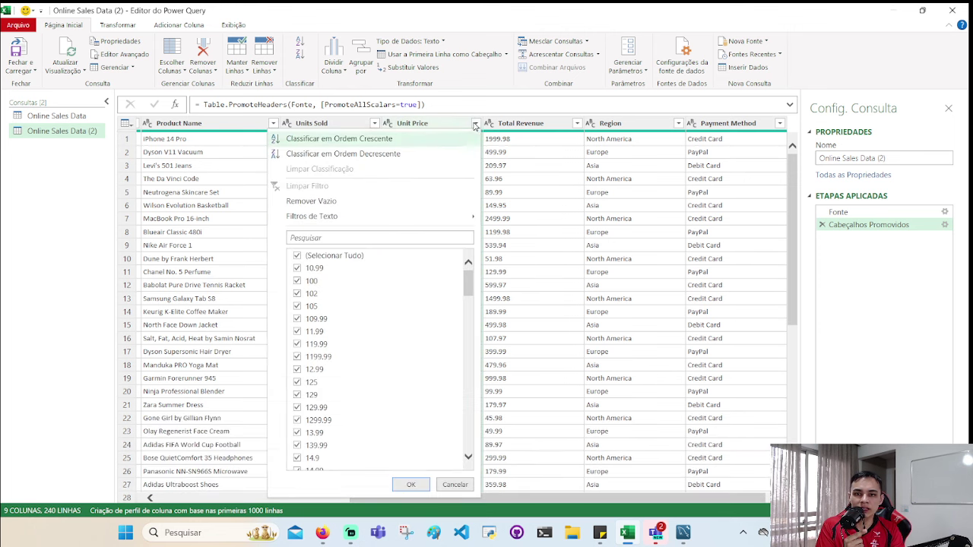
{"action": "left_click", "coordinate": [532, 165]}
{"action": "right_click", "coordinate": [419, 129]}
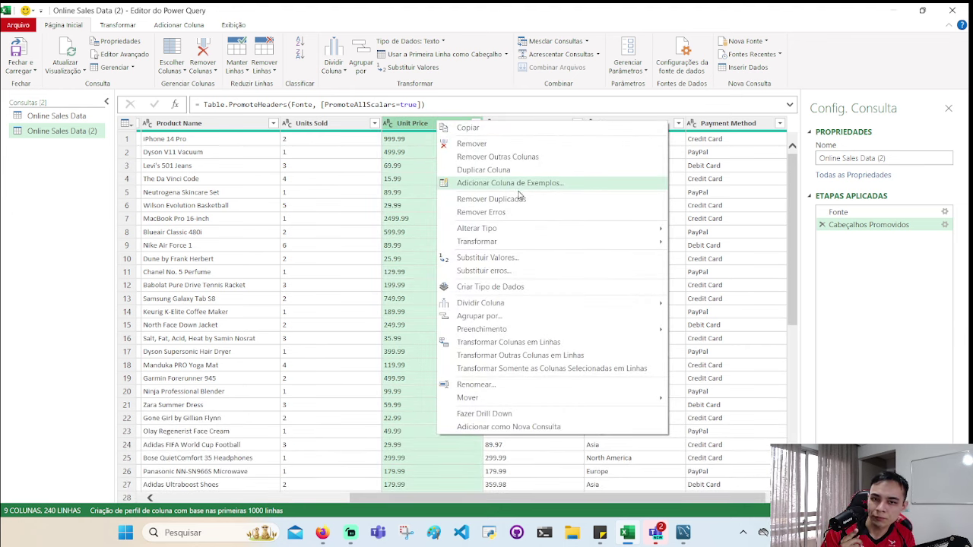
{"action": "mouse_move", "coordinate": [477, 228]}
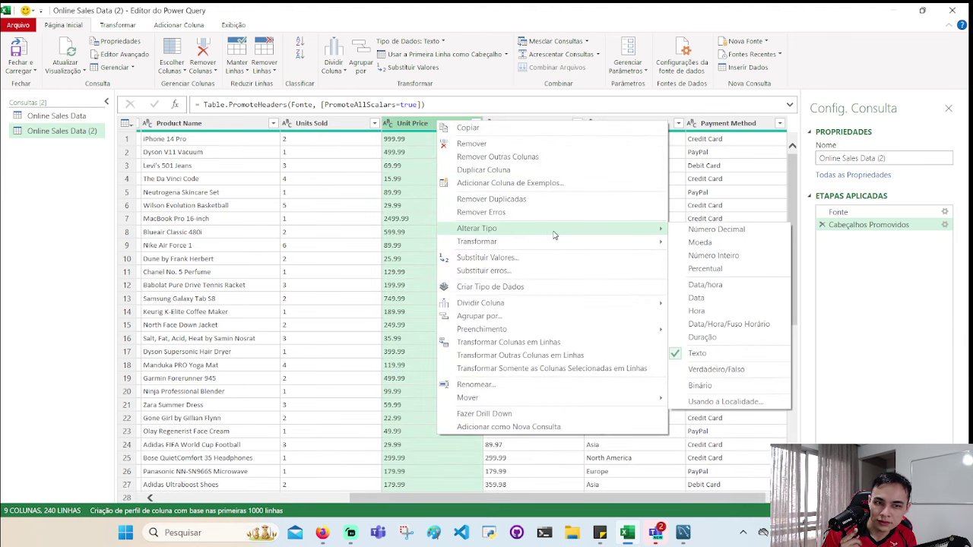
- Set the Unit Price locale conversion to Número Decimal, leaving the locale at Português (Brasil)
{"action": "left_click", "coordinate": [754, 402]}
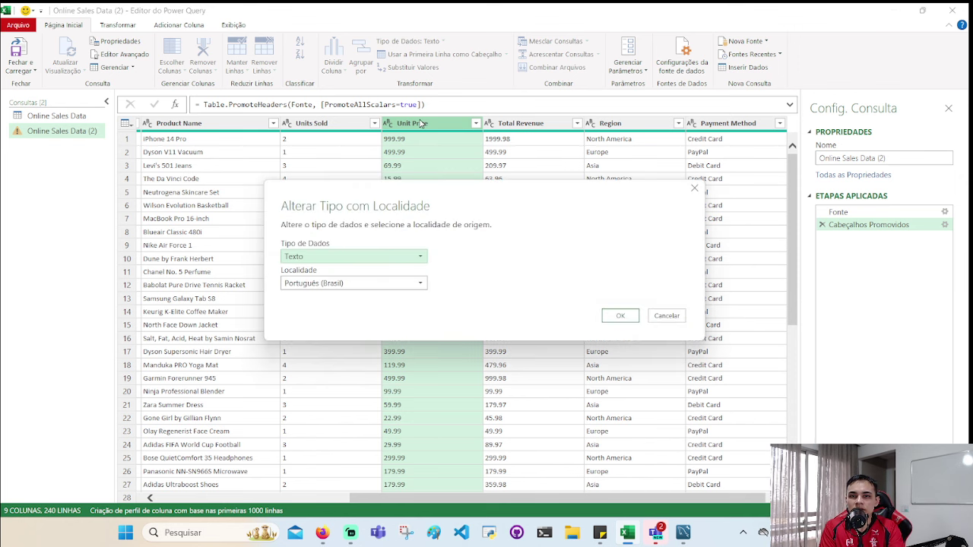
{"action": "left_click", "coordinate": [416, 261]}
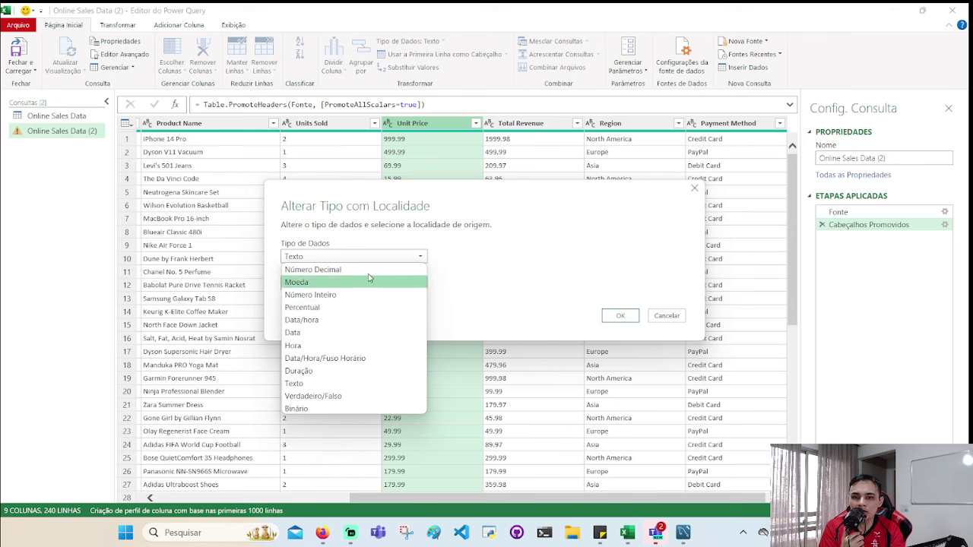
{"action": "left_click", "coordinate": [371, 270]}
{"action": "left_click", "coordinate": [390, 287]}
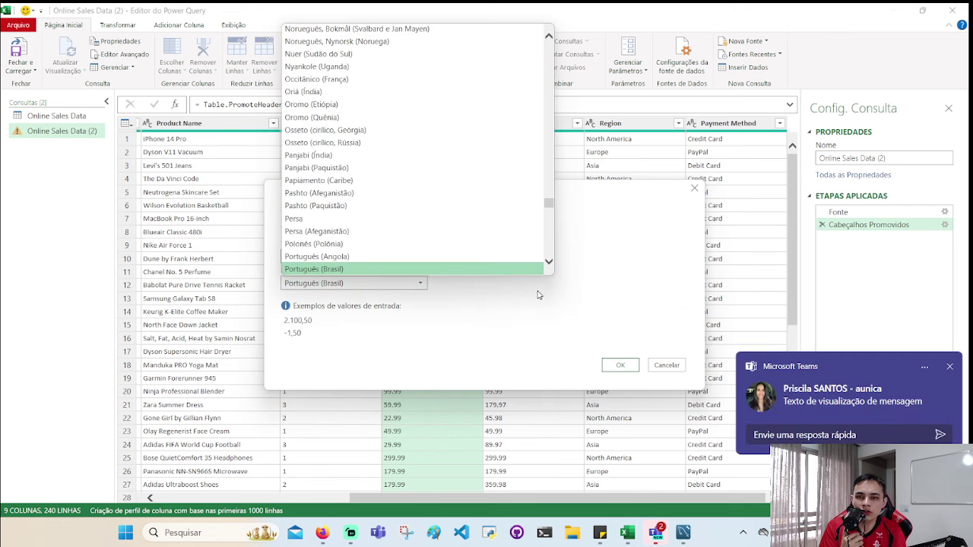
{"action": "left_click", "coordinate": [950, 366]}
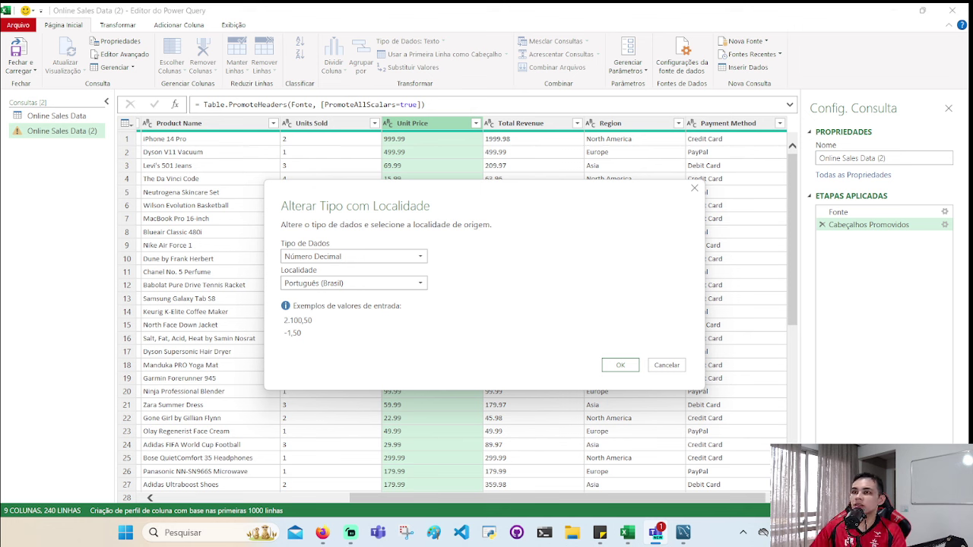
- Choose Inglês (Estados Unidos) as the Unit Price locale and confirm the Número Decimal conversion
{"action": "left_click", "coordinate": [414, 283]}
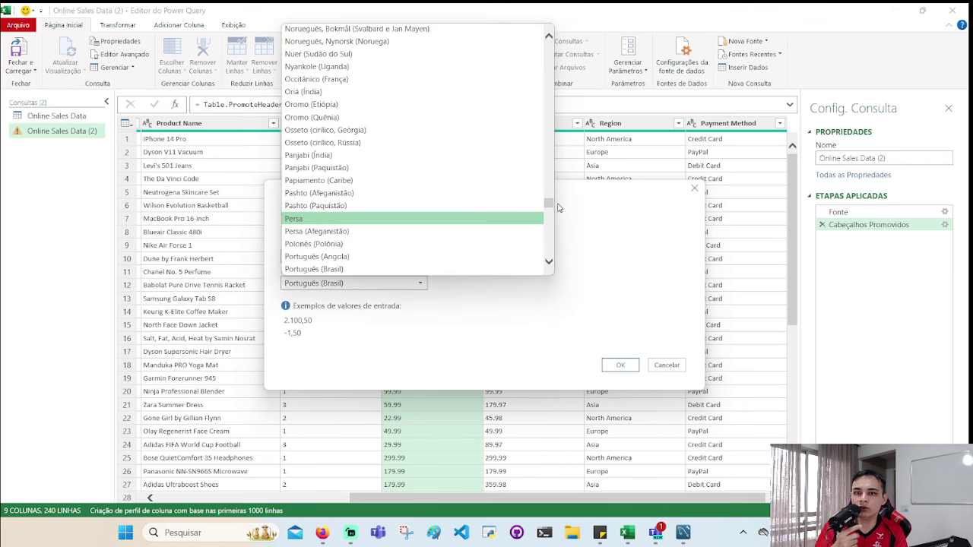
{"action": "left_click_drag", "start_coordinate": [548, 204], "coordinate": [551, 219]}
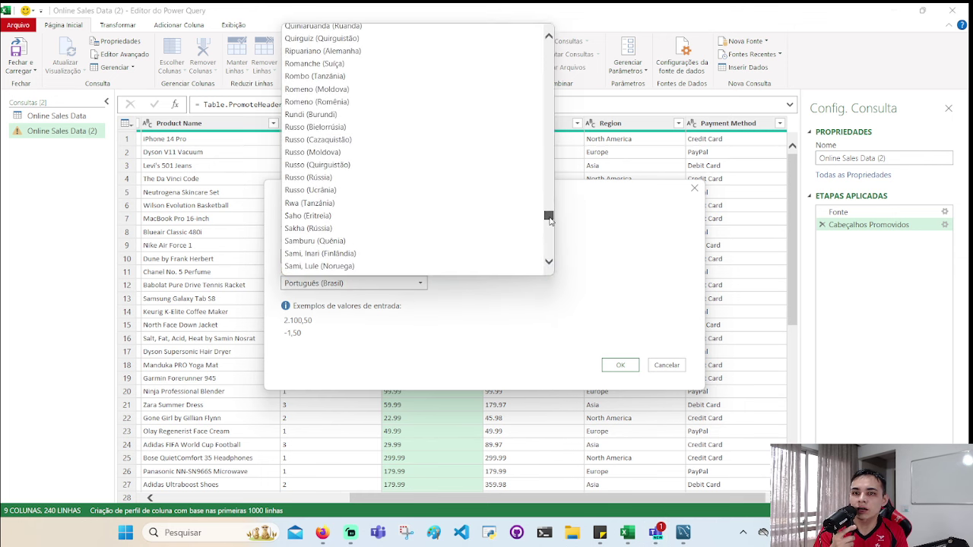
{"action": "left_click_drag", "start_coordinate": [550, 220], "coordinate": [549, 258]}
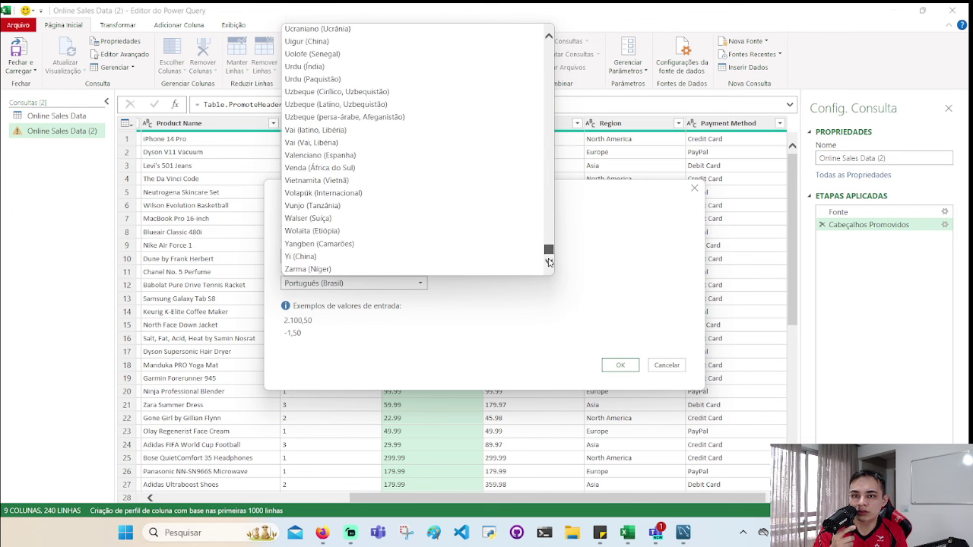
{"action": "scroll", "coordinate": [494, 233], "scroll_direction": "up", "scroll_amount": 2}
{"action": "scroll", "coordinate": [375, 206], "scroll_direction": "up", "scroll_amount": 2}
{"action": "scroll", "coordinate": [380, 207], "scroll_direction": "up", "scroll_amount": 3}
{"action": "scroll", "coordinate": [381, 210], "scroll_direction": "up", "scroll_amount": 2}
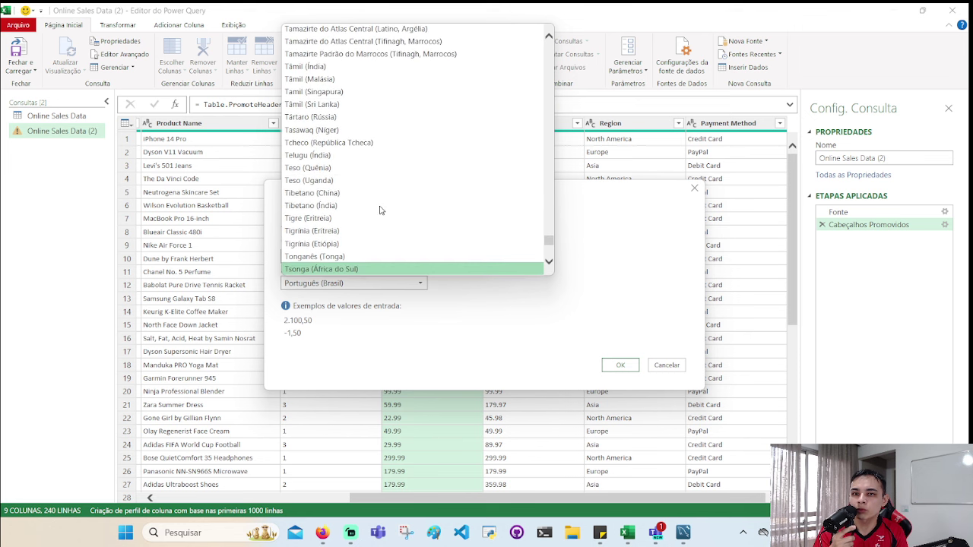
{"action": "scroll", "coordinate": [384, 215], "scroll_direction": "up", "scroll_amount": 2}
{"action": "scroll", "coordinate": [392, 224], "scroll_direction": "up", "scroll_amount": 3}
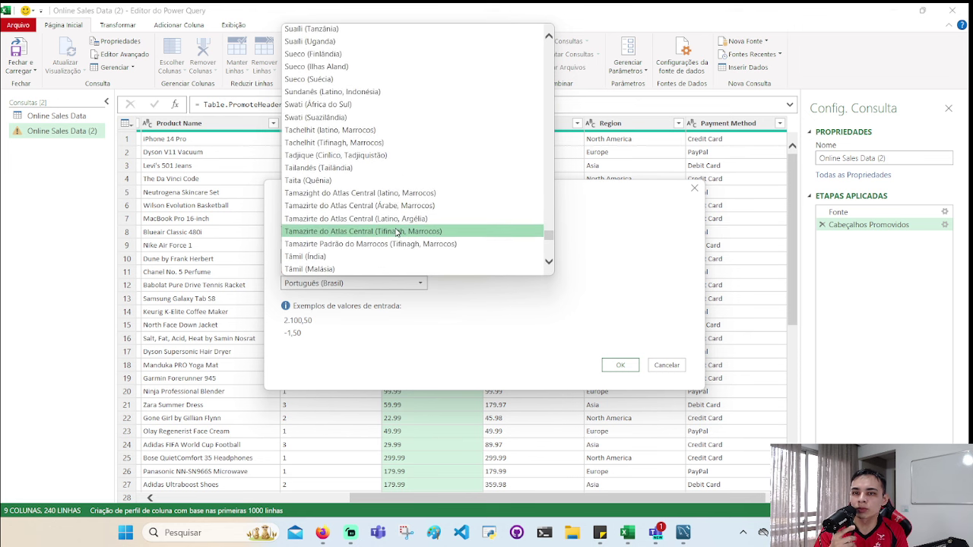
{"action": "scroll", "coordinate": [395, 232], "scroll_direction": "up", "scroll_amount": 1}
{"action": "scroll", "coordinate": [393, 235], "scroll_direction": "up", "scroll_amount": 2}
{"action": "scroll", "coordinate": [391, 243], "scroll_direction": "up", "scroll_amount": 2}
{"action": "scroll", "coordinate": [386, 252], "scroll_direction": "up", "scroll_amount": 1}
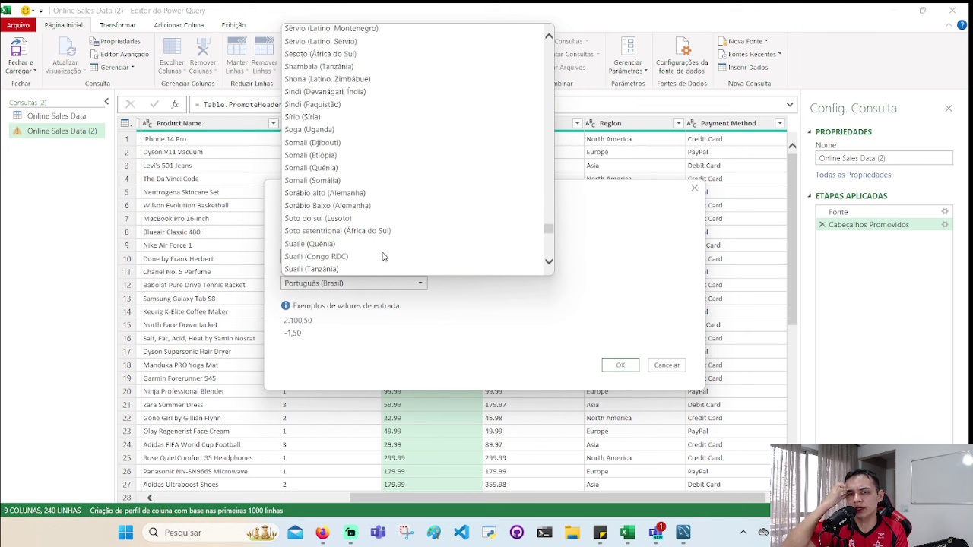
{"action": "scroll", "coordinate": [384, 257], "scroll_direction": "up", "scroll_amount": 5}
{"action": "scroll", "coordinate": [385, 260], "scroll_direction": "up", "scroll_amount": 5}
{"action": "scroll", "coordinate": [387, 263], "scroll_direction": "up", "scroll_amount": 5}
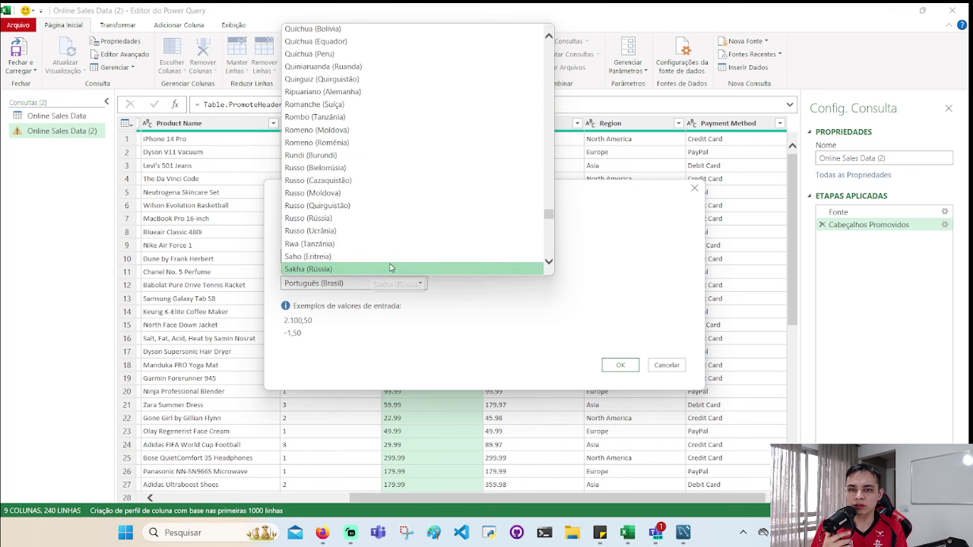
{"action": "scroll", "coordinate": [356, 215], "scroll_direction": "up", "scroll_amount": 2}
{"action": "scroll", "coordinate": [348, 224], "scroll_direction": "up", "scroll_amount": 2}
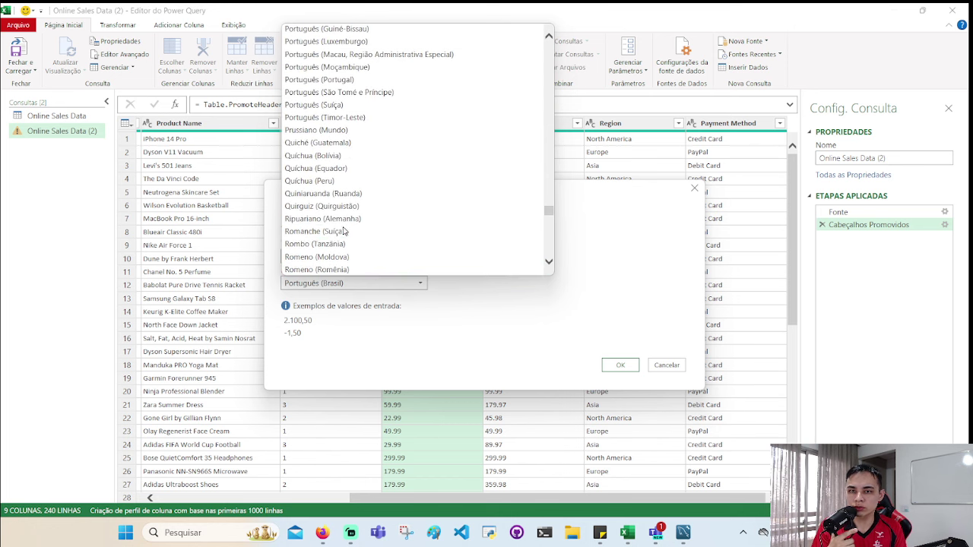
{"action": "scroll", "coordinate": [342, 230], "scroll_direction": "up", "scroll_amount": 3}
{"action": "scroll", "coordinate": [341, 230], "scroll_direction": "up", "scroll_amount": 1}
{"action": "scroll", "coordinate": [339, 231], "scroll_direction": "up", "scroll_amount": 1}
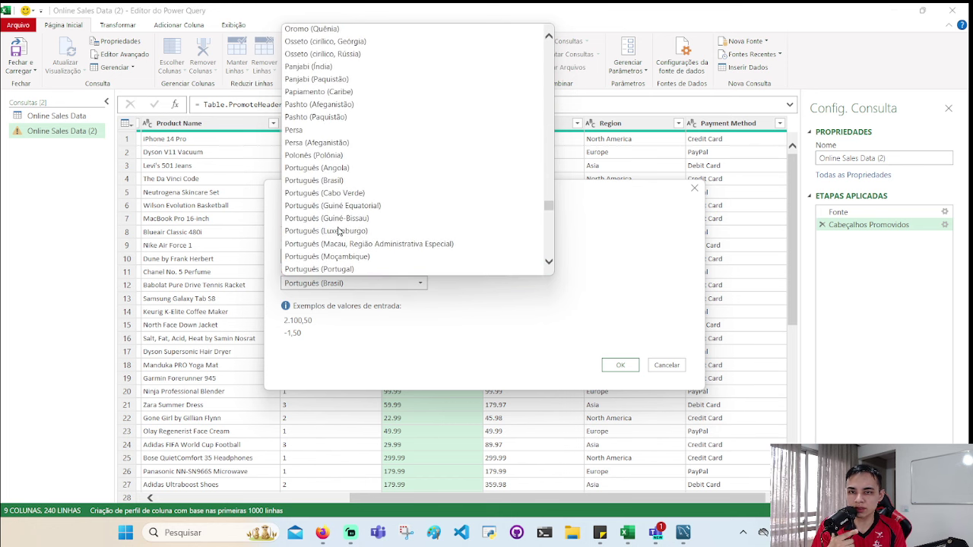
{"action": "scroll", "coordinate": [350, 228], "scroll_direction": "up", "scroll_amount": 3}
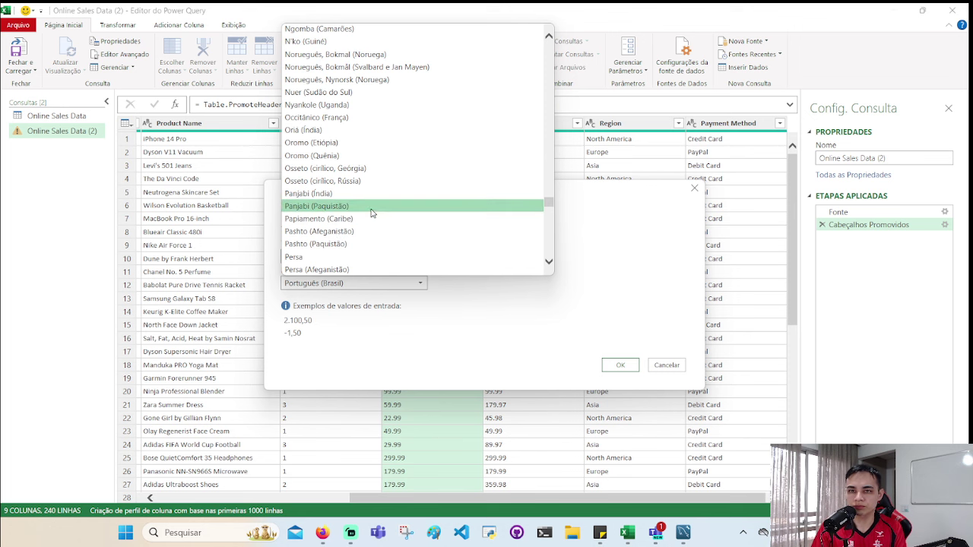
{"action": "scroll", "coordinate": [345, 163], "scroll_direction": "up", "scroll_amount": 1}
{"action": "scroll", "coordinate": [342, 150], "scroll_direction": "up", "scroll_amount": 1}
{"action": "scroll", "coordinate": [334, 148], "scroll_direction": "up", "scroll_amount": 1}
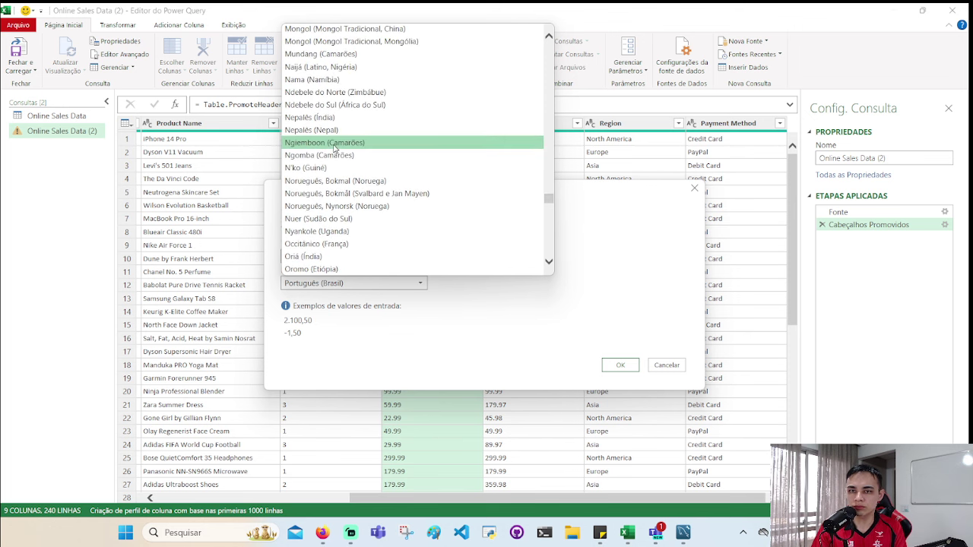
{"action": "scroll", "coordinate": [334, 150], "scroll_direction": "up", "scroll_amount": 2}
{"action": "scroll", "coordinate": [338, 152], "scroll_direction": "up", "scroll_amount": 2}
{"action": "scroll", "coordinate": [342, 153], "scroll_direction": "up", "scroll_amount": 2}
{"action": "scroll", "coordinate": [348, 155], "scroll_direction": "up", "scroll_amount": 2}
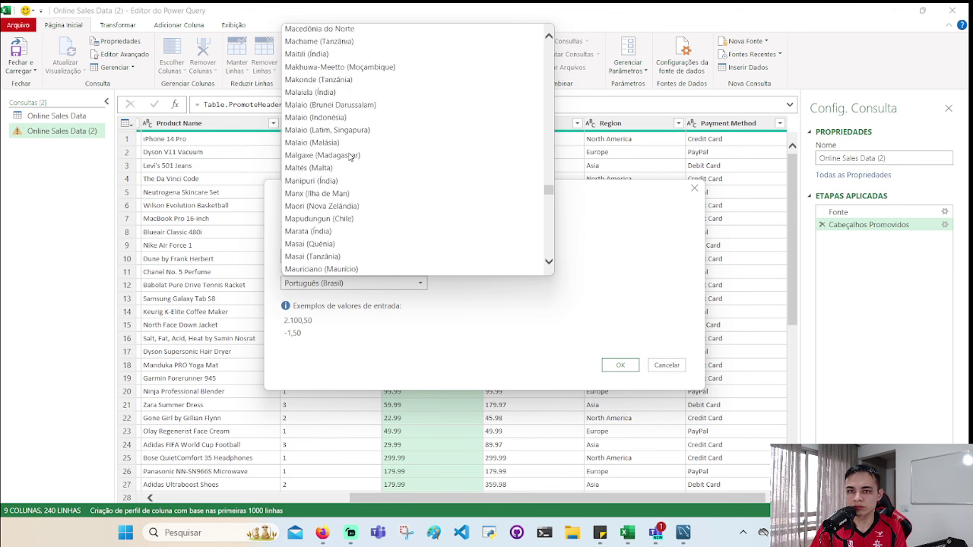
{"action": "scroll", "coordinate": [350, 155], "scroll_direction": "up", "scroll_amount": 3}
{"action": "scroll", "coordinate": [349, 159], "scroll_direction": "up", "scroll_amount": 3}
{"action": "scroll", "coordinate": [348, 164], "scroll_direction": "up", "scroll_amount": 4}
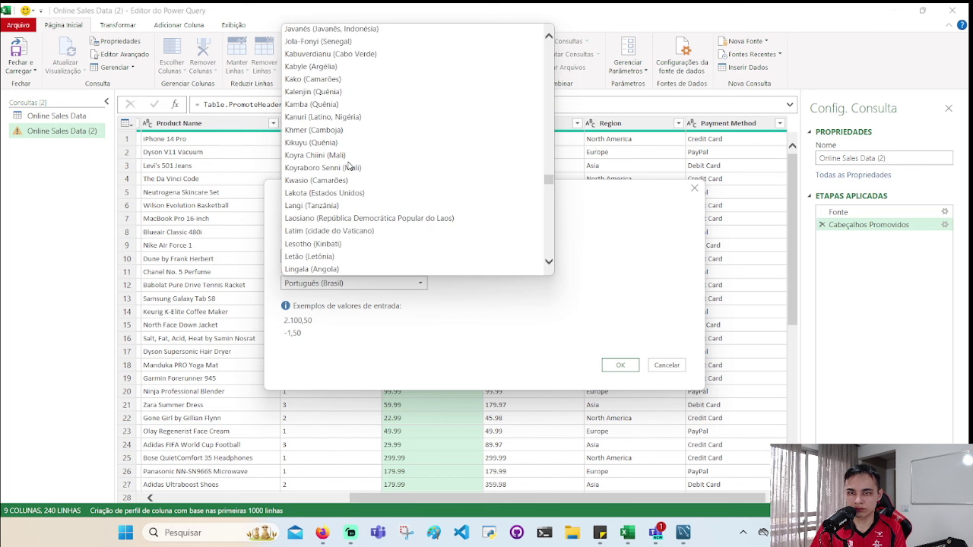
{"action": "scroll", "coordinate": [348, 160], "scroll_direction": "up", "scroll_amount": 2}
{"action": "scroll", "coordinate": [350, 145], "scroll_direction": "up", "scroll_amount": 2}
{"action": "scroll", "coordinate": [351, 125], "scroll_direction": "up", "scroll_amount": 2}
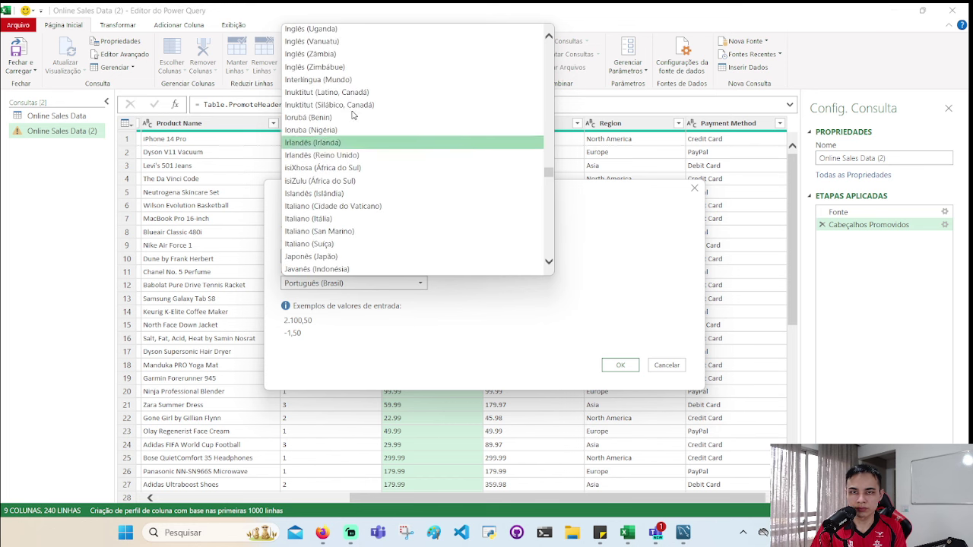
{"action": "scroll", "coordinate": [352, 82], "scroll_direction": "up", "scroll_amount": 2}
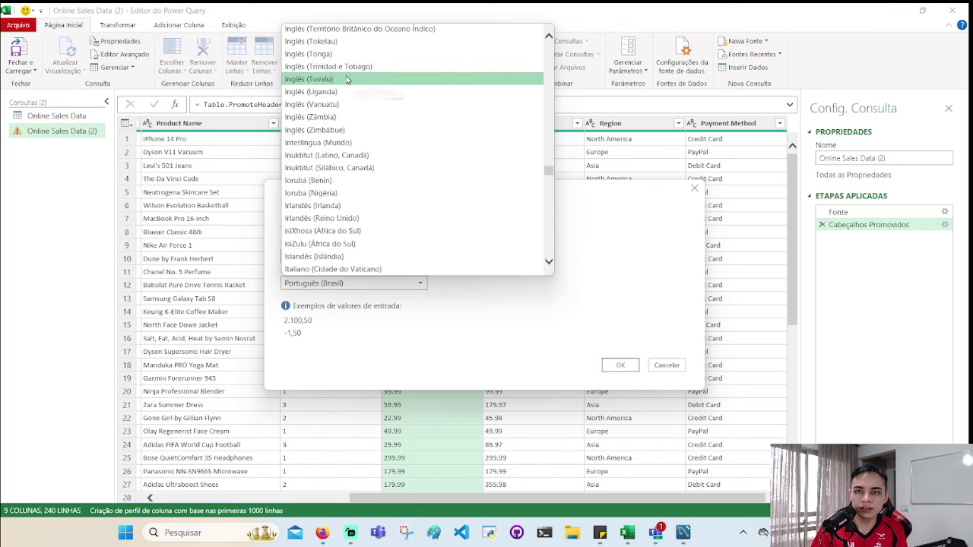
{"action": "scroll", "coordinate": [347, 80], "scroll_direction": "up", "scroll_amount": 2}
{"action": "scroll", "coordinate": [351, 83], "scroll_direction": "up", "scroll_amount": 2}
{"action": "scroll", "coordinate": [357, 90], "scroll_direction": "up", "scroll_amount": 1}
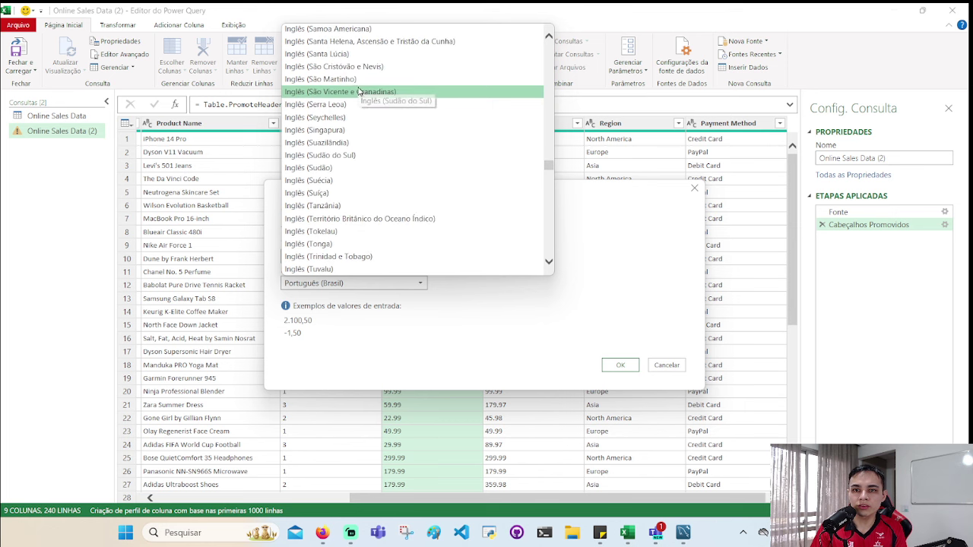
{"action": "scroll", "coordinate": [360, 91], "scroll_direction": "up", "scroll_amount": 1}
{"action": "scroll", "coordinate": [359, 93], "scroll_direction": "up", "scroll_amount": 1}
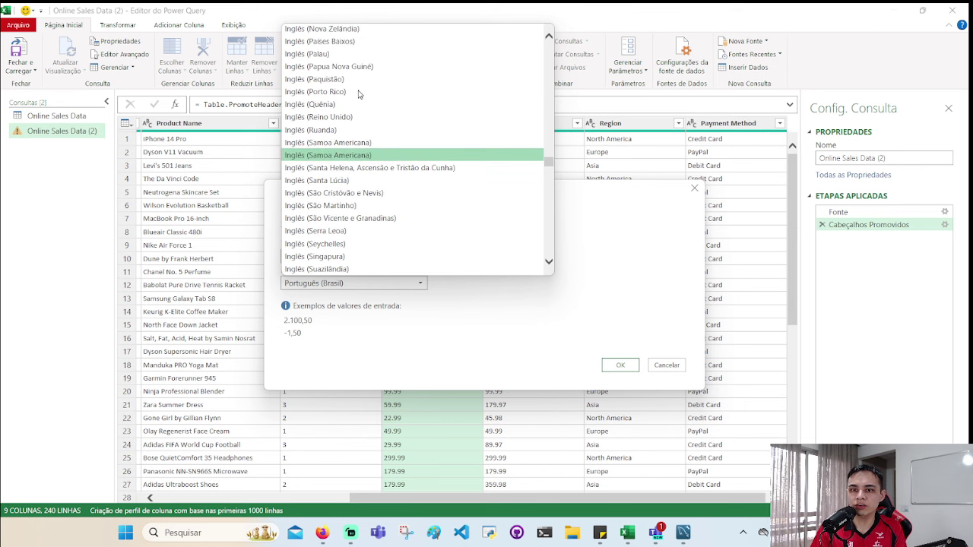
{"action": "scroll", "coordinate": [357, 94], "scroll_direction": "up", "scroll_amount": 1}
{"action": "scroll", "coordinate": [354, 99], "scroll_direction": "up", "scroll_amount": 1}
{"action": "scroll", "coordinate": [351, 99], "scroll_direction": "up", "scroll_amount": 1}
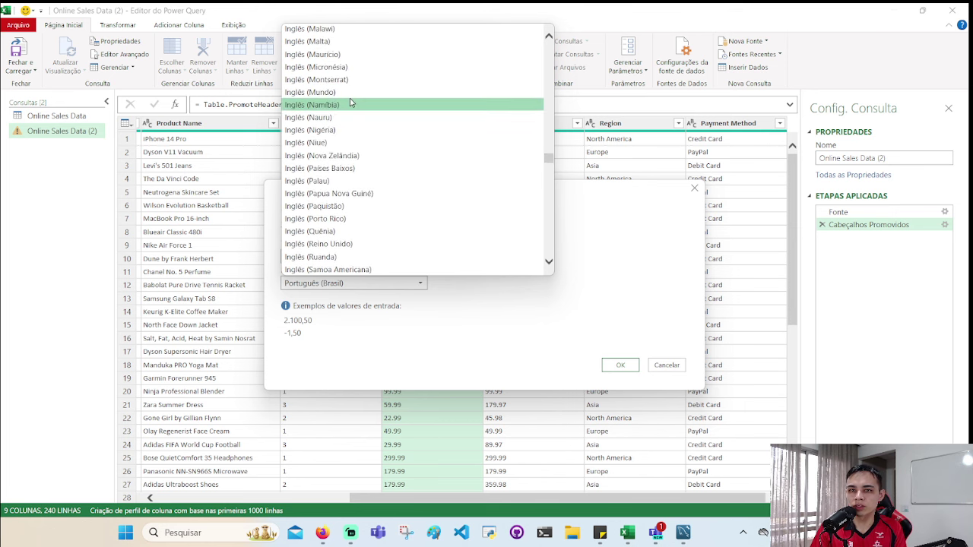
{"action": "scroll", "coordinate": [351, 100], "scroll_direction": "up", "scroll_amount": 2}
{"action": "scroll", "coordinate": [357, 105], "scroll_direction": "up", "scroll_amount": 1}
{"action": "scroll", "coordinate": [357, 105], "scroll_direction": "up", "scroll_amount": 2}
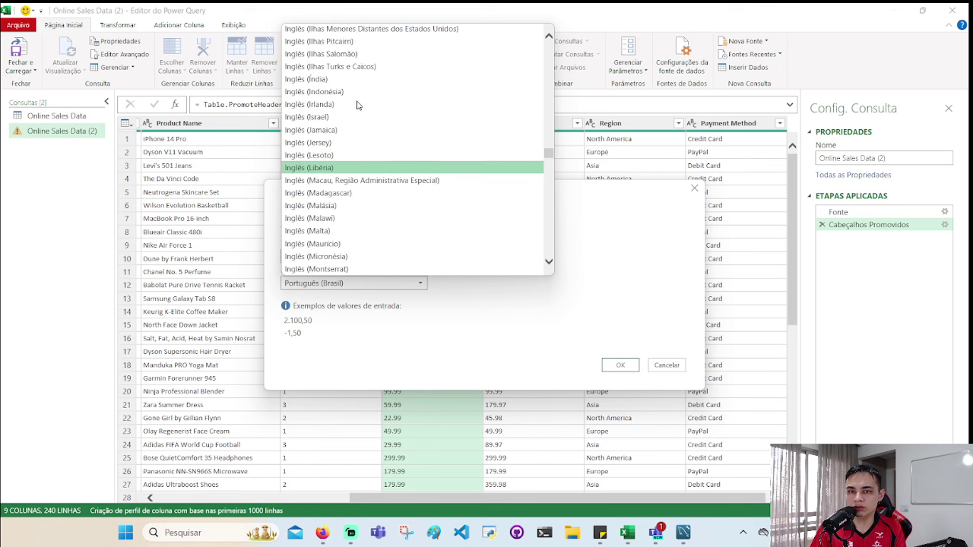
{"action": "scroll", "coordinate": [357, 105], "scroll_direction": "up", "scroll_amount": 2}
{"action": "scroll", "coordinate": [357, 105], "scroll_direction": "up", "scroll_amount": 2}
{"action": "scroll", "coordinate": [357, 105], "scroll_direction": "up", "scroll_amount": 2}
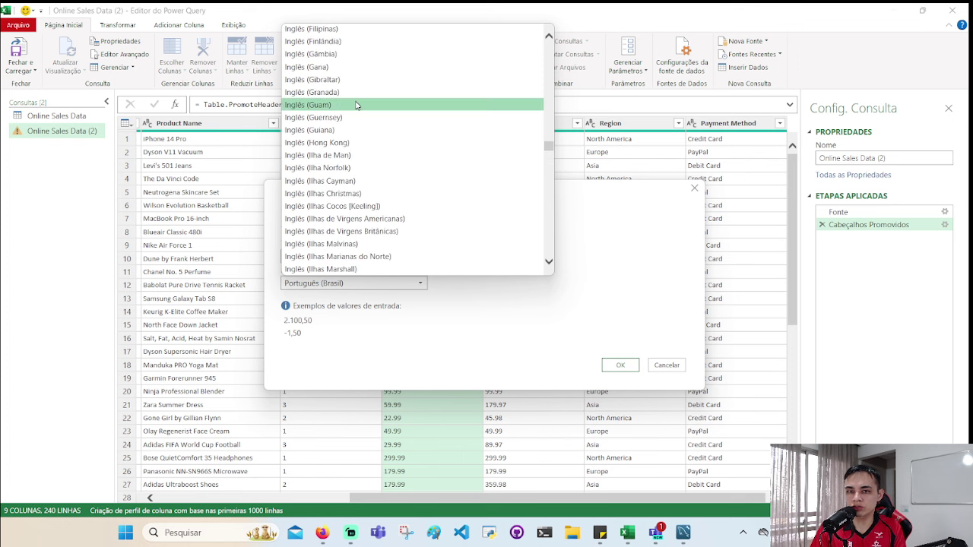
{"action": "scroll", "coordinate": [357, 105], "scroll_direction": "up", "scroll_amount": 2}
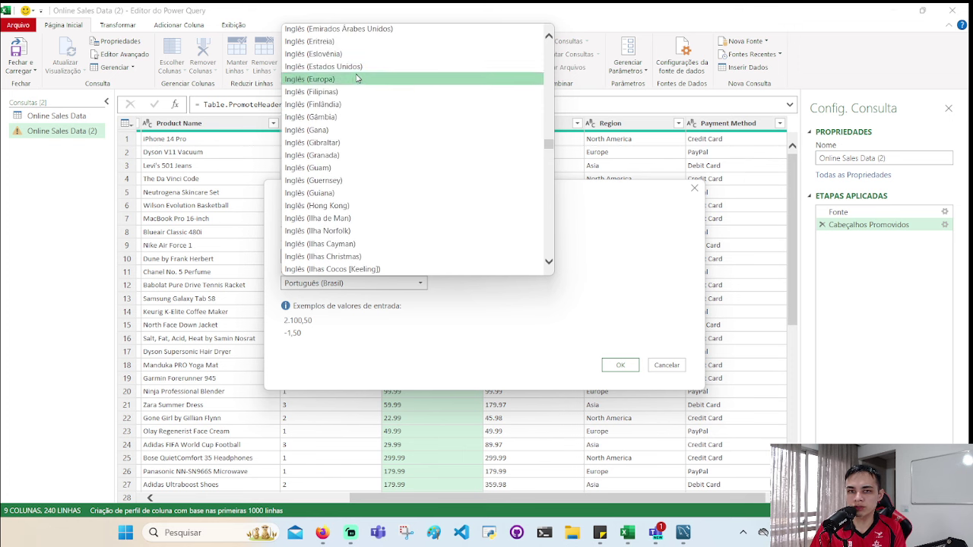
{"action": "left_click", "coordinate": [359, 68]}
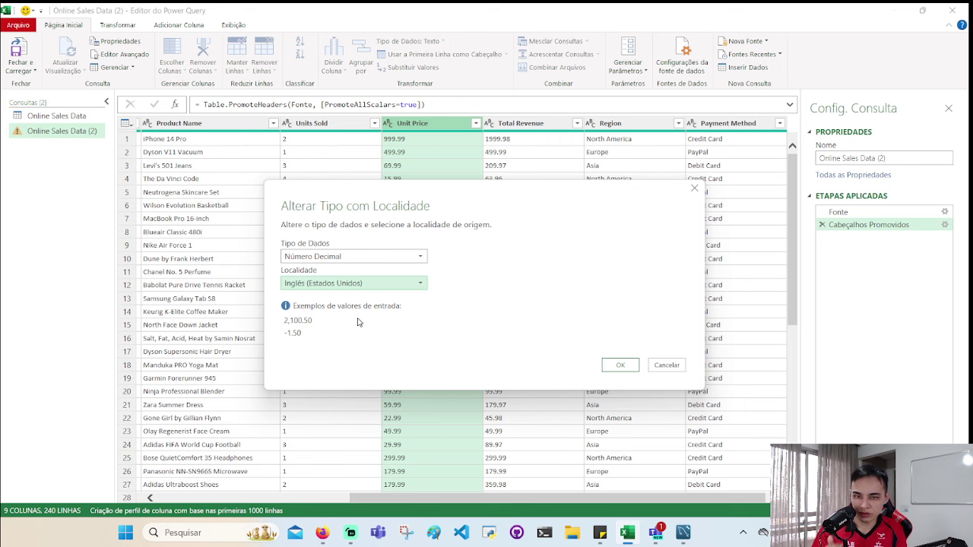
{"action": "left_click", "coordinate": [620, 365]}
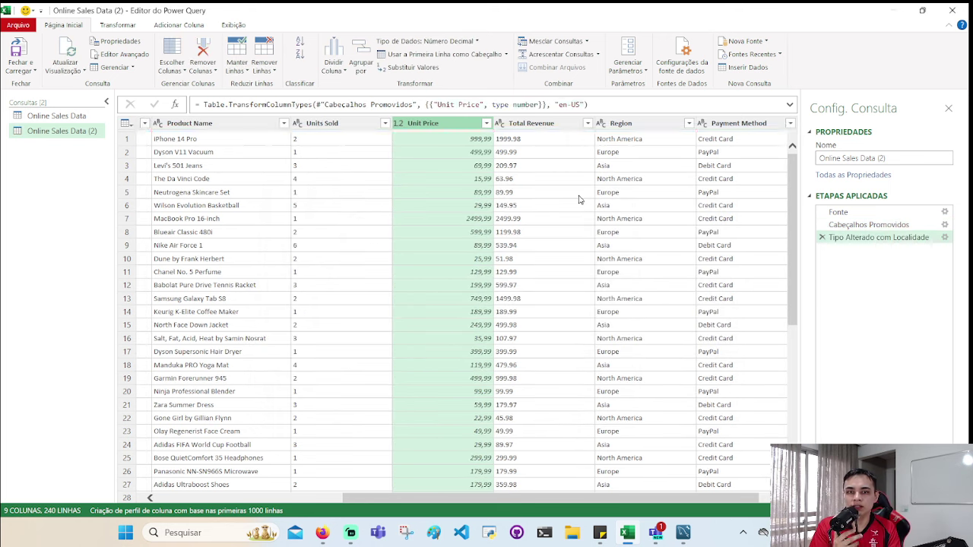
- Change Total Revenue to Número Decimal using the Inglês (Estados Unidos) locale
{"action": "left_click", "coordinate": [549, 124]}
{"action": "right_click", "coordinate": [550, 125]}
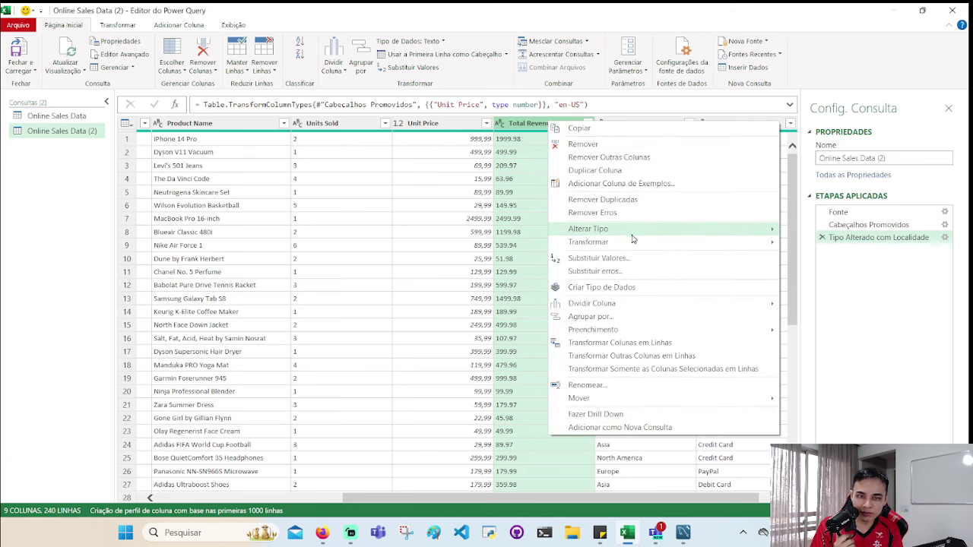
{"action": "mouse_move", "coordinate": [587, 228]}
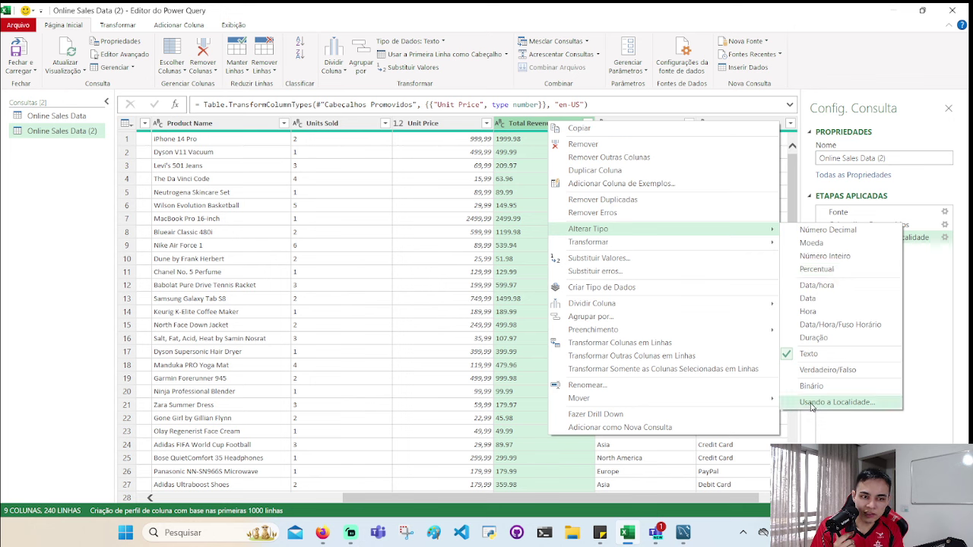
{"action": "key", "text": "Escape"}
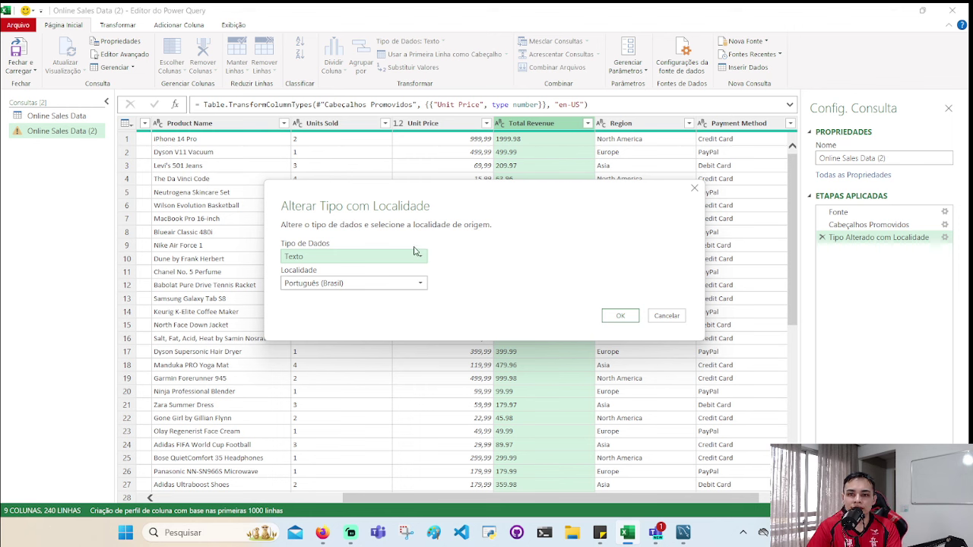
{"action": "left_click", "coordinate": [416, 253]}
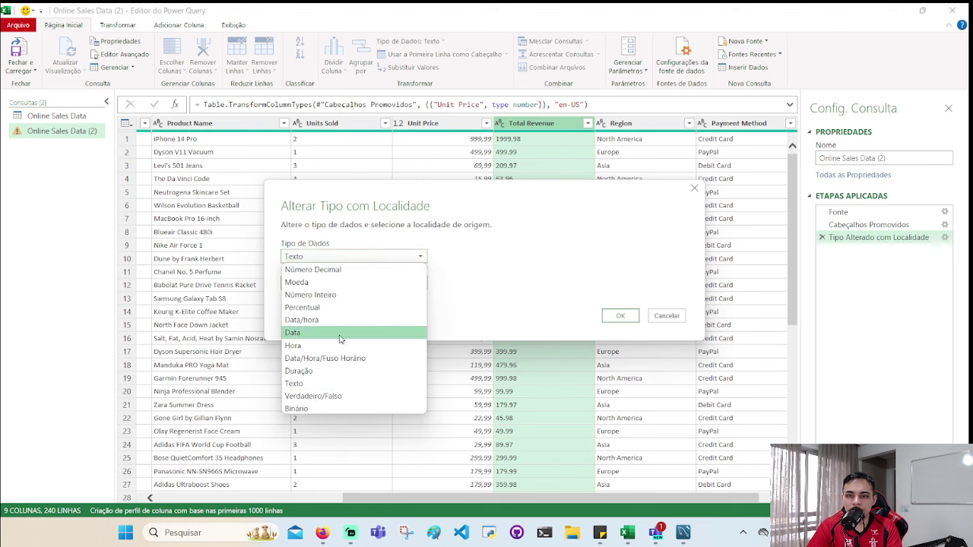
{"action": "left_click", "coordinate": [368, 272]}
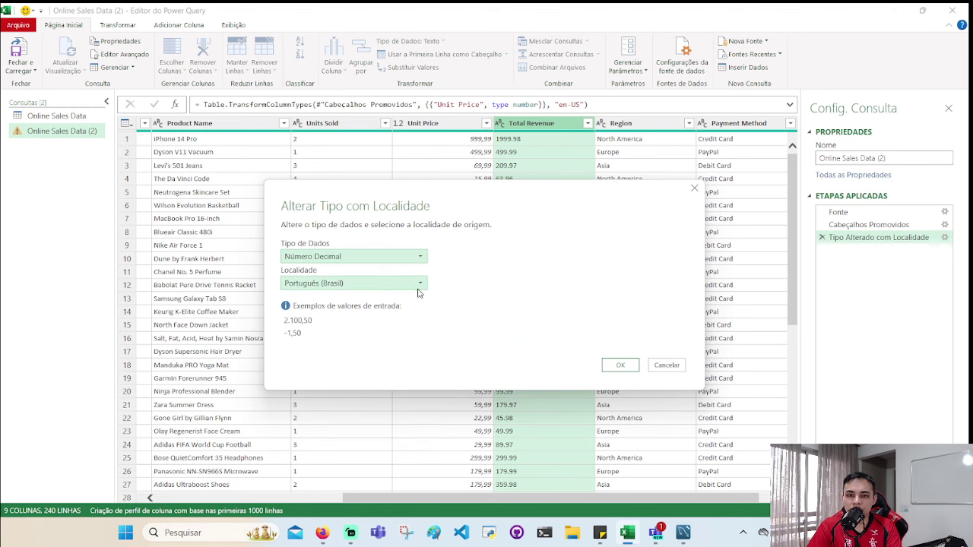
{"action": "left_click", "coordinate": [419, 284]}
{"action": "key", "text": "i"}
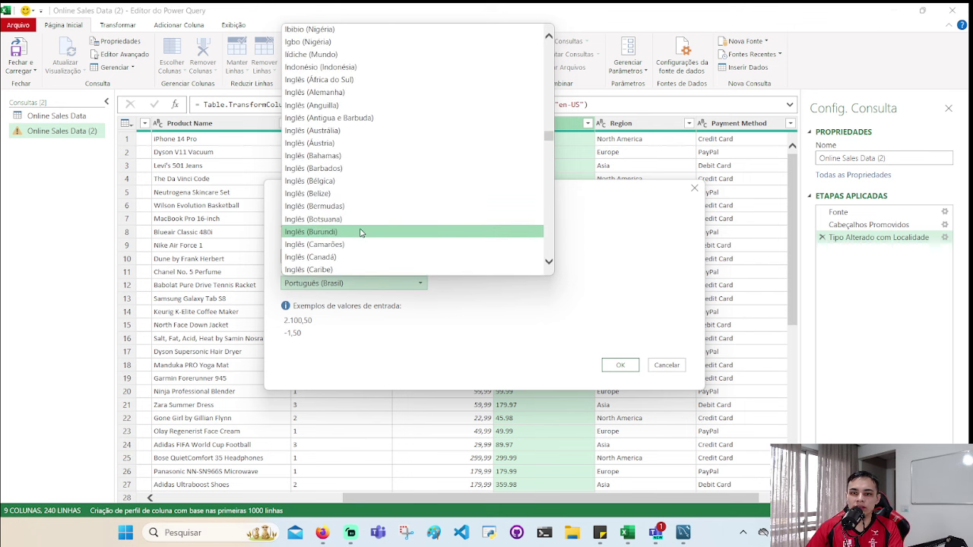
{"action": "scroll", "coordinate": [363, 232], "scroll_direction": "down", "scroll_amount": 2}
{"action": "scroll", "coordinate": [364, 241], "scroll_direction": "down", "scroll_amount": 2}
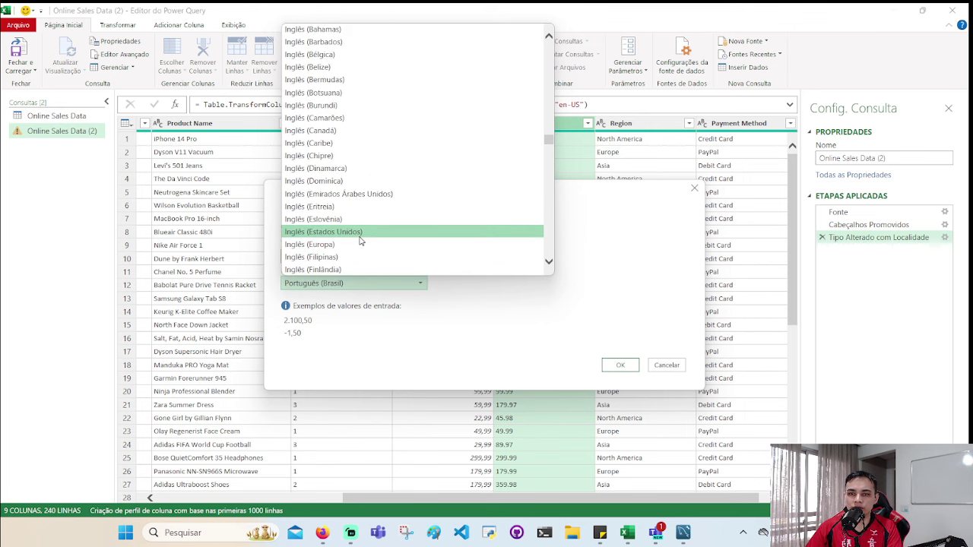
{"action": "left_click", "coordinate": [361, 232]}
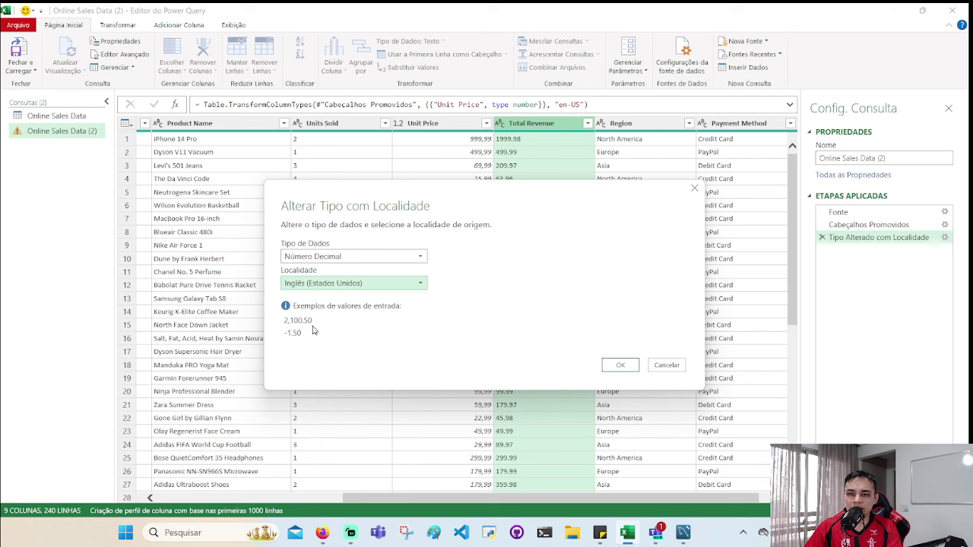
{"action": "left_click", "coordinate": [620, 365]}
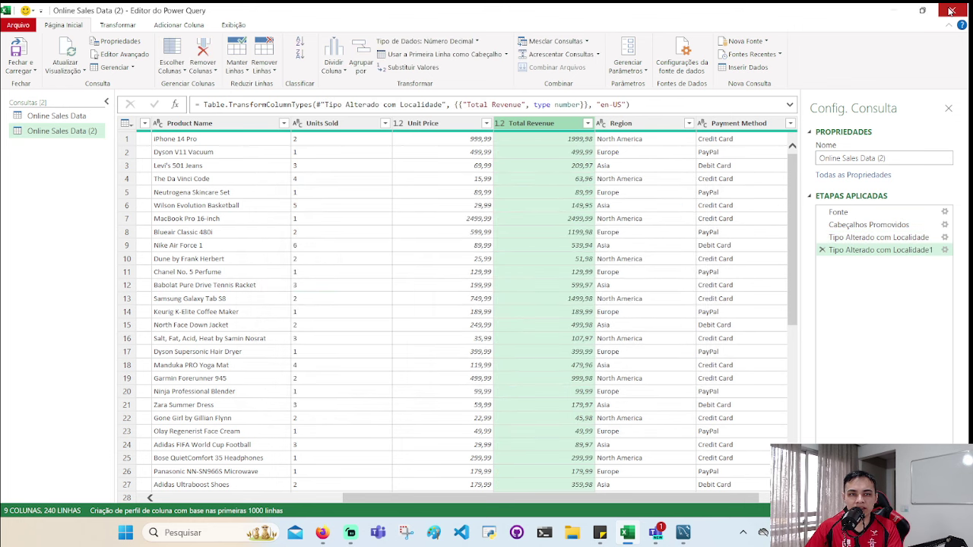
{"action": "left_click", "coordinate": [628, 151]}
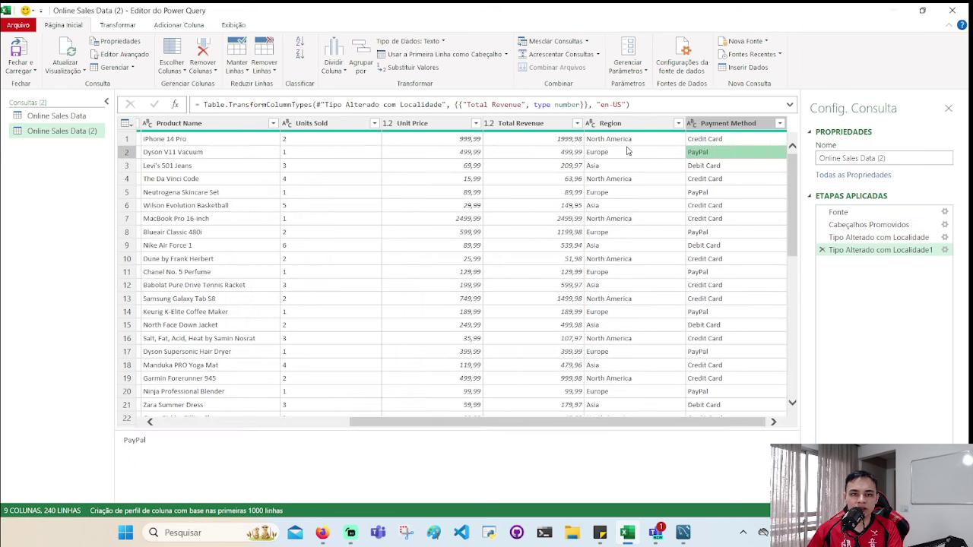
- Change the Date column to Data/hora using the Inglês (Estados Unidos) locale
{"action": "key", "text": "Left"}
{"action": "key", "text": "Left"}
{"action": "key", "text": "Left"}
{"action": "key", "text": "Left"}
{"action": "key", "text": "Left"}
{"action": "key", "text": "Left"}
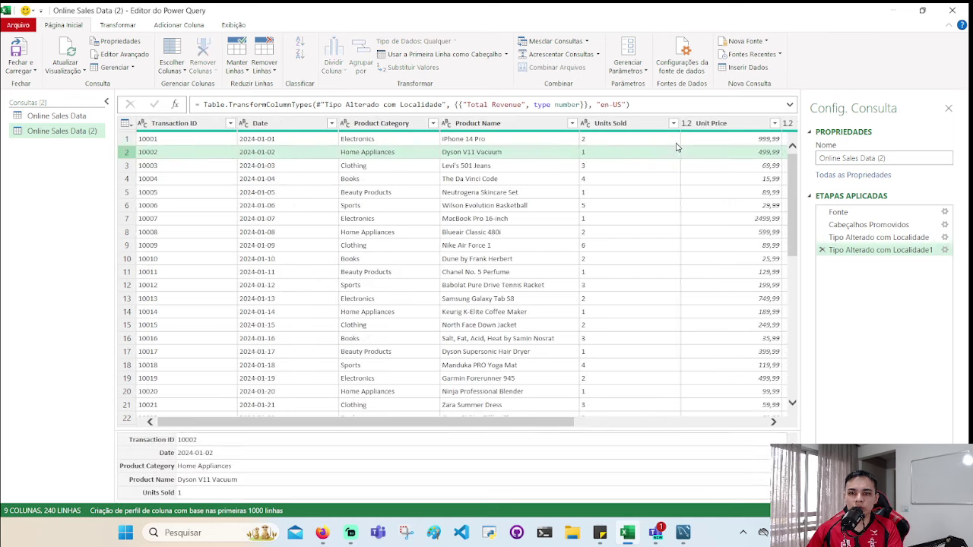
{"action": "left_click", "coordinate": [303, 124]}
{"action": "right_click", "coordinate": [302, 124]}
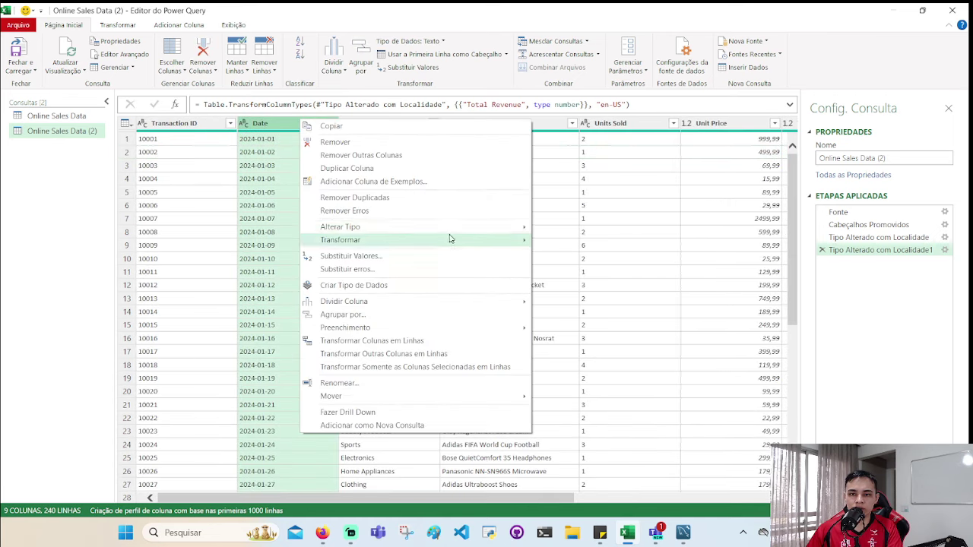
{"action": "mouse_move", "coordinate": [340, 226]}
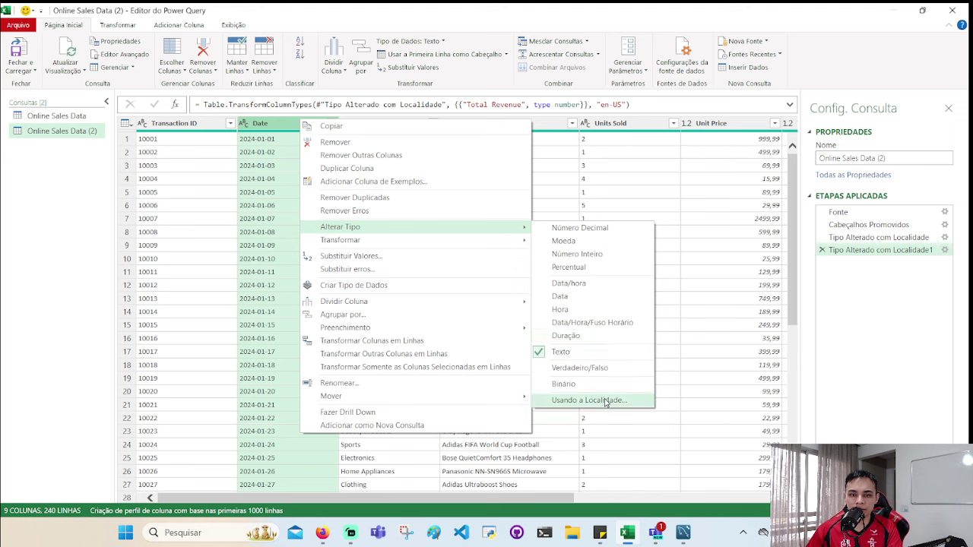
{"action": "left_click", "coordinate": [608, 405]}
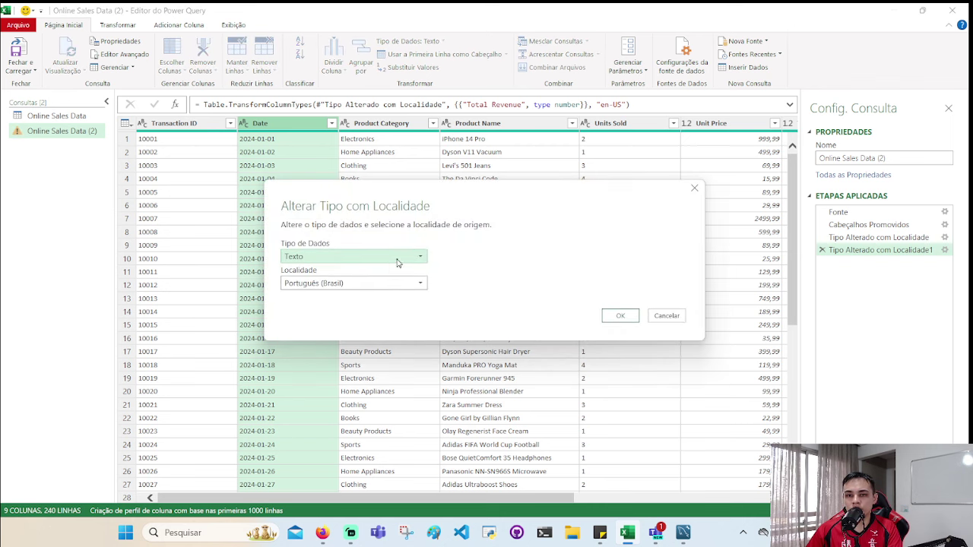
{"action": "left_click", "coordinate": [380, 258]}
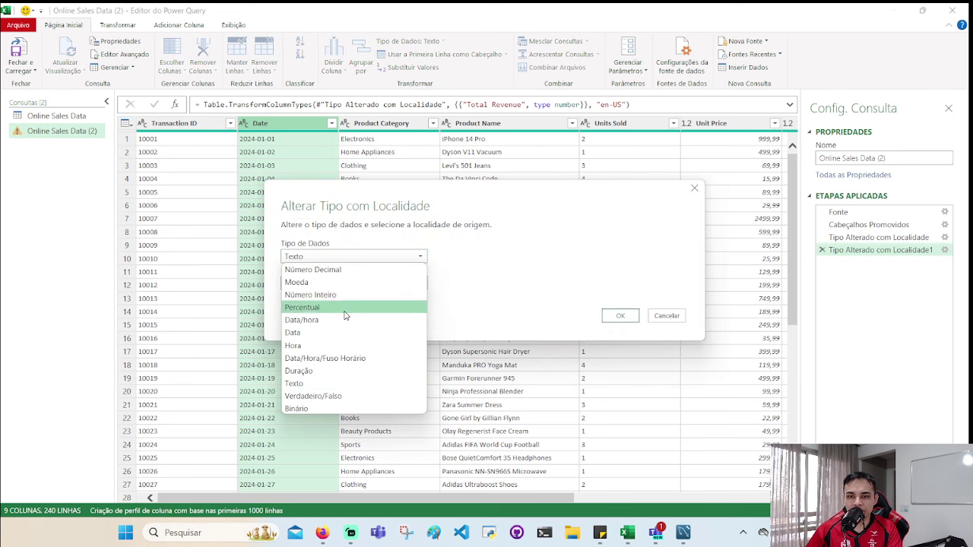
{"action": "left_click", "coordinate": [355, 319]}
{"action": "left_click", "coordinate": [380, 284]}
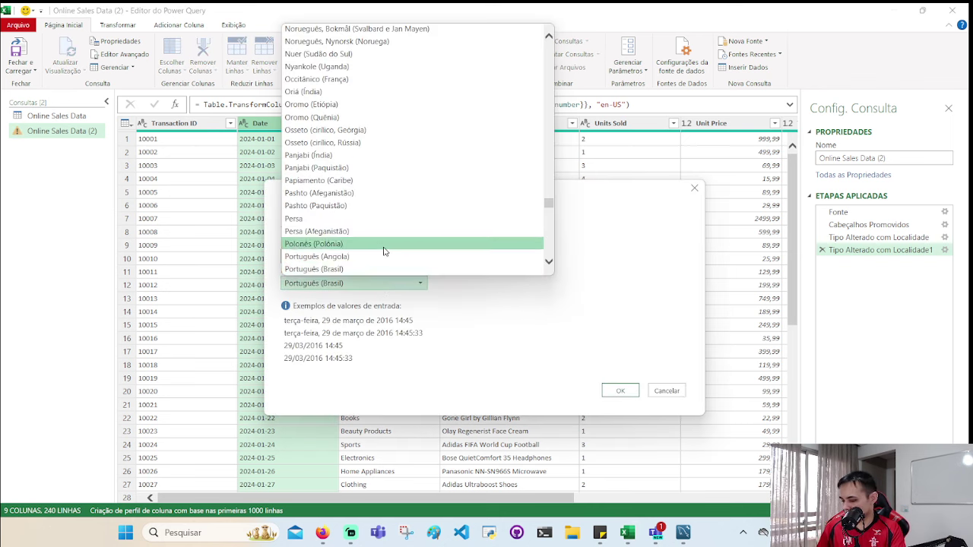
{"action": "scroll", "coordinate": [375, 262], "scroll_direction": "up", "scroll_amount": 10}
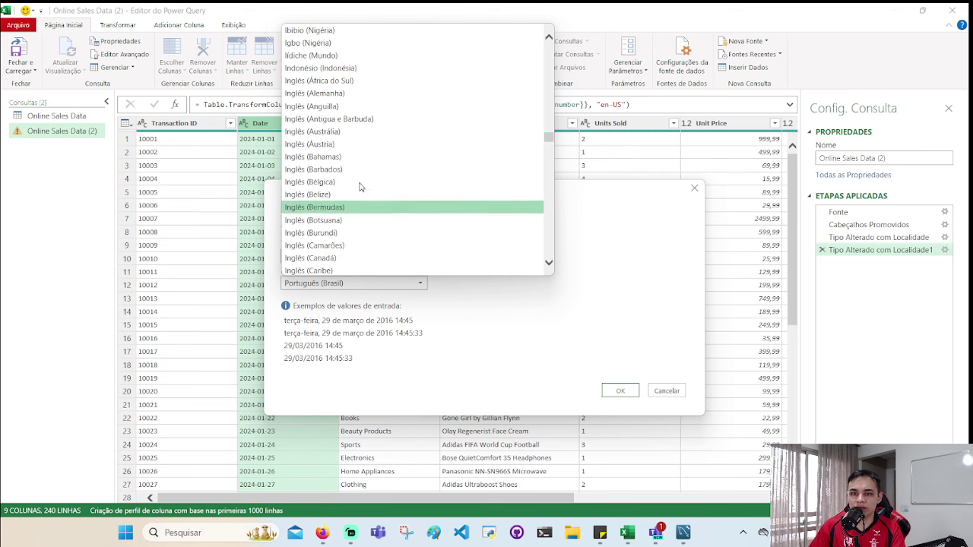
{"action": "scroll", "coordinate": [357, 152], "scroll_direction": "down", "scroll_amount": 2}
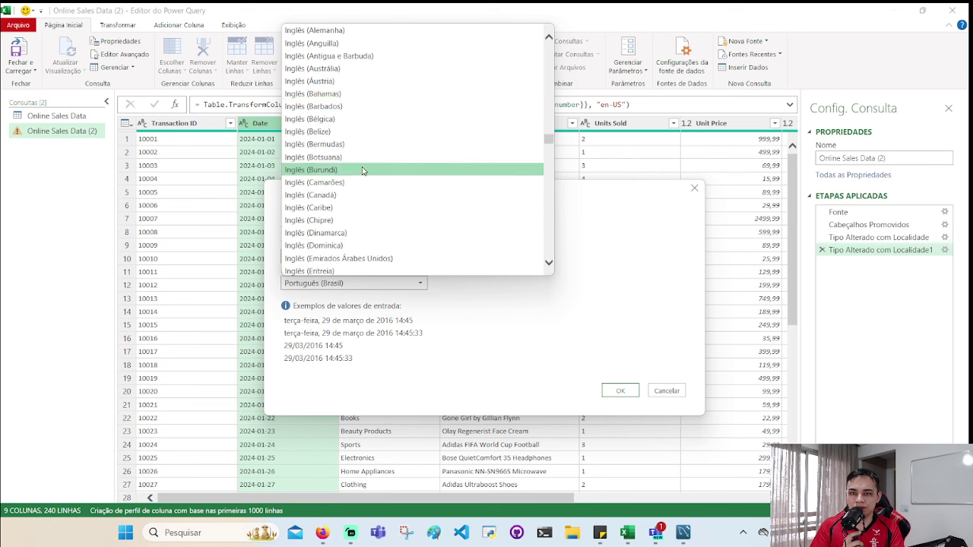
{"action": "scroll", "coordinate": [361, 171], "scroll_direction": "down", "scroll_amount": 2}
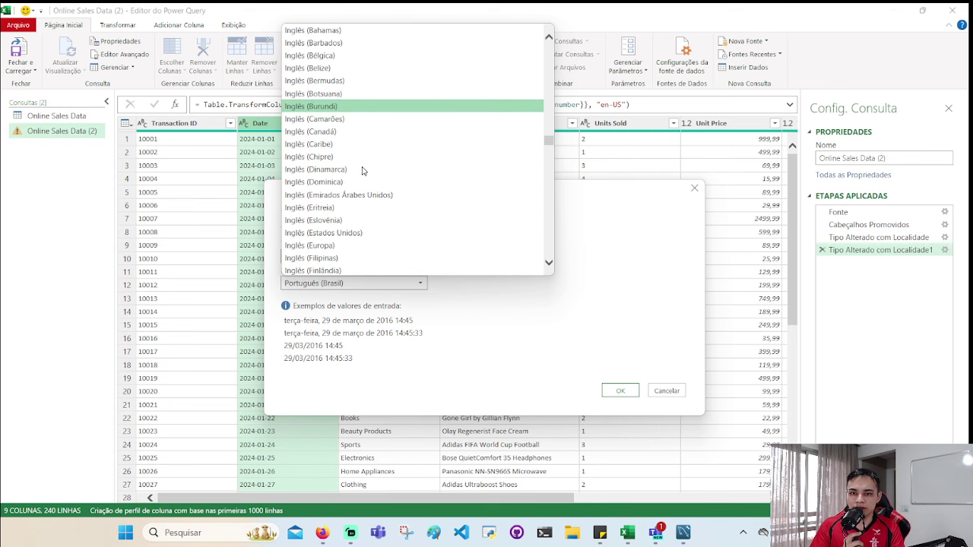
{"action": "left_click", "coordinate": [362, 239]}
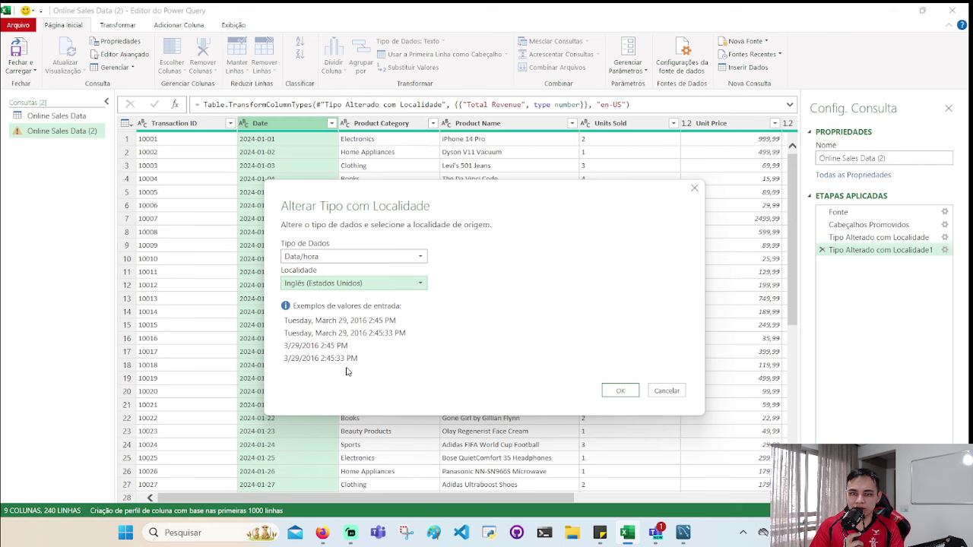
{"action": "left_click", "coordinate": [618, 391]}
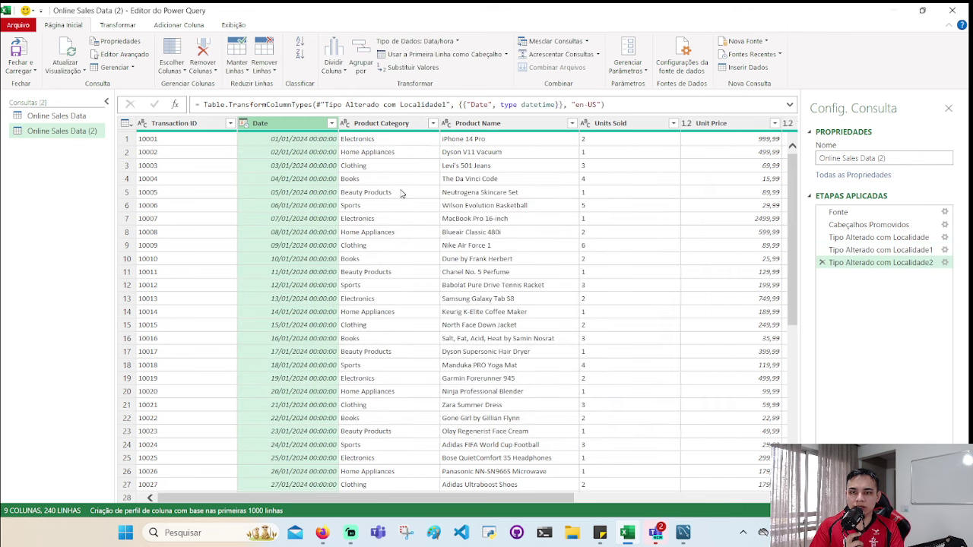
- Close Power Query Editor, keeping the changes and loading them into the sheet
{"action": "left_click", "coordinate": [951, 11]}
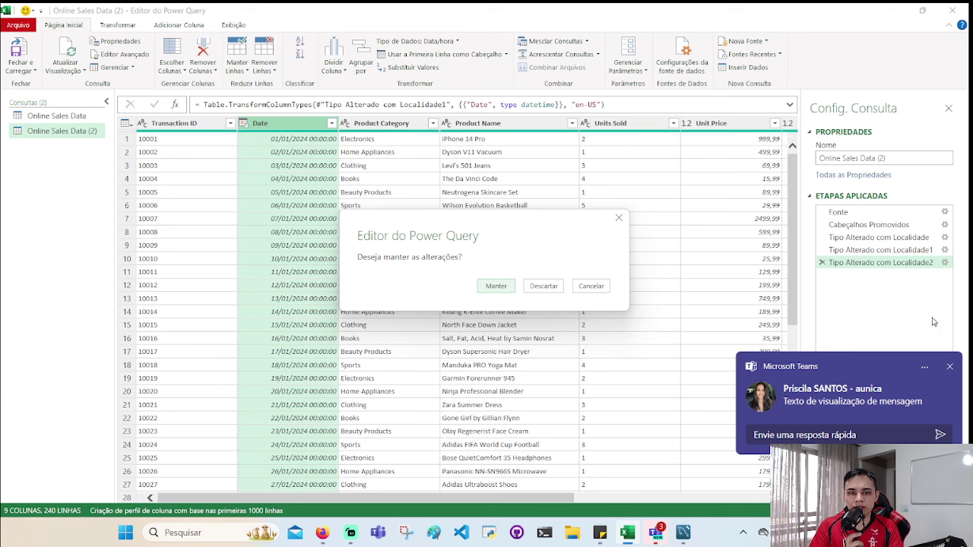
{"action": "left_click", "coordinate": [949, 369]}
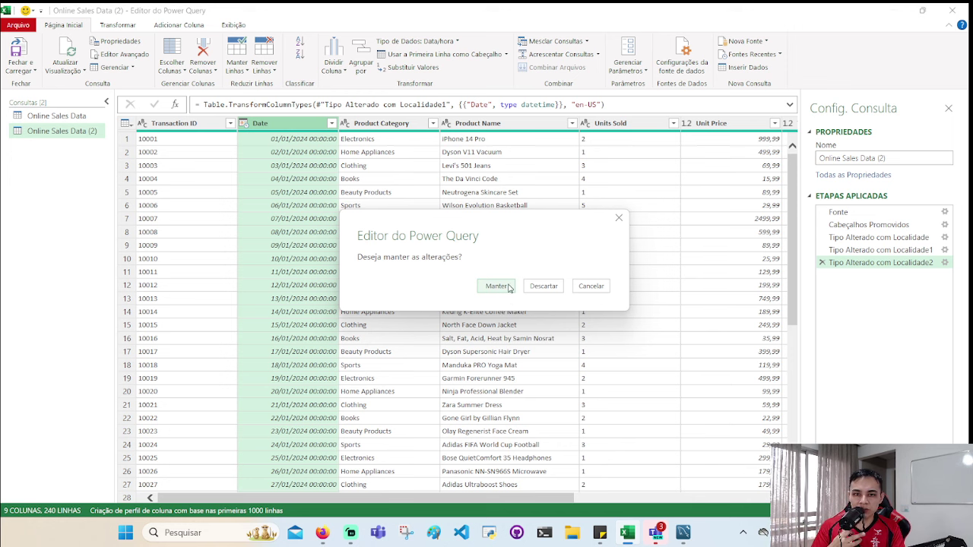
{"action": "left_click", "coordinate": [496, 287]}
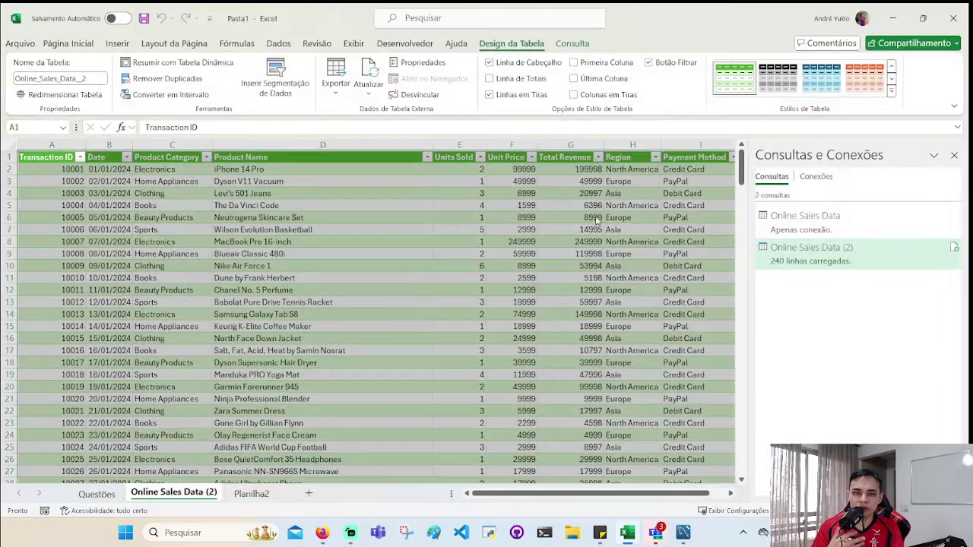
{"action": "left_click", "coordinate": [954, 155]}
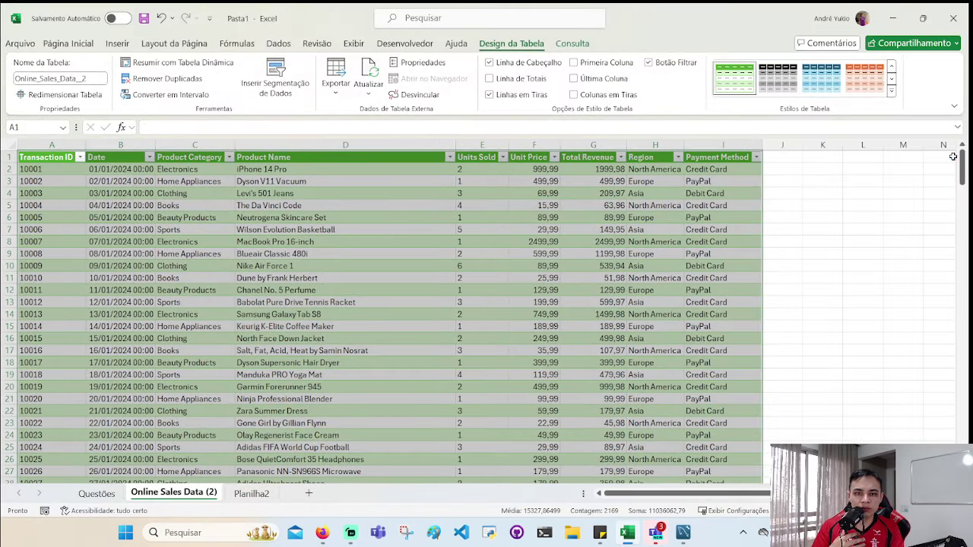
- Enter a test formula in K2 referencing the first Unit Price, then delete it
{"action": "left_click", "coordinate": [568, 166]}
{"action": "left_click", "coordinate": [836, 180]}
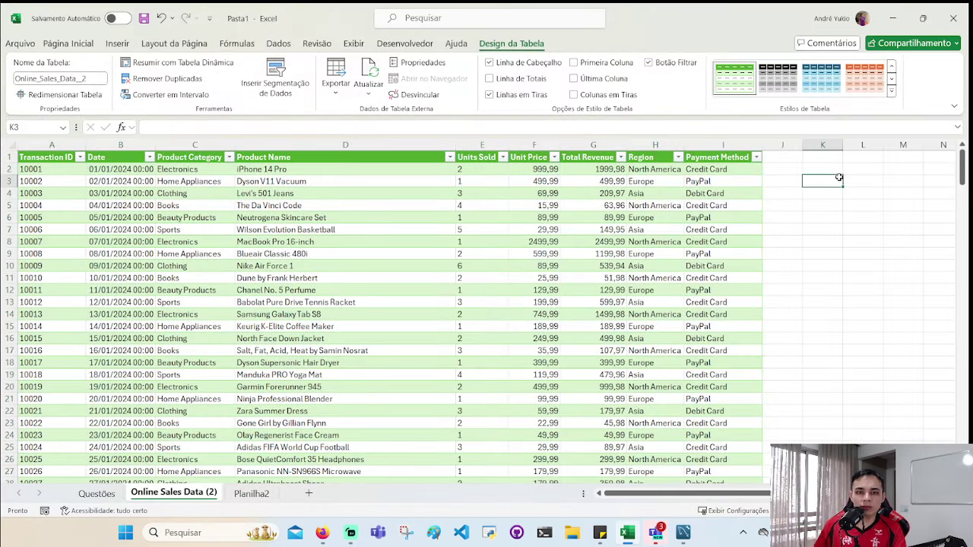
{"action": "key", "text": "Up"}
{"action": "type", "text": "="}
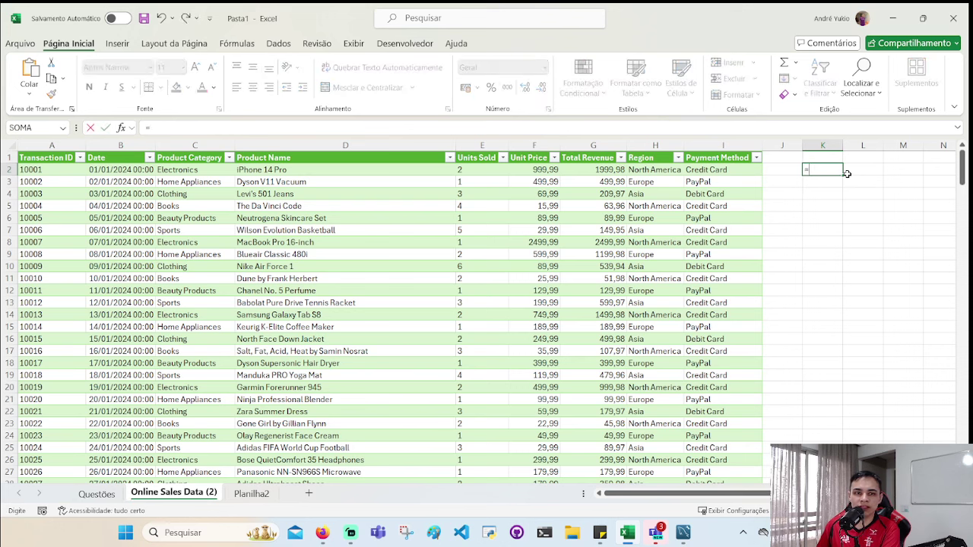
{"action": "type", "text": "2*"}
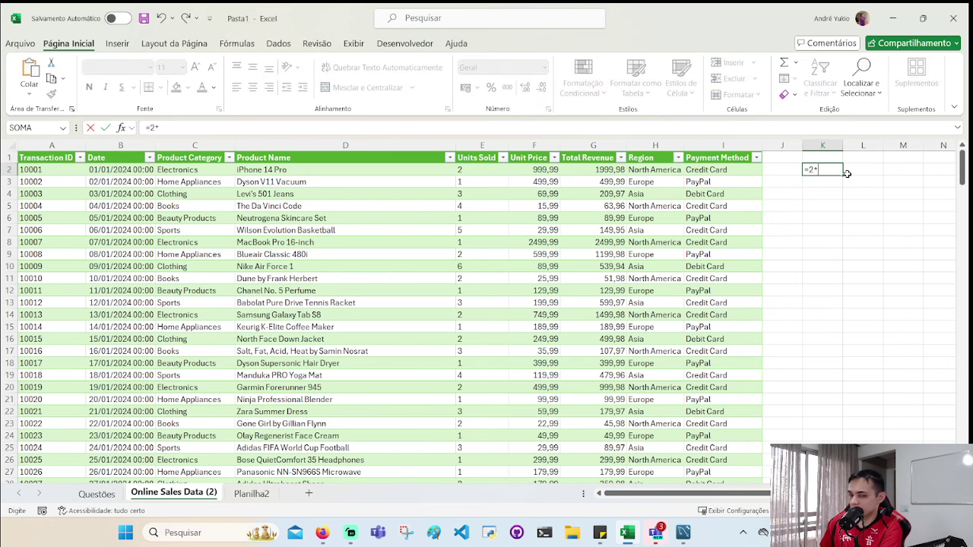
{"action": "key", "text": "Left"}
{"action": "key", "text": "Left"}
{"action": "key", "text": "Left"}
{"action": "key", "text": "Left"}
{"action": "key", "text": "Left"}
{"action": "key", "text": "Return"}
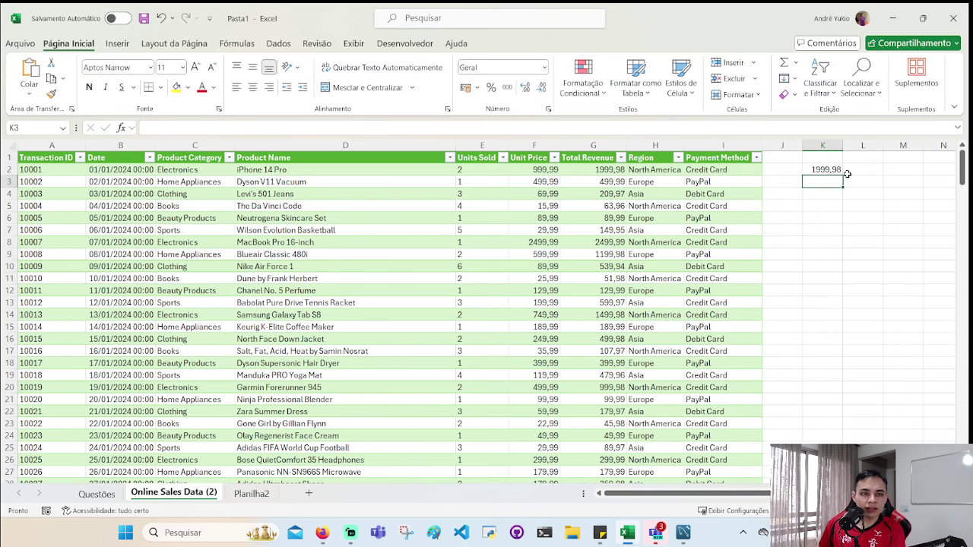
{"action": "key", "text": "Up"}
{"action": "key", "text": "Delete"}
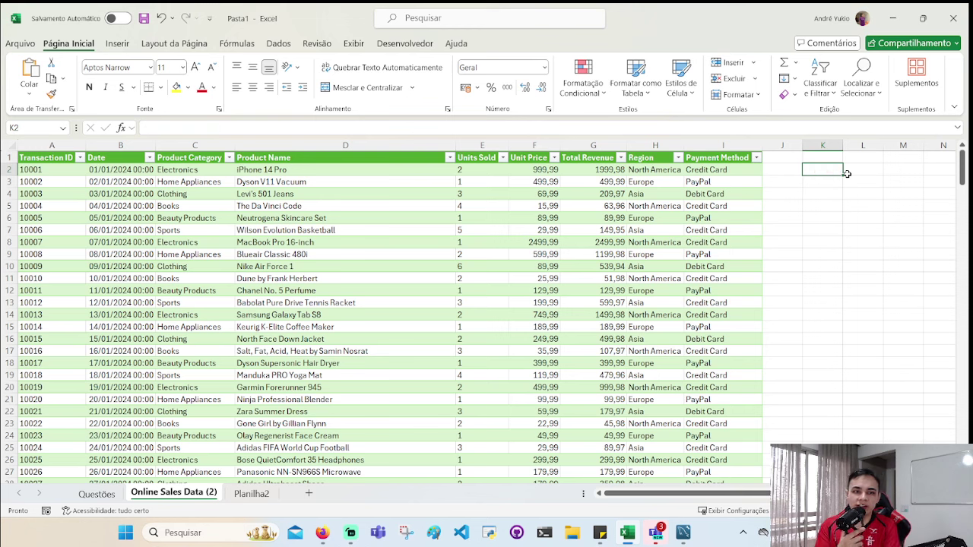
- Close a background app from the system tray and return to the spreadsheet
{"action": "left_click", "coordinate": [736, 536]}
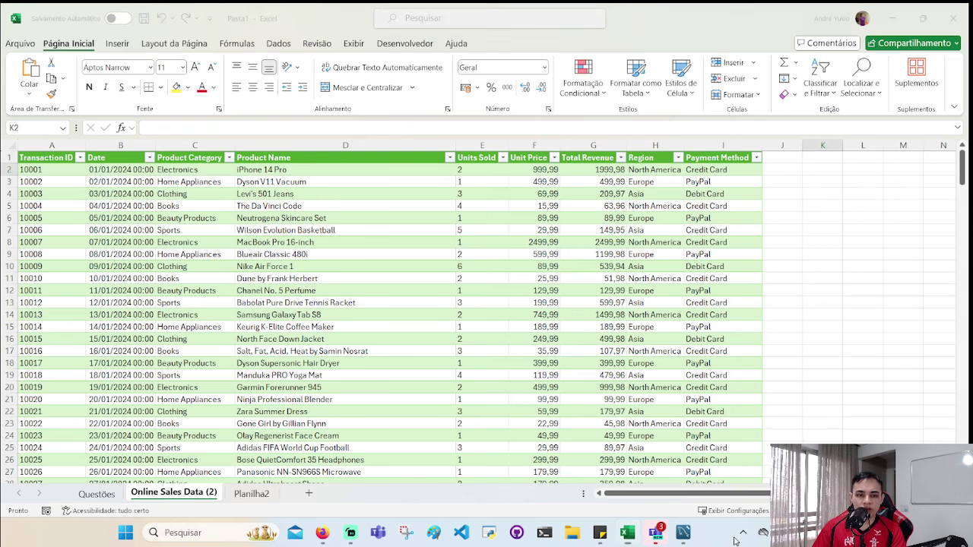
{"action": "left_click", "coordinate": [743, 533]}
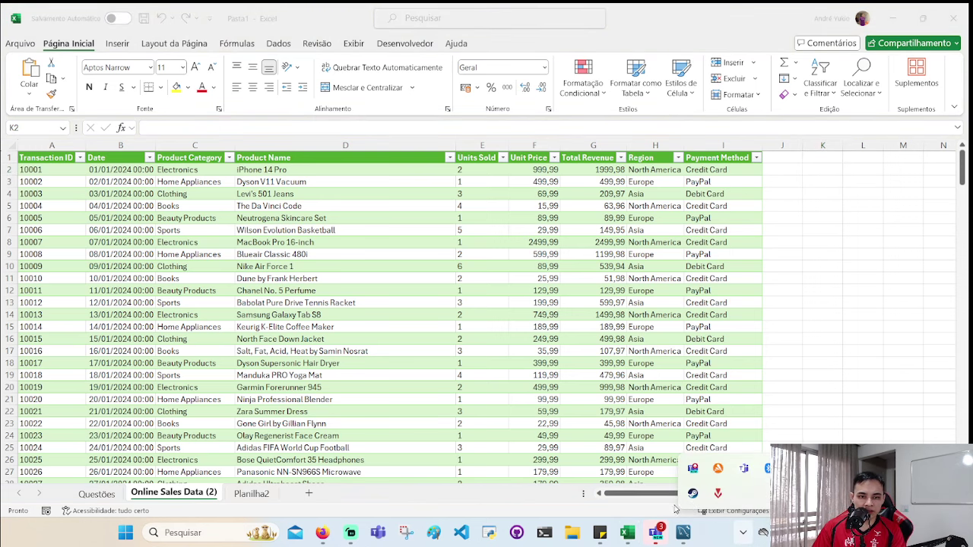
{"action": "right_click", "coordinate": [693, 468]}
{"action": "left_click", "coordinate": [731, 457]}
{"action": "left_click", "coordinate": [874, 325]}
{"action": "left_click", "coordinate": [804, 230]}
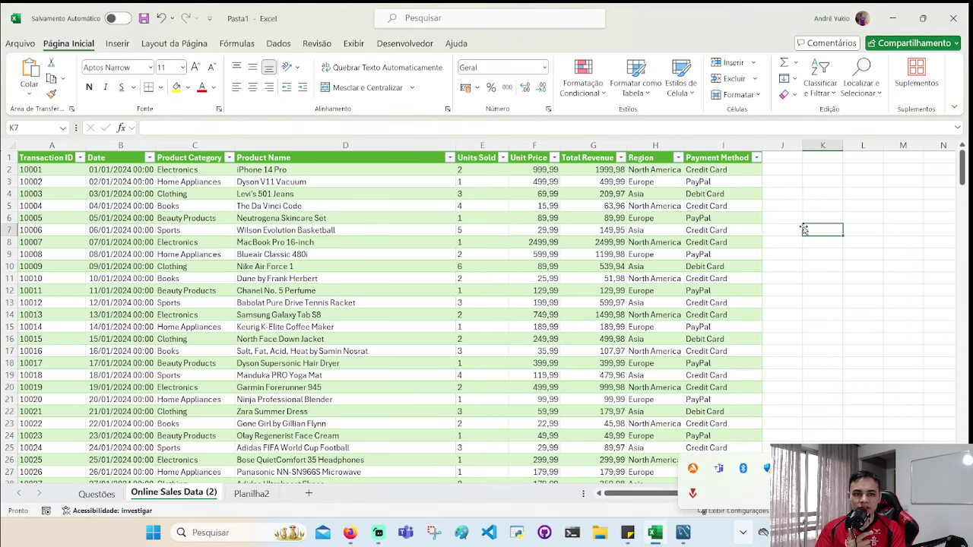
{"action": "left_click", "coordinate": [851, 354]}
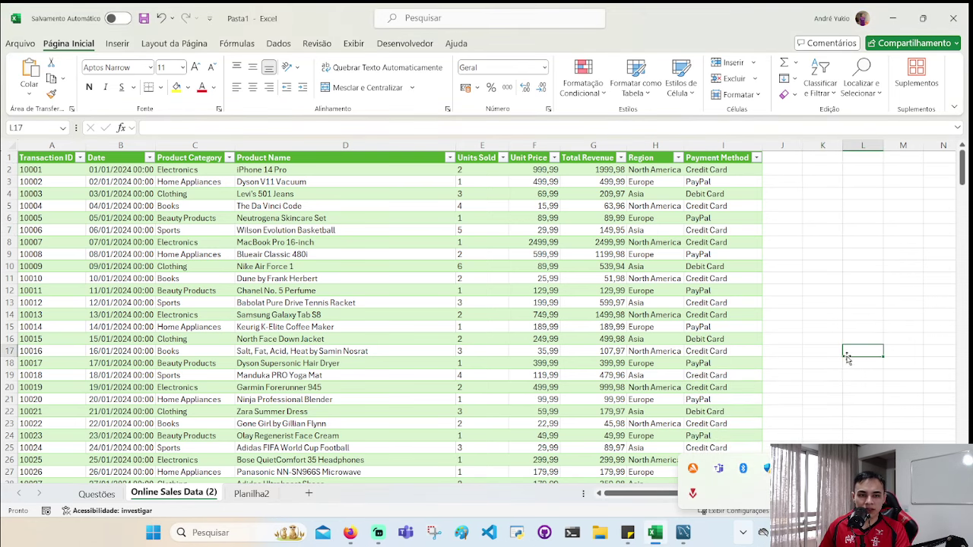
{"action": "left_click", "coordinate": [749, 537]}
- Turn off Linhas de Grade, then select the Unit Price and Total Revenue columns
{"action": "scroll", "coordinate": [319, 264], "scroll_direction": "up", "scroll_amount": 1}
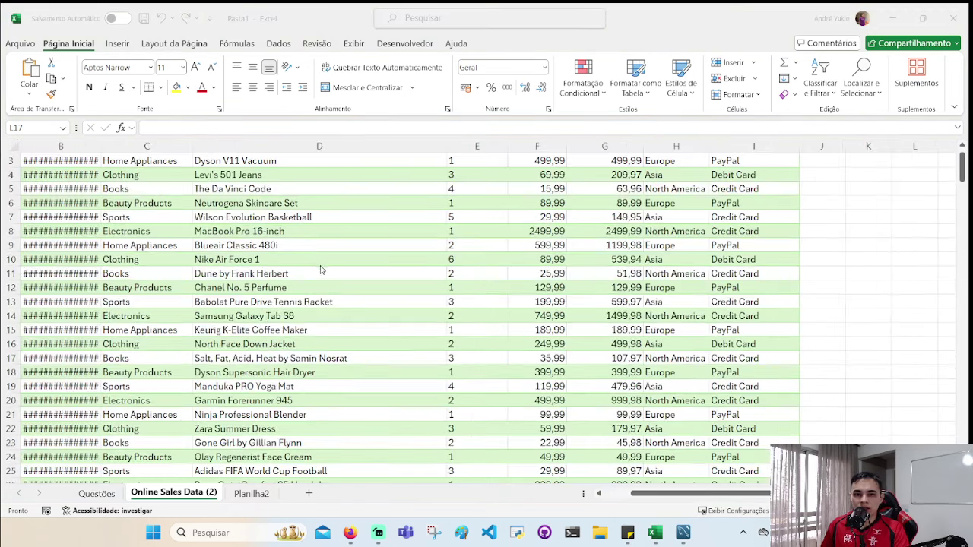
{"action": "left_click_drag", "start_coordinate": [693, 491], "coordinate": [669, 491]}
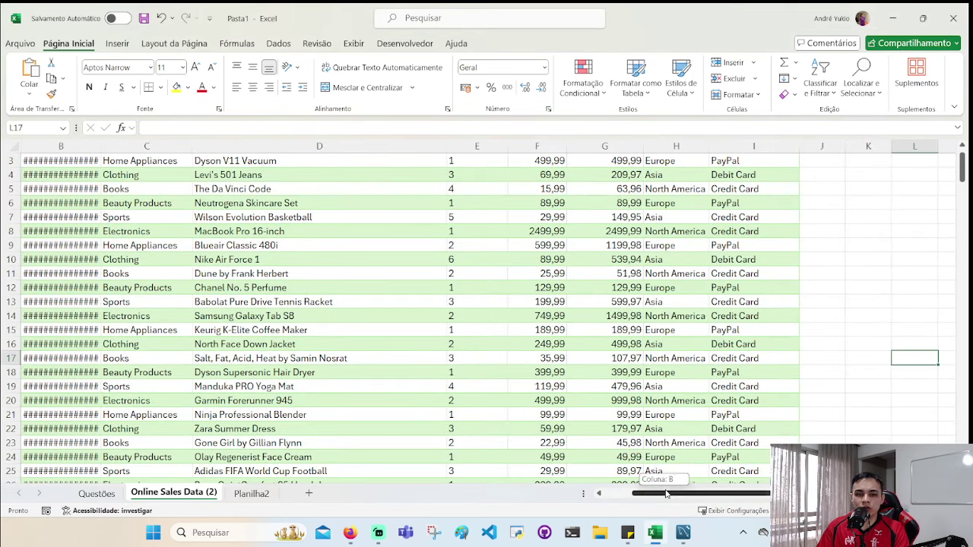
{"action": "scroll", "coordinate": [532, 256], "scroll_direction": "up", "scroll_amount": 1}
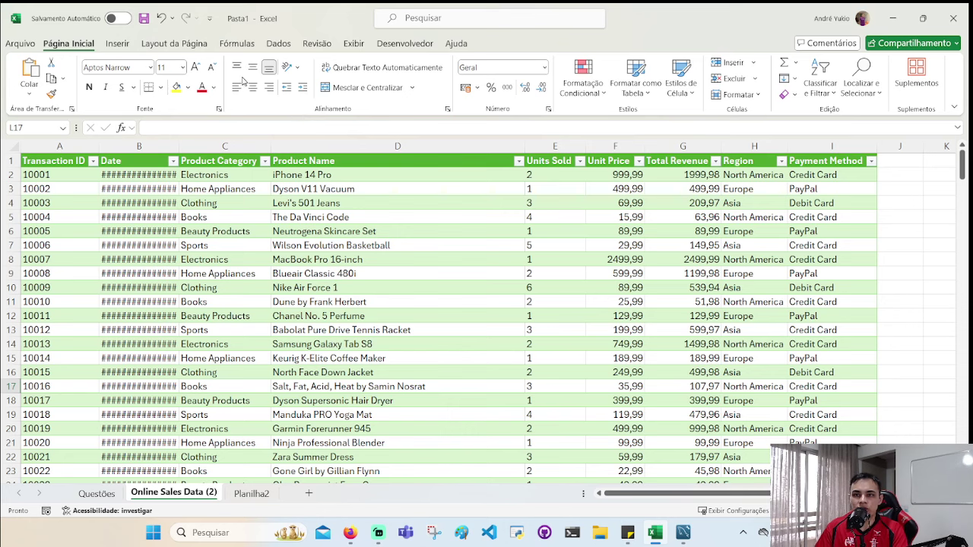
{"action": "left_click", "coordinate": [354, 44]}
{"action": "left_click", "coordinate": [493, 80]}
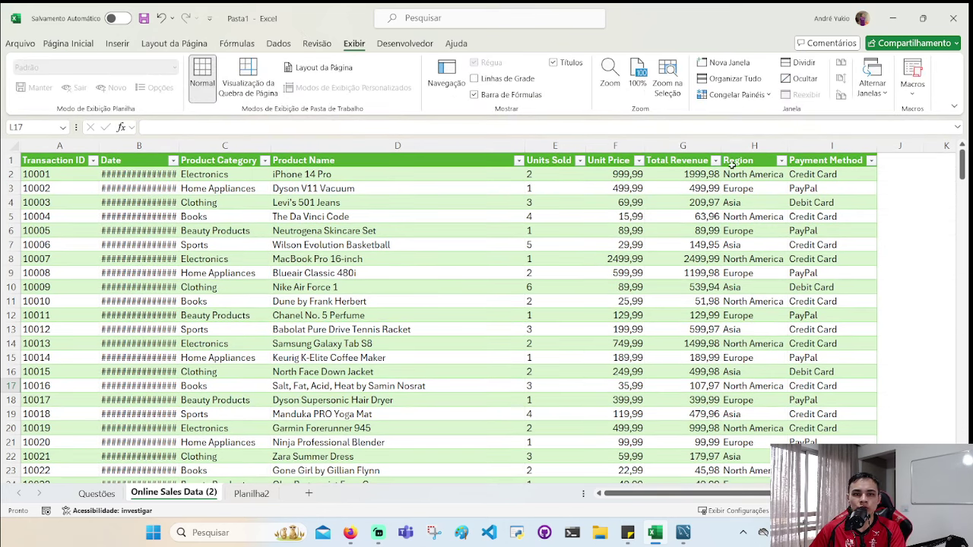
{"action": "left_click", "coordinate": [736, 178]}
{"action": "left_click", "coordinate": [276, 174]}
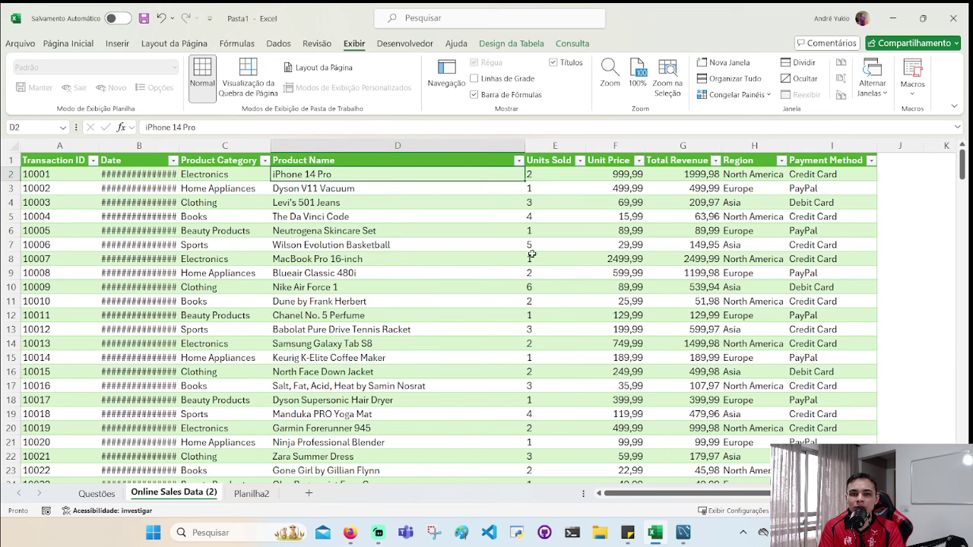
{"action": "left_click", "coordinate": [609, 193]}
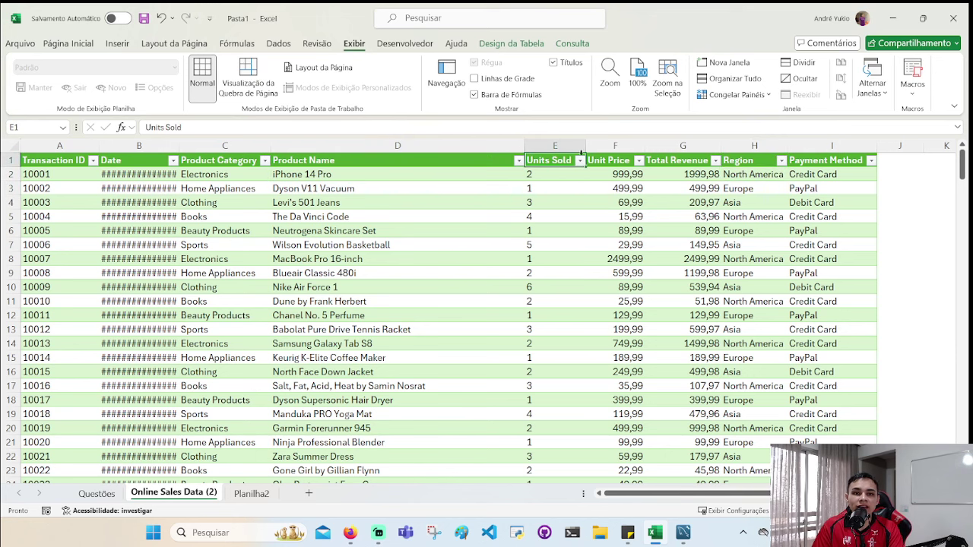
{"action": "left_click", "coordinate": [606, 161]}
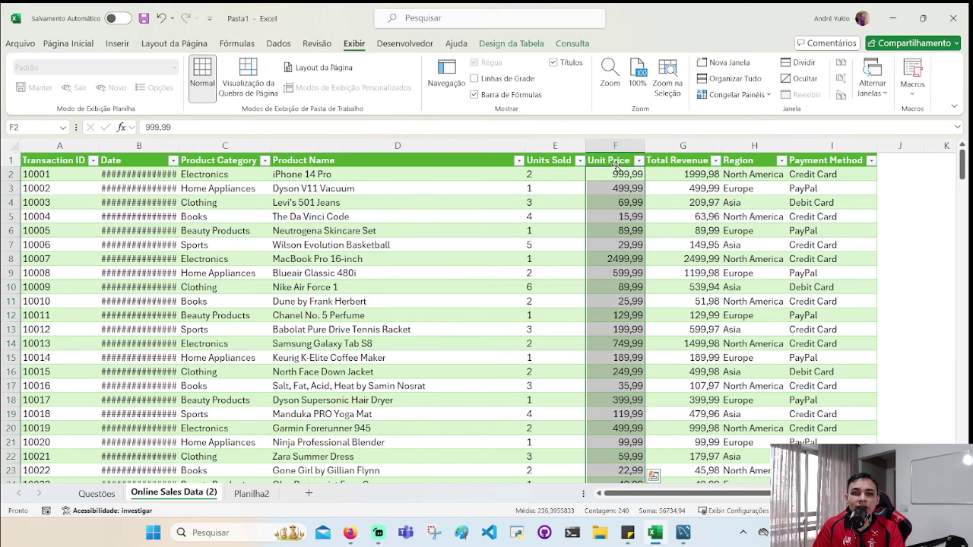
{"action": "left_click", "coordinate": [676, 162]}
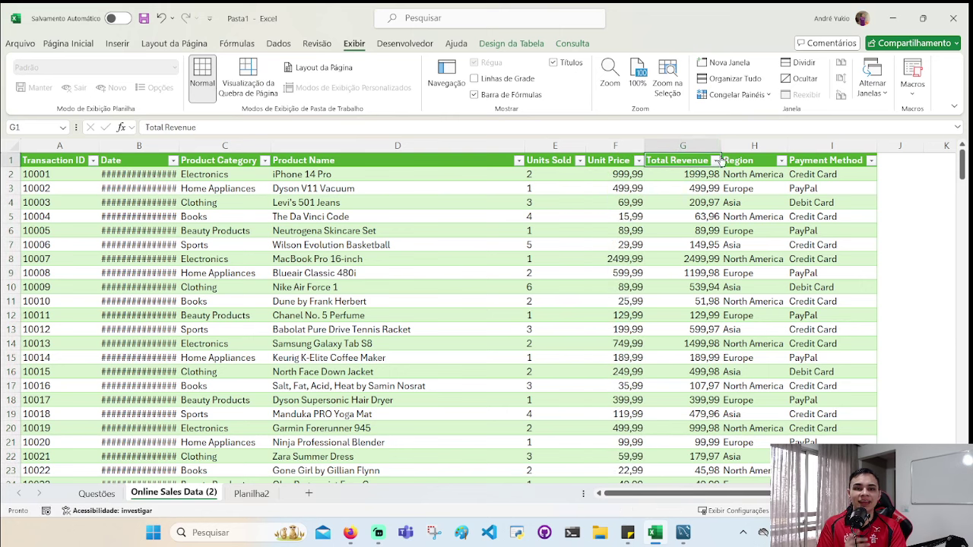
- Insert a new column before Total Revenue headed 'Recesperada'
{"action": "left_click", "coordinate": [674, 145]}
{"action": "right_click", "coordinate": [675, 146]}
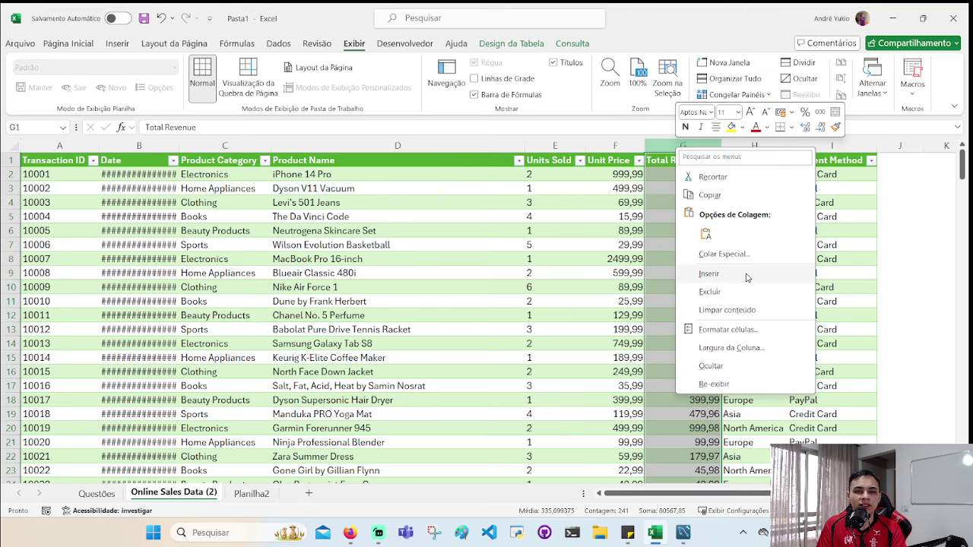
{"action": "left_click", "coordinate": [885, 170]}
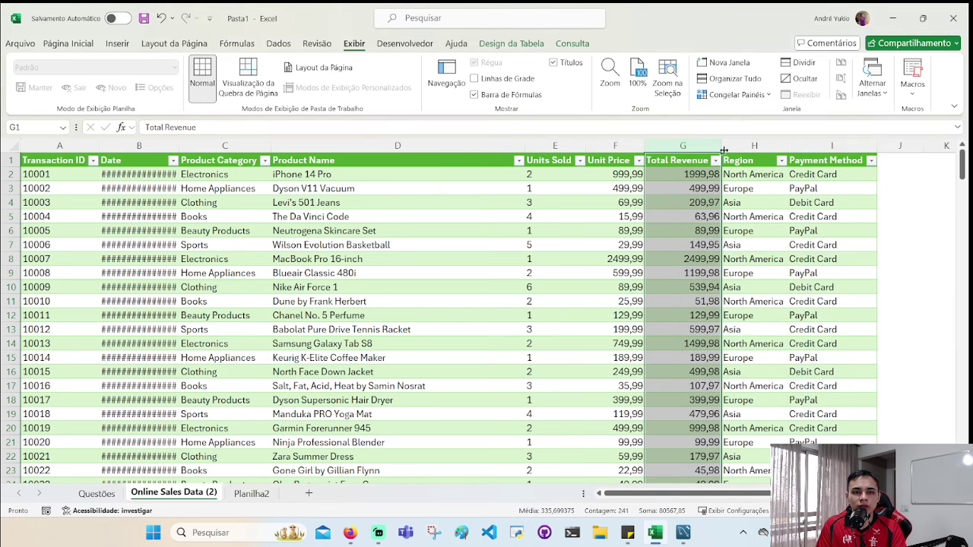
{"action": "right_click", "coordinate": [666, 146]}
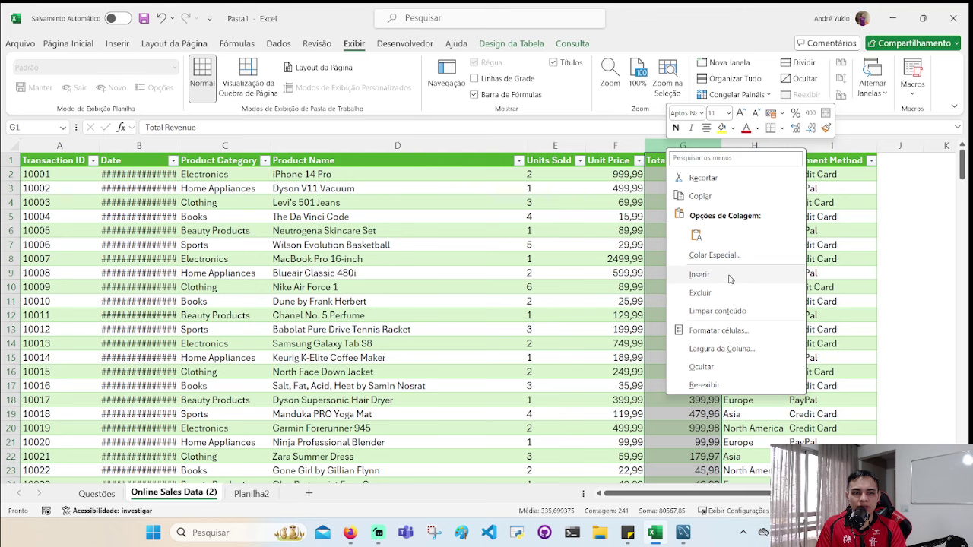
{"action": "left_click", "coordinate": [701, 274]}
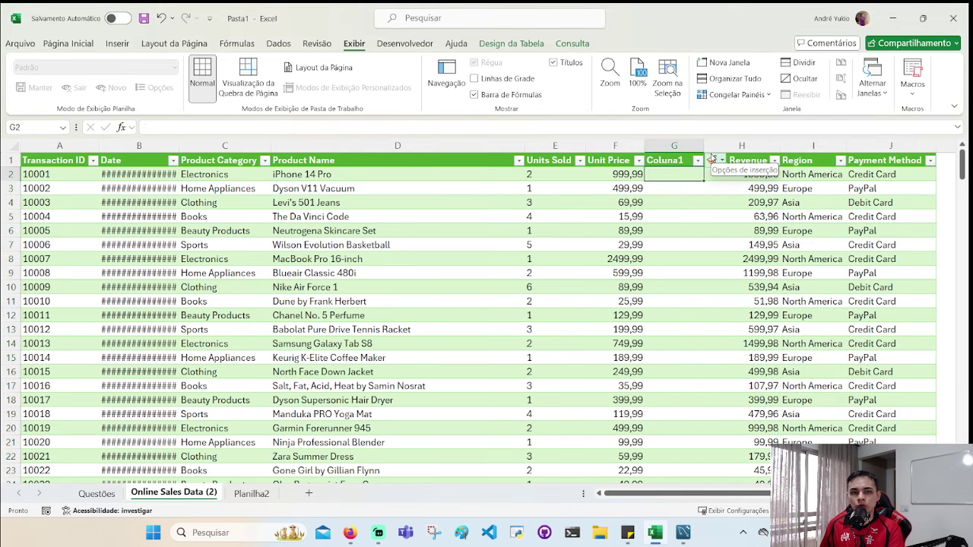
{"action": "key", "text": "Up"}
{"action": "type", "text": "R"}
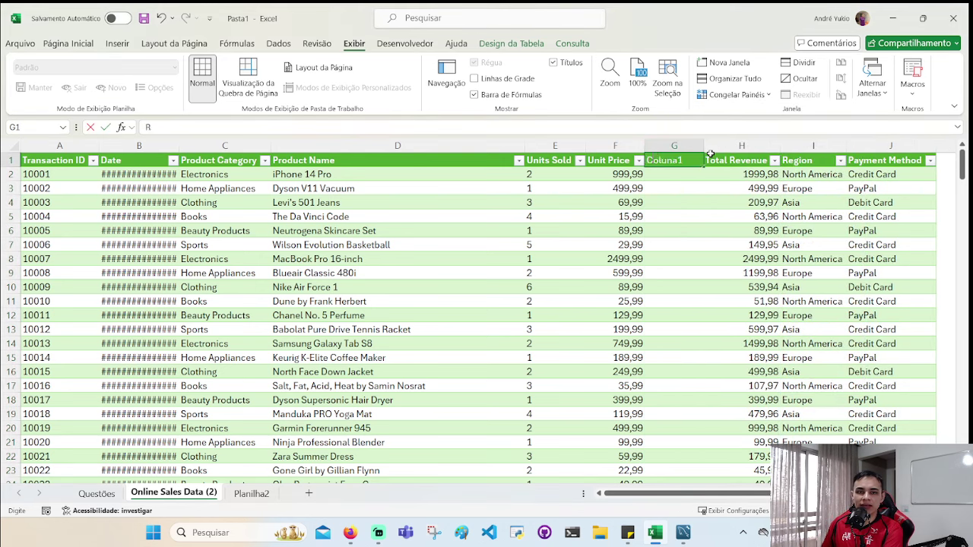
{"action": "type", "text": "ece"}
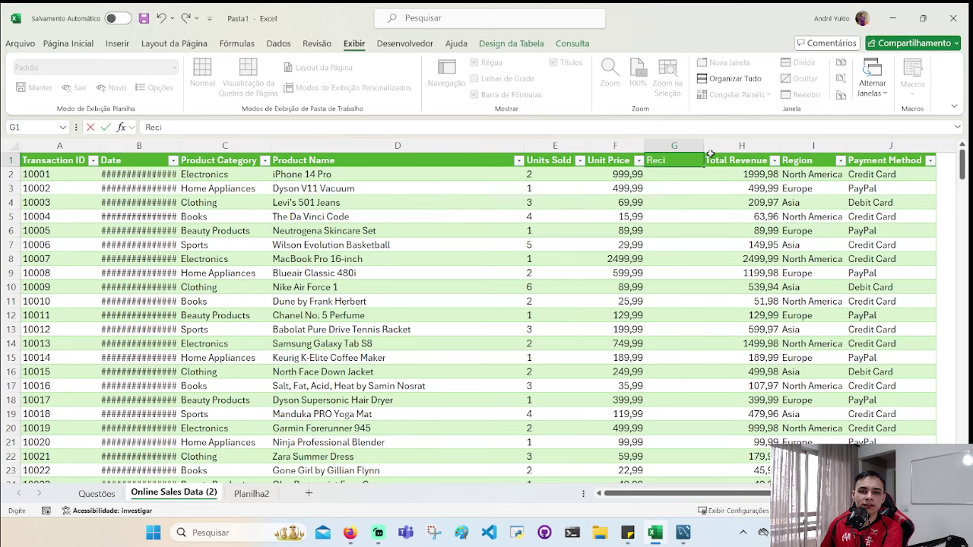
{"action": "type", "text": "sperada"}
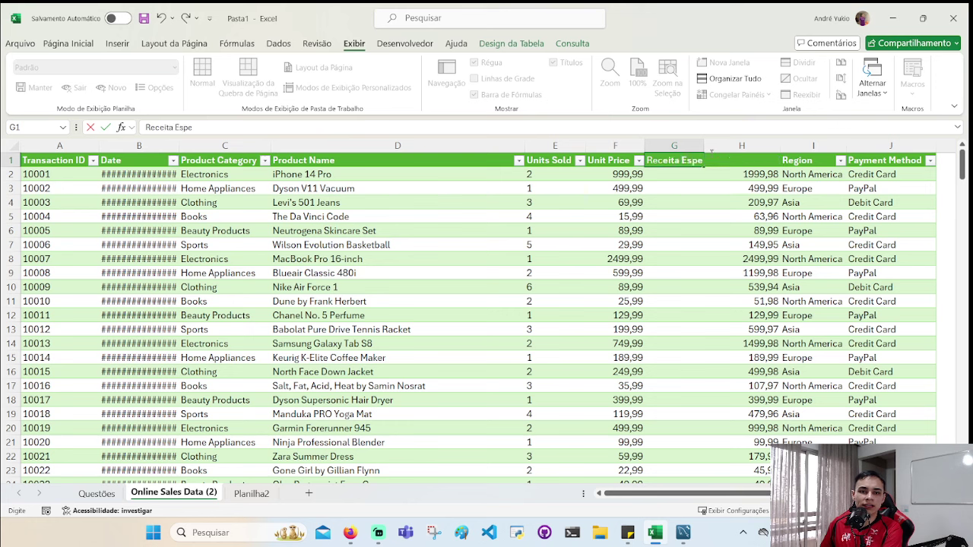
{"action": "key", "text": "Return"}
- Fill the new column with the formula Units Sold × Unit Price for every row
{"action": "type", "text": "="}
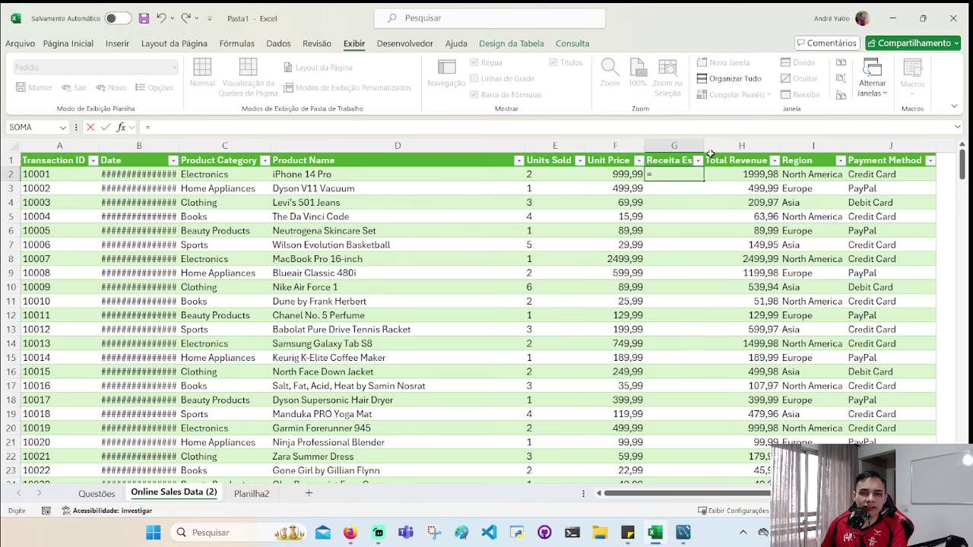
{"action": "key", "text": "Left"}
{"action": "key", "text": "Left"}
{"action": "type", "text": "*"}
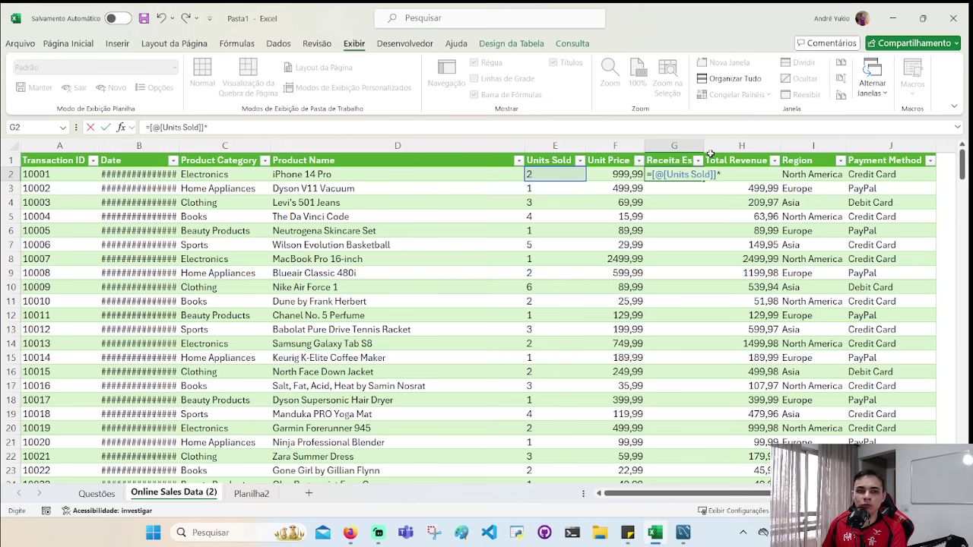
{"action": "key", "text": "Left"}
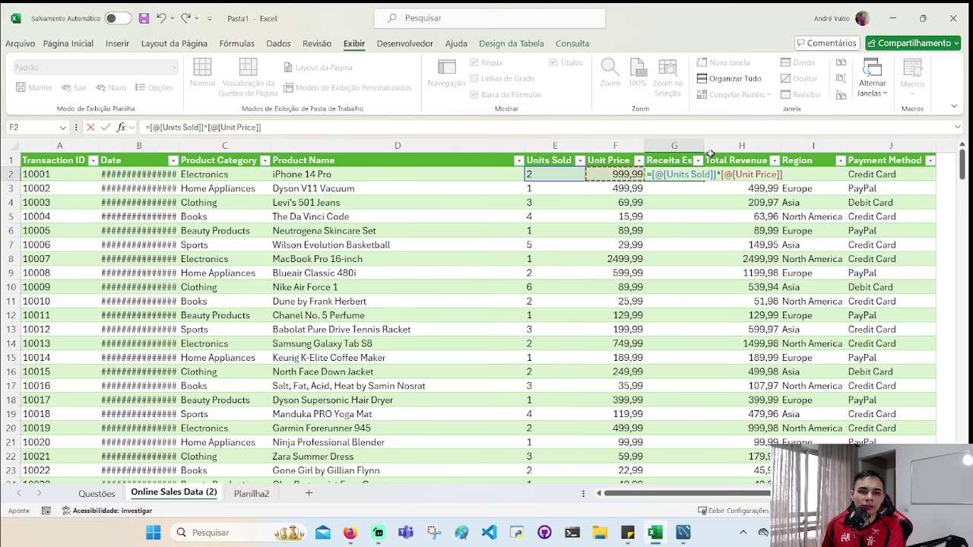
{"action": "key", "text": "Return"}
{"action": "key", "text": "Up"}
{"action": "key", "text": "Right"}
{"action": "key", "text": "Right"}
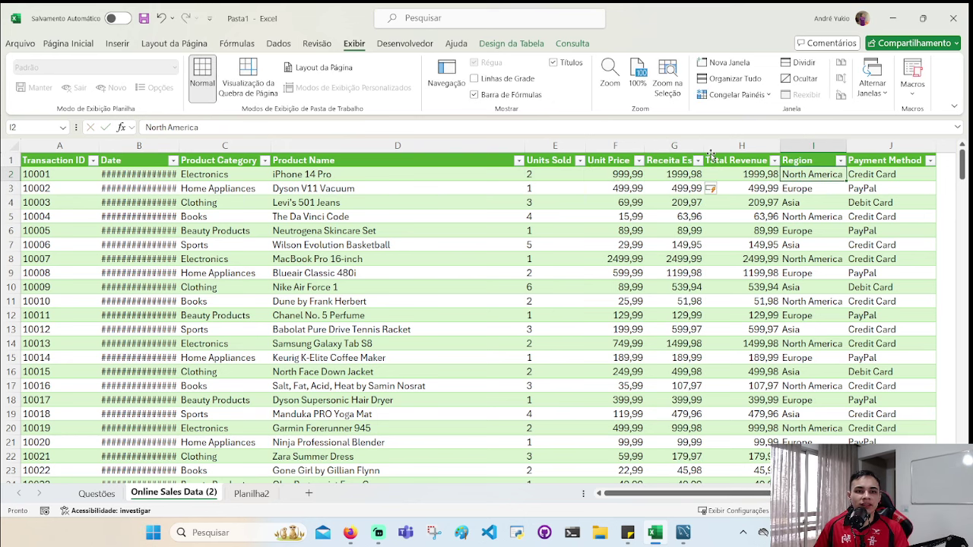
- Insert a new column before Region with the header Desconto
{"action": "left_click", "coordinate": [814, 146]}
{"action": "right_click", "coordinate": [813, 148]}
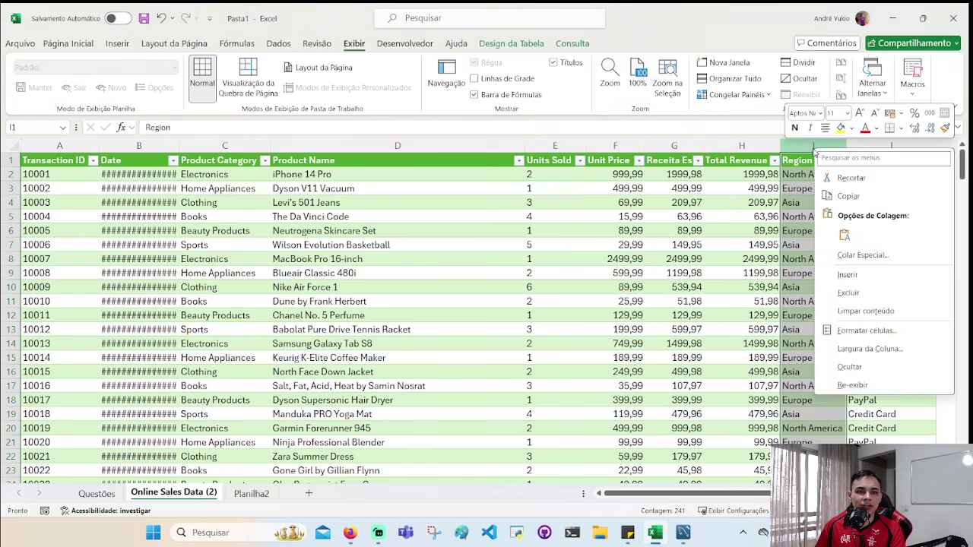
{"action": "left_click", "coordinate": [881, 277]}
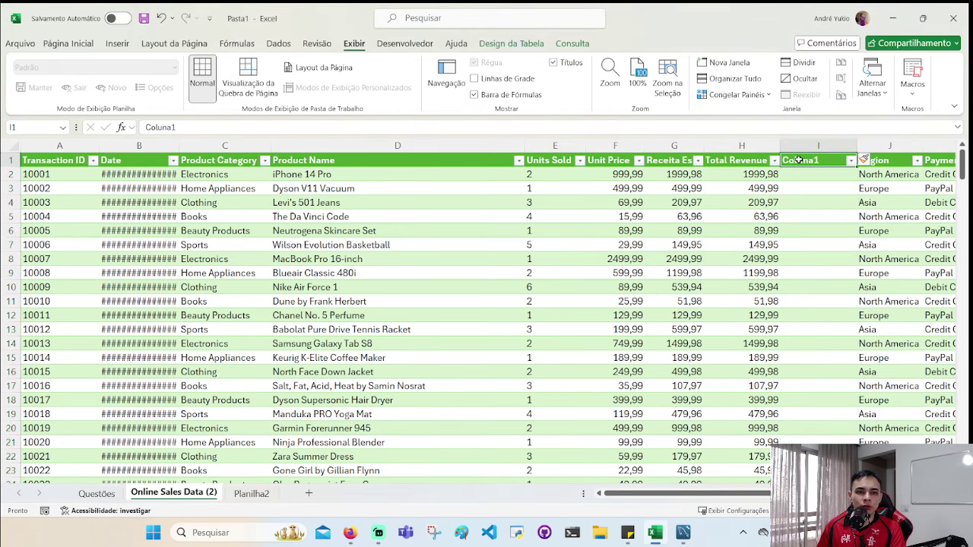
{"action": "type", "text": "Descon"}
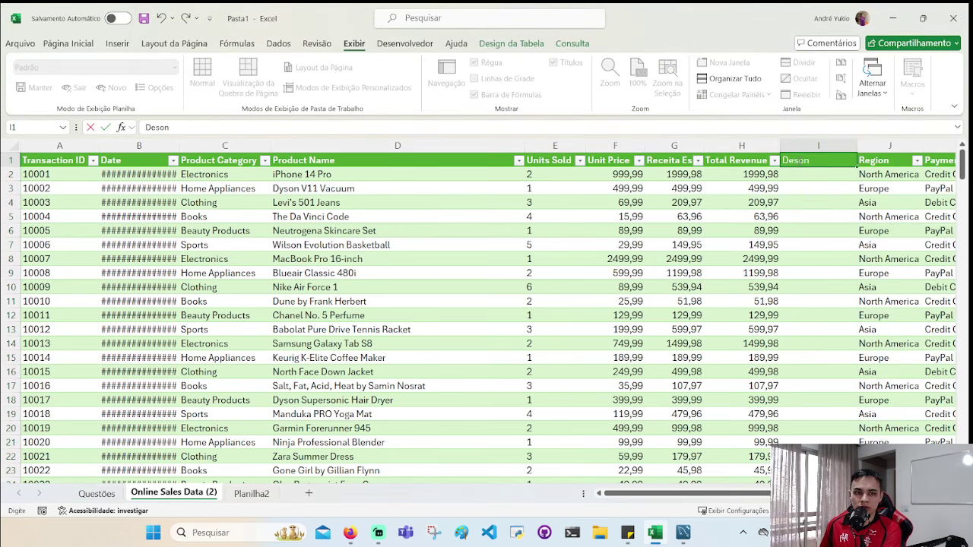
{"action": "type", "text": "to"}
{"action": "key", "text": "Return"}
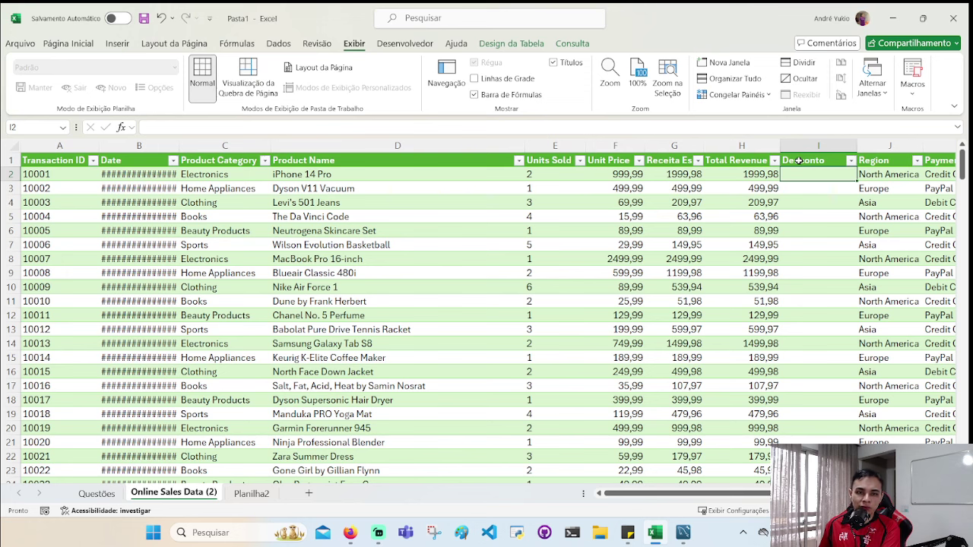
- Fill Desconto with Total Revenue minus Receita Esperada and confirm the column sums to 0
{"action": "type", "text": "="}
{"action": "key", "text": "Left"}
{"action": "type", "text": "-"}
{"action": "key", "text": "Left"}
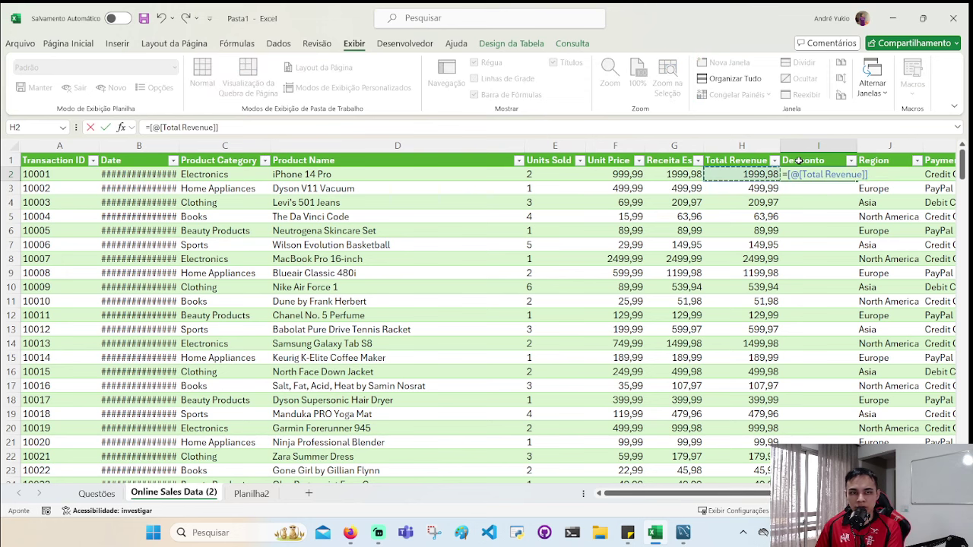
{"action": "key", "text": "Left"}
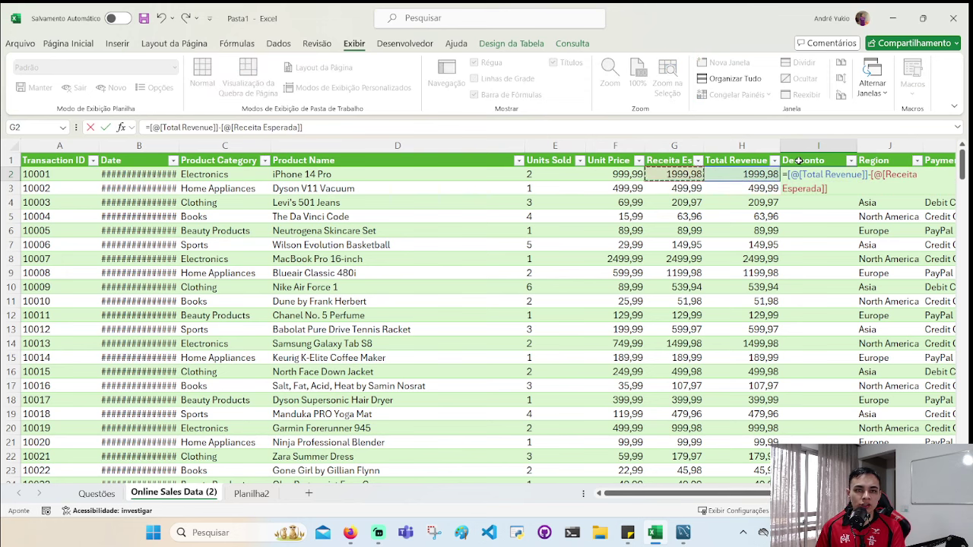
{"action": "key", "text": "Return"}
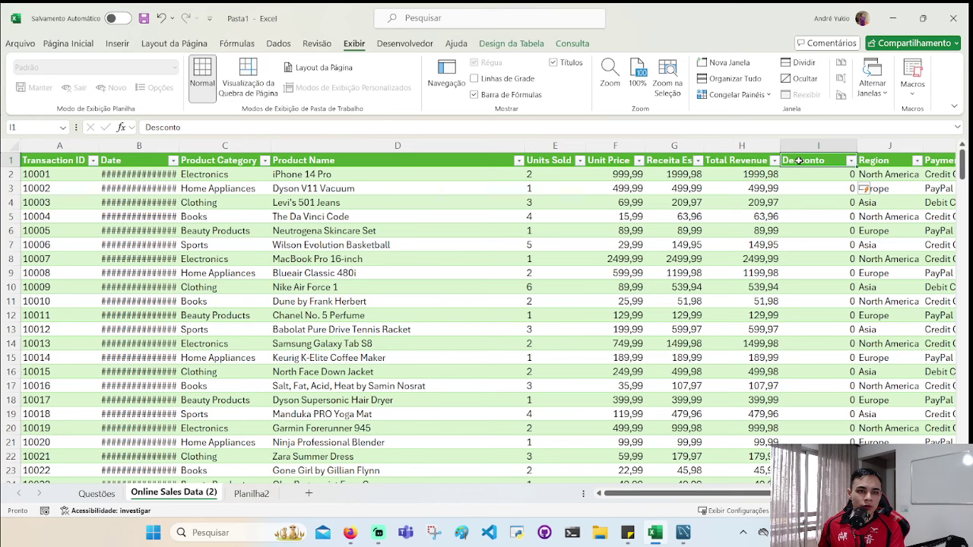
{"action": "left_click", "coordinate": [799, 160]}
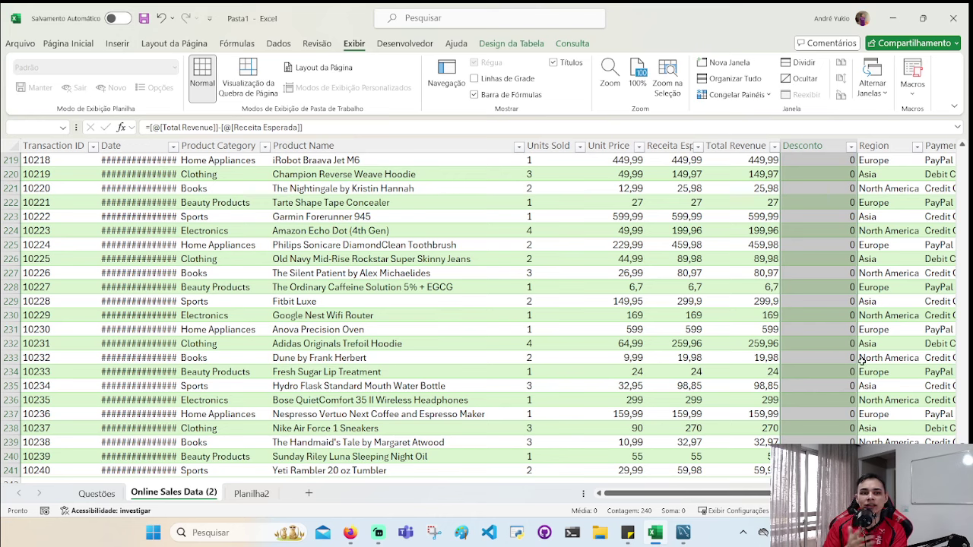
{"action": "left_click", "coordinate": [813, 359]}
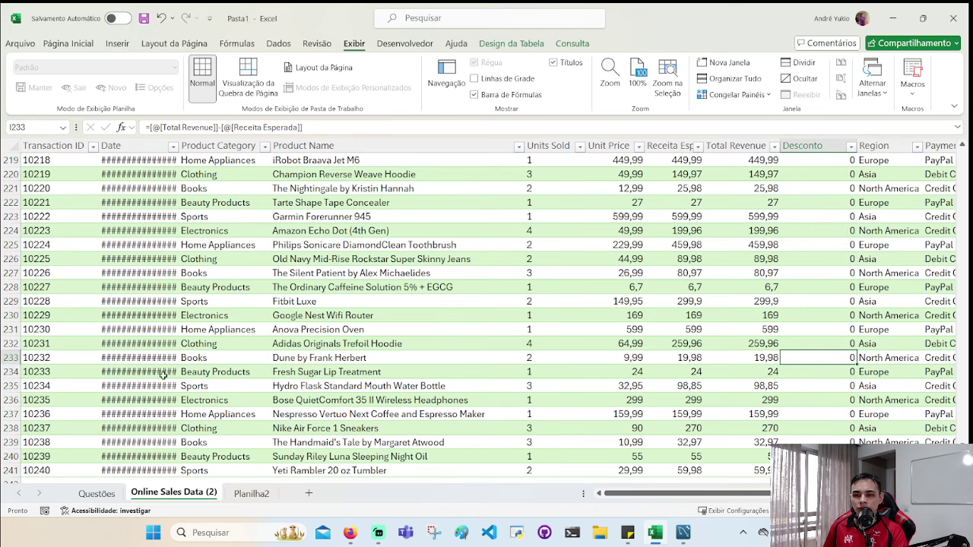
- On the Questões sheet, enter '1. Não, tudo foi vendido pelo preço real.' in A7
{"action": "left_click", "coordinate": [97, 500]}
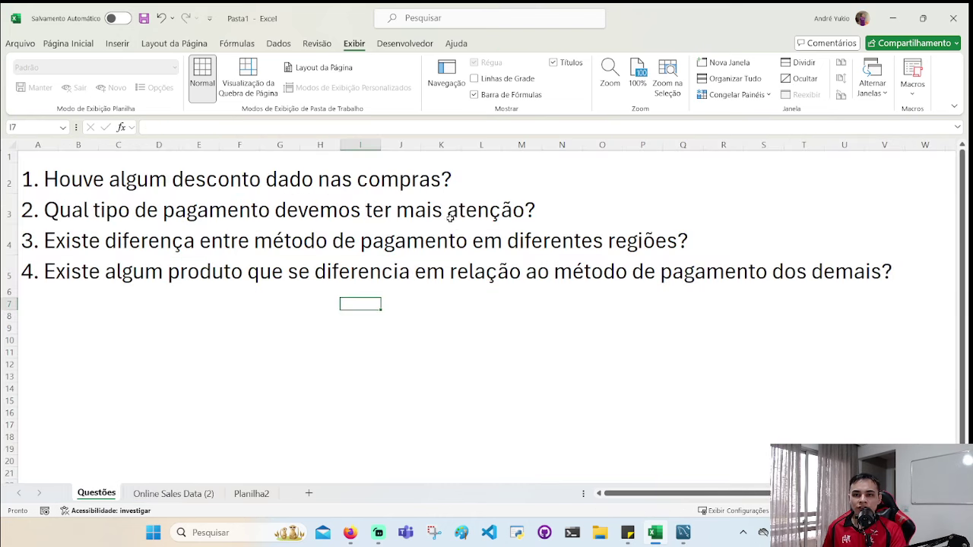
{"action": "left_click", "coordinate": [53, 178]}
{"action": "left_click", "coordinate": [51, 304]}
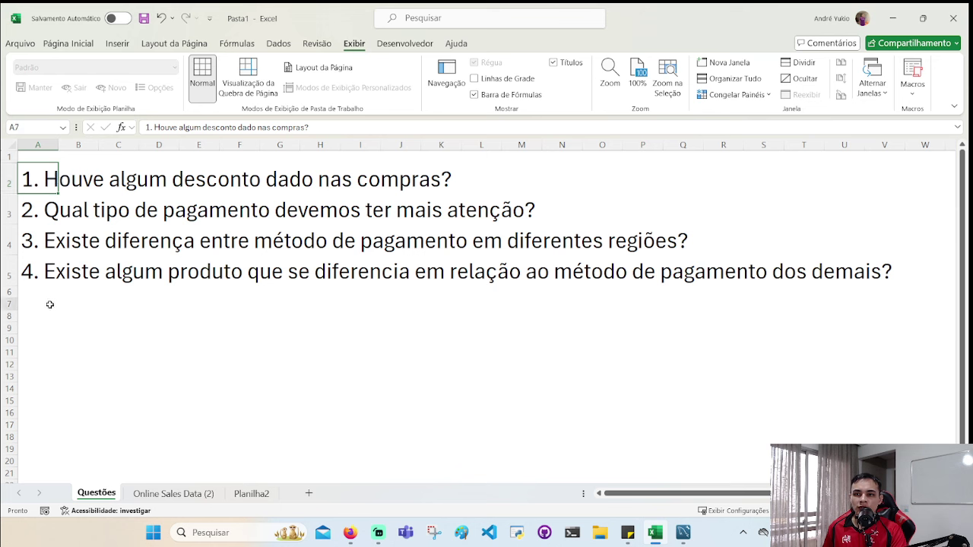
{"action": "type", "text": "1. N"}
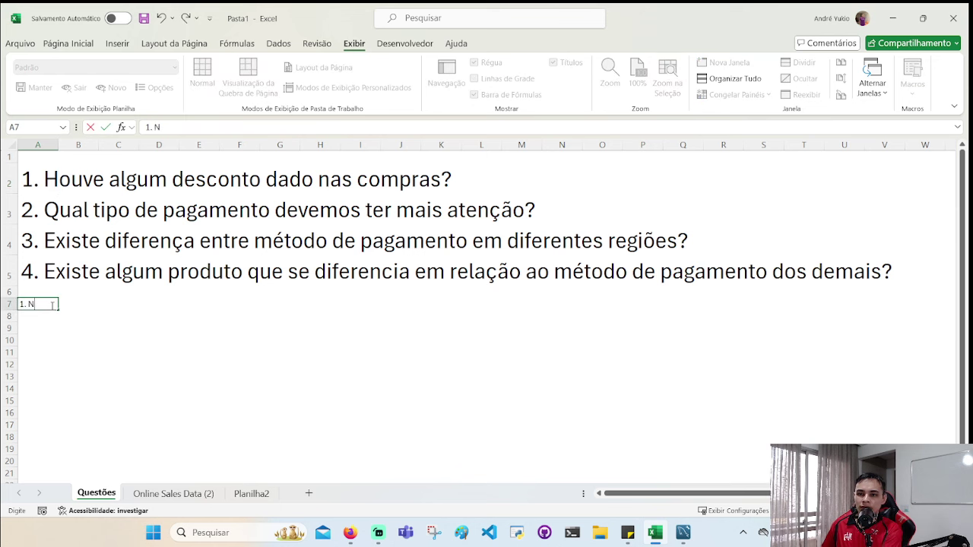
{"action": "type", "text": "ão, tudo foi vendido pelo"}
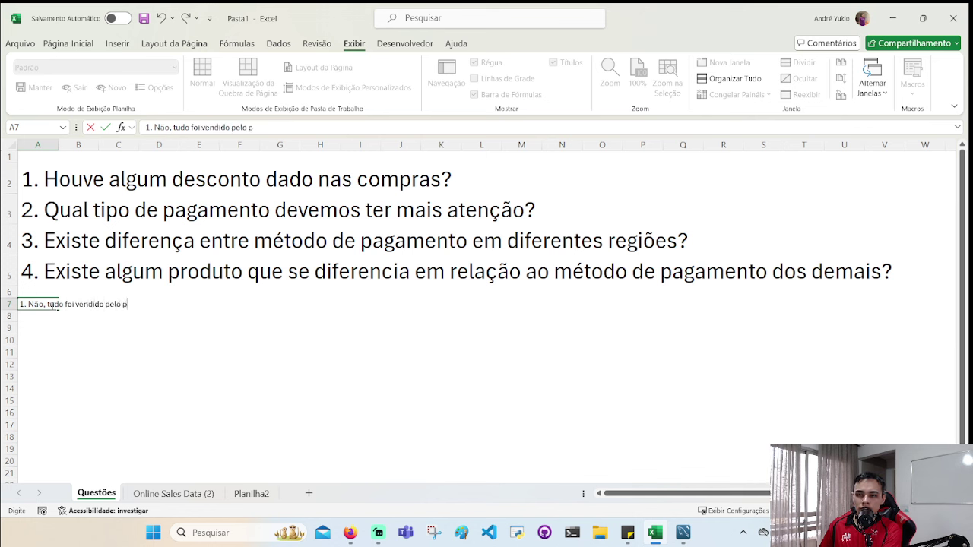
{"action": "type", "text": "preço r"}
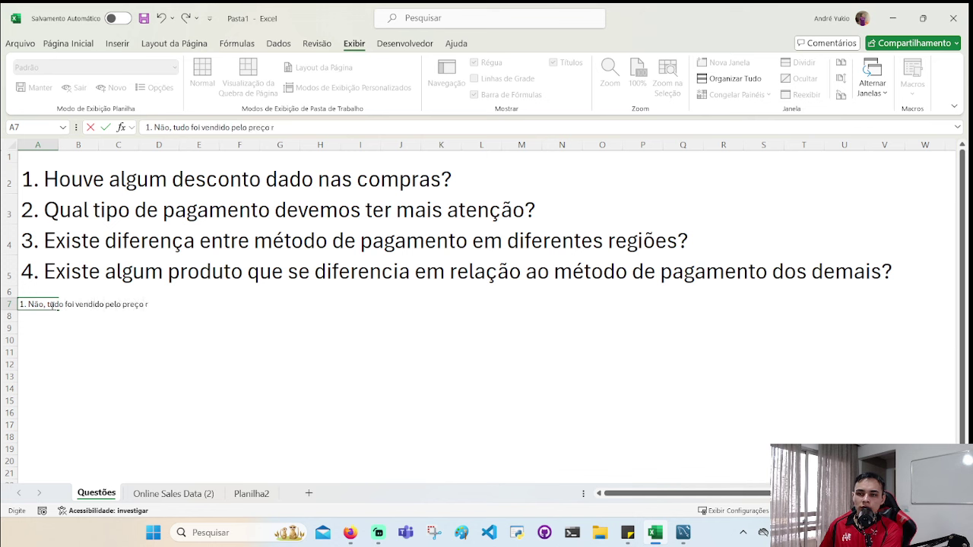
{"action": "type", "text": "eal."}
{"action": "key", "text": "ctrl+Return"}
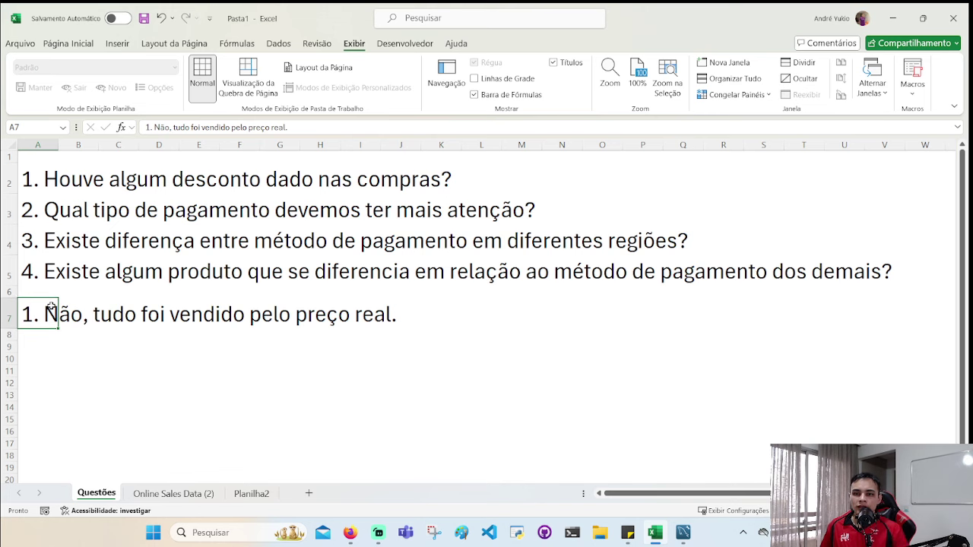
- Colour the answer text teal-blue and return to the Online Sales Data (2) sheet
{"action": "left_click", "coordinate": [76, 44]}
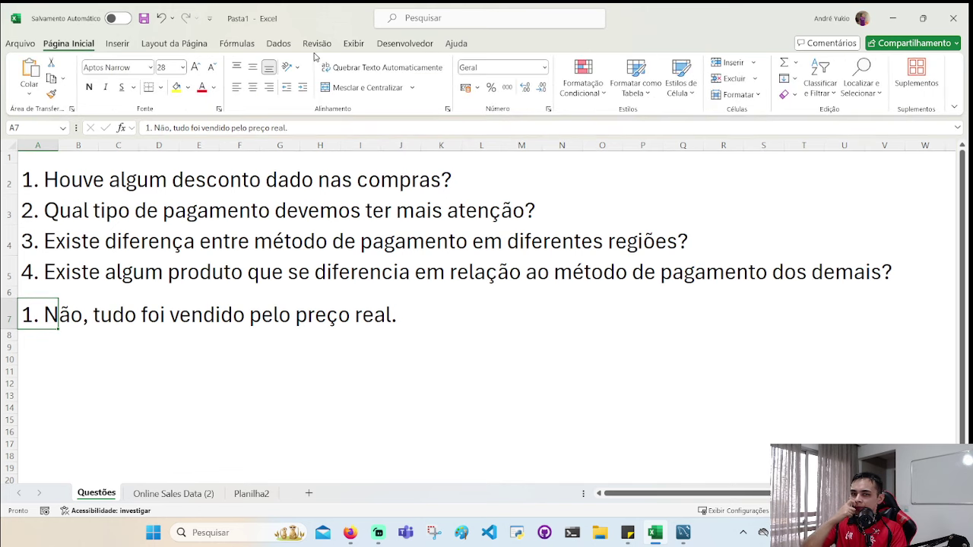
{"action": "left_click", "coordinate": [215, 90]}
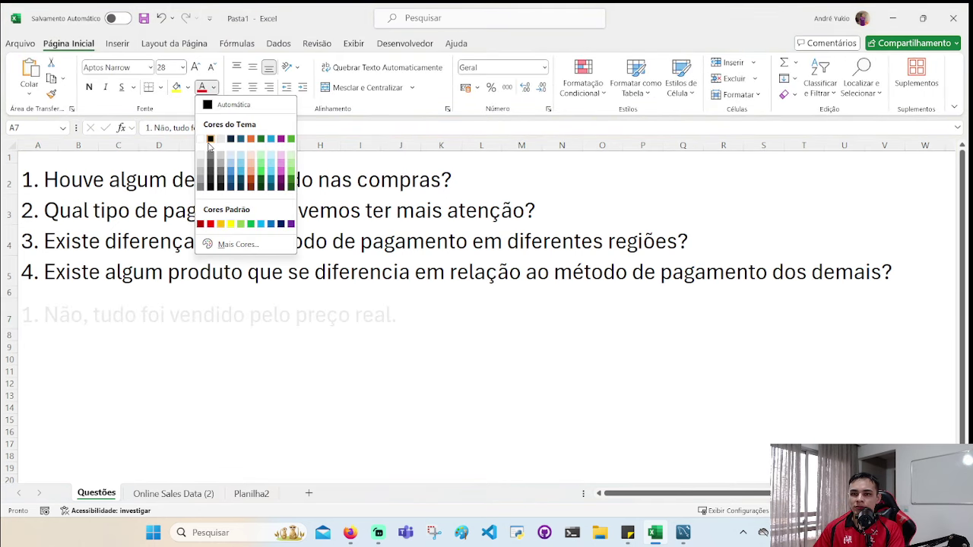
{"action": "left_click", "coordinate": [241, 139]}
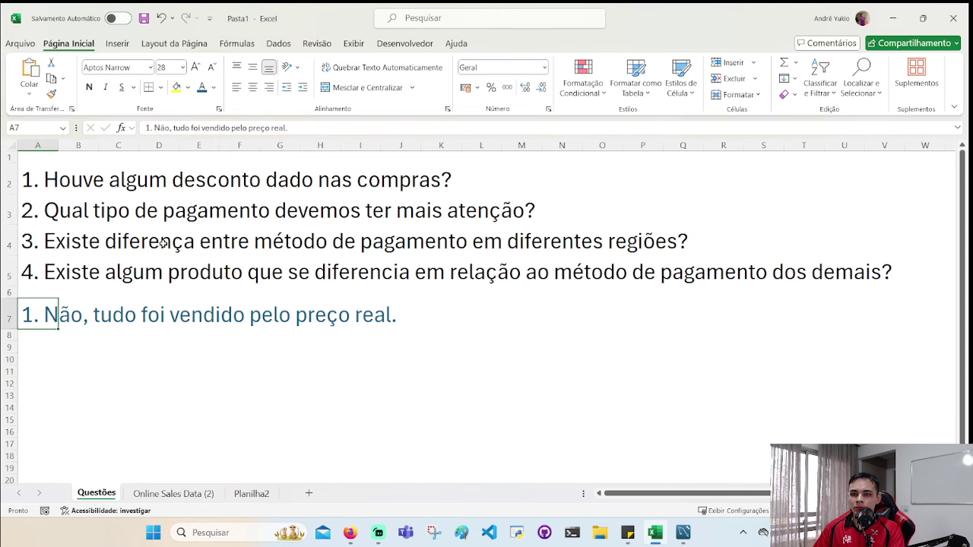
{"action": "left_click", "coordinate": [54, 361]}
{"action": "left_click", "coordinate": [52, 335]}
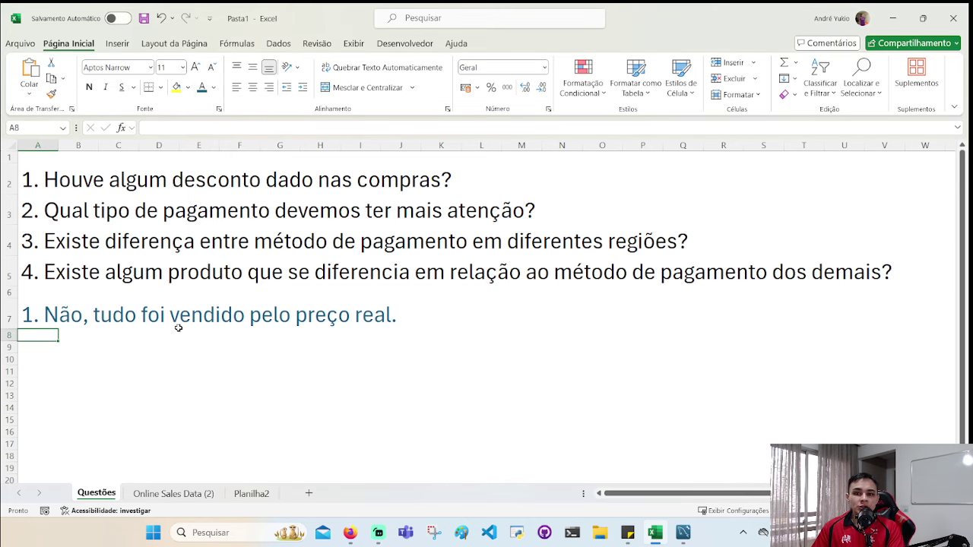
{"action": "left_click", "coordinate": [173, 493]}
- Move to the Payment Method header of the sales table
{"action": "left_click", "coordinate": [477, 246]}
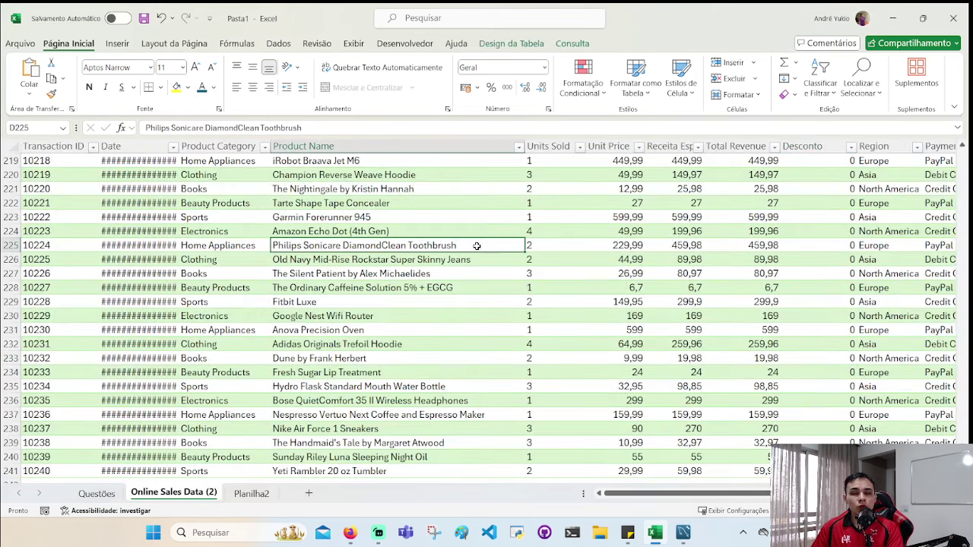
{"action": "key", "text": "ctrl+Up"}
{"action": "key", "text": "Right"}
{"action": "key", "text": "Right"}
{"action": "key", "text": "Right"}
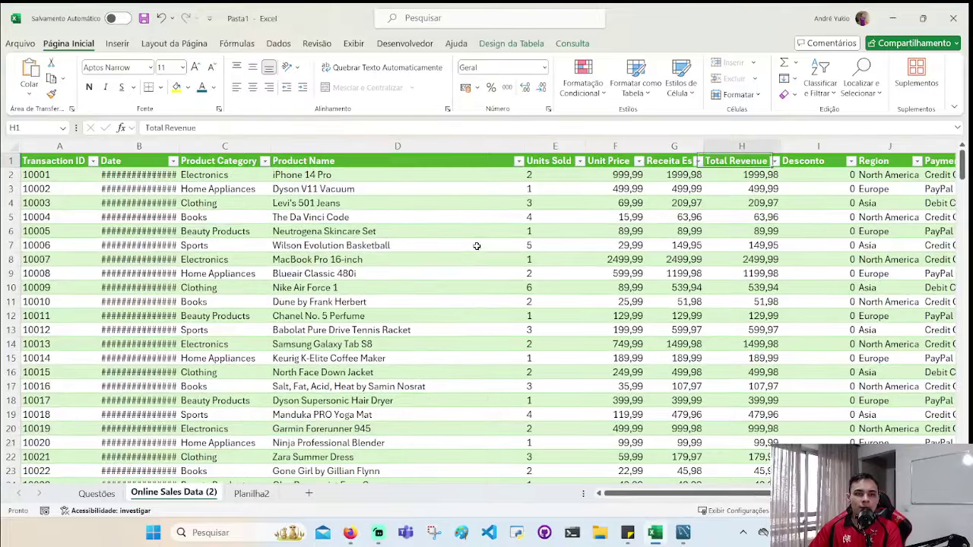
{"action": "key", "text": "Right"}
{"action": "key", "text": "Right"}
{"action": "key", "text": "Right"}
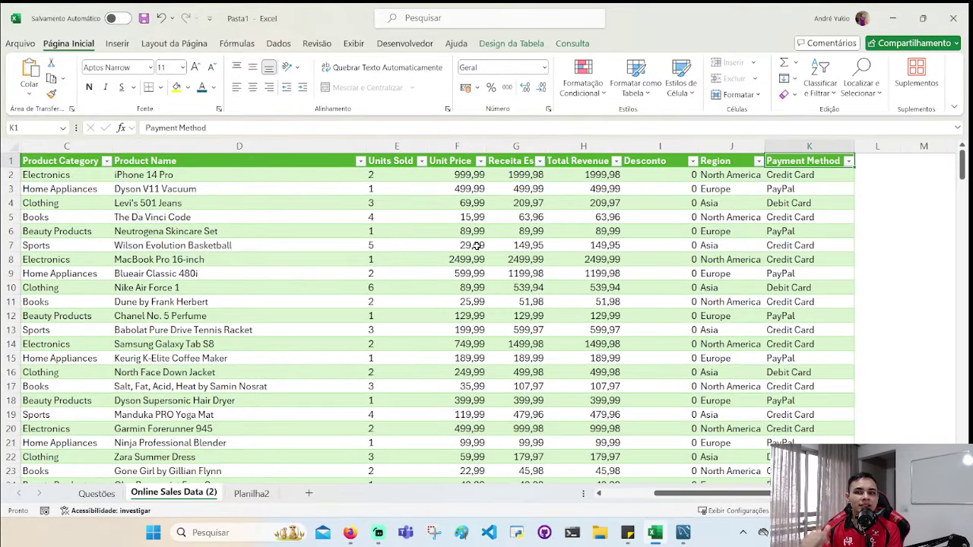
{"action": "key", "text": "Left"}
{"action": "key", "text": "Right"}
{"action": "key", "text": "shift+Down"}
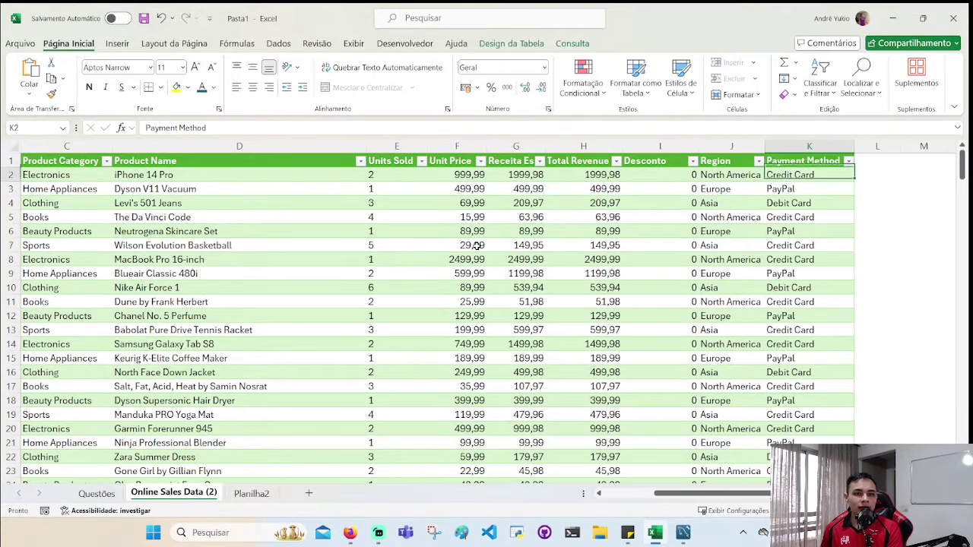
{"action": "key", "text": "shift+Up"}
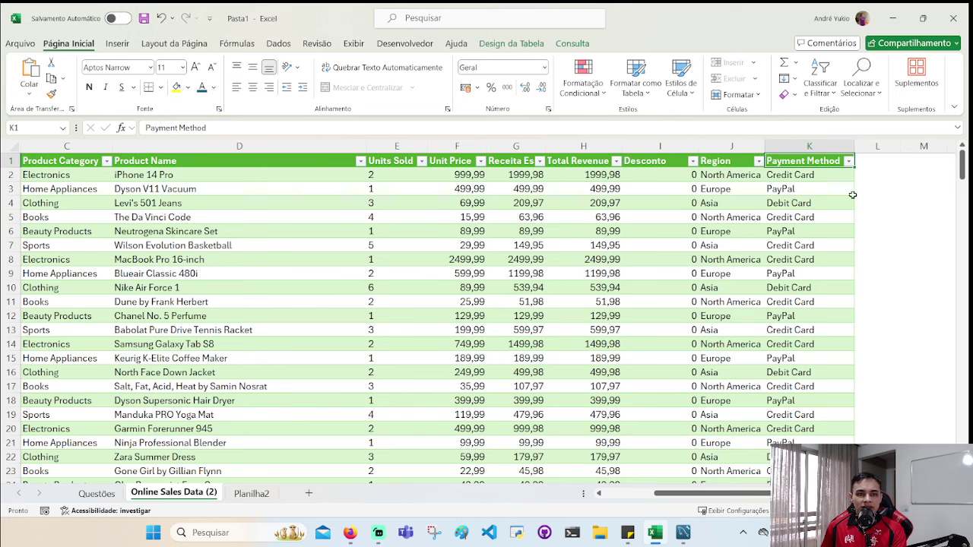
- Filter Payment Method to Credit Card only and select its visible Total Revenue values
{"action": "left_click", "coordinate": [848, 160]}
{"action": "left_click", "coordinate": [720, 324]}
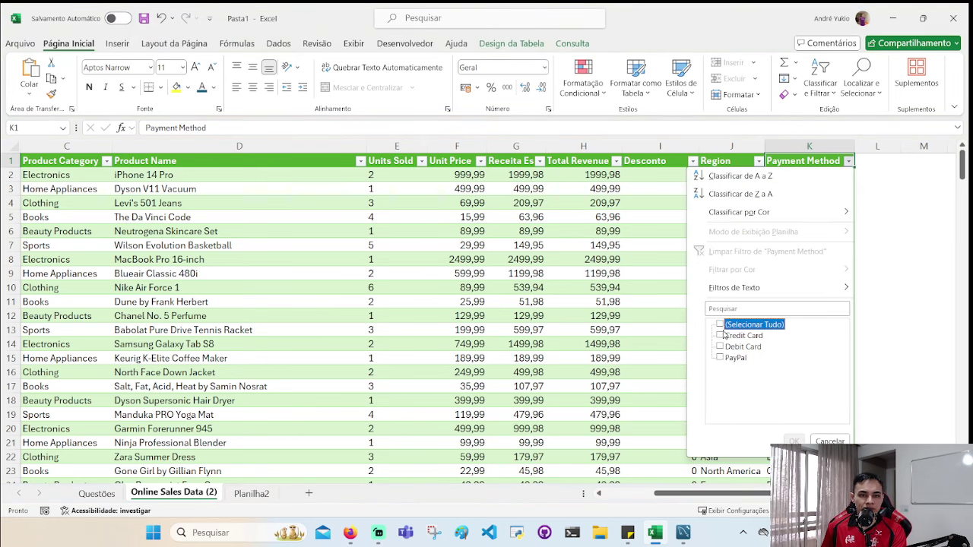
{"action": "left_click", "coordinate": [720, 335]}
{"action": "left_click", "coordinate": [793, 441]}
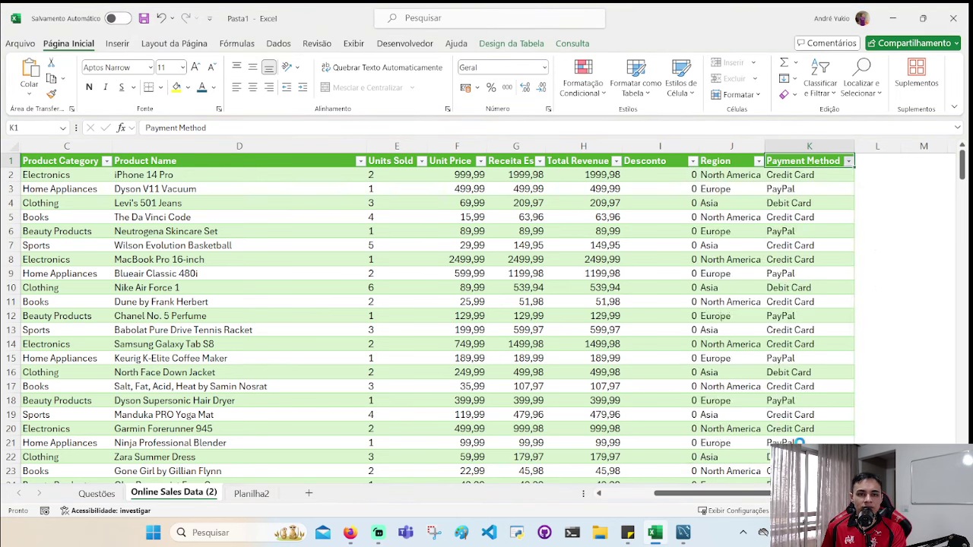
{"action": "key", "text": "Left"}
{"action": "key", "text": "Left"}
{"action": "key", "text": "Left"}
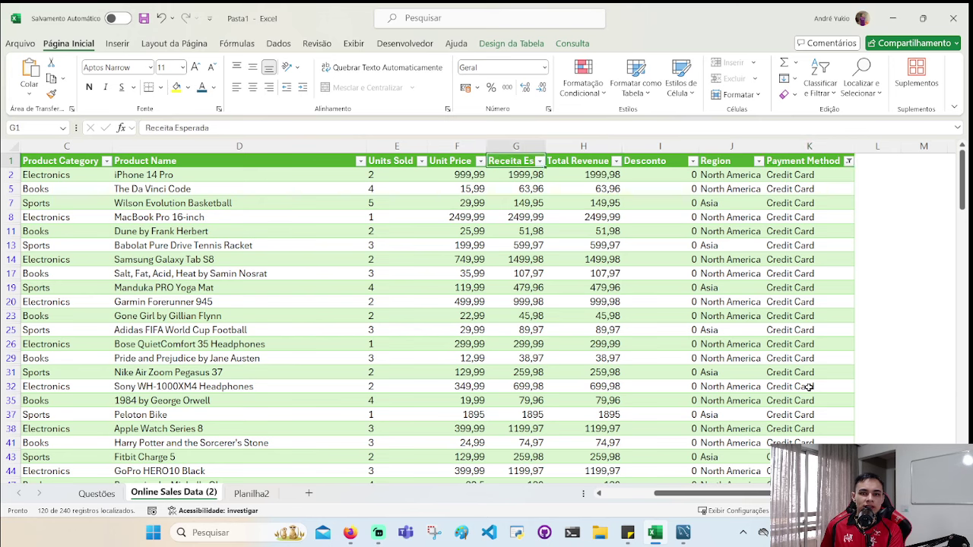
{"action": "key", "text": "Down"}
{"action": "key", "text": "ctrl+shift+Down"}
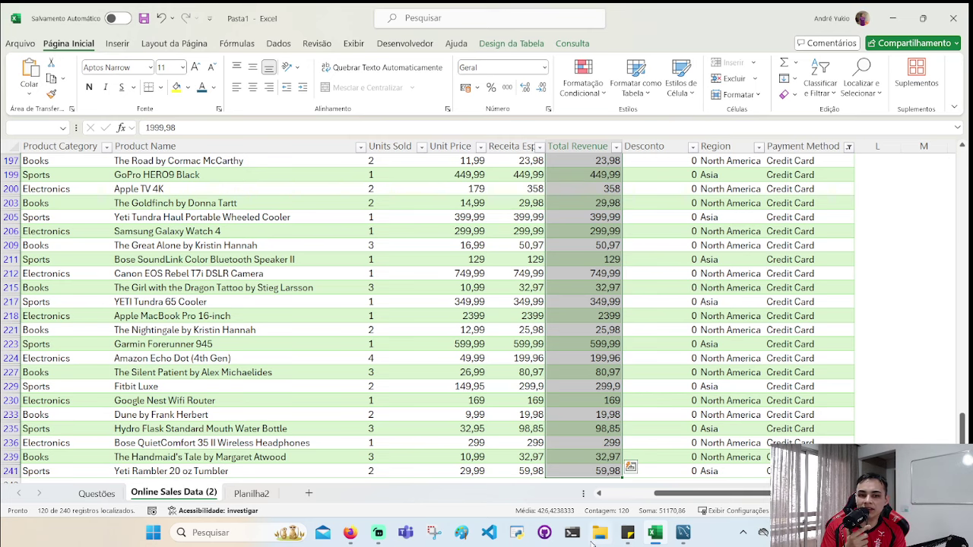
- Clear the Payment Method filter so all payment methods show again
{"action": "scroll", "coordinate": [836, 252], "scroll_direction": "up", "scroll_amount": 3}
{"action": "scroll", "coordinate": [836, 251], "scroll_direction": "up", "scroll_amount": 15}
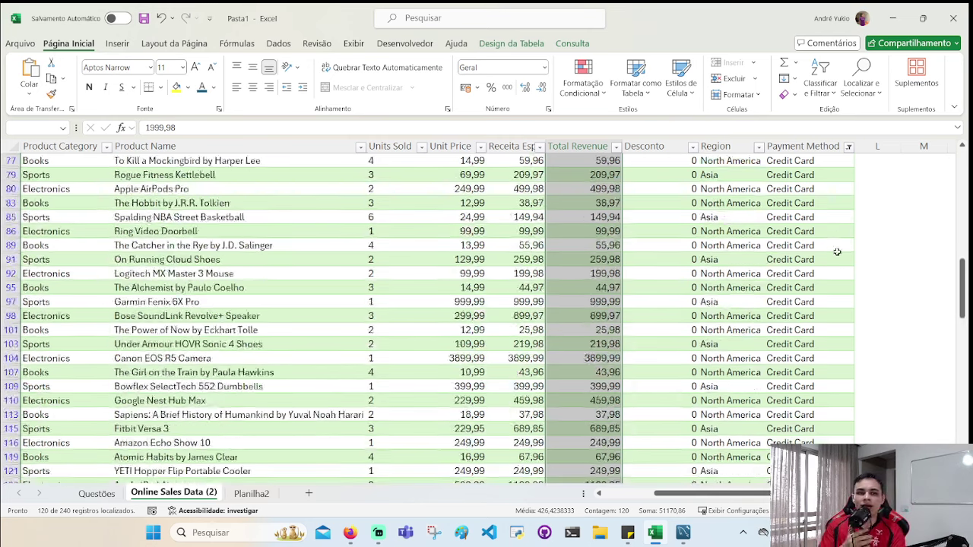
{"action": "scroll", "coordinate": [836, 252], "scroll_direction": "up", "scroll_amount": 8}
{"action": "scroll", "coordinate": [853, 172], "scroll_direction": "up", "scroll_amount": 4}
{"action": "left_click", "coordinate": [848, 161]}
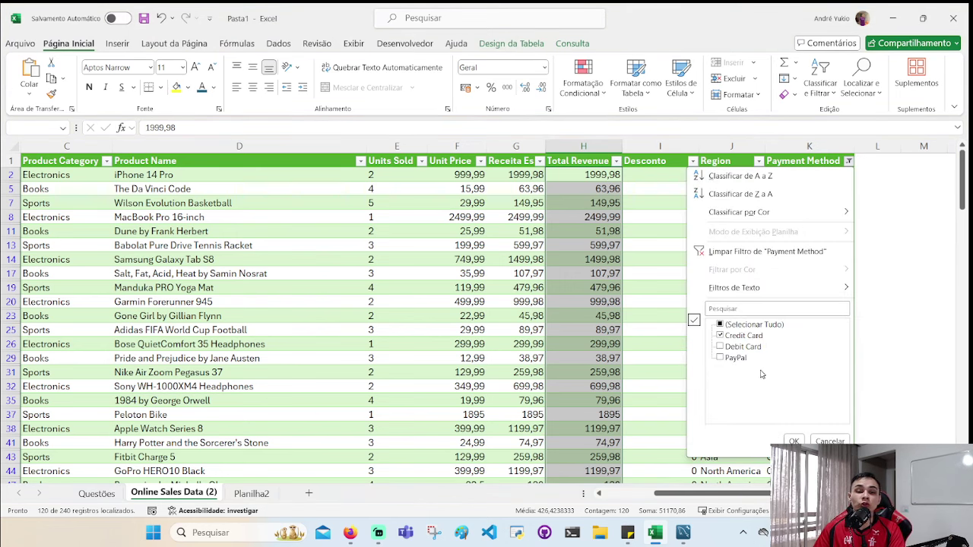
{"action": "left_click", "coordinate": [720, 325]}
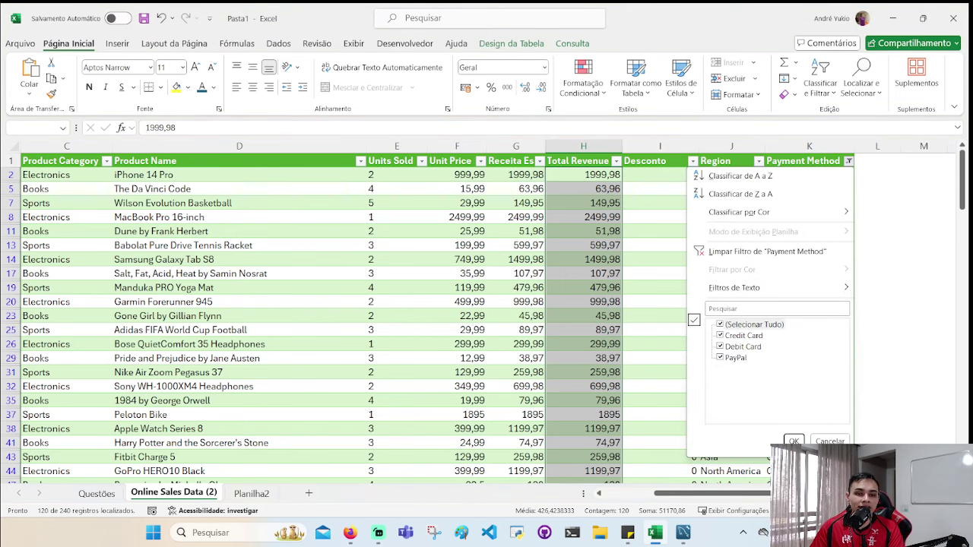
{"action": "left_click", "coordinate": [794, 441]}
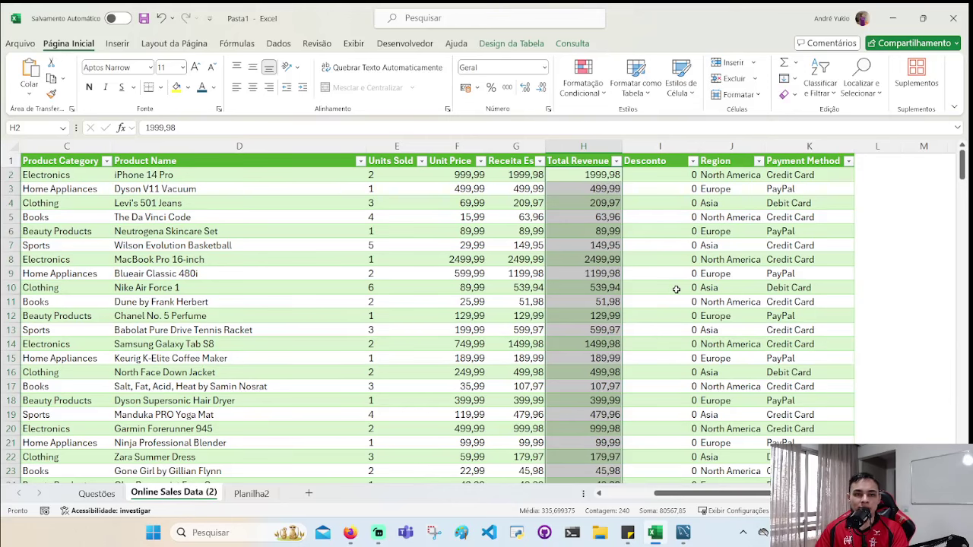
- Select the whole data table starting from A1
{"action": "key", "text": "Up"}
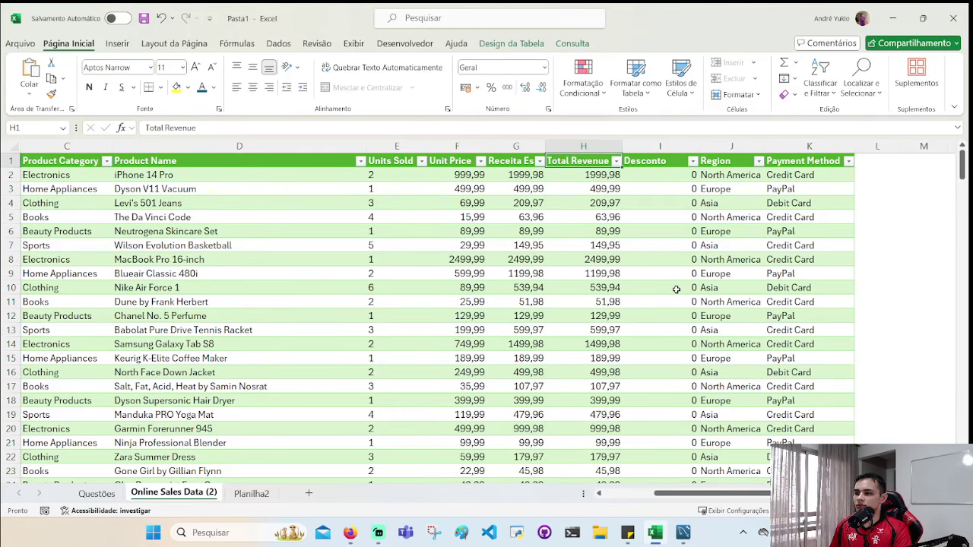
{"action": "key", "text": "ctrl+Home"}
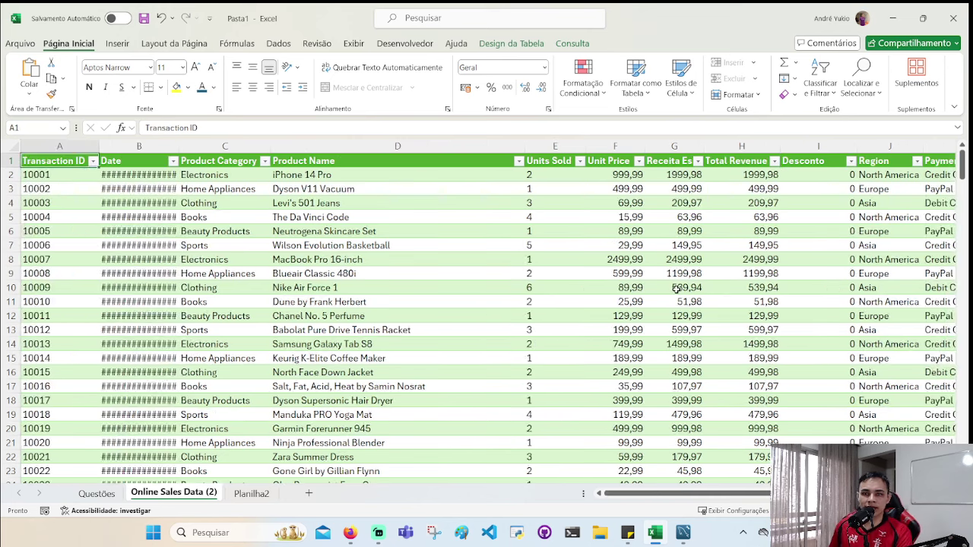
{"action": "key", "text": "ctrl+shift+Right"}
{"action": "key", "text": "ctrl+shift+Down"}
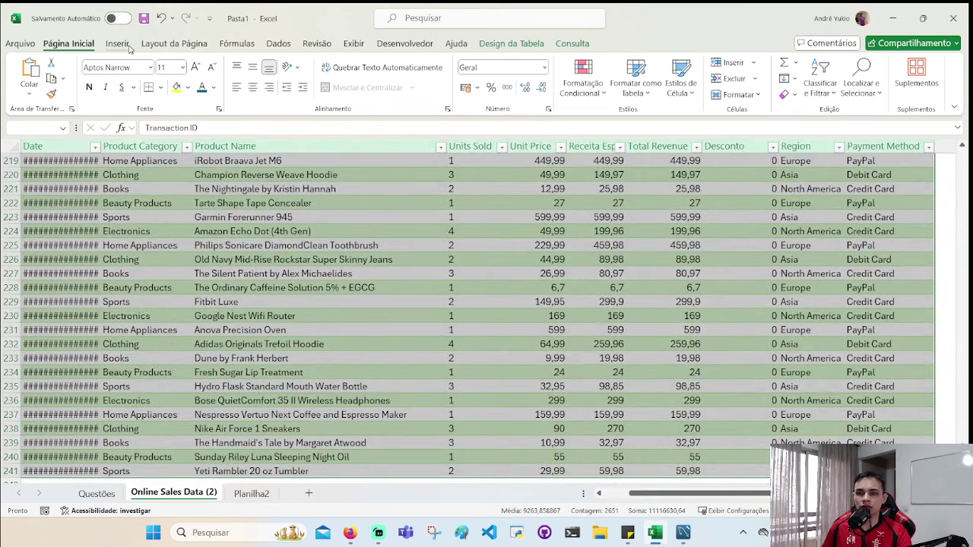
- Check the table's boundaries, confirming the last row and last column of the data
{"action": "key", "text": "ctrl+Home"}
{"action": "key", "text": "ctrl+Right"}
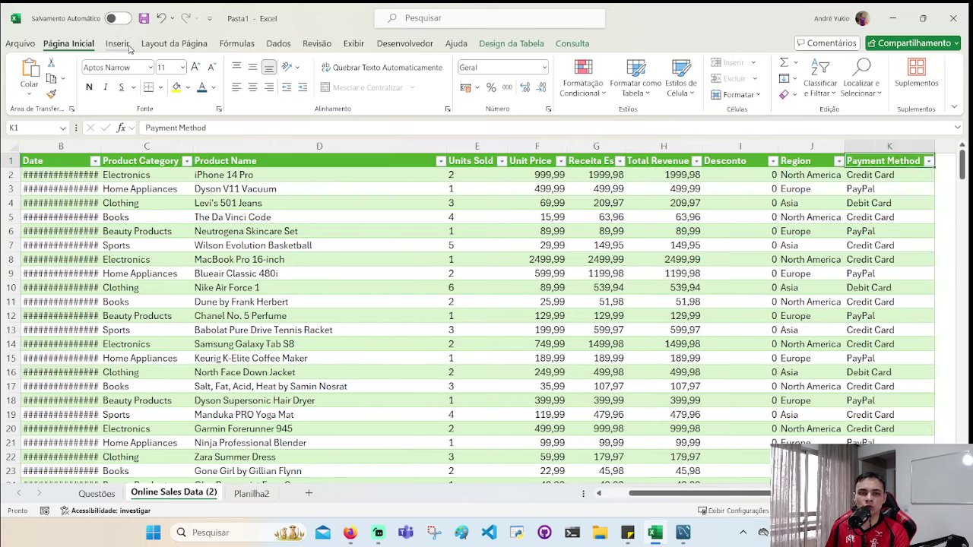
{"action": "key", "text": "ctrl+Left"}
{"action": "key", "text": "ctrl+Down"}
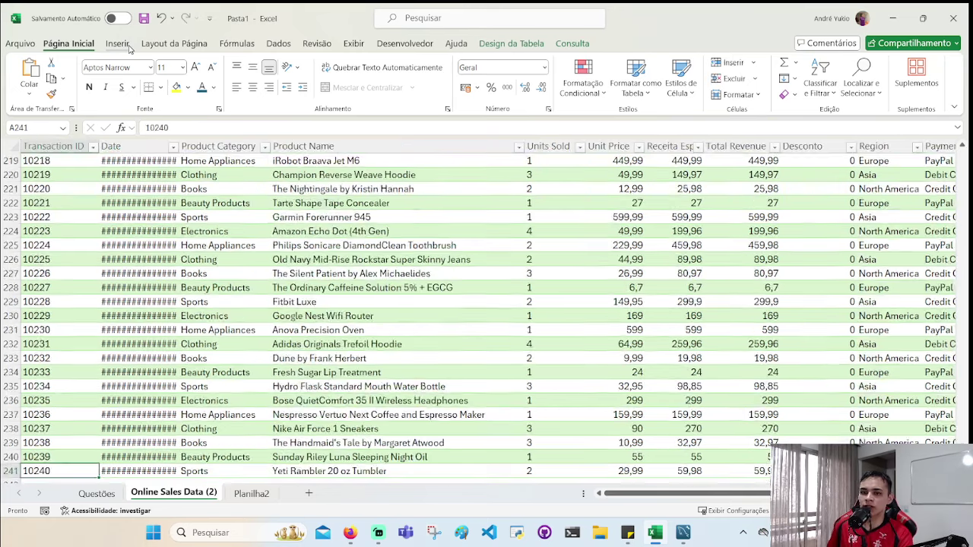
{"action": "key", "text": "ctrl+Up"}
{"action": "key", "text": "ctrl+Right"}
{"action": "key", "text": "ctrl+Down"}
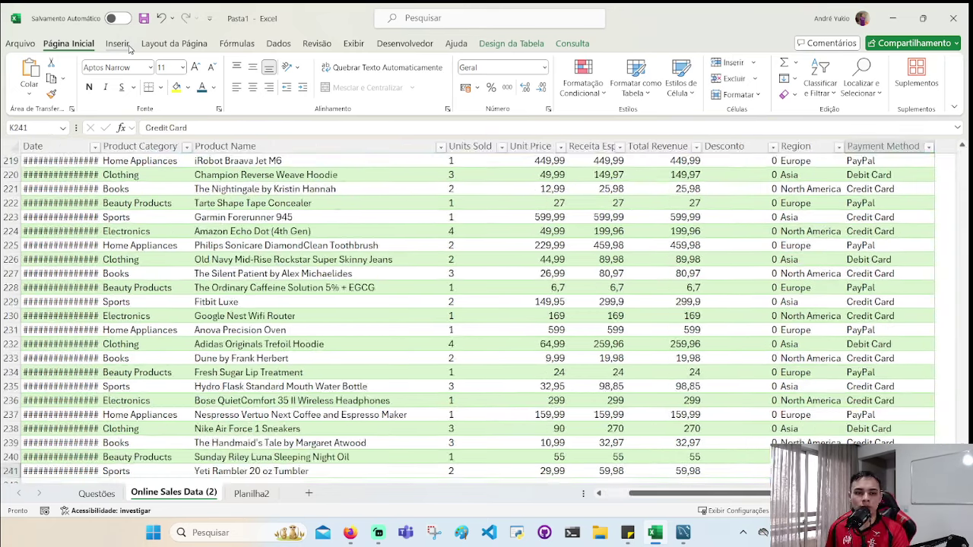
{"action": "key", "text": "ctrl+Up"}
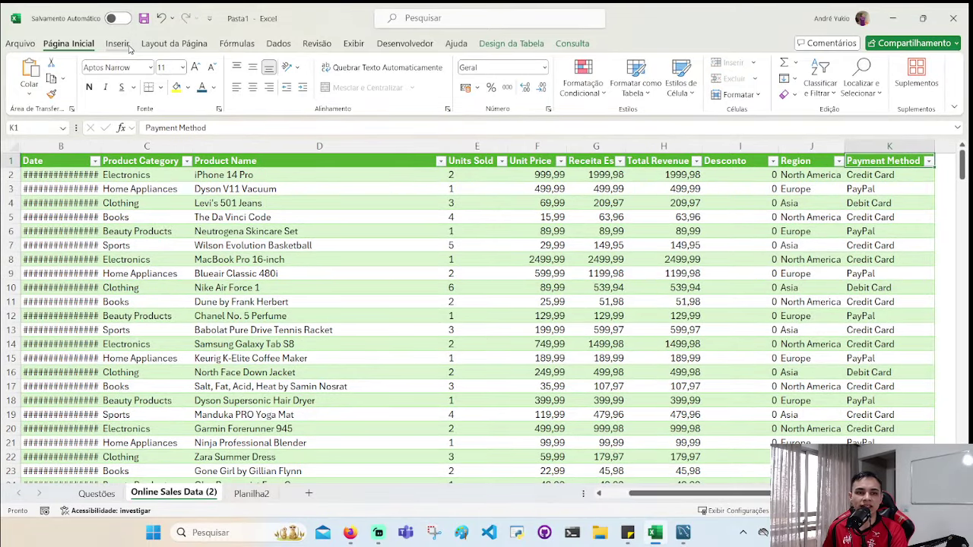
{"action": "key", "text": "ctrl+Down"}
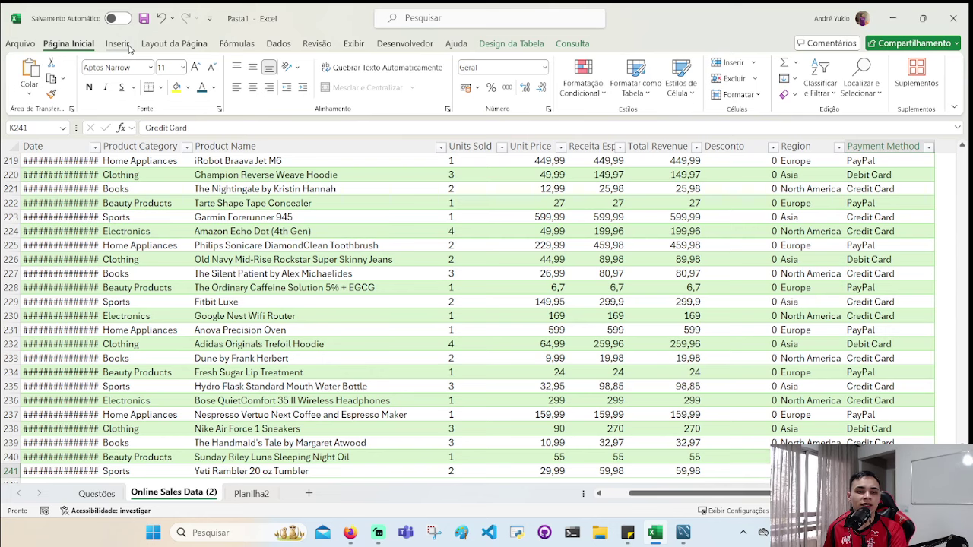
{"action": "key", "text": "ctrl+Left"}
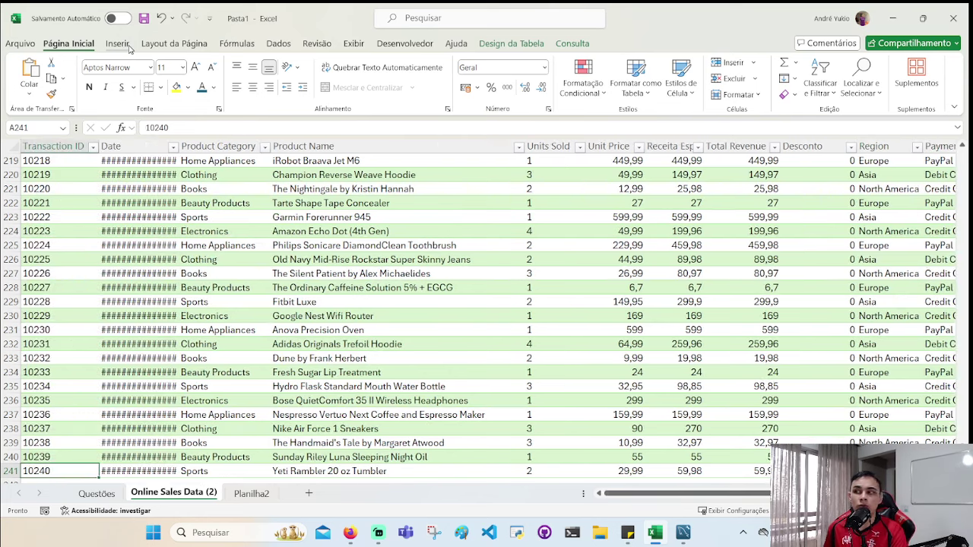
{"action": "key", "text": "ctrl+Right"}
{"action": "key", "text": "ctrl+Left"}
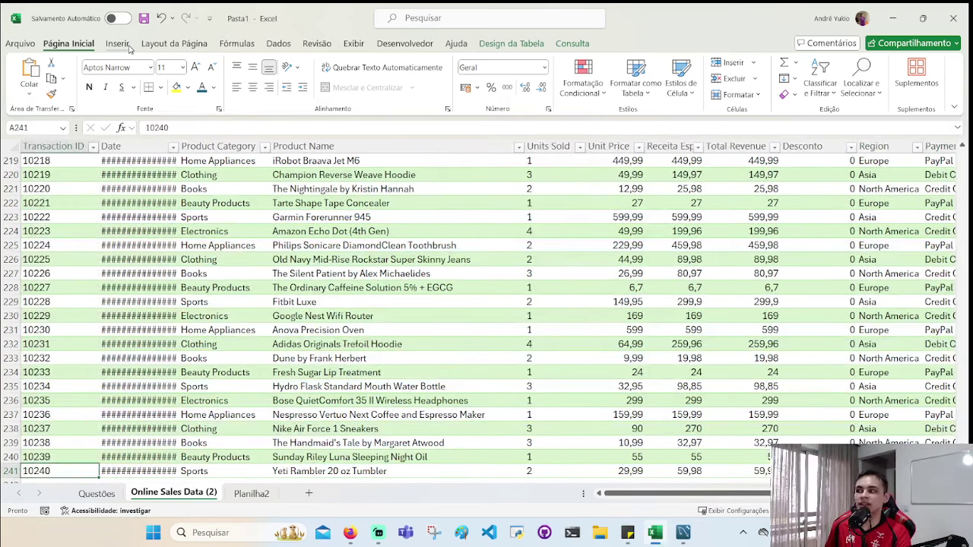
{"action": "key", "text": "ctrl+Up"}
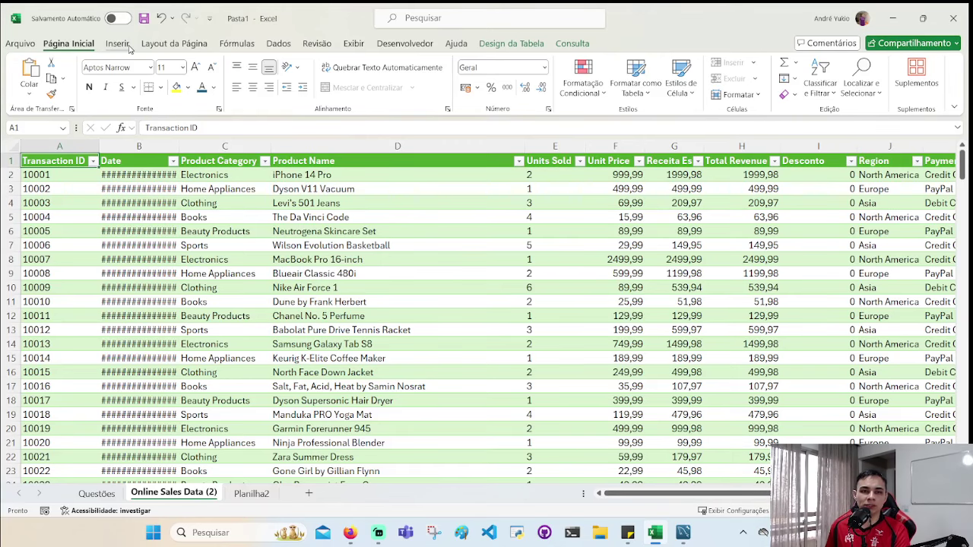
- Select A1:K241 and insert a pivot table from the table onto a new sheet
{"action": "key", "text": "ctrl+shift+Right"}
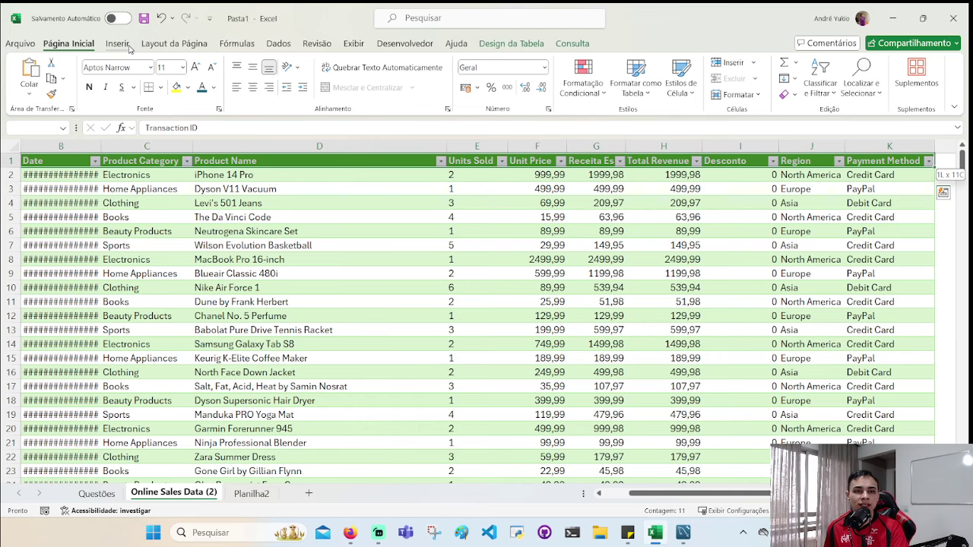
{"action": "key", "text": "ctrl+shift+Down"}
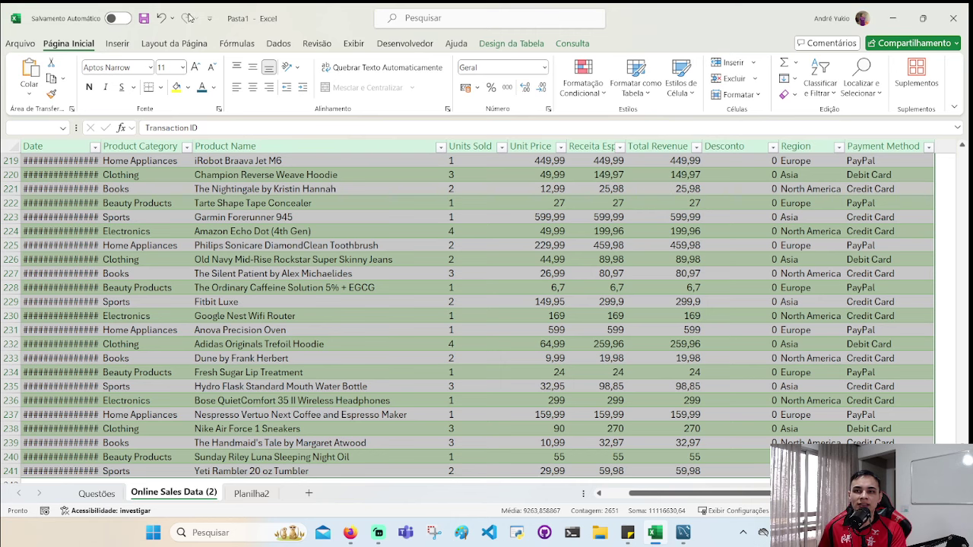
{"action": "left_click", "coordinate": [125, 44]}
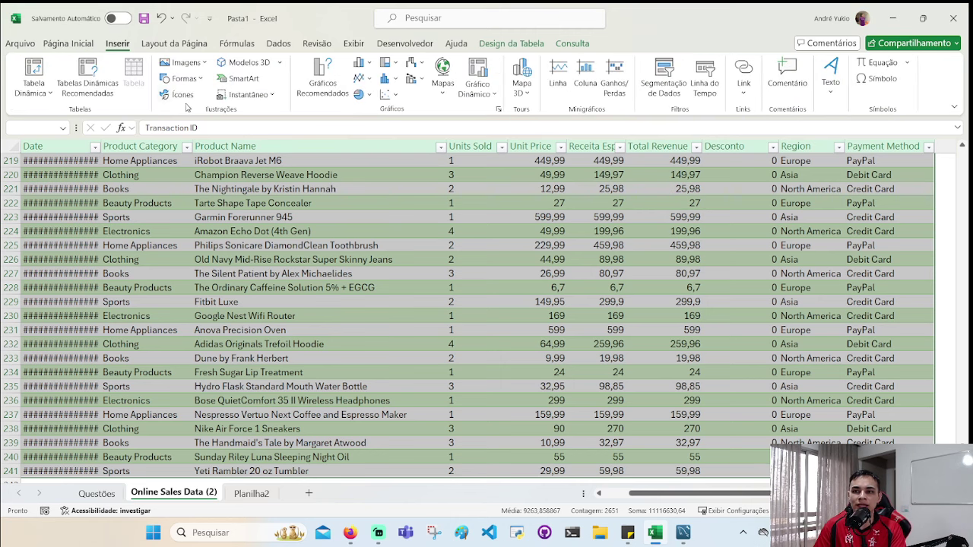
{"action": "left_click", "coordinate": [34, 86]}
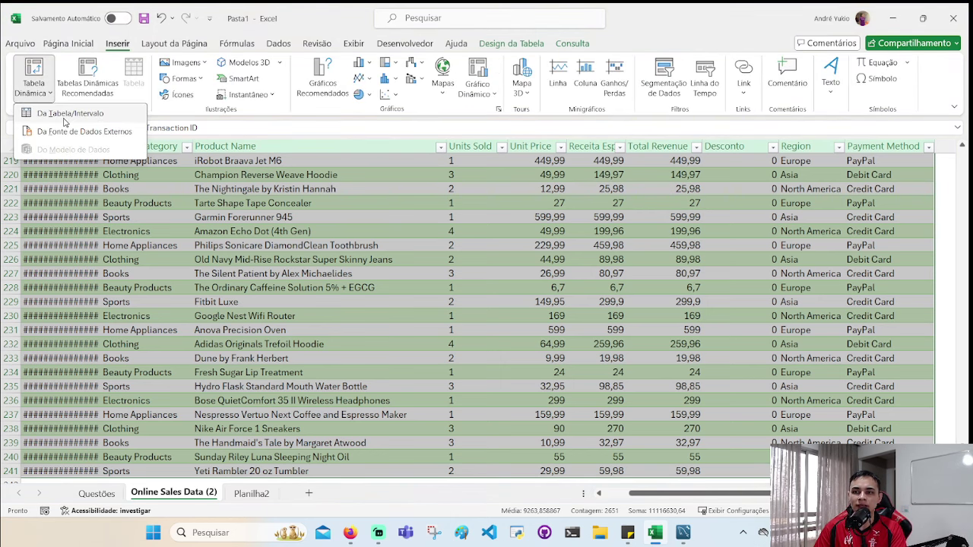
{"action": "left_click", "coordinate": [65, 115]}
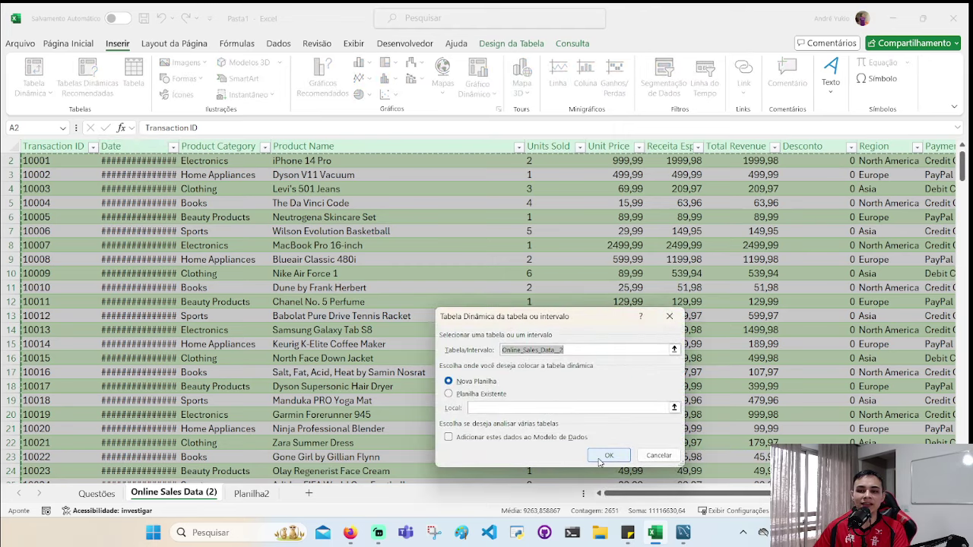
{"action": "left_click", "coordinate": [604, 456]}
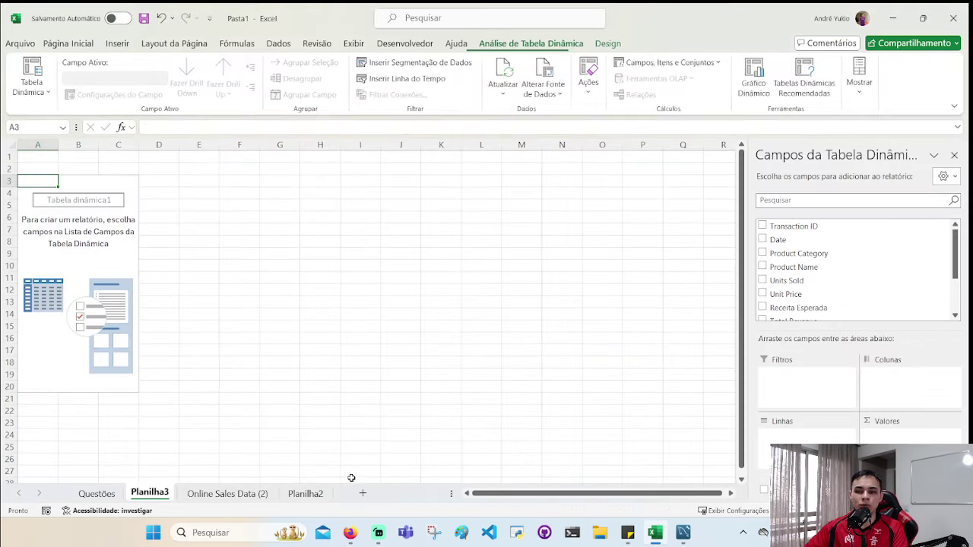
- Turn off Linhas de Grade on the Exibir tab for the pivot sheet
{"action": "left_click", "coordinate": [353, 43]}
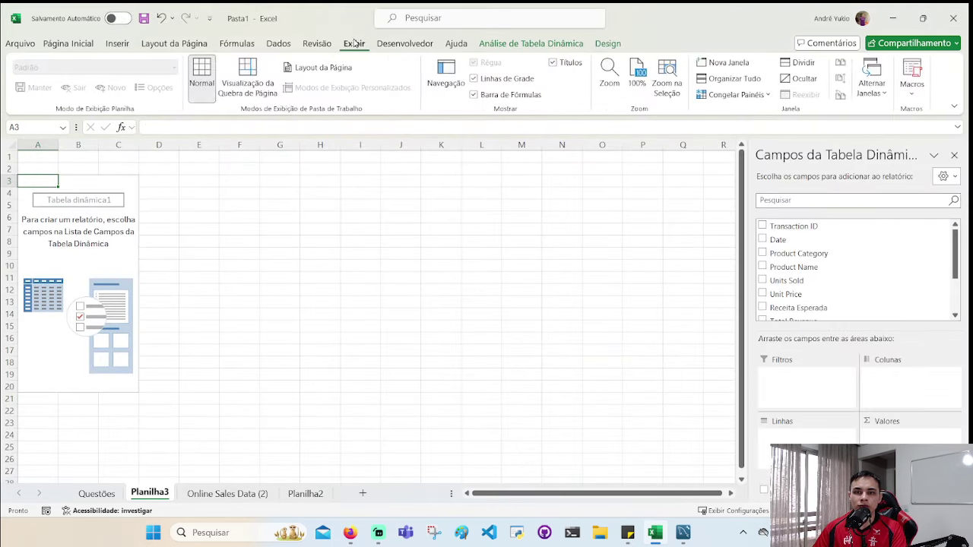
{"action": "left_click", "coordinate": [522, 80]}
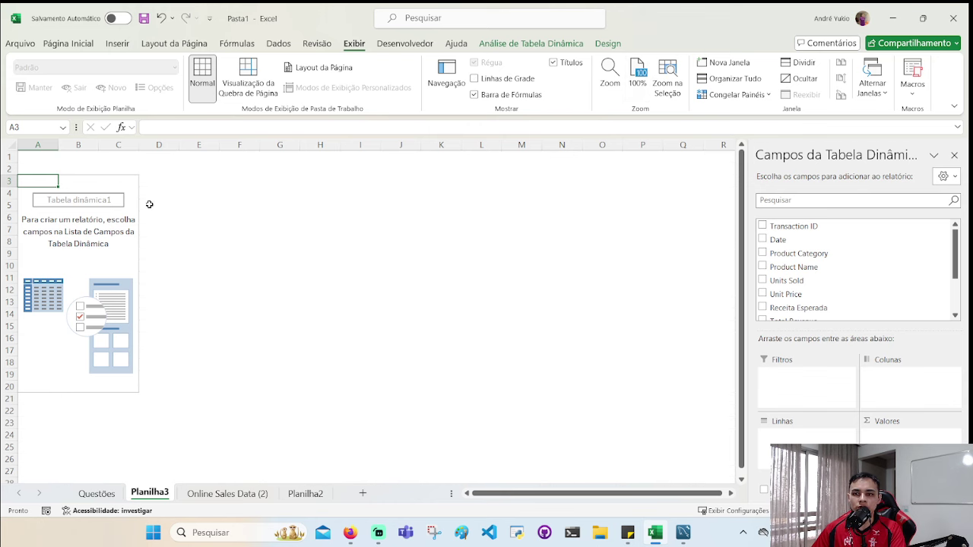
{"action": "left_click", "coordinate": [68, 181]}
- Add Product Category to the pivot rows, then remove it to leave the pivot empty
{"action": "scroll", "coordinate": [897, 289], "scroll_direction": "down", "scroll_amount": 3}
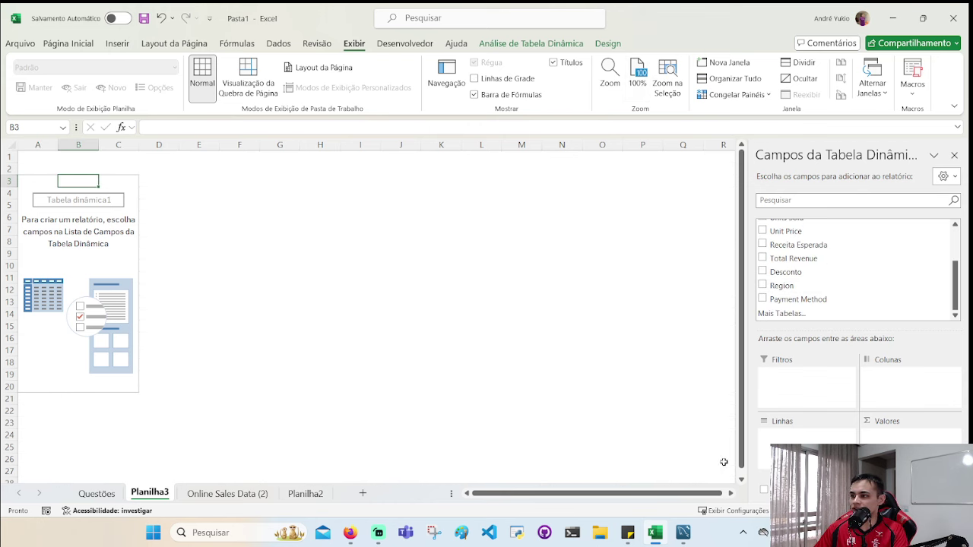
{"action": "left_click", "coordinate": [851, 200]}
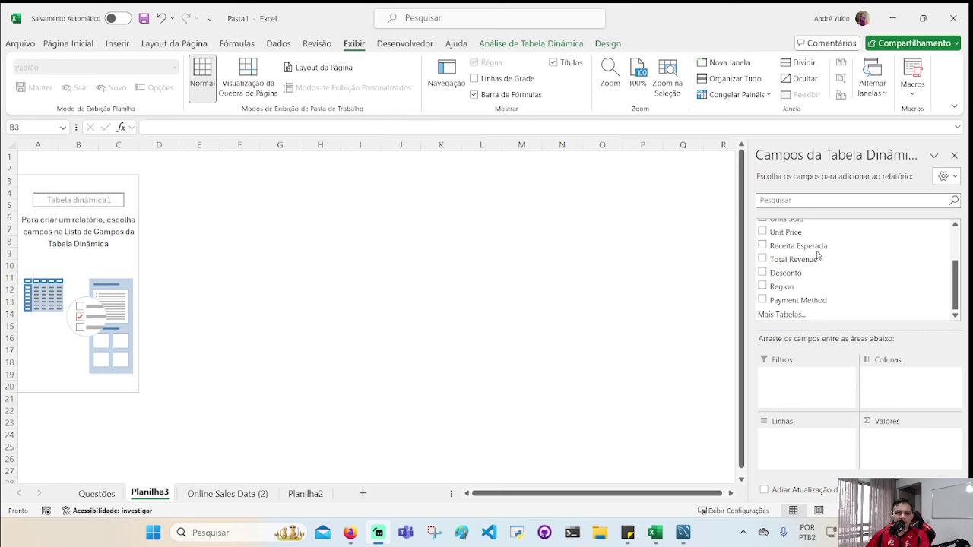
{"action": "scroll", "coordinate": [807, 241], "scroll_direction": "up", "scroll_amount": 3}
{"action": "scroll", "coordinate": [806, 243], "scroll_direction": "up", "scroll_amount": 2}
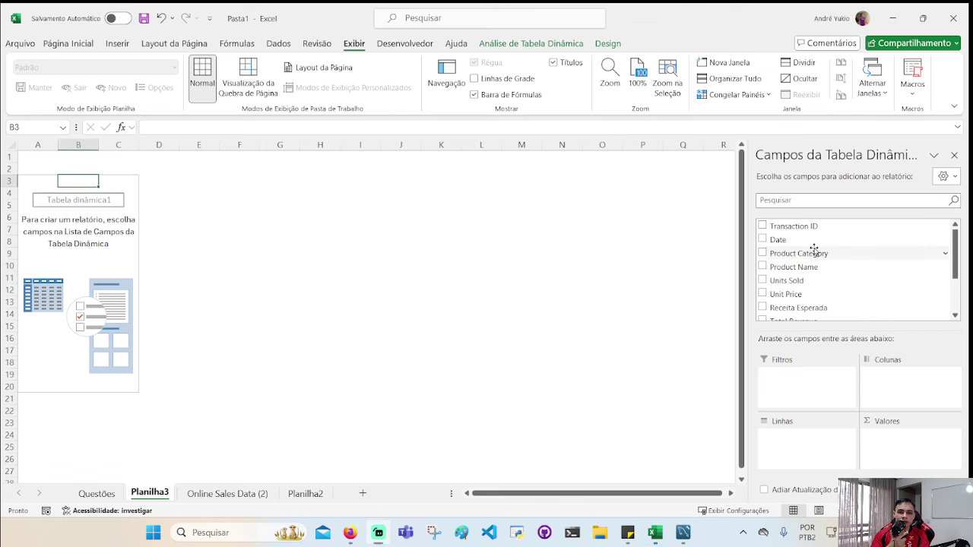
{"action": "left_click_drag", "start_coordinate": [805, 253], "coordinate": [798, 459]}
{"action": "left_click_drag", "start_coordinate": [56, 193], "coordinate": [57, 242]}
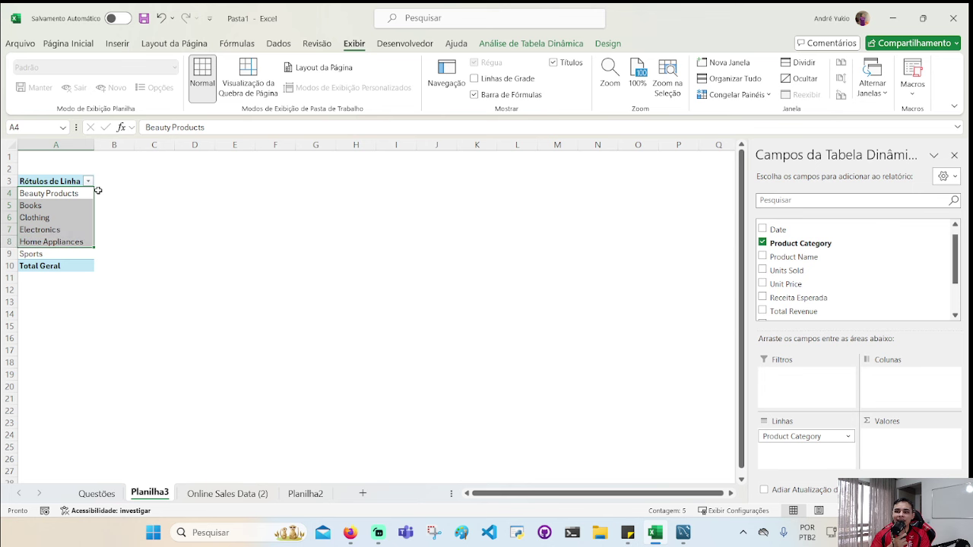
{"action": "left_click", "coordinate": [81, 178]}
{"action": "left_click", "coordinate": [126, 179]}
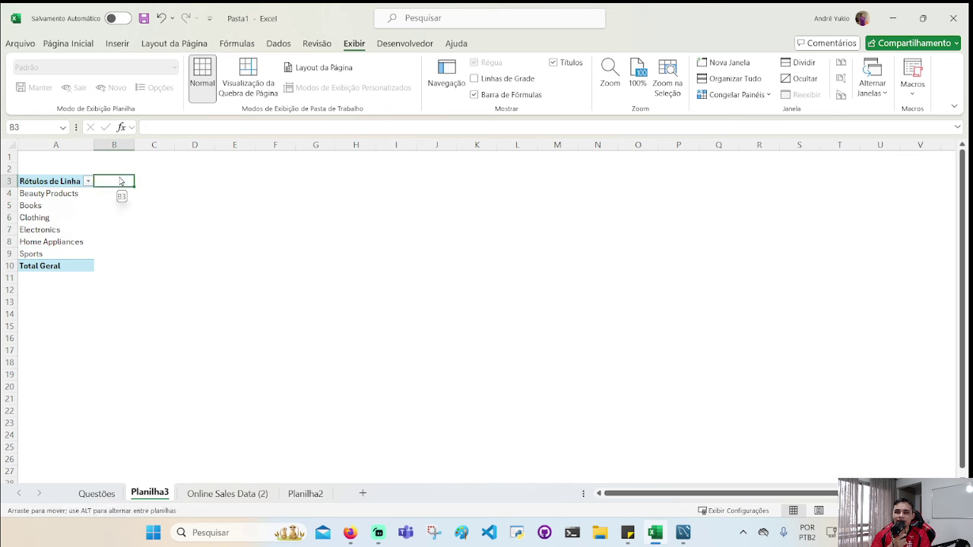
{"action": "left_click", "coordinate": [33, 180]}
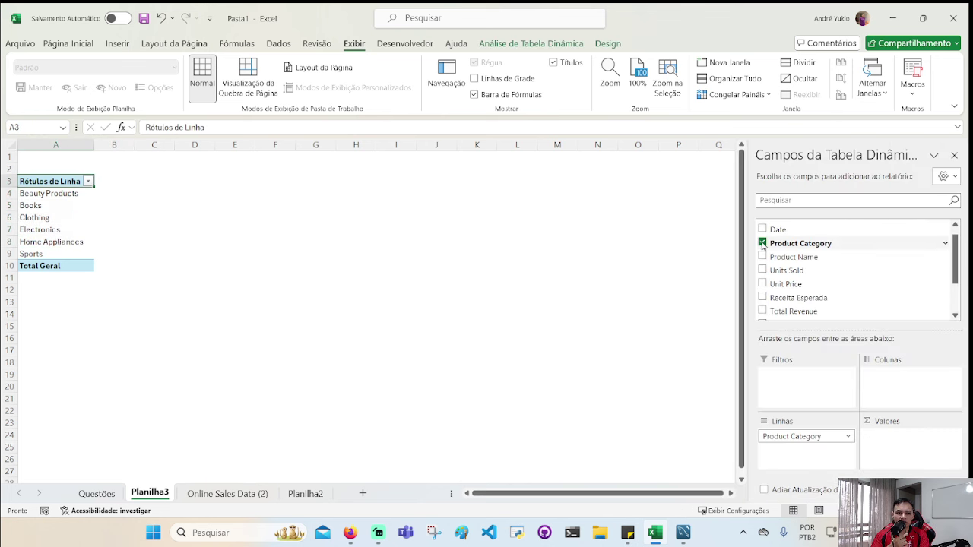
{"action": "left_click", "coordinate": [762, 243]}
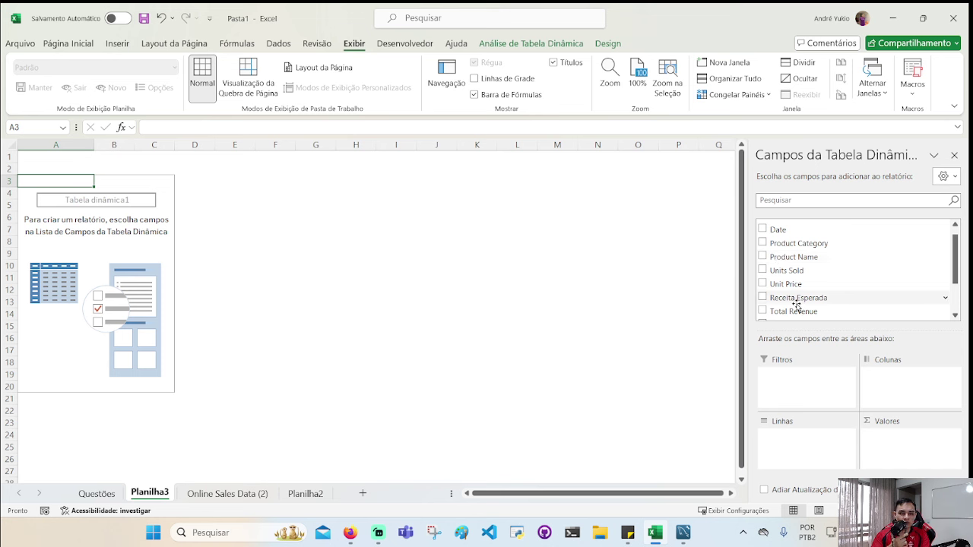
- Put Payment Method in the rows and Sum of Total Revenue in values, then select the sums
{"action": "scroll", "coordinate": [787, 289], "scroll_direction": "down", "scroll_amount": 2}
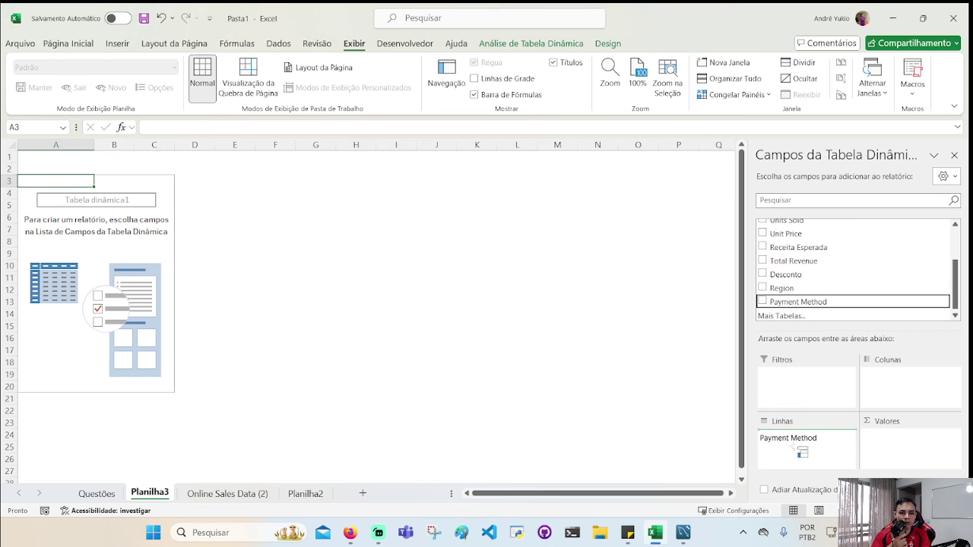
{"action": "left_click_drag", "start_coordinate": [787, 308], "coordinate": [798, 460]}
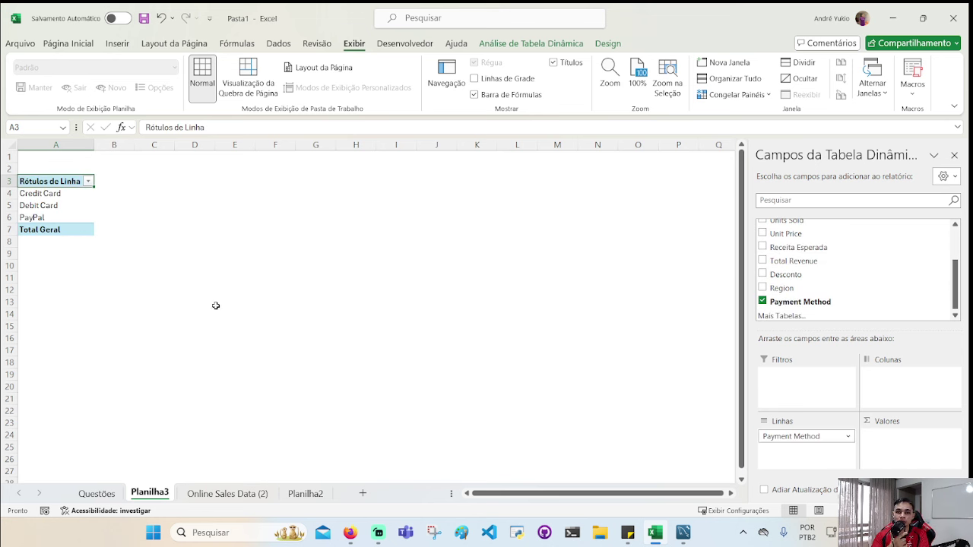
{"action": "scroll", "coordinate": [912, 285], "scroll_direction": "up", "scroll_amount": 3}
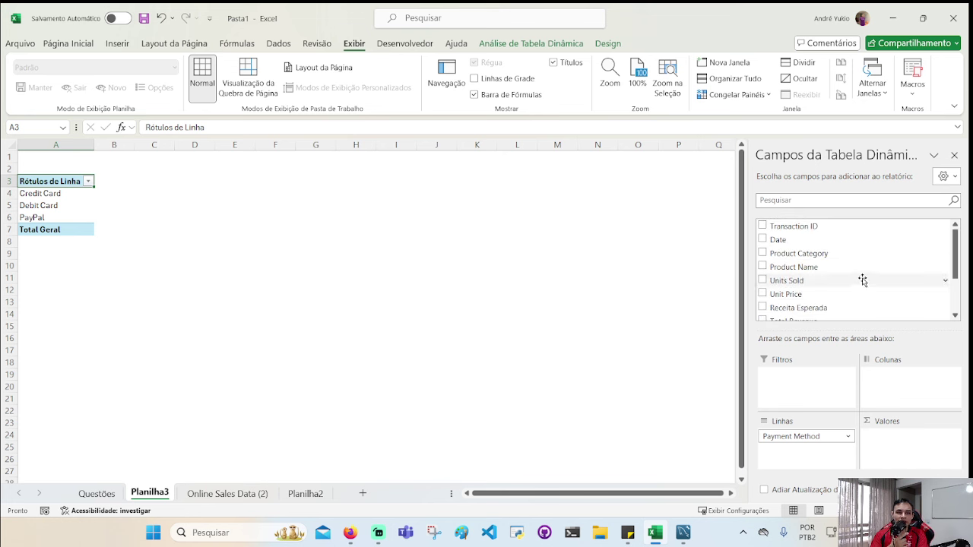
{"action": "scroll", "coordinate": [854, 283], "scroll_direction": "down", "scroll_amount": 2}
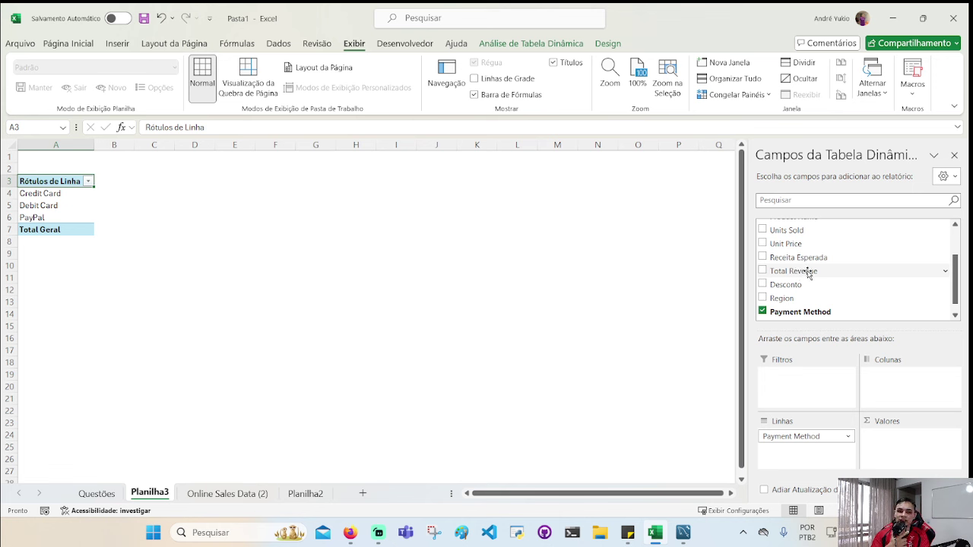
{"action": "left_click_drag", "start_coordinate": [808, 275], "coordinate": [899, 455]}
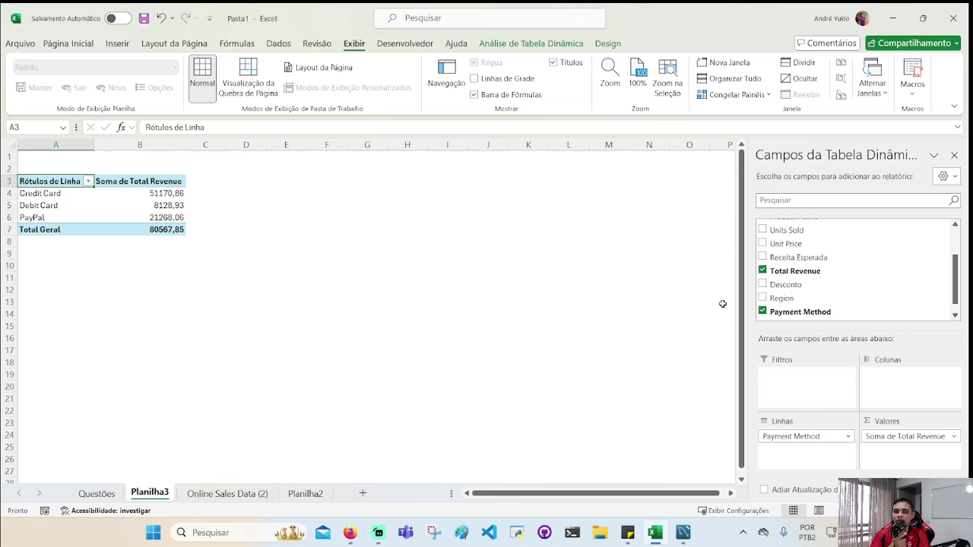
{"action": "left_click_drag", "start_coordinate": [166, 193], "coordinate": [162, 242]}
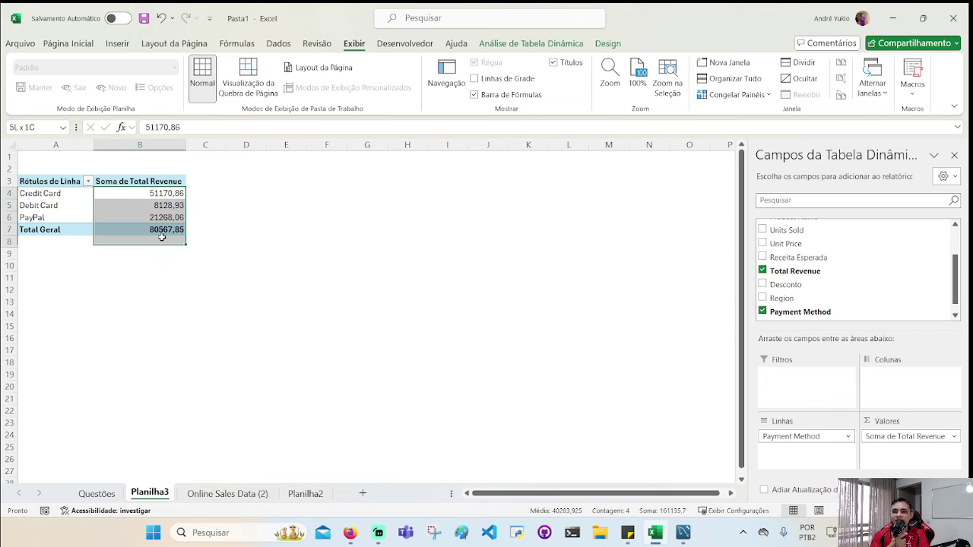
{"action": "left_click", "coordinate": [72, 44]}
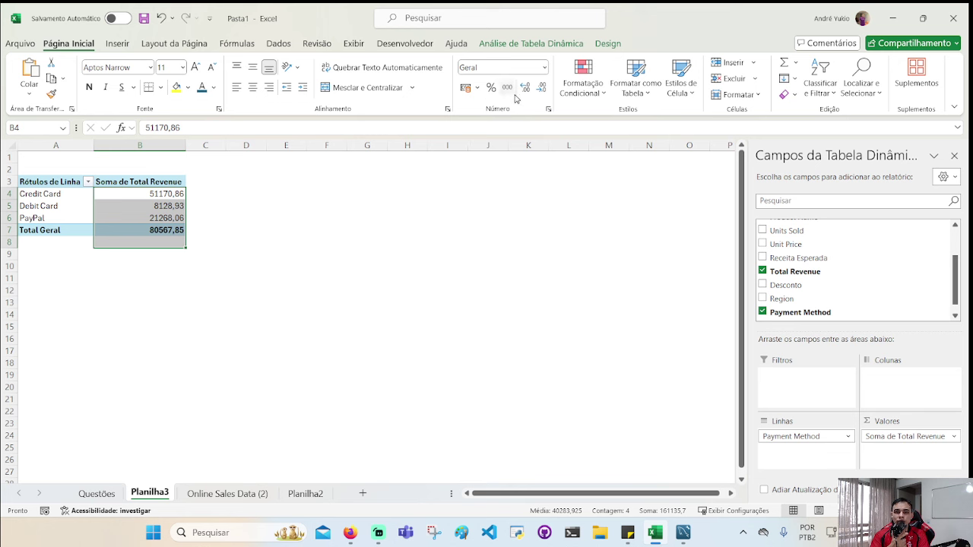
- Apply Número, then the Contábil R$ accounting format, to revenue cells B4:B7
{"action": "left_click", "coordinate": [544, 67]}
{"action": "left_click", "coordinate": [521, 123]}
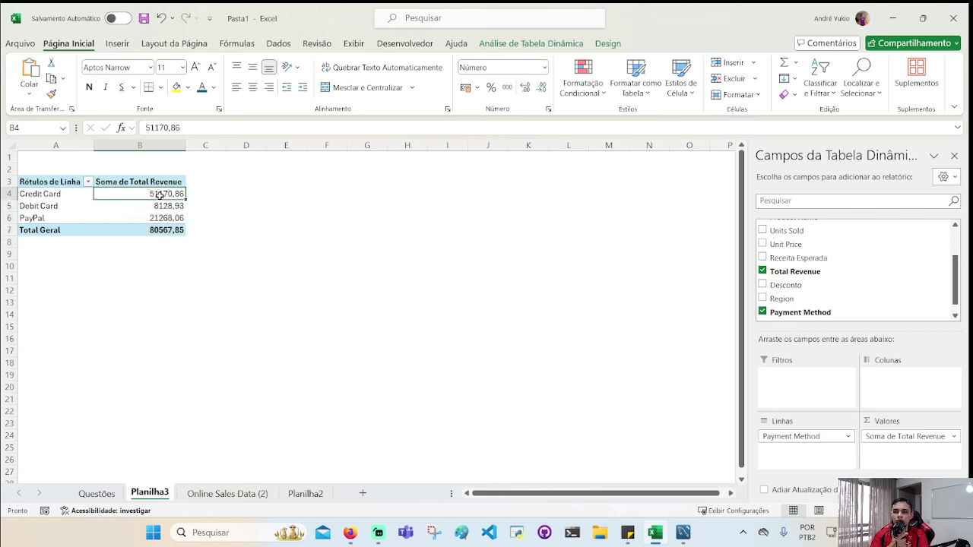
{"action": "left_click_drag", "start_coordinate": [168, 192], "coordinate": [163, 229]}
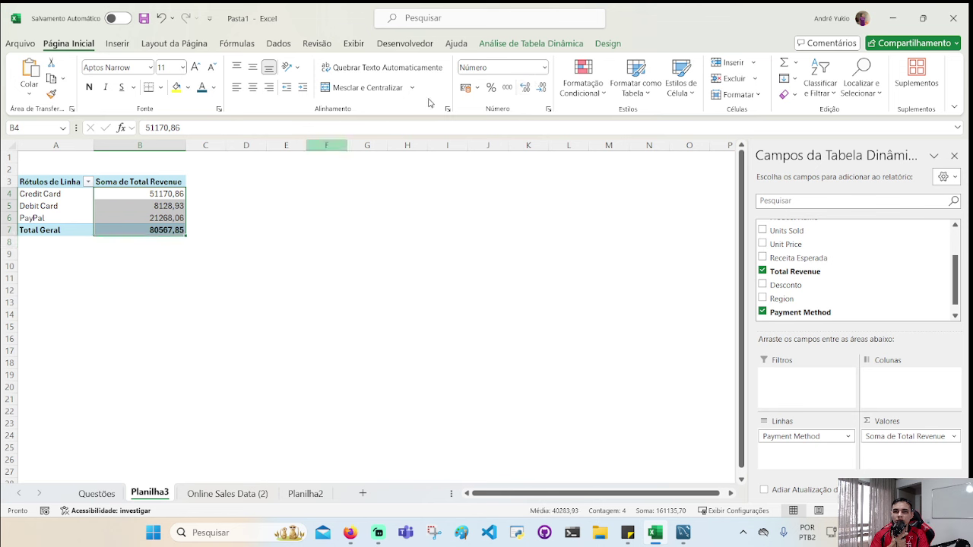
{"action": "left_click", "coordinate": [465, 87]}
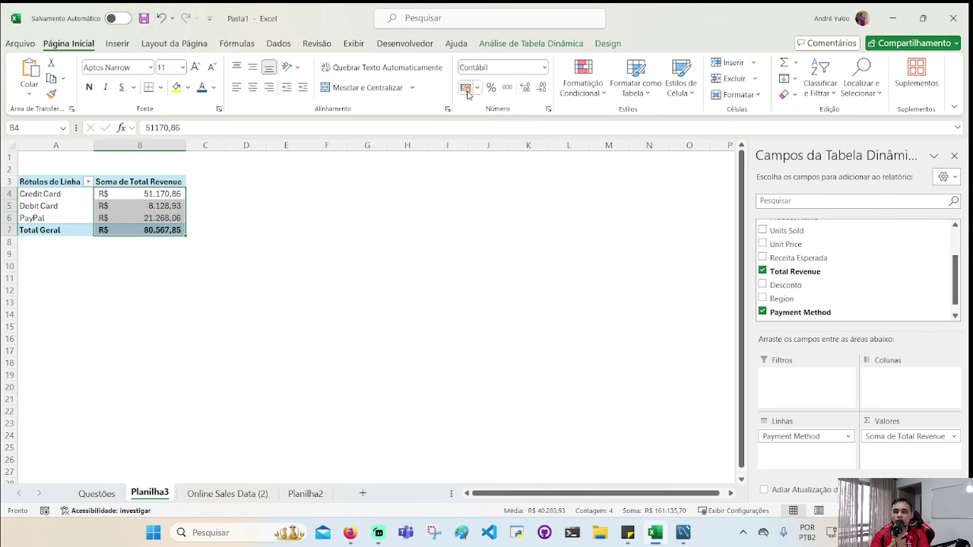
- Check the formatted Credit Card, Debit Card and PayPal revenue values
{"action": "left_click", "coordinate": [135, 216]}
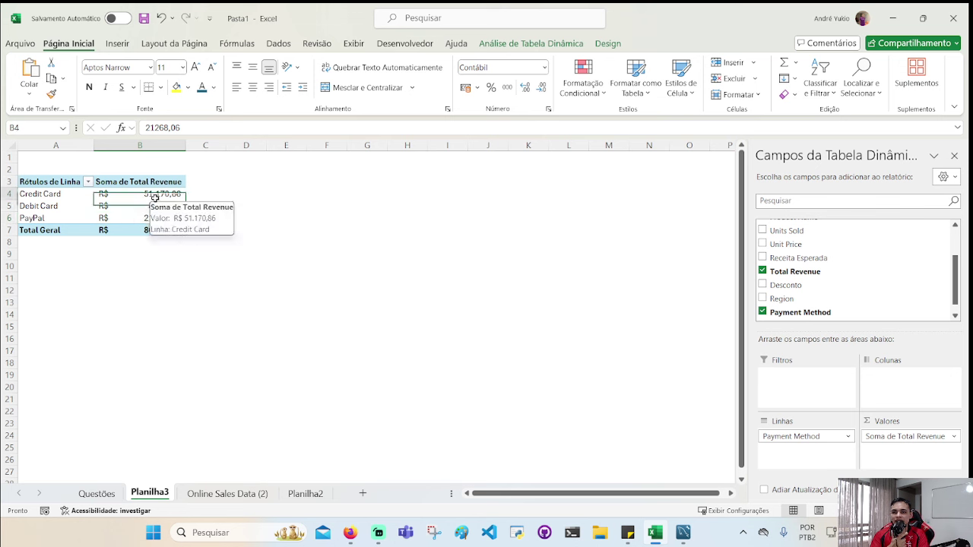
{"action": "left_click_drag", "start_coordinate": [149, 195], "coordinate": [152, 206]}
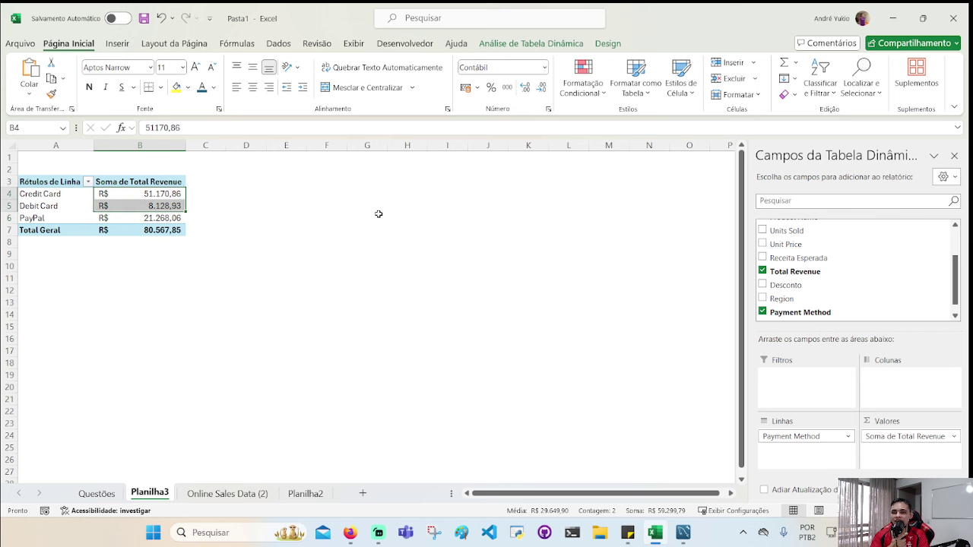
{"action": "left_click", "coordinate": [67, 207]}
{"action": "left_click", "coordinate": [155, 196]}
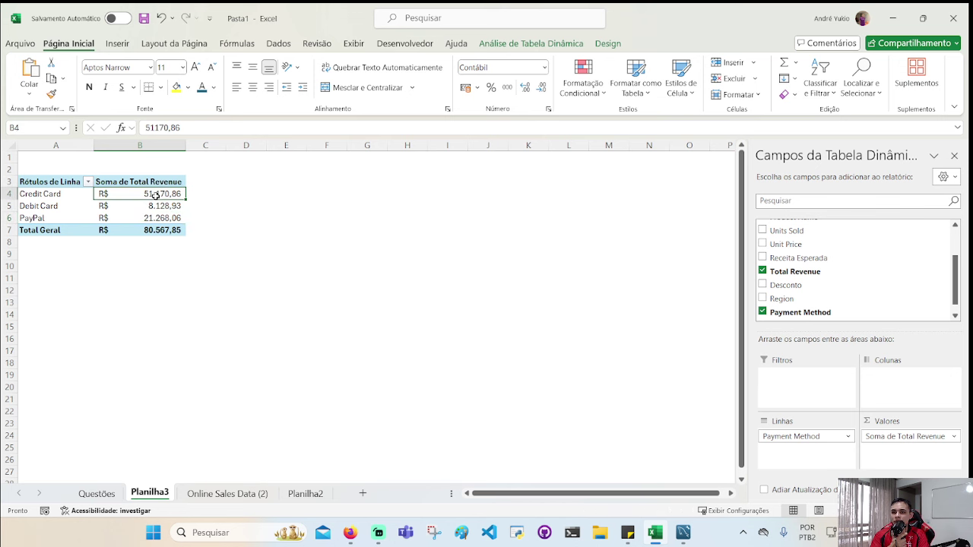
{"action": "left_click", "coordinate": [56, 209]}
{"action": "left_click", "coordinate": [133, 211]}
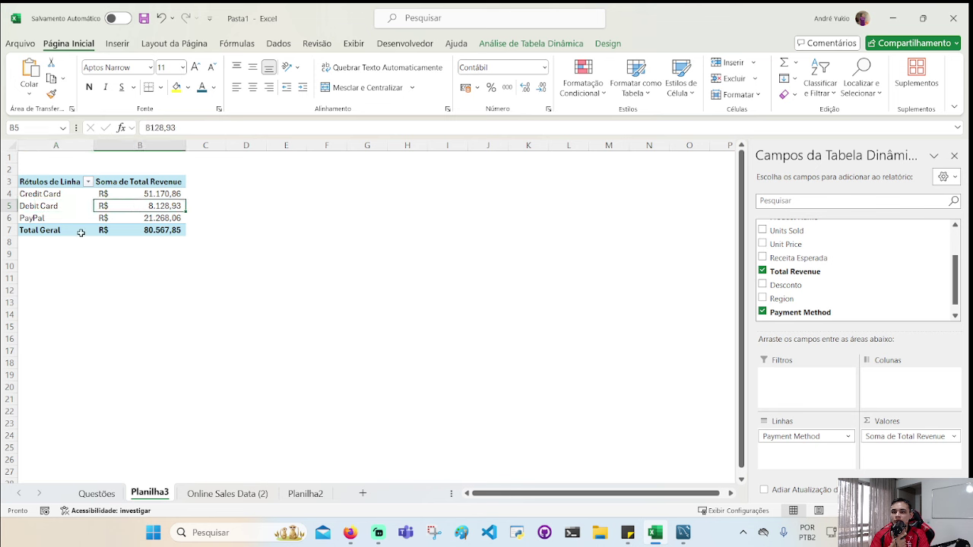
{"action": "left_click", "coordinate": [56, 222]}
{"action": "left_click", "coordinate": [136, 223]}
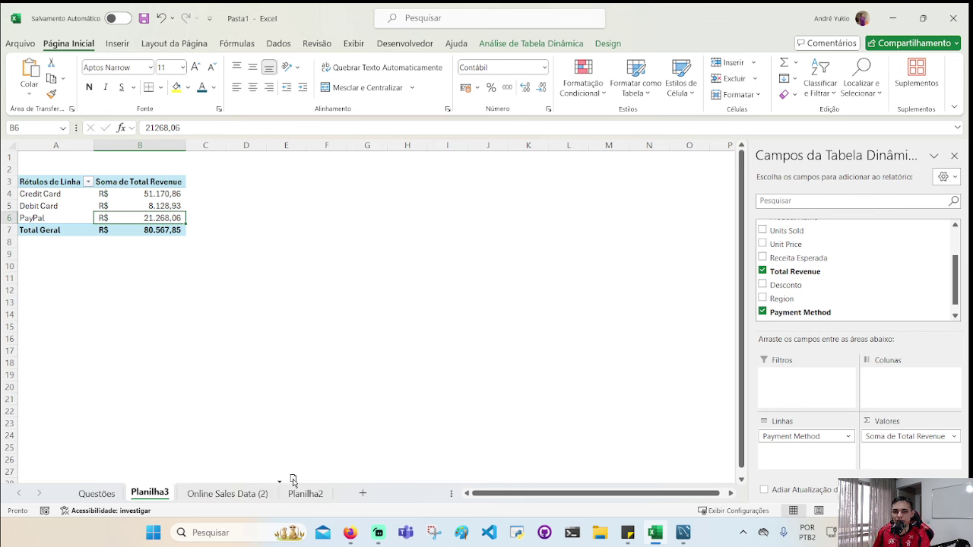
- Move the pivot sheet after the data sheet and rename it Receita_por_Meio
{"action": "left_click_drag", "start_coordinate": [249, 490], "coordinate": [293, 481]}
{"action": "right_click", "coordinate": [262, 494]}
{"action": "left_click", "coordinate": [314, 334]}
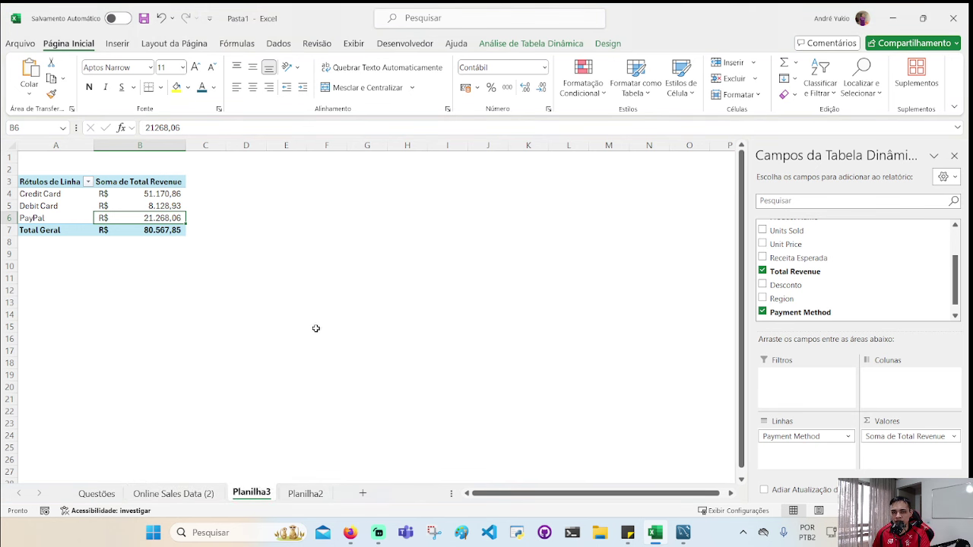
{"action": "type", "text": "Receita"}
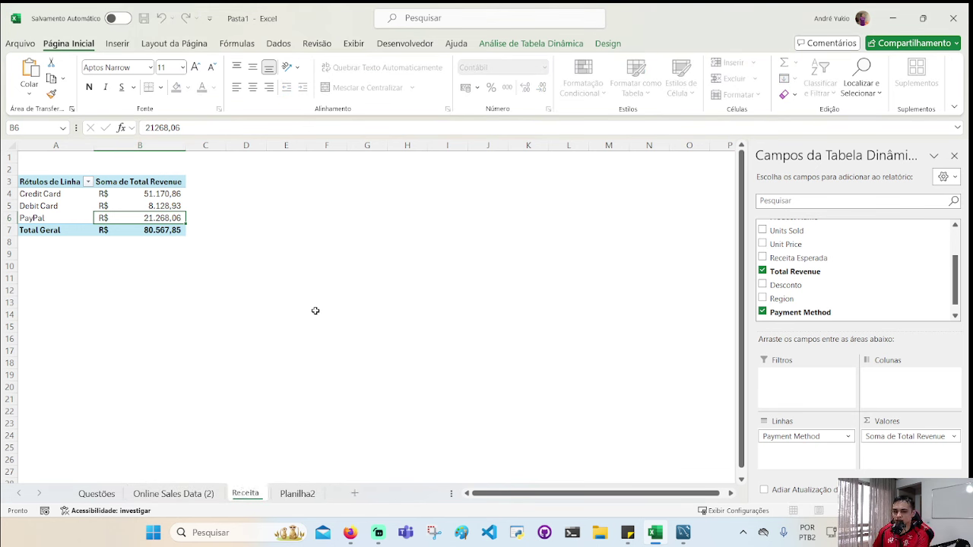
{"action": "type", "text": "_por_"}
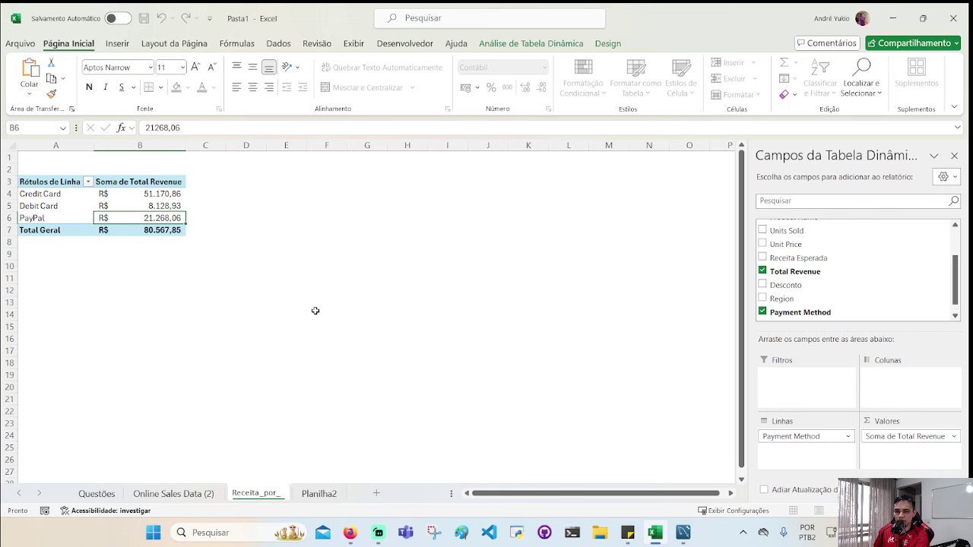
{"action": "type", "text": "Meio"}
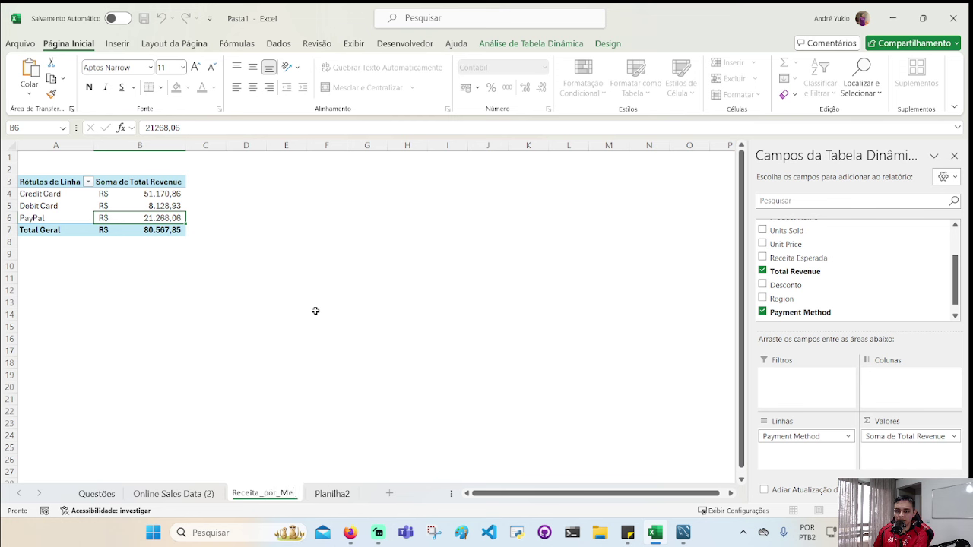
{"action": "key", "text": "Return"}
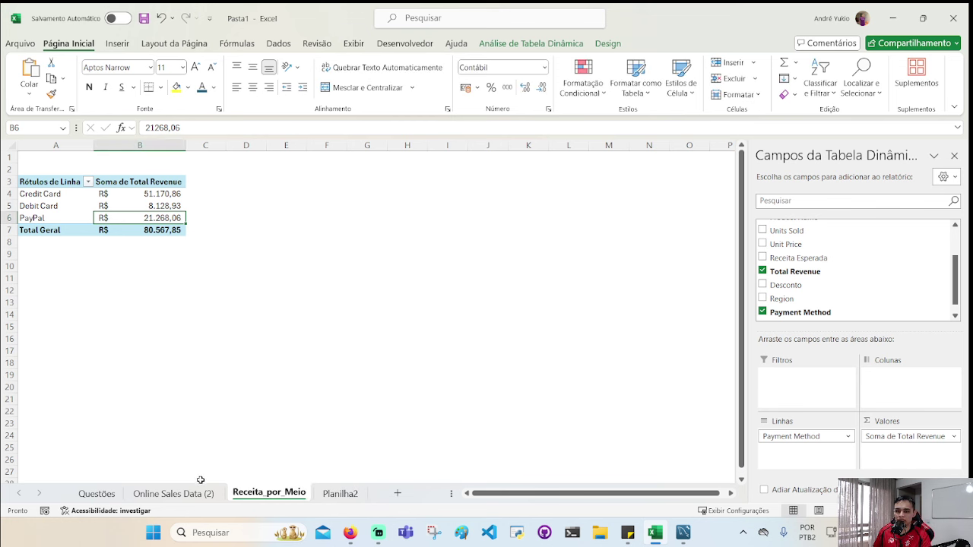
- Rename the Online Sales Data (2) sheet to Dataset
{"action": "right_click", "coordinate": [198, 494]}
{"action": "left_click", "coordinate": [275, 328]}
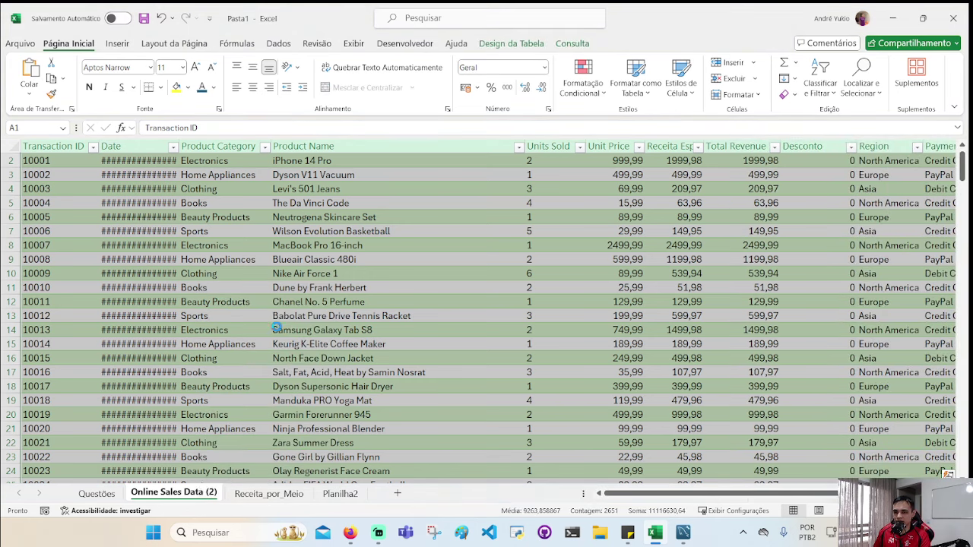
{"action": "type", "text": "Dataset"}
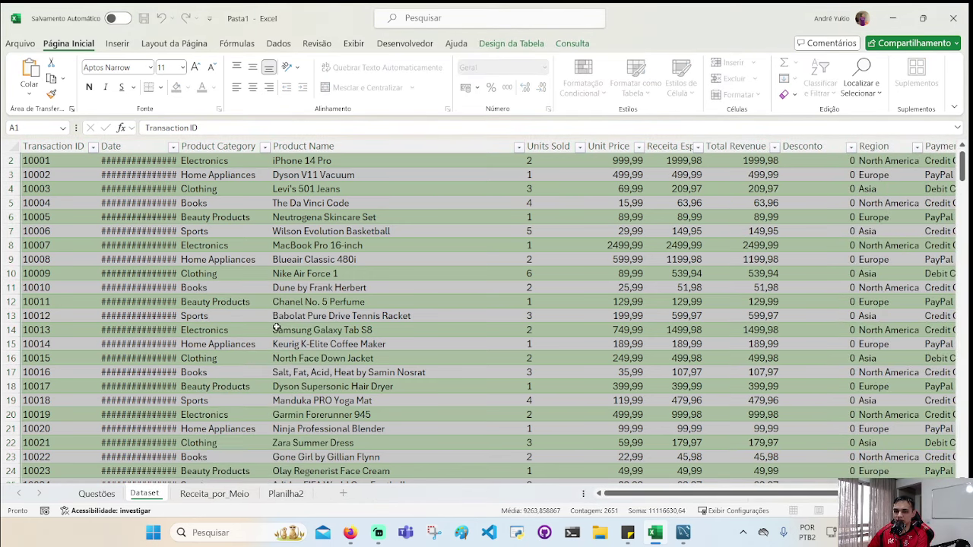
{"action": "key", "text": "Return"}
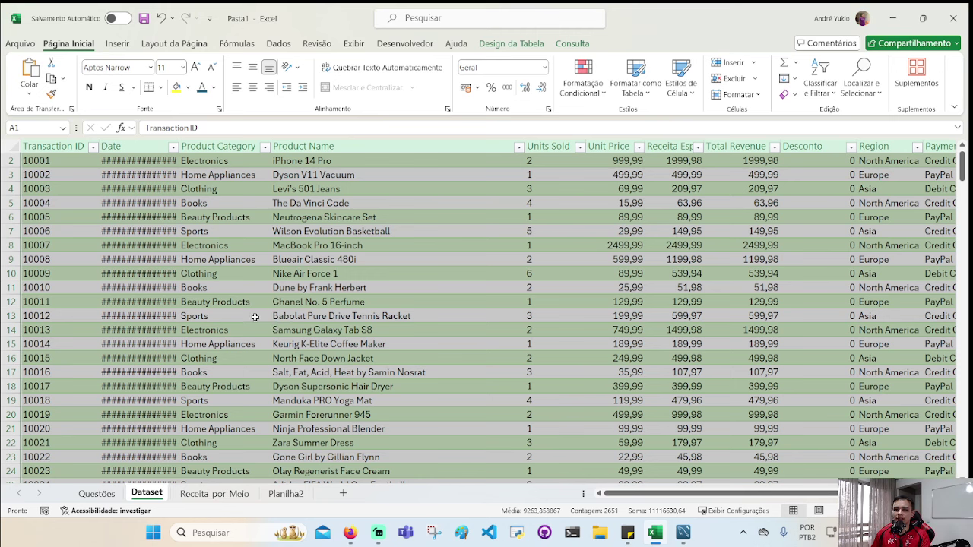
- Insert a second pivot table, Tabela dinâmica2, from the Dataset table on new sheet Planilha4
{"action": "left_click", "coordinate": [116, 46]}
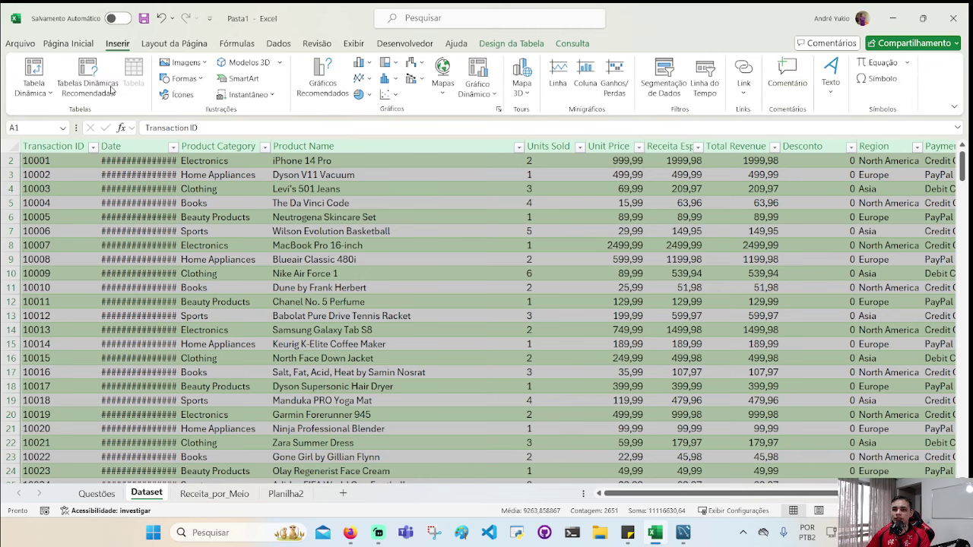
{"action": "left_click", "coordinate": [33, 85]}
{"action": "left_click", "coordinate": [68, 113]}
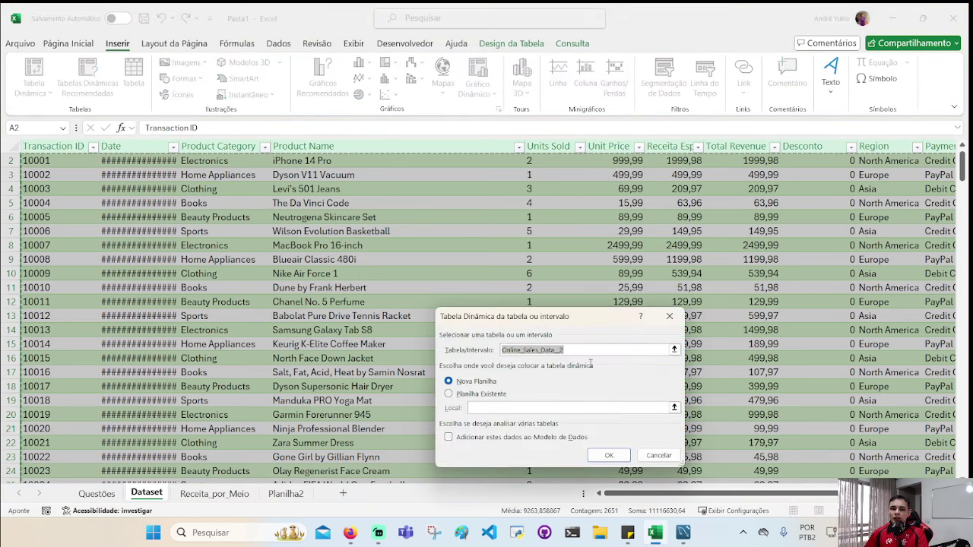
{"action": "left_click", "coordinate": [622, 457]}
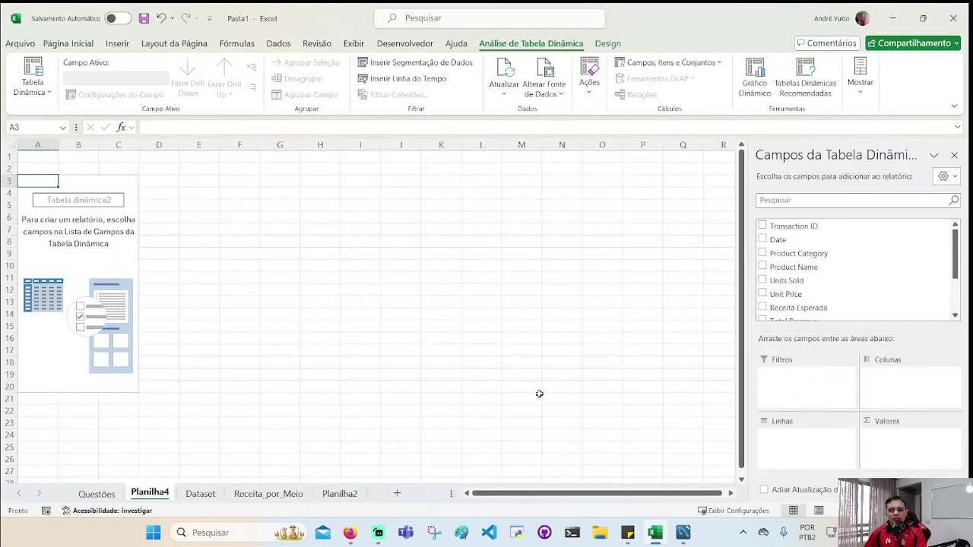
{"action": "left_click", "coordinate": [69, 43]}
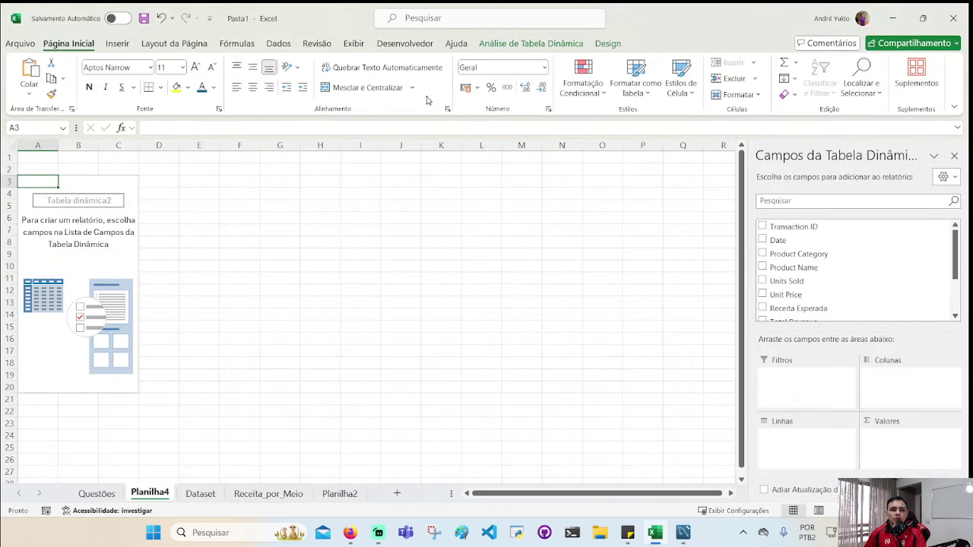
{"action": "left_click", "coordinate": [355, 44]}
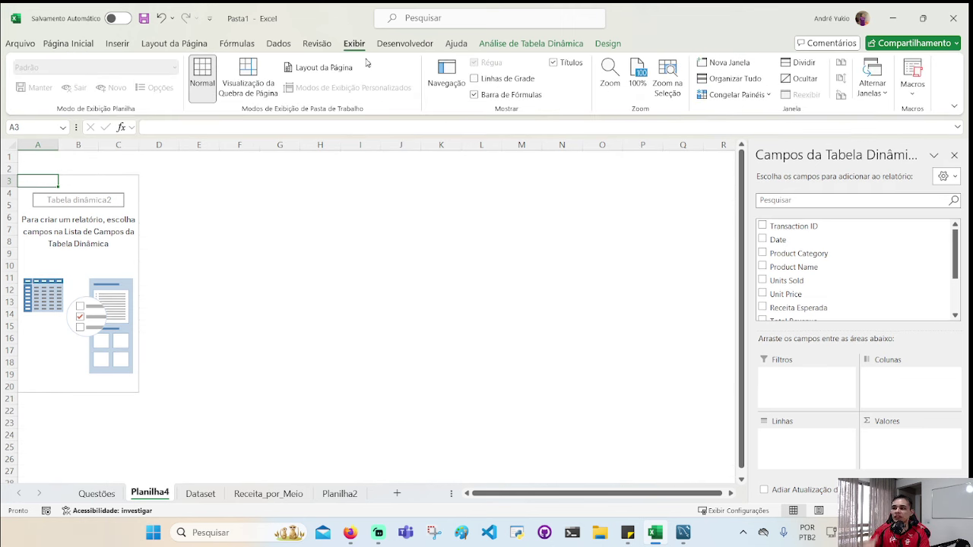
{"action": "scroll", "coordinate": [812, 295], "scroll_direction": "down", "scroll_amount": 2}
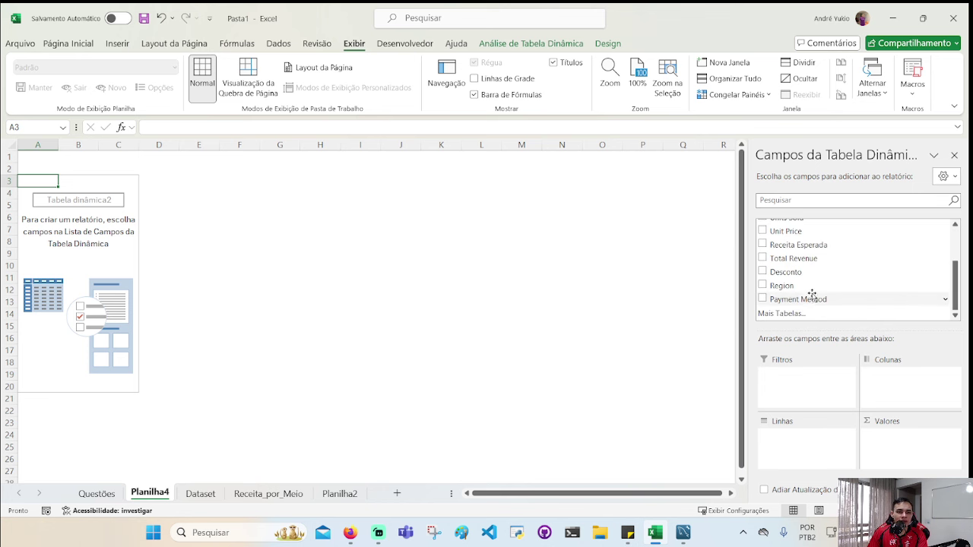
{"action": "left_click_drag", "start_coordinate": [811, 300], "coordinate": [806, 444]}
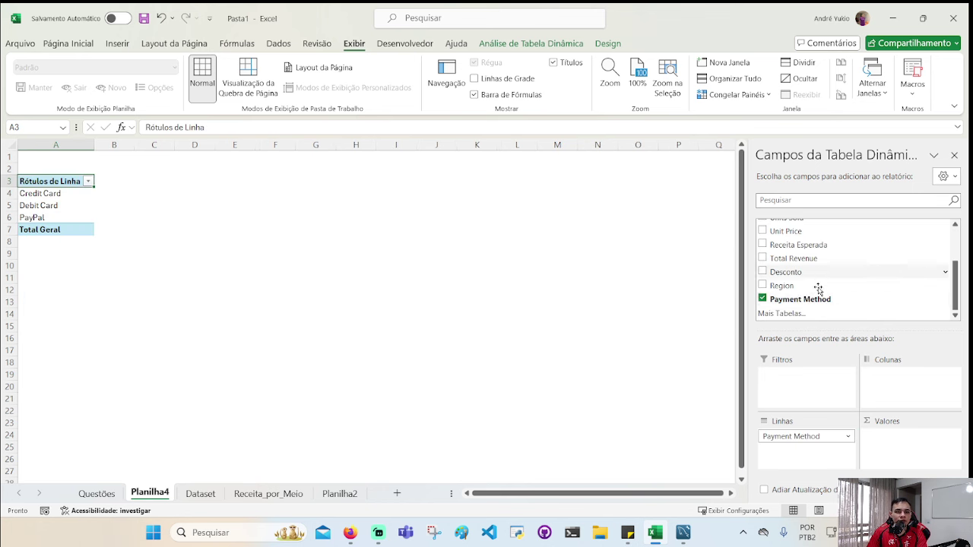
{"action": "left_click_drag", "start_coordinate": [793, 258], "coordinate": [889, 449]}
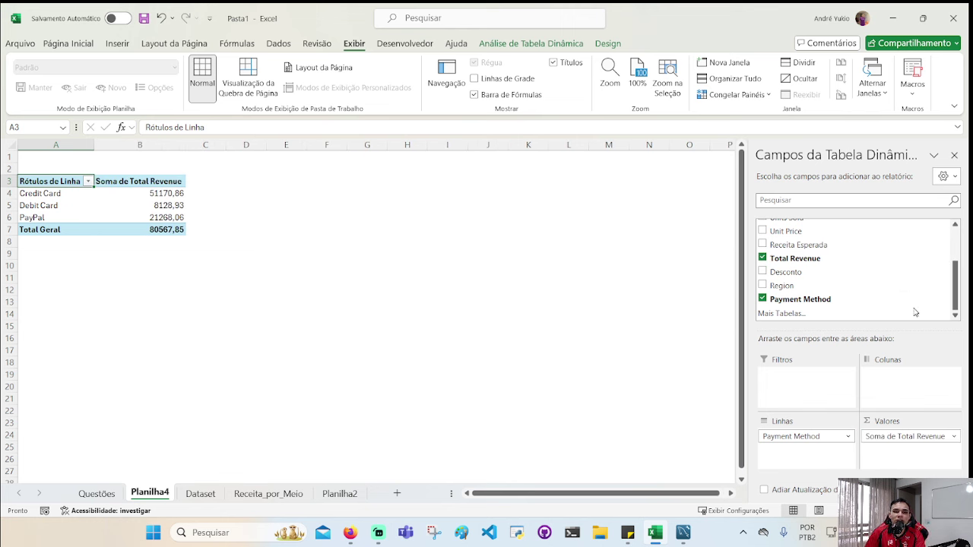
{"action": "left_click", "coordinate": [762, 259]}
{"action": "scroll", "coordinate": [777, 261], "scroll_direction": "up", "scroll_amount": 3}
{"action": "mouse_move", "coordinate": [790, 226]}
{"action": "left_mouse_down"}
{"action": "mouse_move", "coordinate": [832, 342]}
{"action": "mouse_move", "coordinate": [909, 462]}
{"action": "left_mouse_up"}
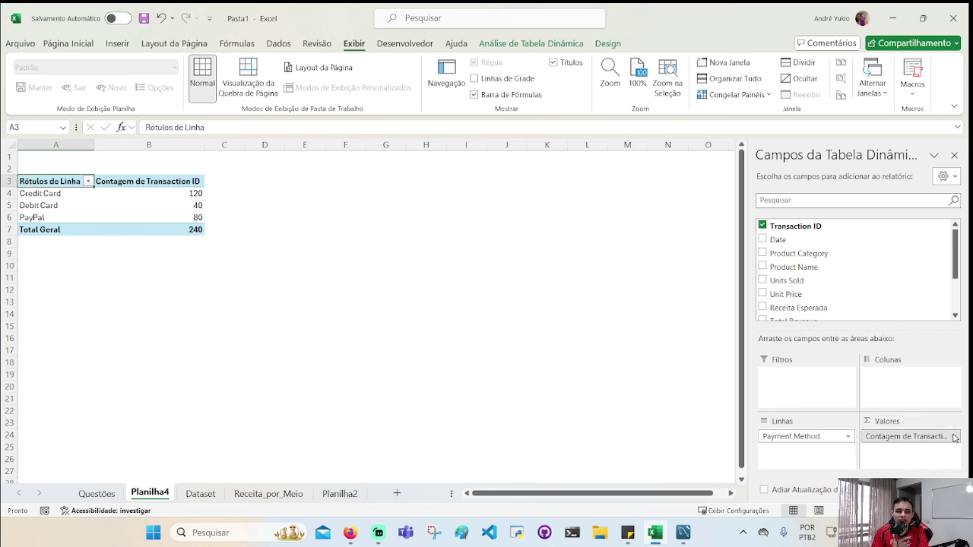
{"action": "left_click", "coordinate": [952, 437]}
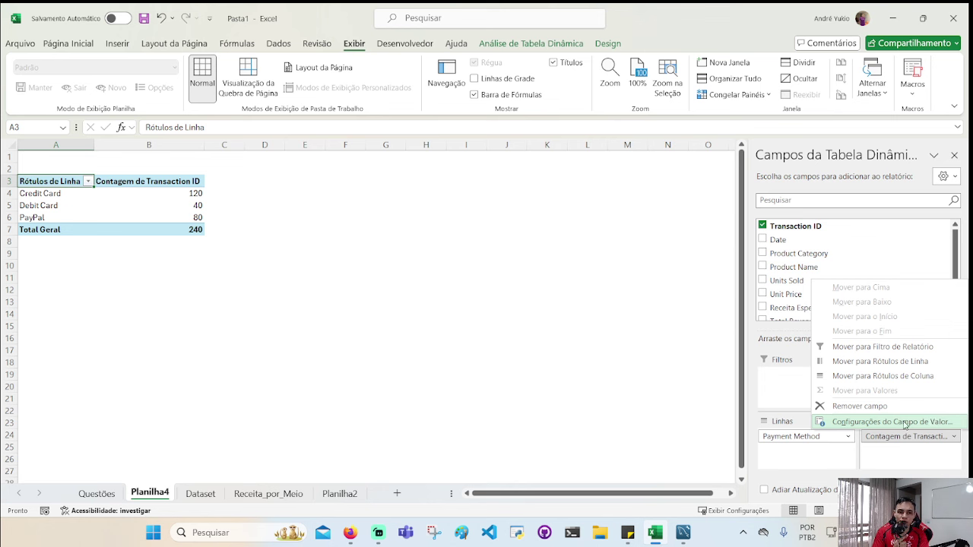
{"action": "left_click", "coordinate": [905, 422]}
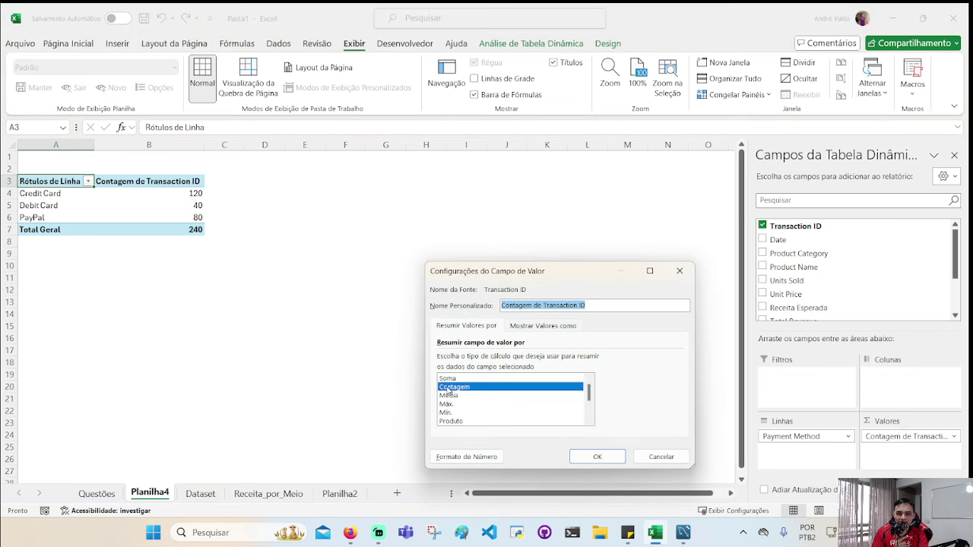
{"action": "left_click", "coordinate": [659, 458]}
{"action": "left_click_drag", "start_coordinate": [195, 193], "coordinate": [190, 230]}
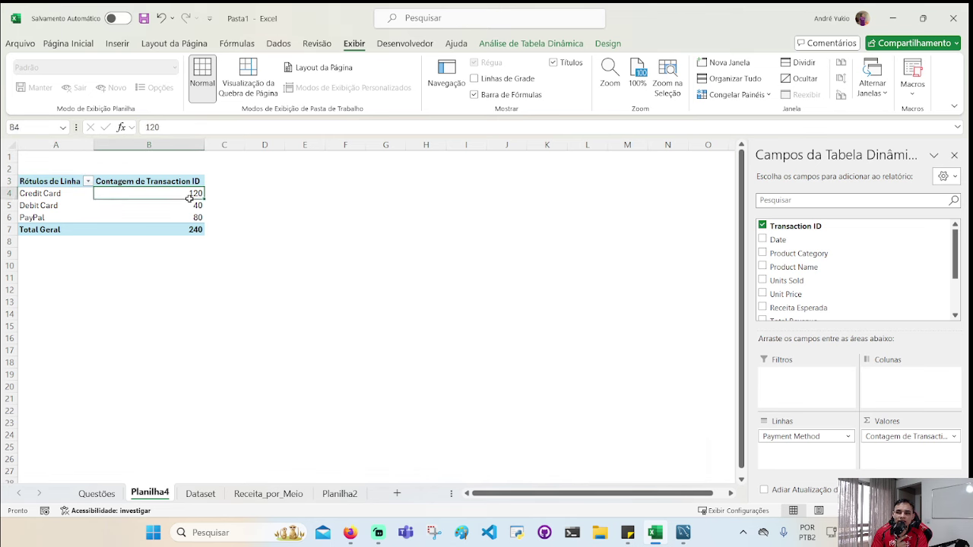
- Move Planilha4 after Receita_por_Meio and compare its counts with the revenue pivot
{"action": "left_click", "coordinate": [222, 248]}
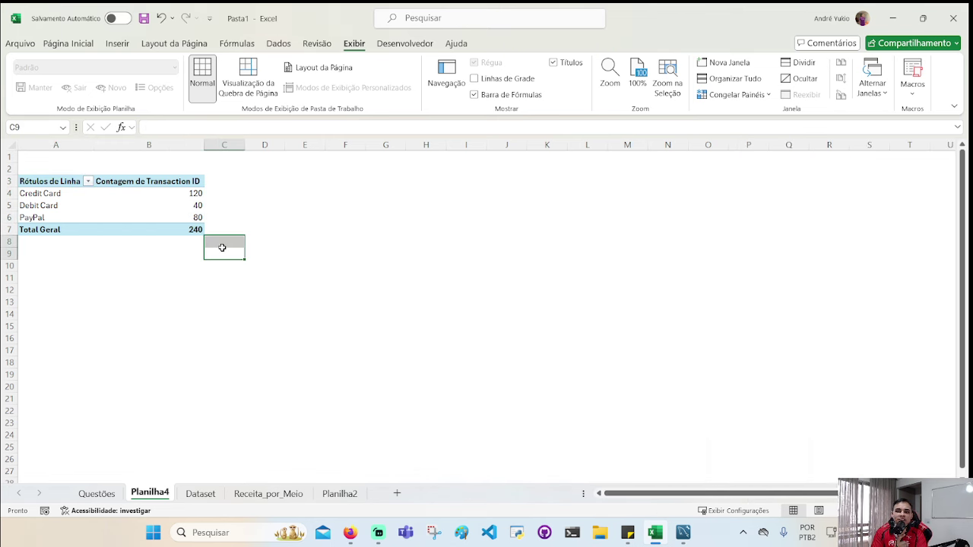
{"action": "left_click", "coordinate": [176, 197]}
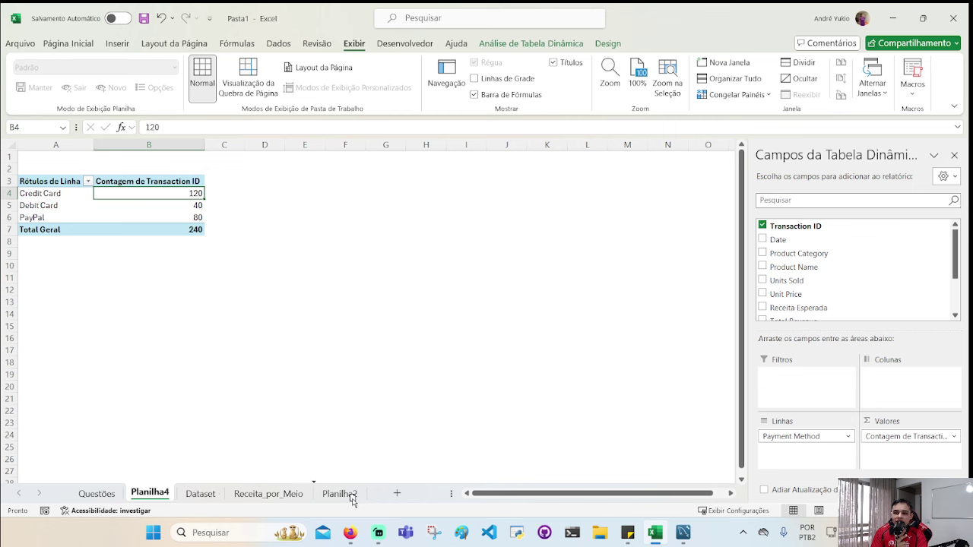
{"action": "left_click_drag", "start_coordinate": [351, 499], "coordinate": [338, 497]}
{"action": "left_click", "coordinate": [220, 502]}
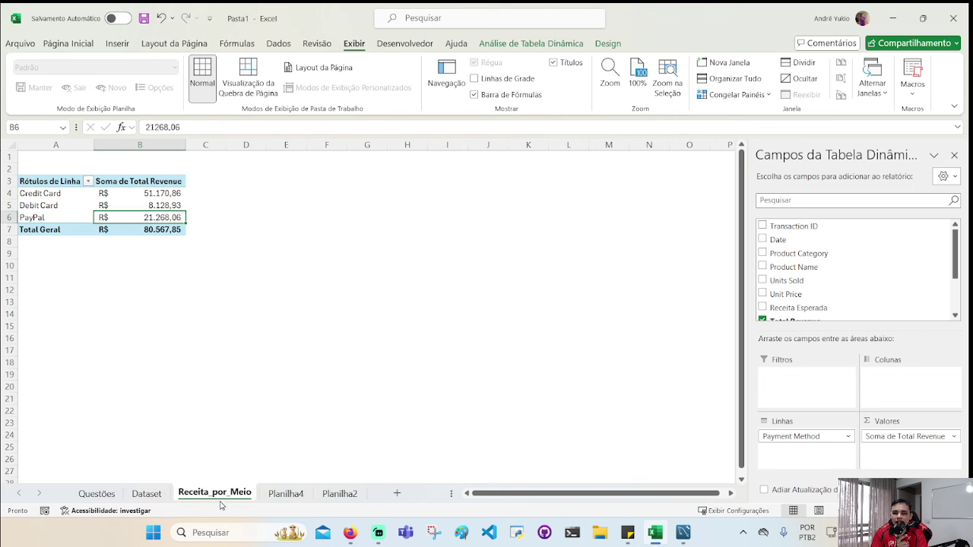
{"action": "left_click", "coordinate": [162, 198]}
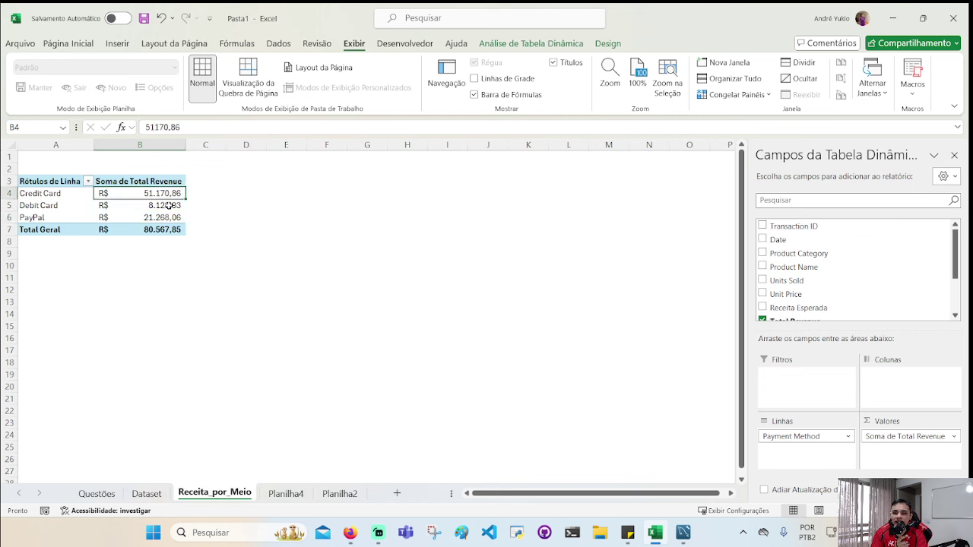
{"action": "left_click", "coordinate": [286, 493]}
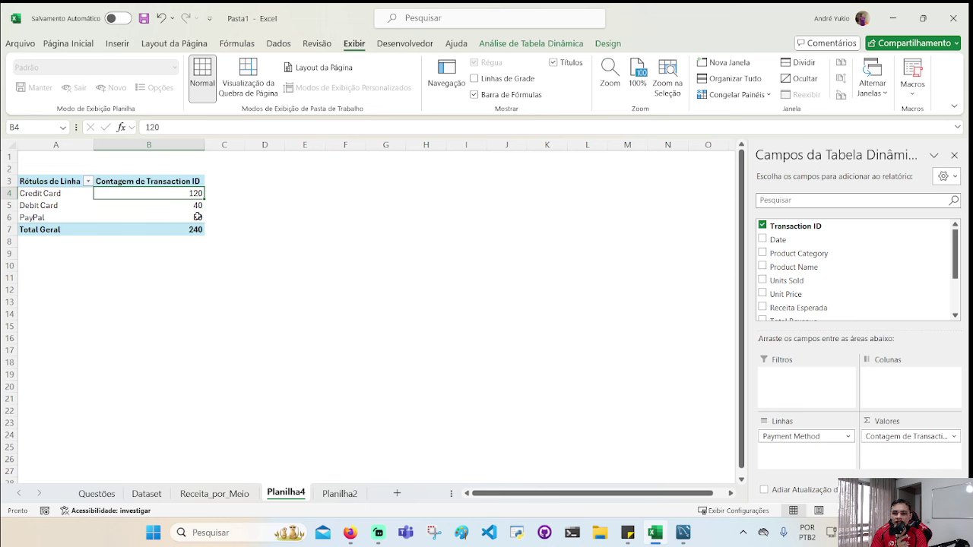
{"action": "left_click", "coordinate": [198, 218]}
{"action": "left_click", "coordinate": [190, 193]}
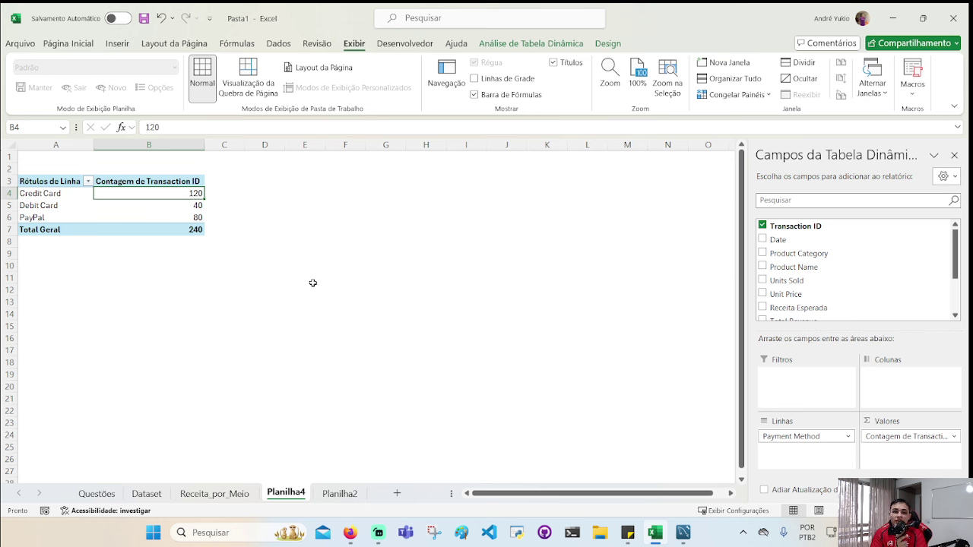
- Show the counts as % do Total Geral: Credit Card 50,00%, Debit Card 16,67%, PayPal 33,33%
{"action": "left_click", "coordinate": [956, 437]}
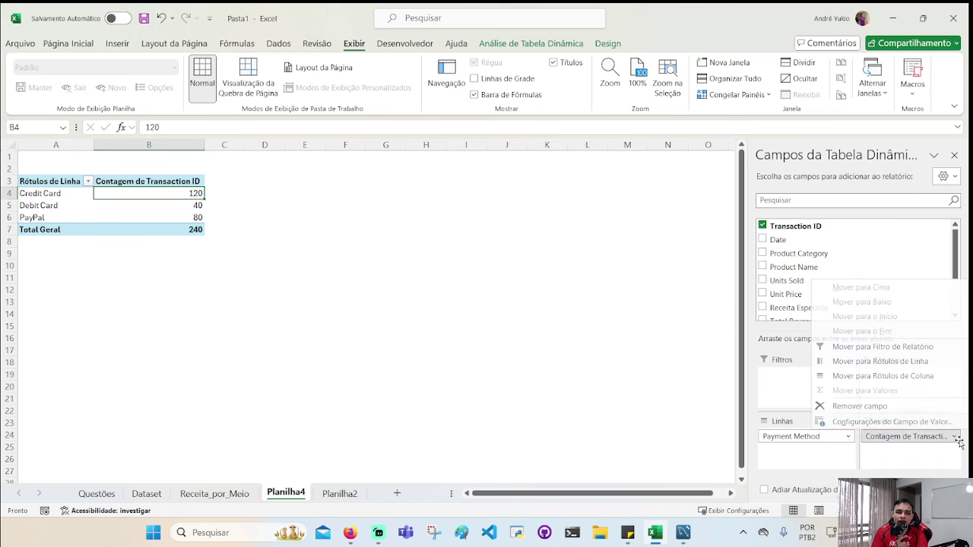
{"action": "left_click", "coordinate": [914, 422]}
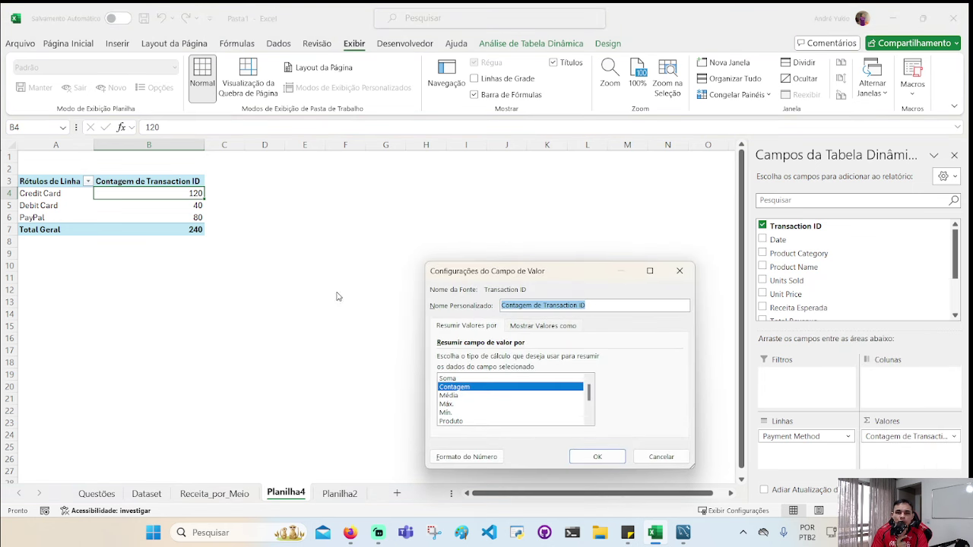
{"action": "left_click", "coordinate": [537, 327]}
{"action": "left_click", "coordinate": [493, 360]}
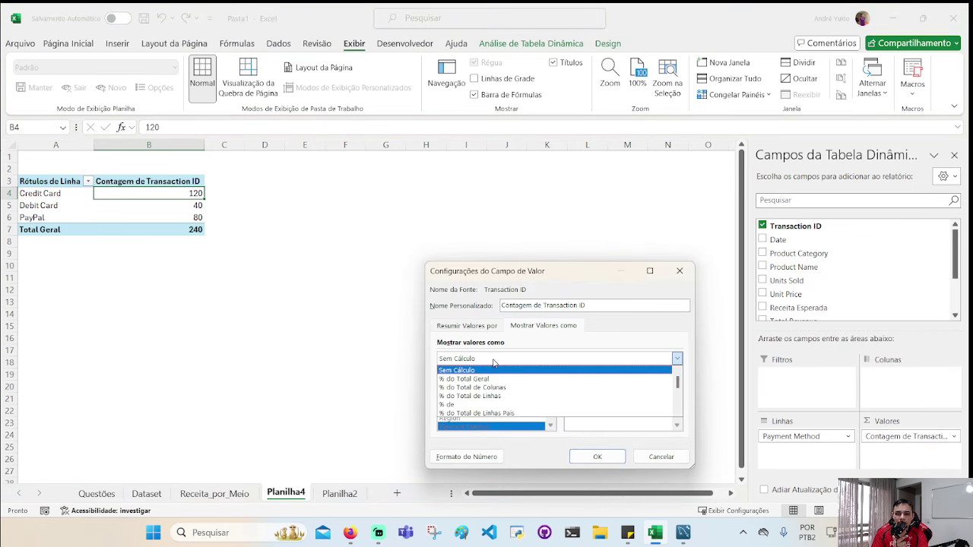
{"action": "left_click", "coordinate": [510, 378]}
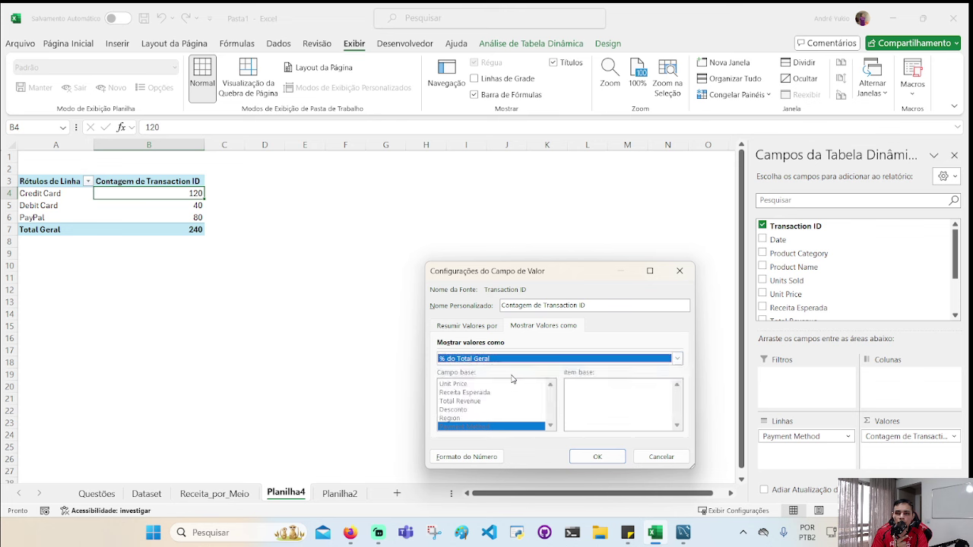
{"action": "left_click", "coordinate": [597, 456]}
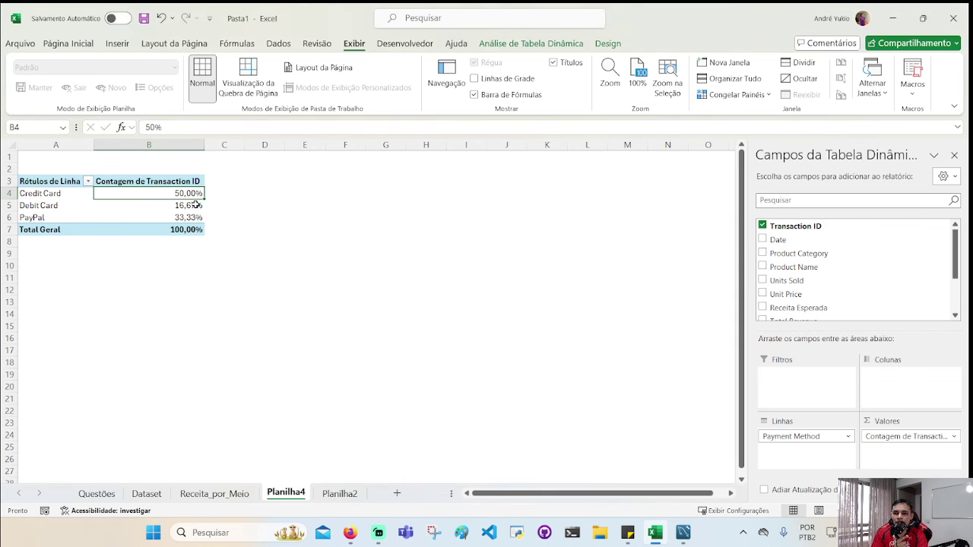
{"action": "left_click_drag", "start_coordinate": [189, 194], "coordinate": [191, 217]}
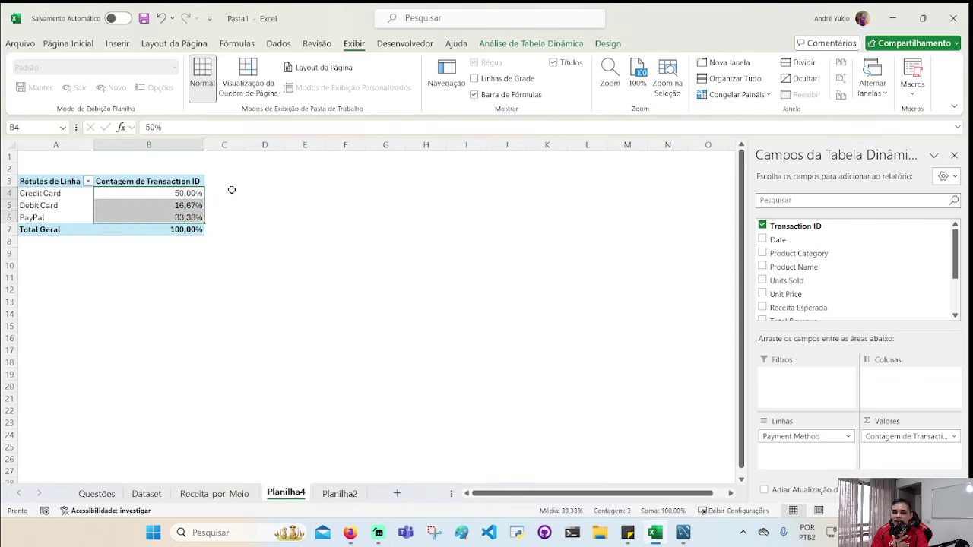
{"action": "left_click", "coordinate": [231, 191]}
{"action": "left_click", "coordinate": [188, 195]}
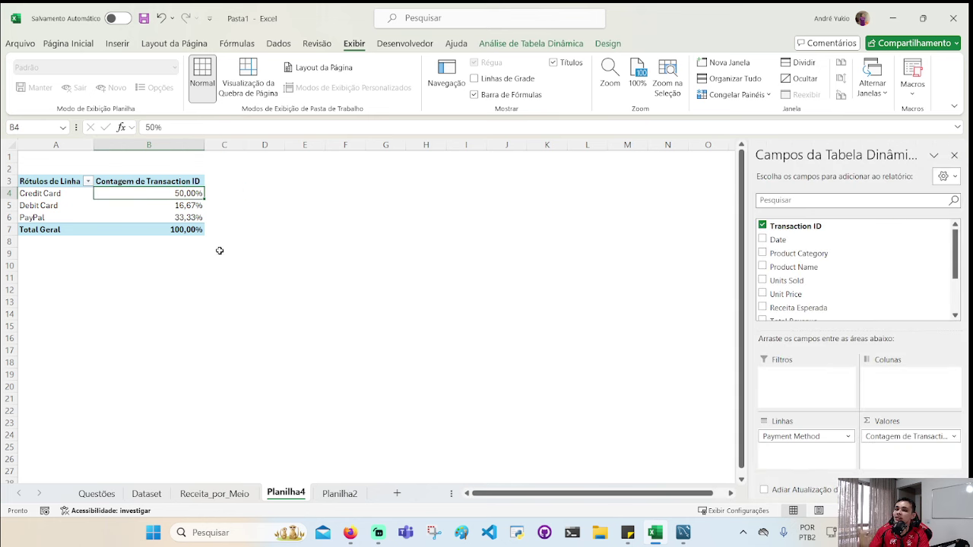
- Rename the Planilha4 tab to Qtd_por_Meio using Renomear
{"action": "right_click", "coordinate": [296, 495]}
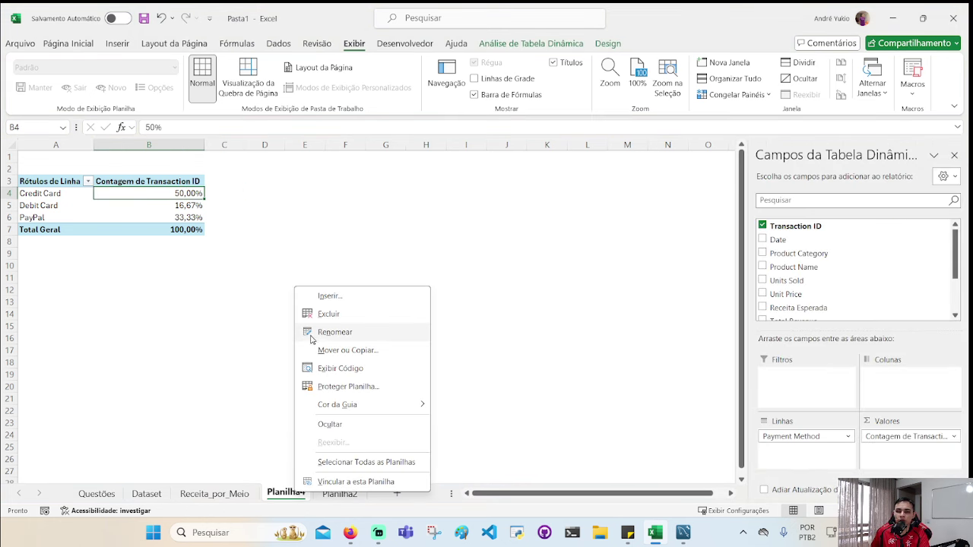
{"action": "left_click", "coordinate": [322, 338]}
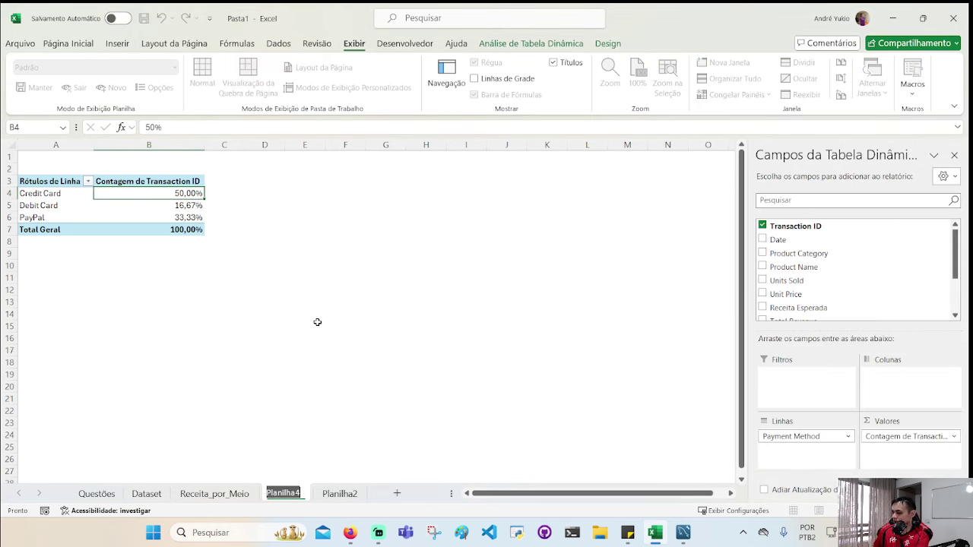
{"action": "type", "text": "Qtd_por_Mei"}
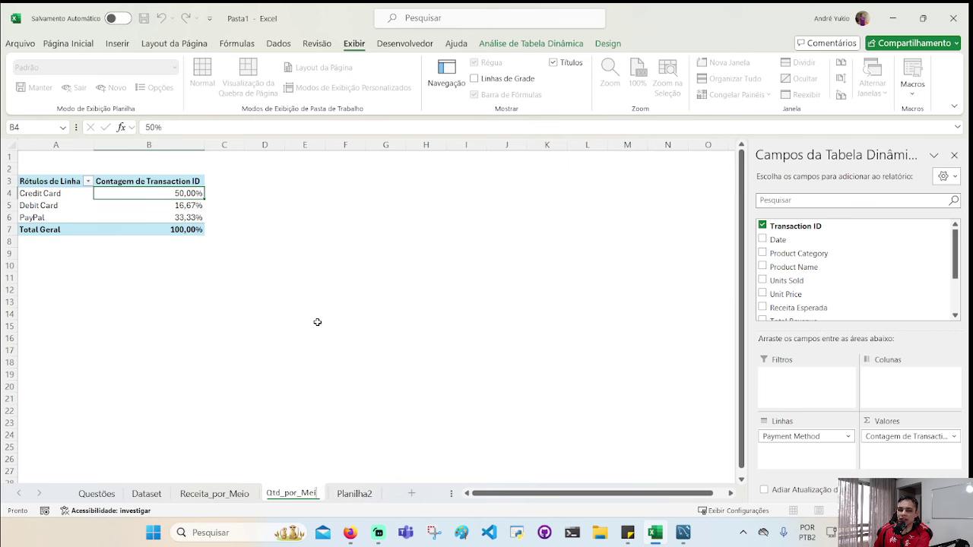
{"action": "type", "text": "o"}
{"action": "key", "text": "Return"}
{"action": "left_click", "coordinate": [317, 322]}
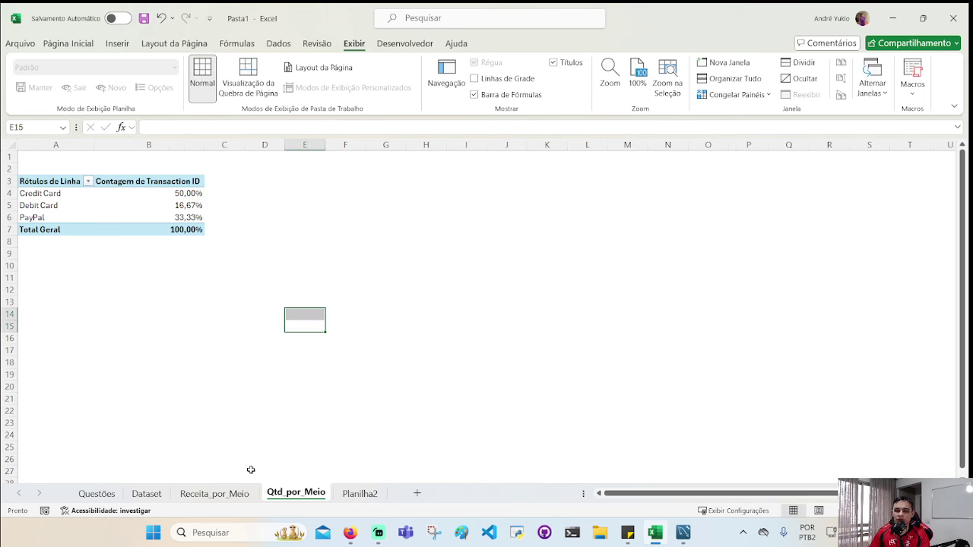
- On Receita_por_Meio, show Soma de Total Revenue as % do Total Geral (Credit Card 63,51%, Debit Card 10,09%, PayPal 26,40%)
{"action": "left_click", "coordinate": [215, 493]}
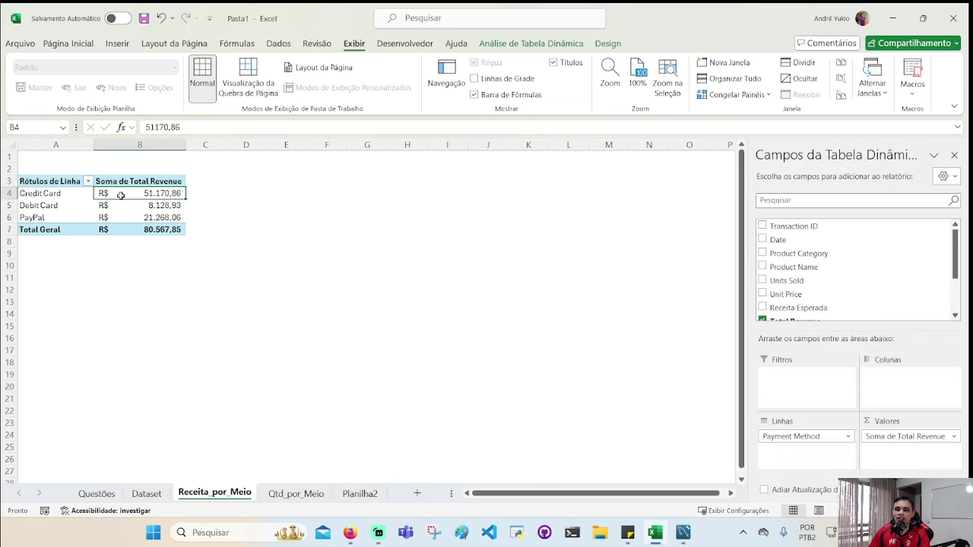
{"action": "left_click", "coordinate": [909, 437]}
{"action": "left_click", "coordinate": [897, 424]}
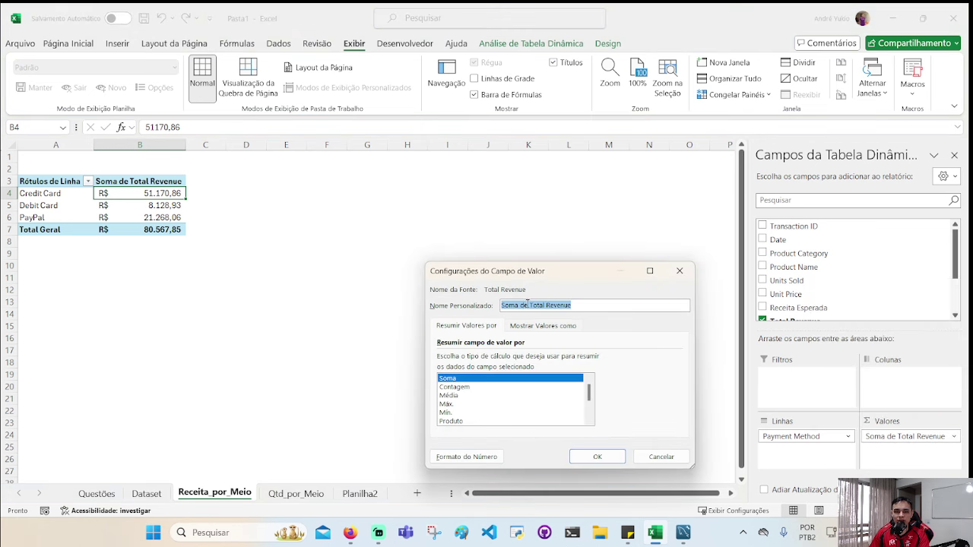
{"action": "left_click", "coordinate": [527, 304]}
{"action": "left_click", "coordinate": [543, 325]}
{"action": "left_click", "coordinate": [503, 357]}
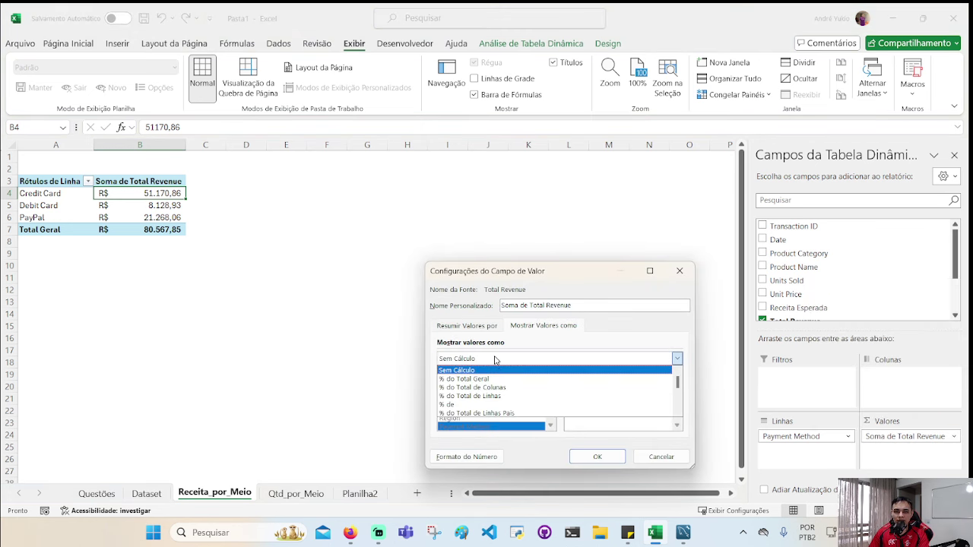
{"action": "left_click", "coordinate": [501, 378]}
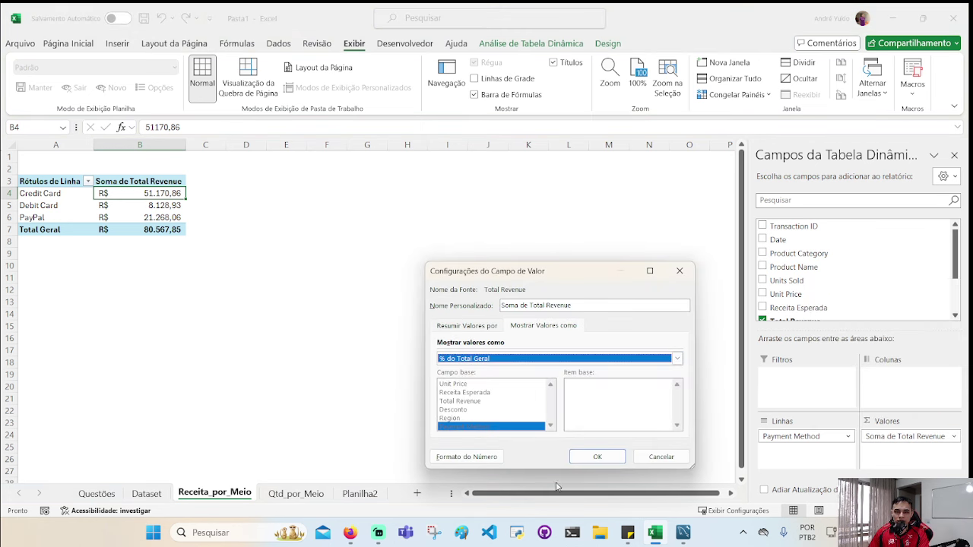
{"action": "left_click", "coordinate": [597, 458]}
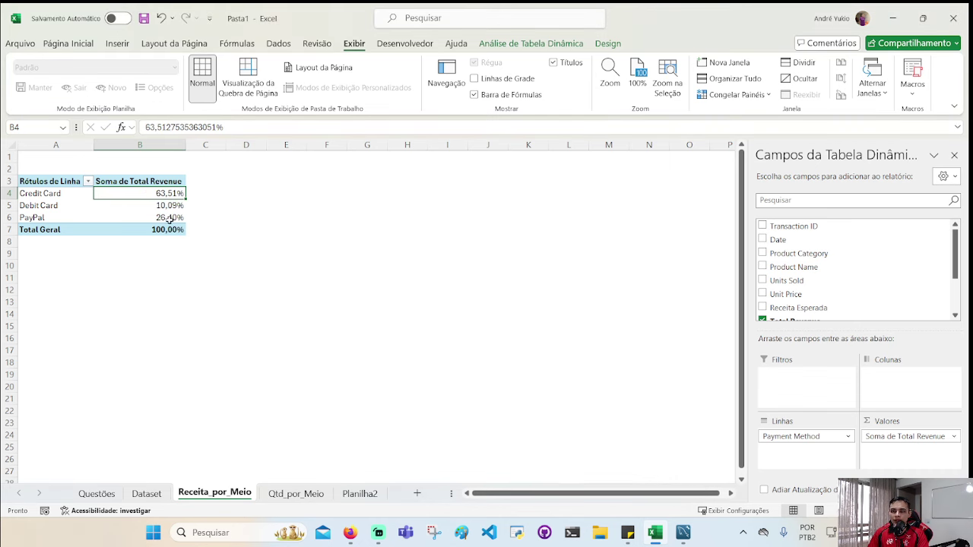
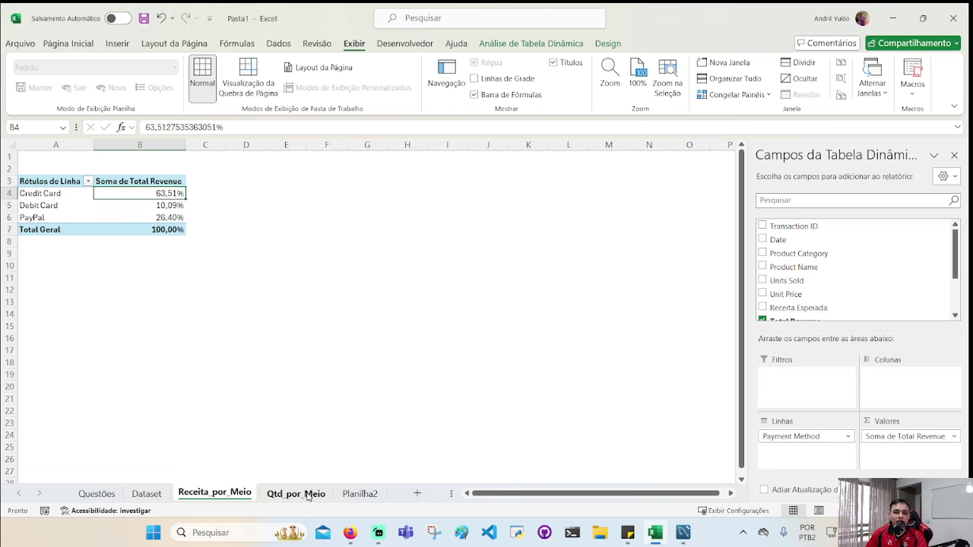
- Set the Receita_por_Meio revenue field to Sem Cálculo so actual revenue sums show
{"action": "left_click", "coordinate": [920, 439]}
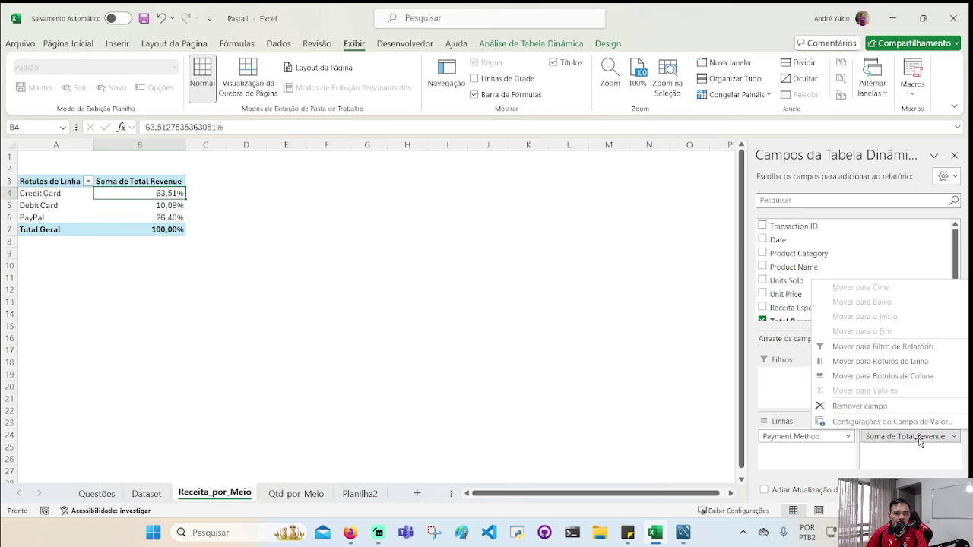
{"action": "left_click", "coordinate": [911, 422]}
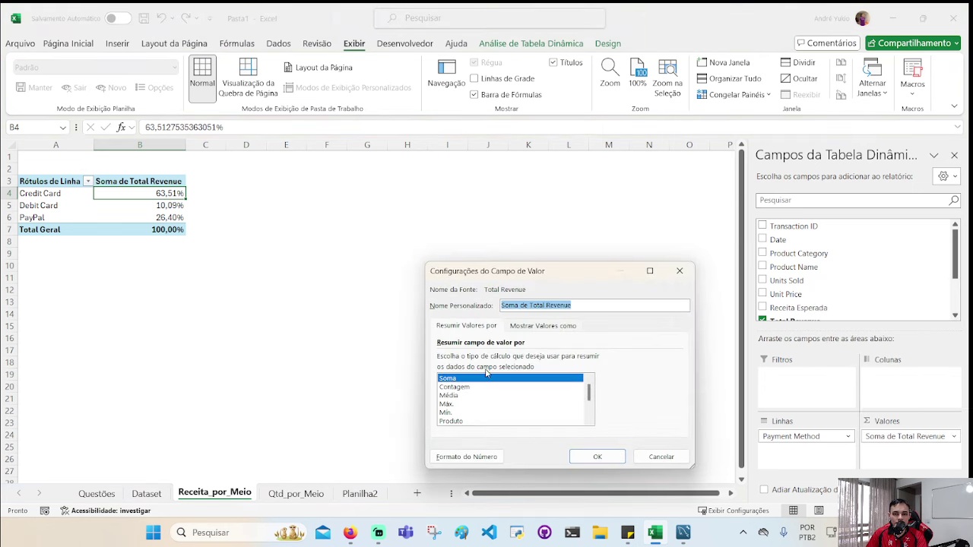
{"action": "left_click_drag", "start_coordinate": [485, 398], "coordinate": [494, 389]}
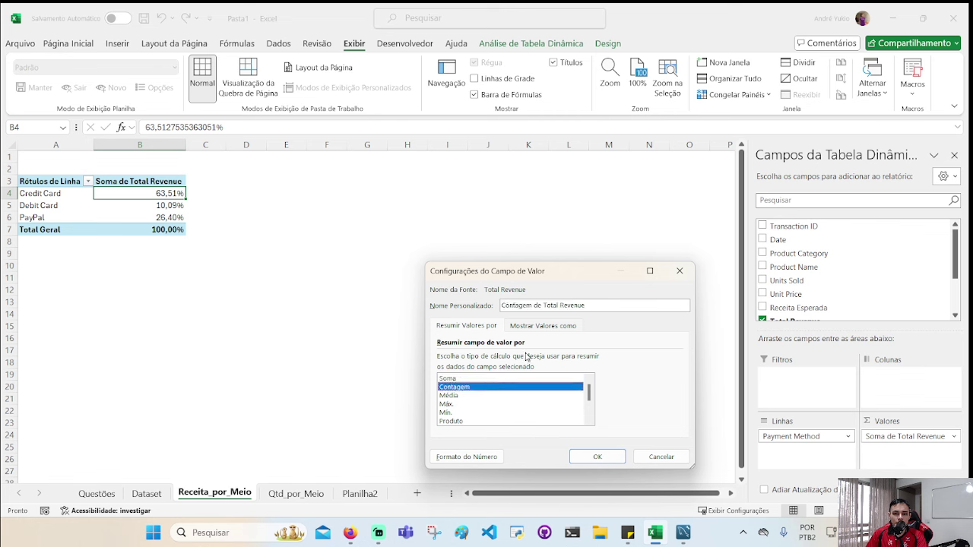
{"action": "left_click", "coordinate": [483, 378]}
{"action": "left_click", "coordinate": [521, 326]}
{"action": "left_click", "coordinate": [497, 357]}
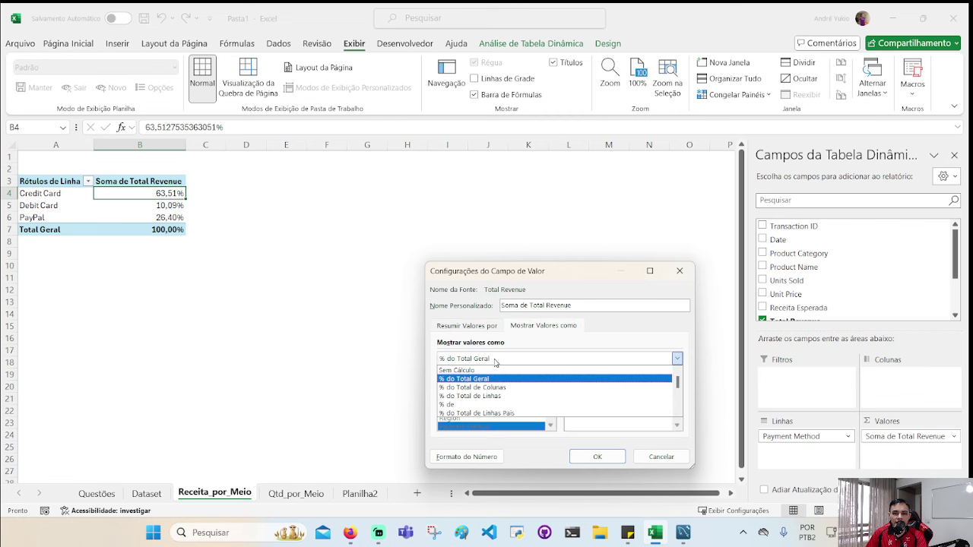
{"action": "left_click", "coordinate": [492, 371]}
{"action": "left_click", "coordinate": [593, 457]}
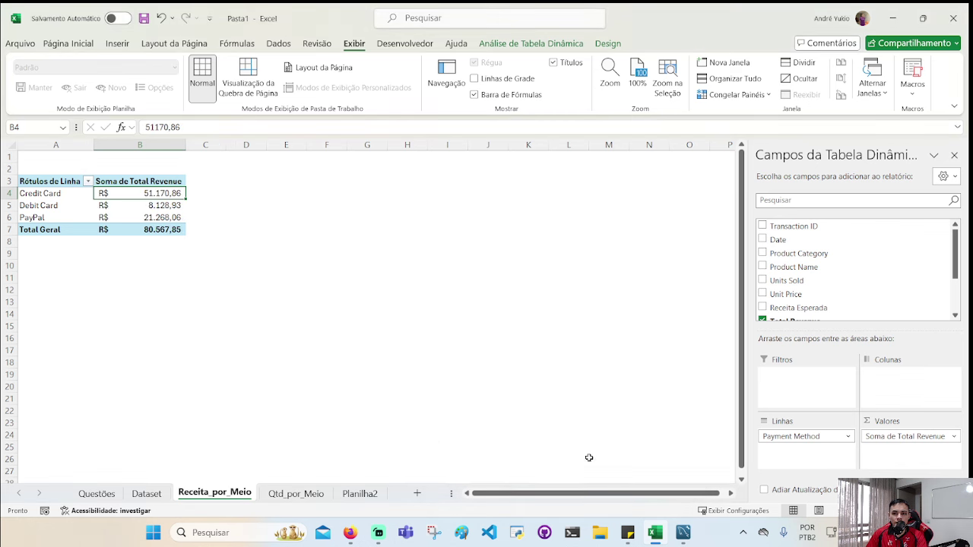
- Set the Qtd_por_Meio count field to Sem Cálculo, showing raw counts 120, 40, 80
{"action": "left_click", "coordinate": [296, 493]}
{"action": "left_click", "coordinate": [145, 194]}
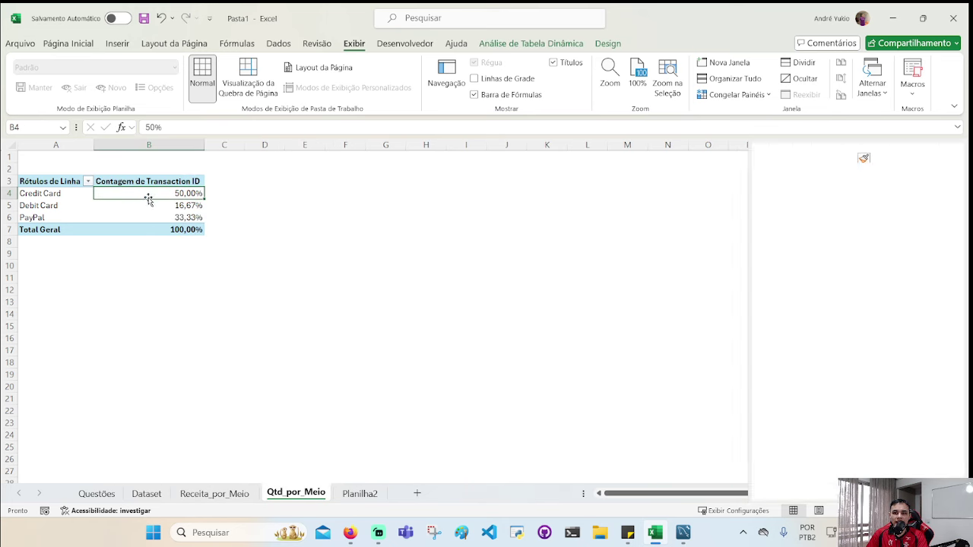
{"action": "left_click", "coordinate": [912, 436]}
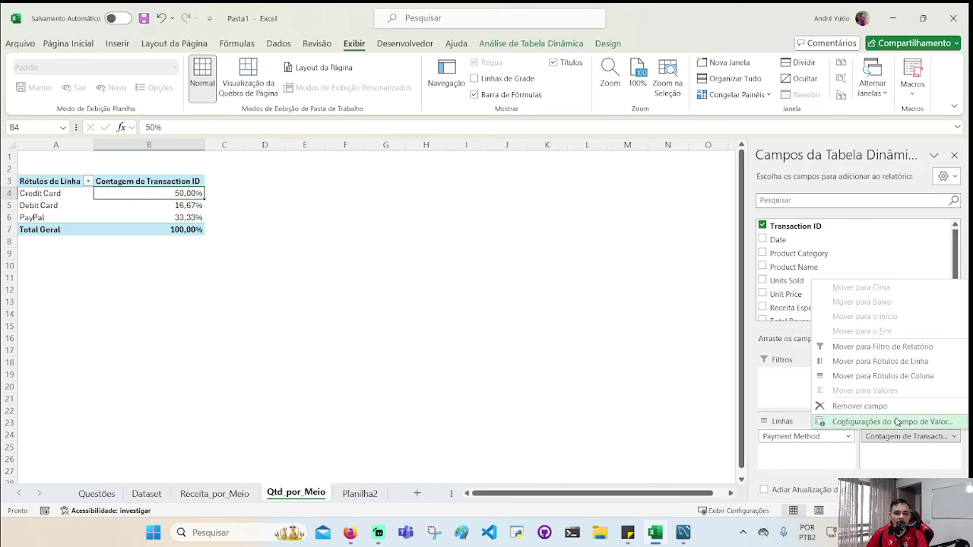
{"action": "left_click", "coordinate": [899, 421]}
{"action": "left_click", "coordinate": [542, 306]}
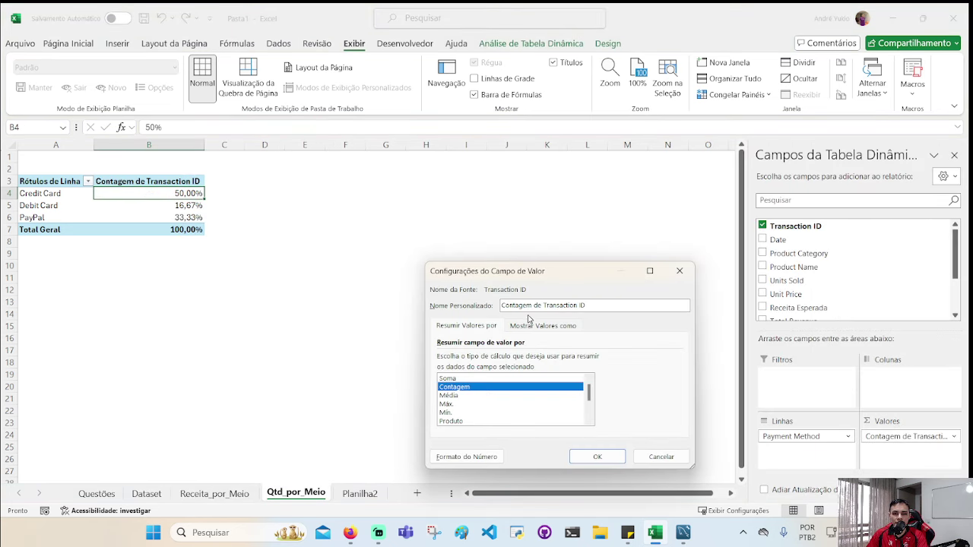
{"action": "left_click", "coordinate": [541, 326]}
{"action": "left_click", "coordinate": [536, 353]}
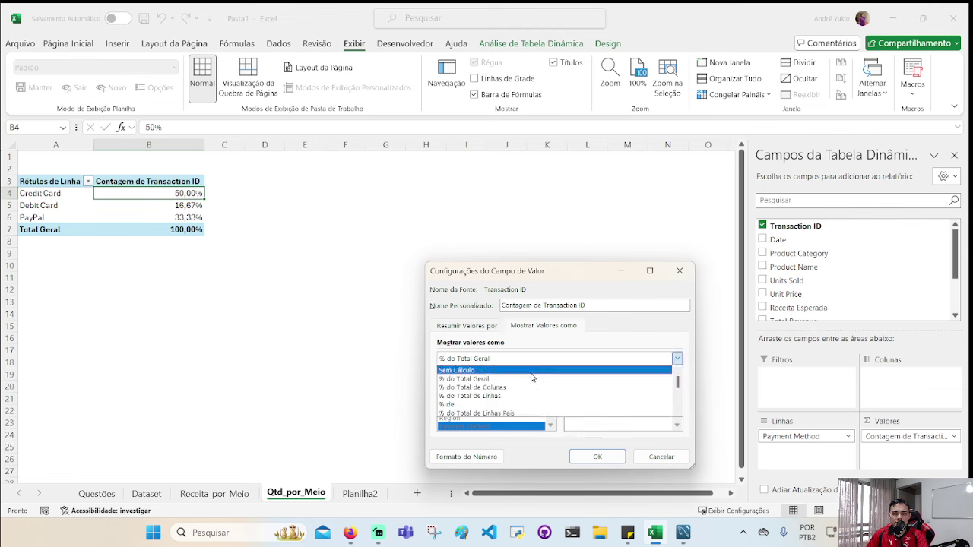
{"action": "left_click", "coordinate": [535, 379]}
{"action": "left_click", "coordinate": [595, 457]}
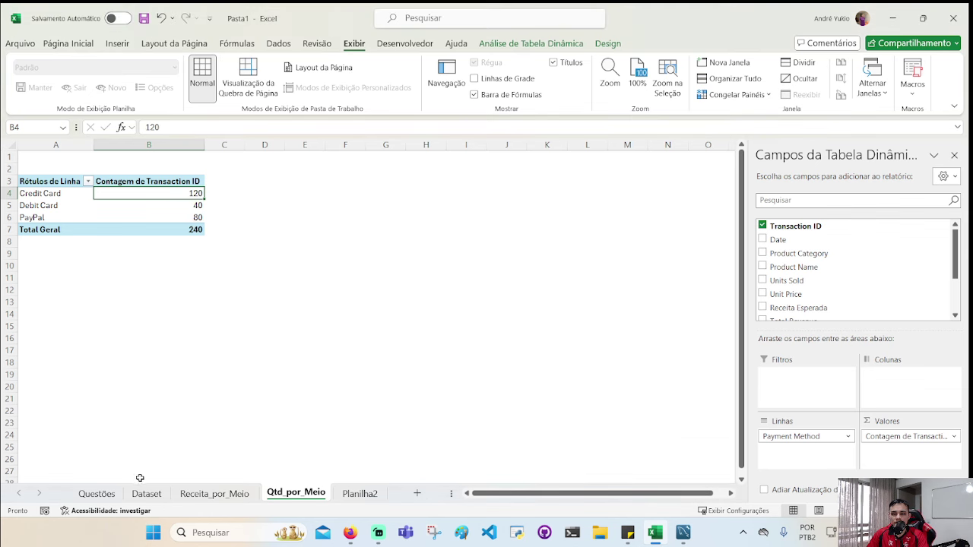
- Enter answer 2 in Questões A8 (credit card: 50% of purchases, 63% of revenue), styled like A7
{"action": "left_click", "coordinate": [111, 492]}
{"action": "type", "text": "2"}
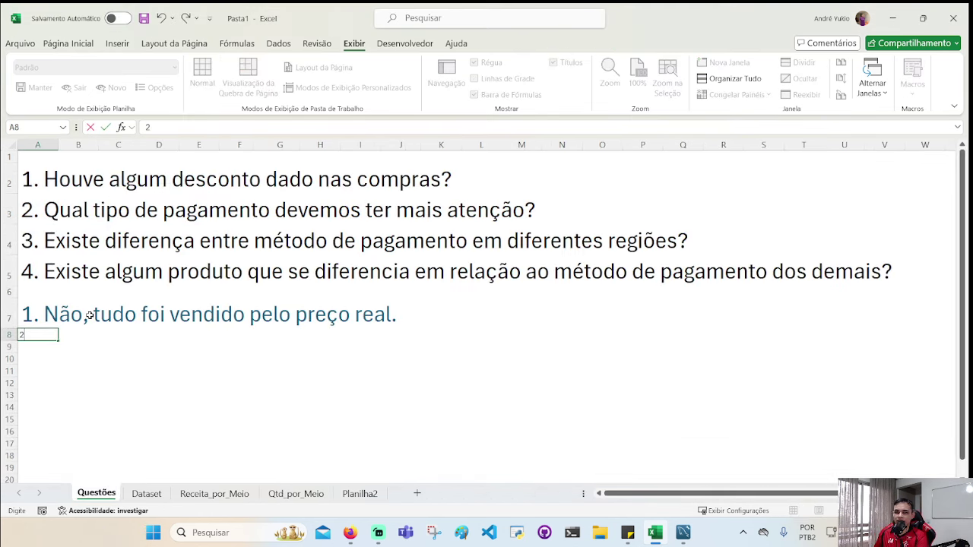
{"action": "type", "text": ". Cartão"}
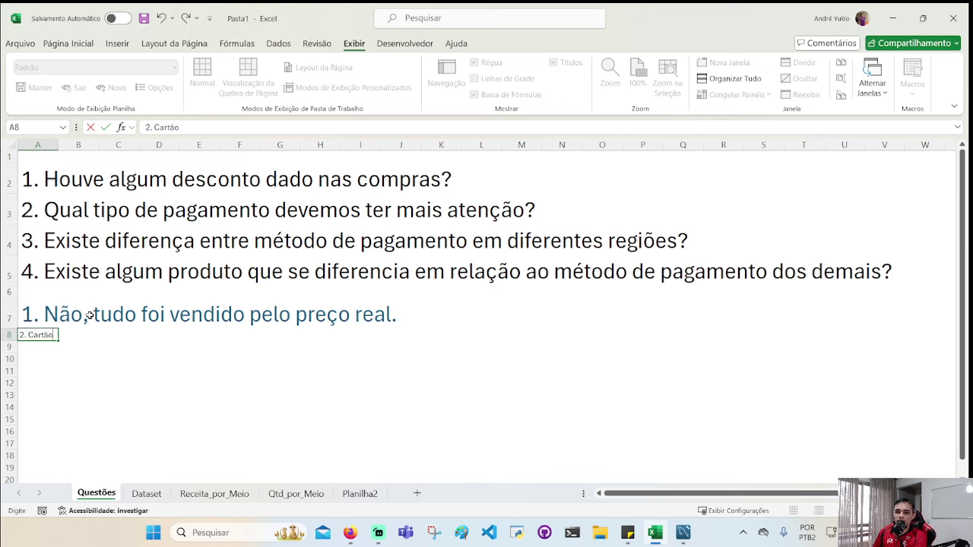
{"action": "type", "text": " de d"}
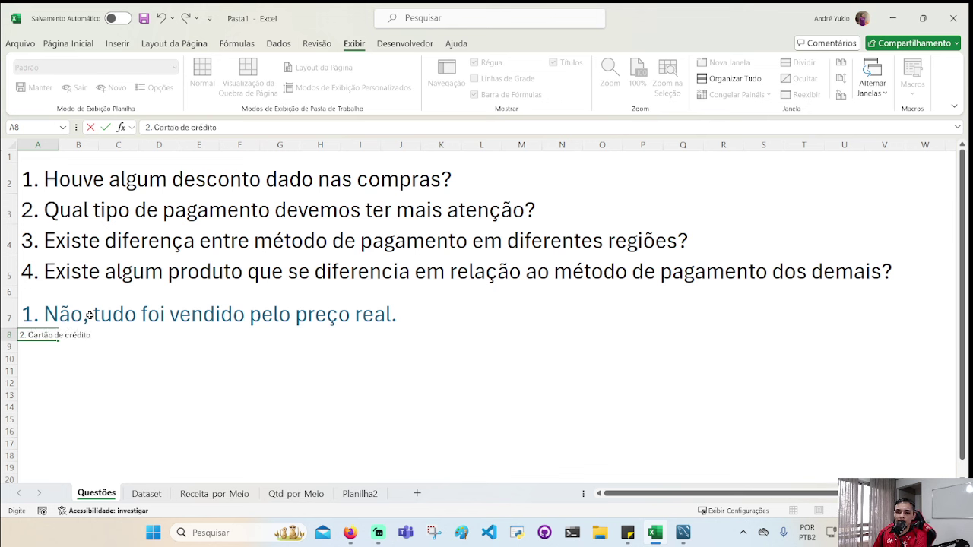
{"action": "type", "text": "é o mais relevant"}
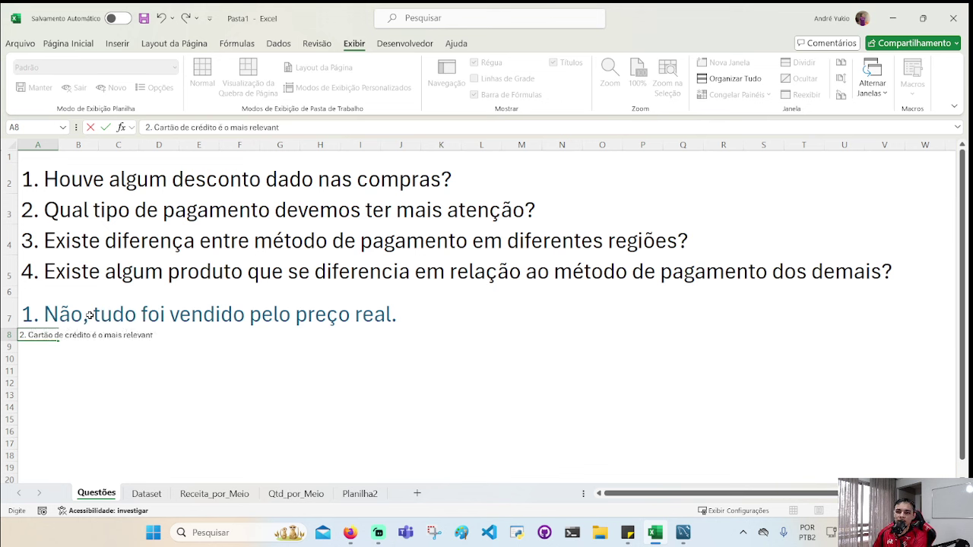
{"action": "type", "text": "e, tanto em compras"}
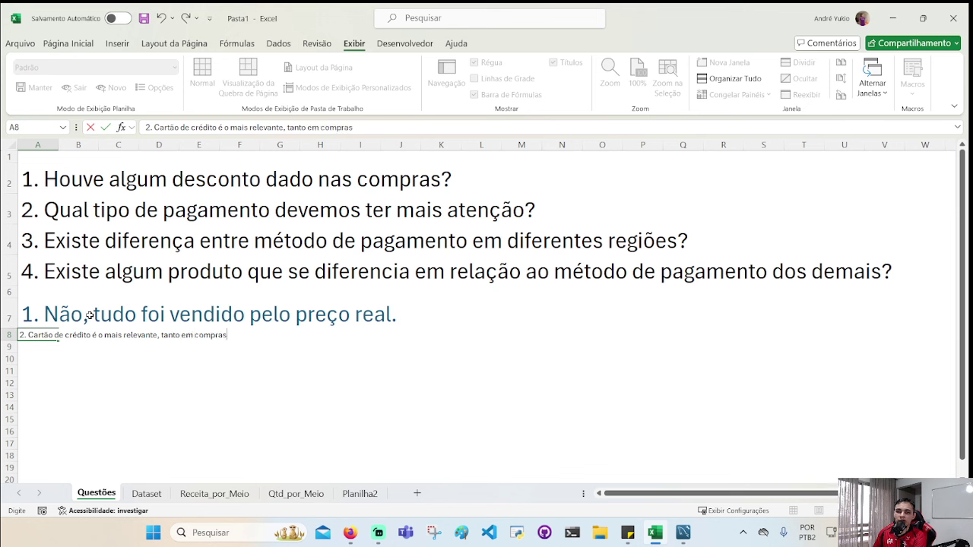
{"action": "type", "text": ", quanto em re"}
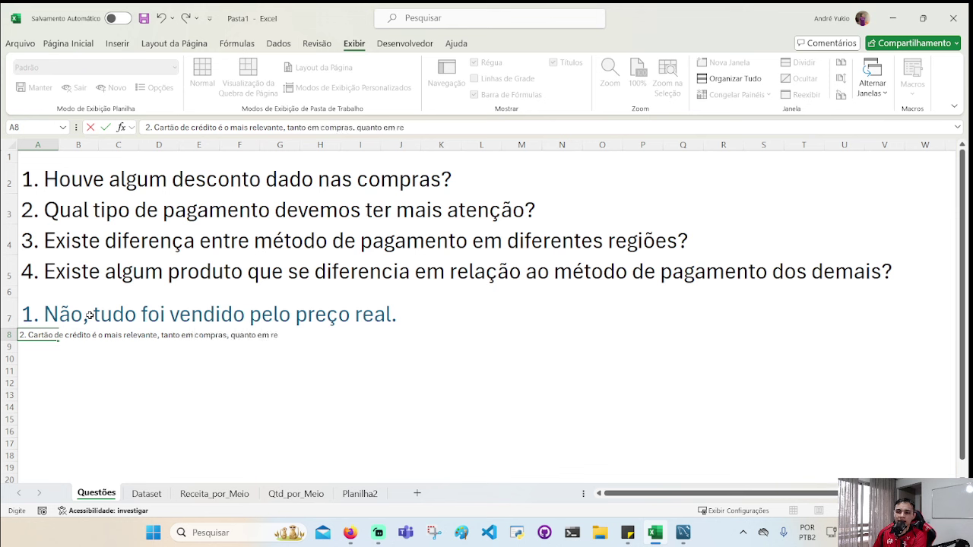
{"action": "type", "text": "ceita. E"}
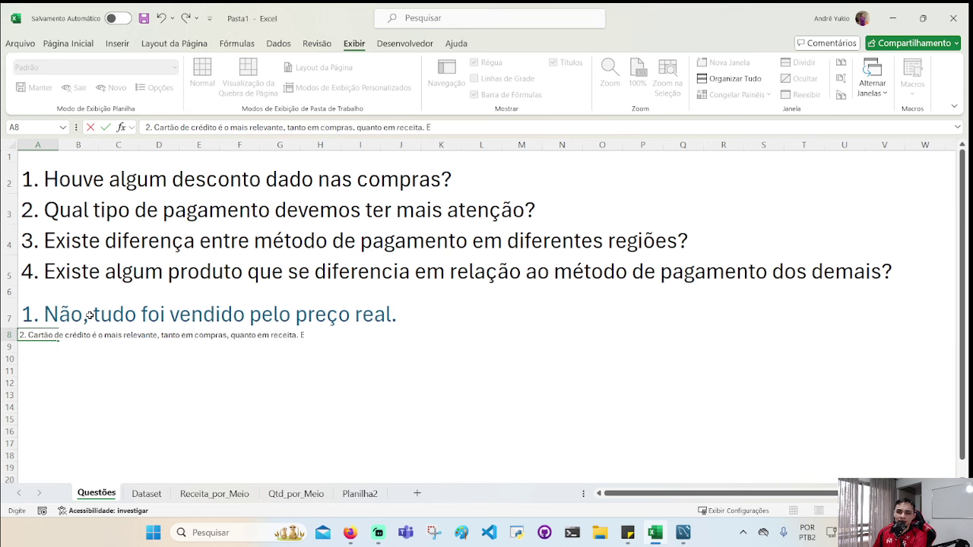
{"action": "type", "text": "le representa"}
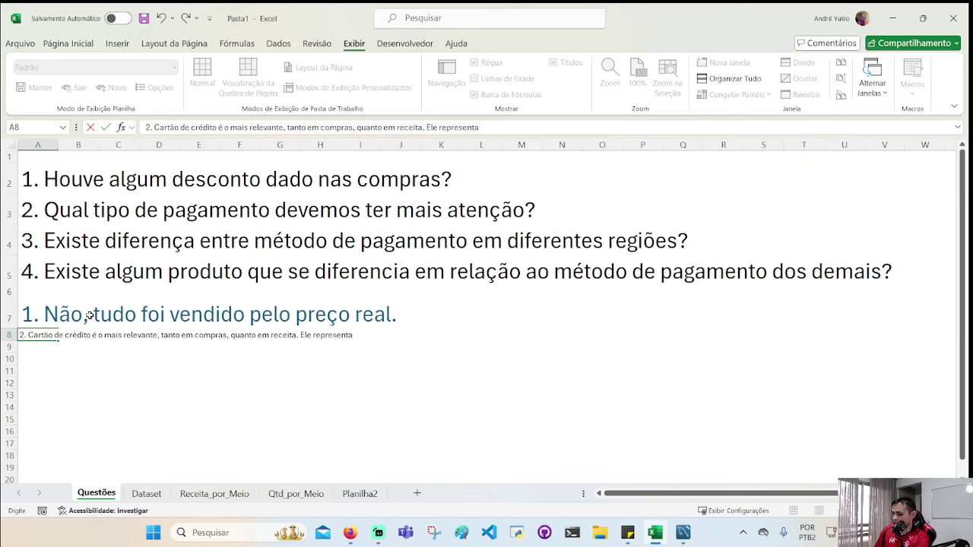
{"action": "type", "text": " 50% das compras 4"}
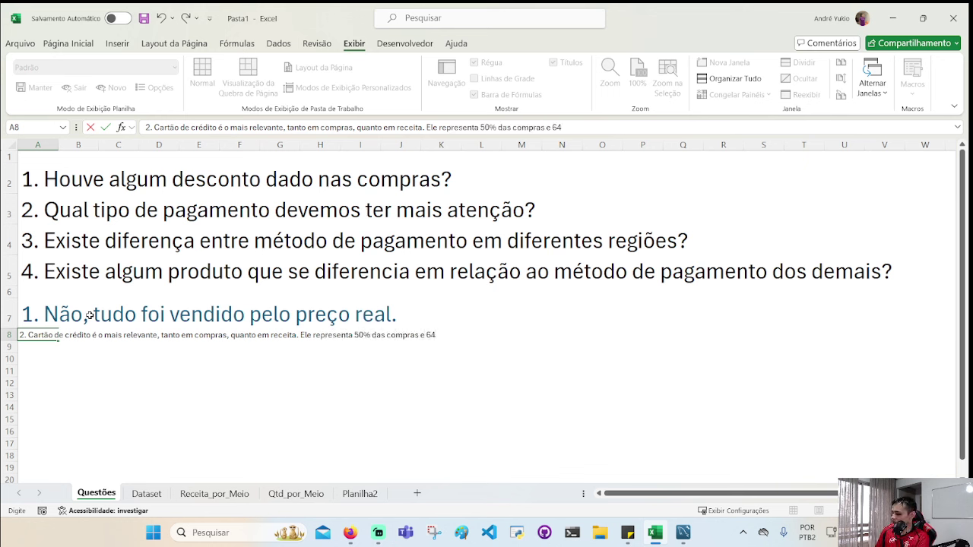
{"action": "type", "text": " da re"}
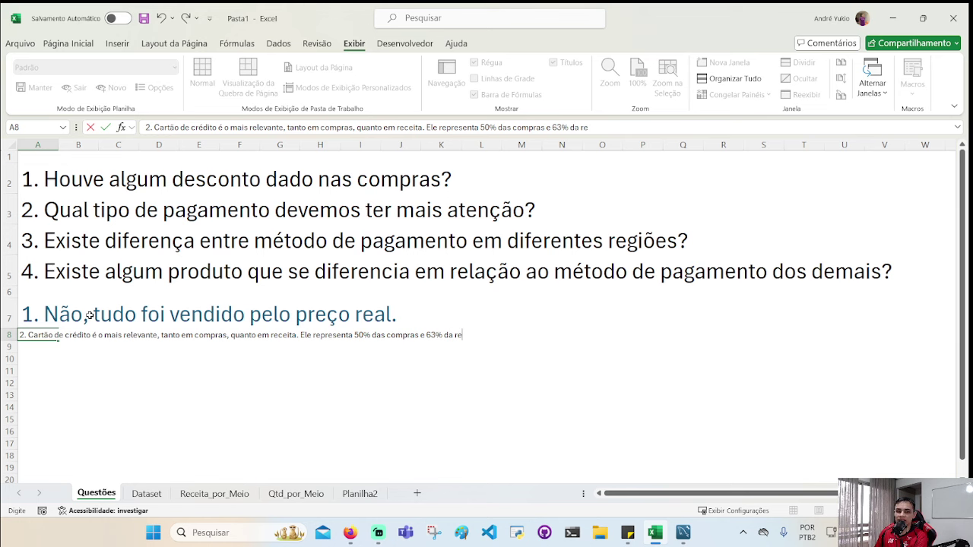
{"action": "type", "text": "ceita."}
{"action": "key", "text": "ctrl+Return"}
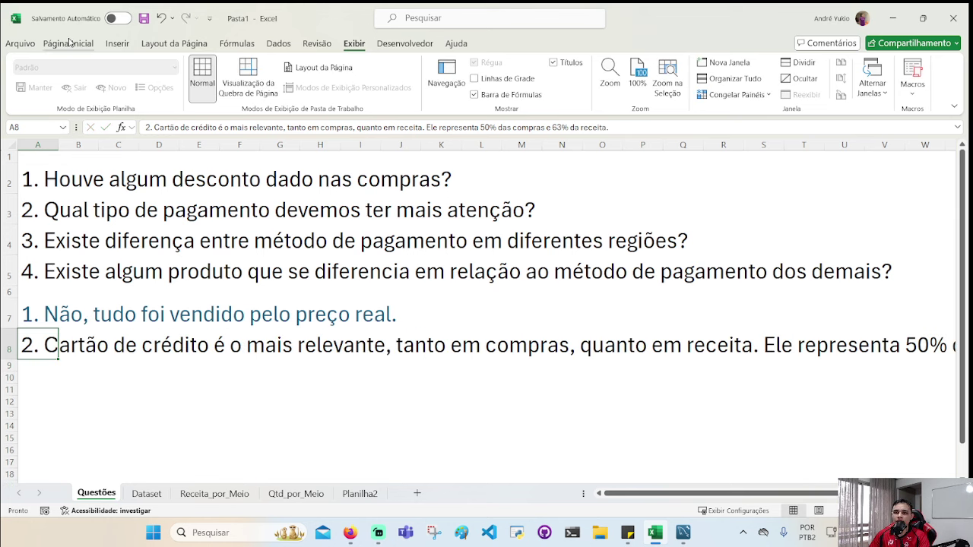
{"action": "left_click", "coordinate": [68, 43]}
{"action": "left_click", "coordinate": [202, 87]}
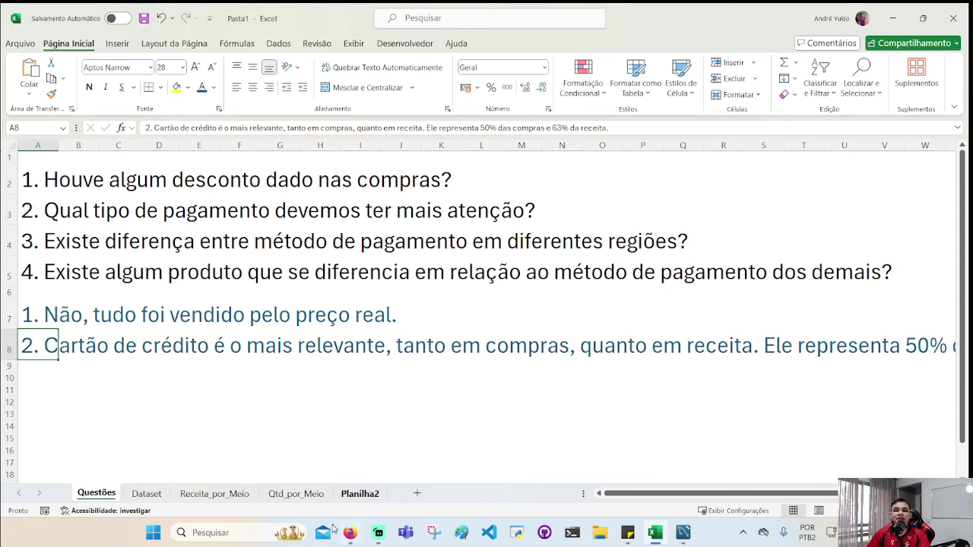
- Insert a PivotTable from the Dataset table onto a new sheet
{"action": "left_click", "coordinate": [146, 494]}
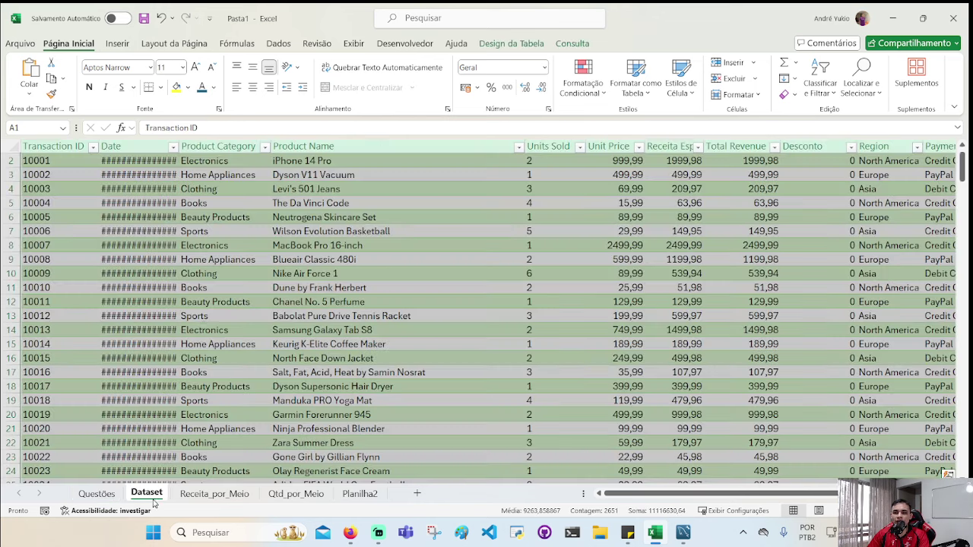
{"action": "left_click", "coordinate": [119, 44]}
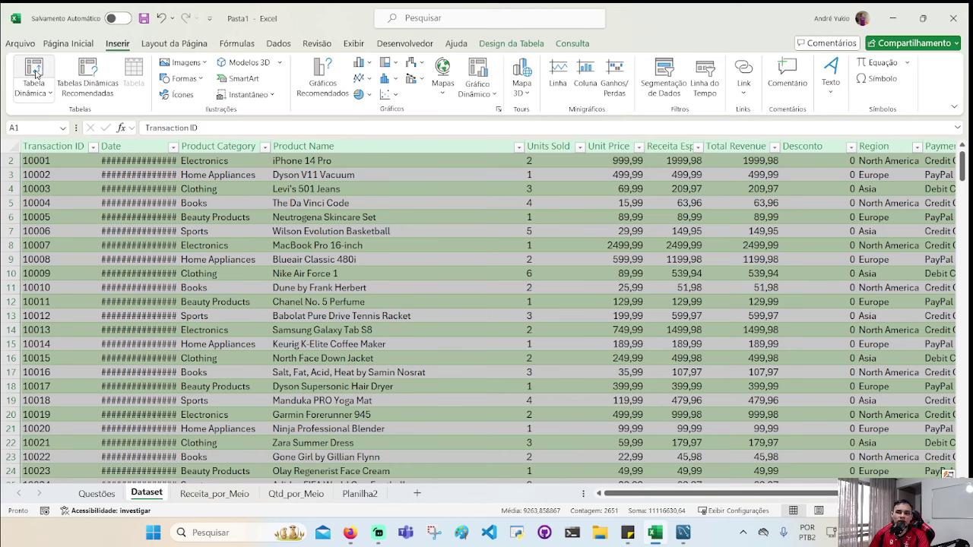
{"action": "left_click", "coordinate": [47, 97]}
{"action": "left_click", "coordinate": [70, 113]}
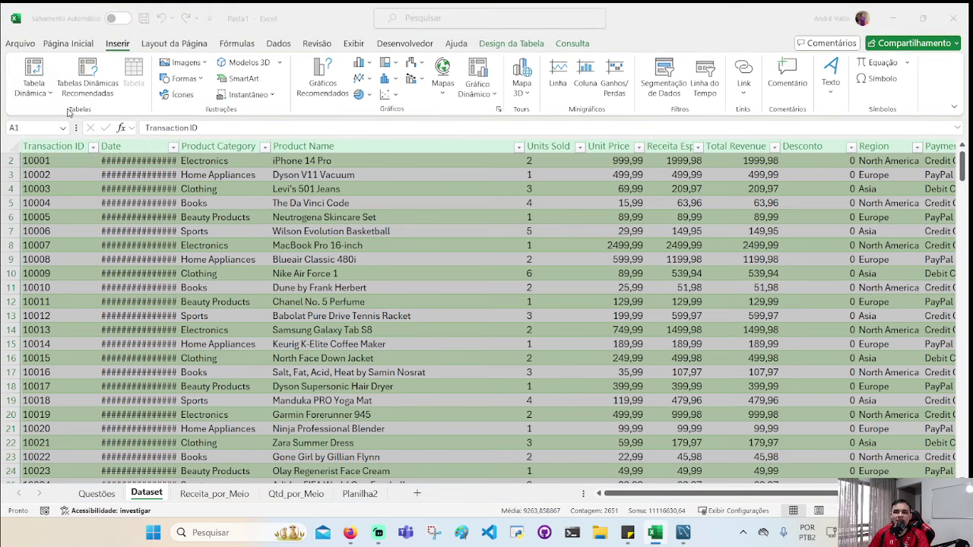
{"action": "left_click", "coordinate": [608, 454]}
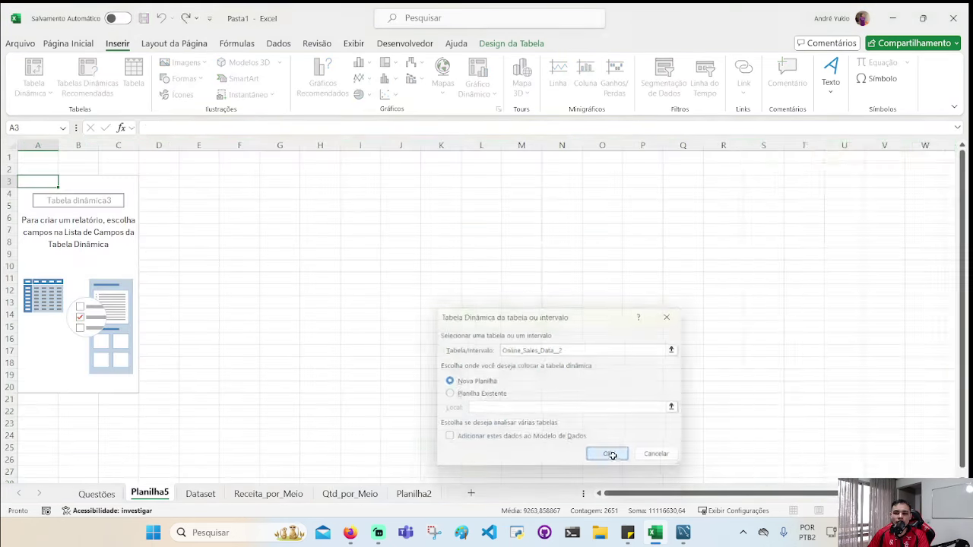
- Move the new sheet after Qtd_por_Meio and rename it Meio_por_Regiao
{"action": "left_click_drag", "start_coordinate": [159, 490], "coordinate": [368, 495]}
{"action": "right_click", "coordinate": [368, 497]}
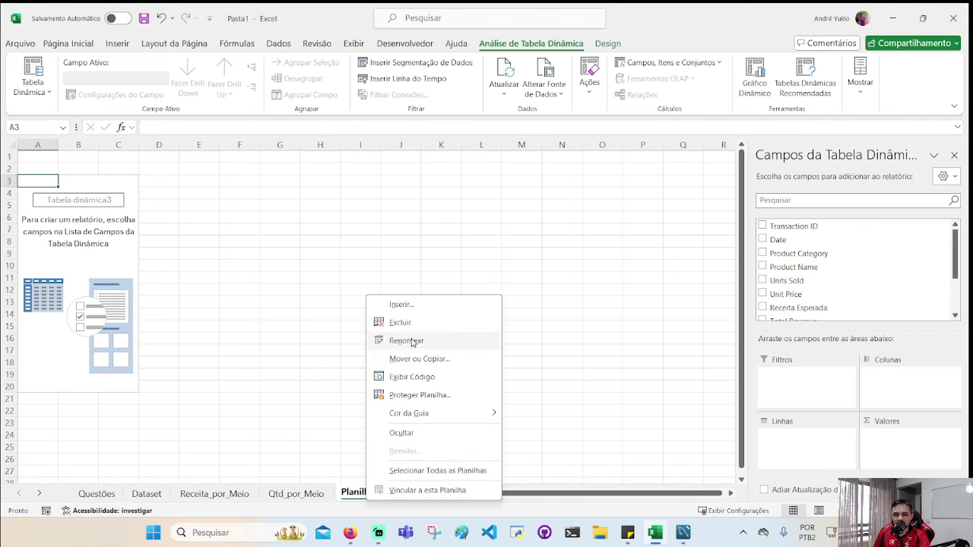
{"action": "left_click", "coordinate": [408, 340]}
{"action": "type", "text": "Meio"}
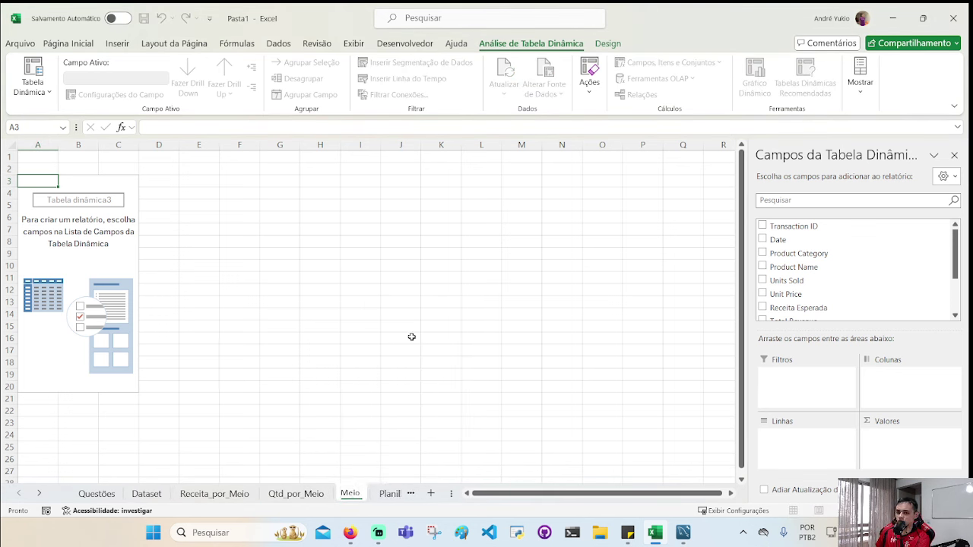
{"action": "type", "text": "_por_Regiao"}
{"action": "key", "text": "Return"}
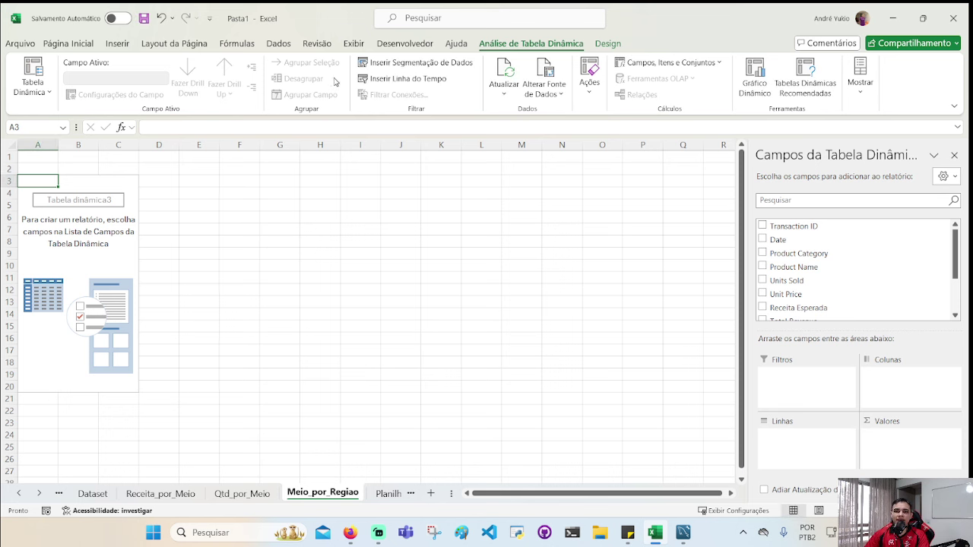
- Hide the sheet gridlines and place Payment Method in the pivot rows
{"action": "left_click", "coordinate": [351, 46]}
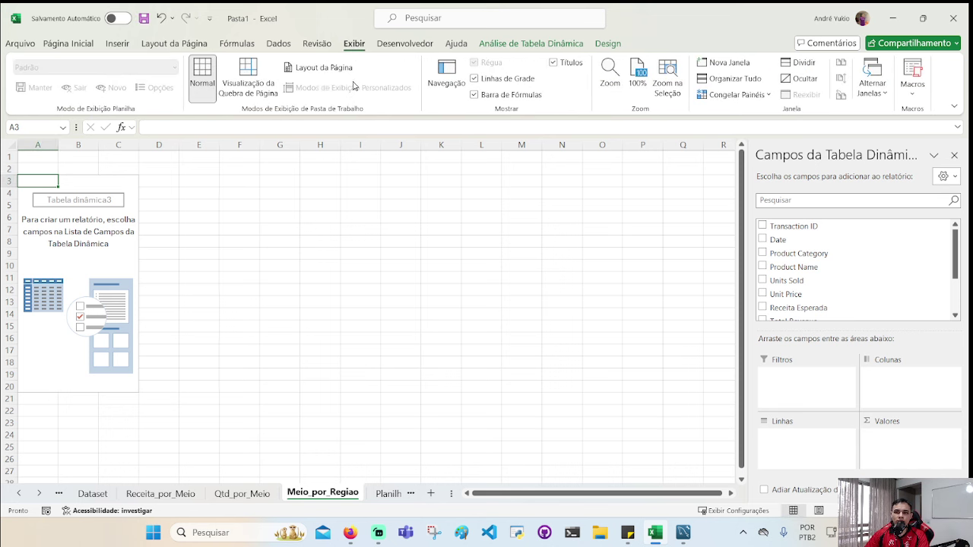
{"action": "left_click", "coordinate": [475, 79]}
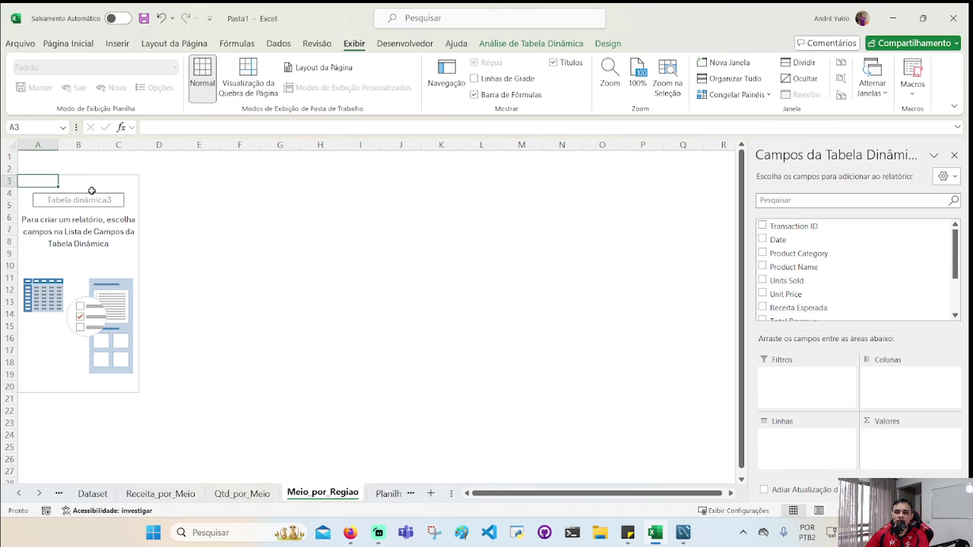
{"action": "scroll", "coordinate": [874, 228], "scroll_direction": "down", "scroll_amount": 3}
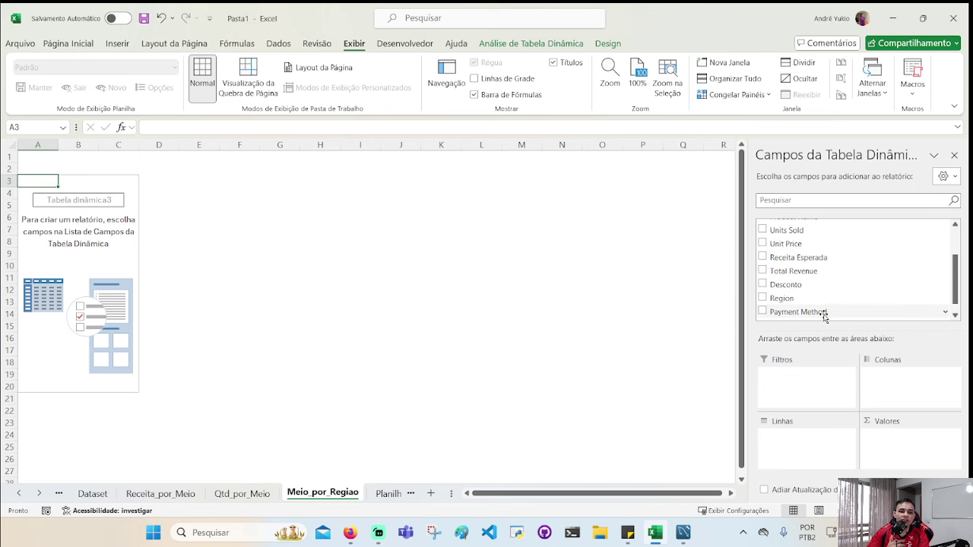
{"action": "left_click_drag", "start_coordinate": [823, 315], "coordinate": [828, 449]}
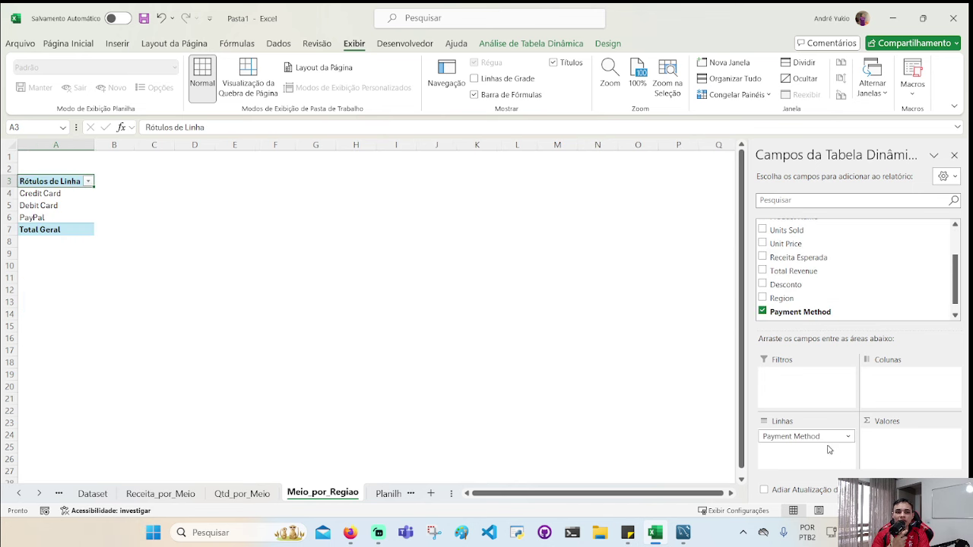
{"action": "scroll", "coordinate": [826, 298], "scroll_direction": "up", "scroll_amount": 3}
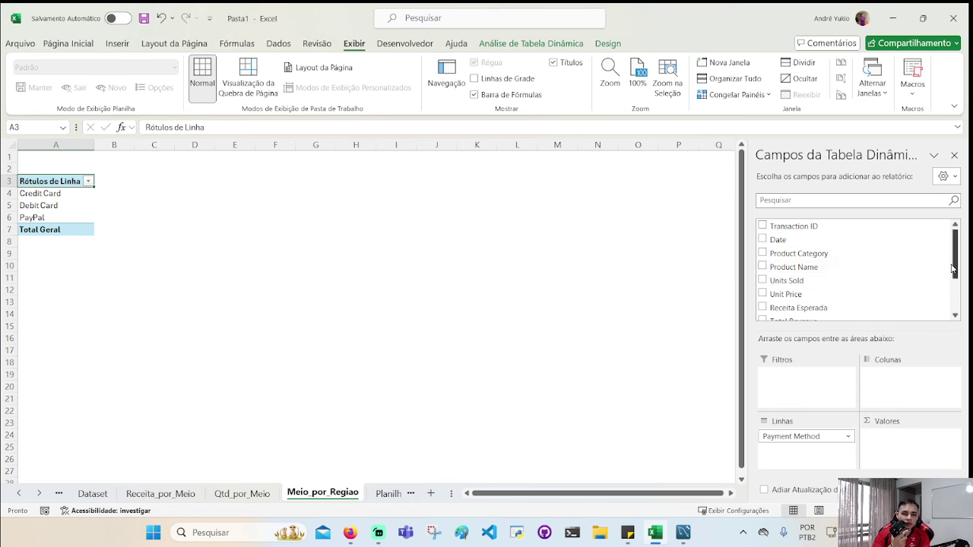
{"action": "left_click_drag", "start_coordinate": [953, 267], "coordinate": [959, 300]}
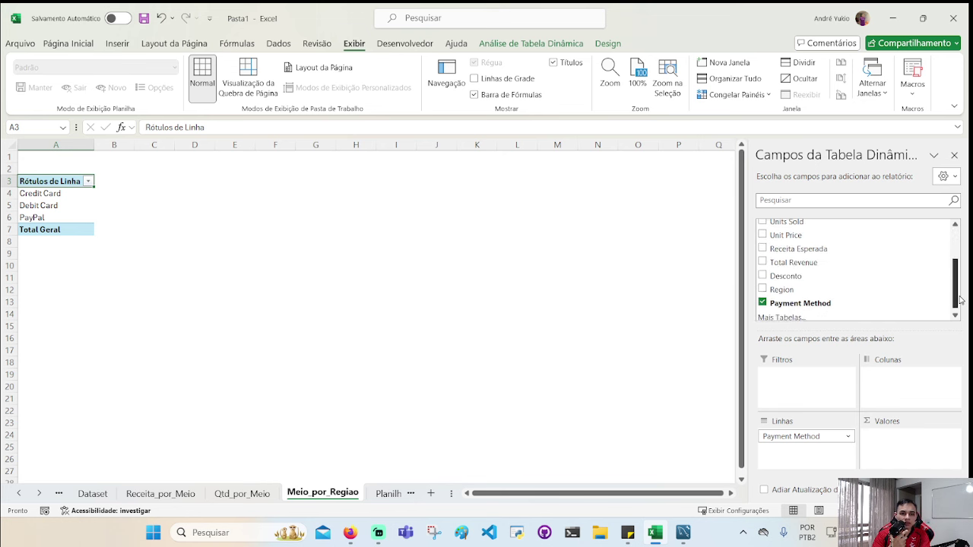
{"action": "mouse_move", "coordinate": [799, 302]}
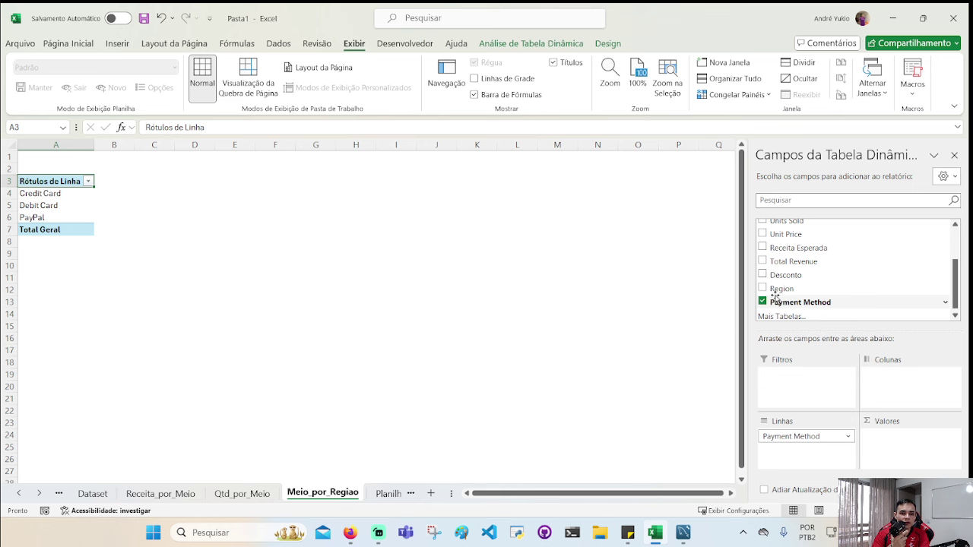
{"action": "left_click_drag", "start_coordinate": [775, 300], "coordinate": [954, 407]}
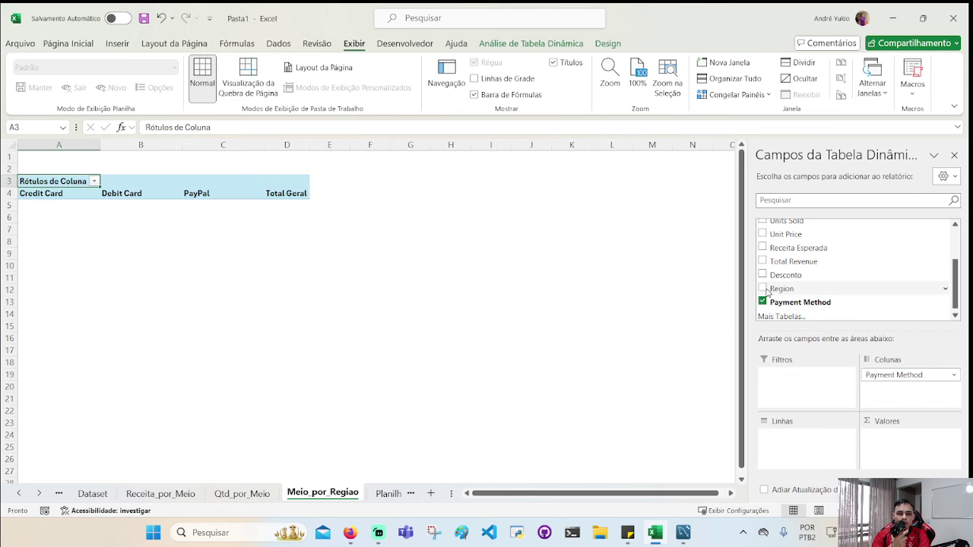
{"action": "left_click", "coordinate": [902, 377]}
{"action": "left_click", "coordinate": [914, 383]}
{"action": "left_click_drag", "start_coordinate": [914, 382], "coordinate": [798, 452]}
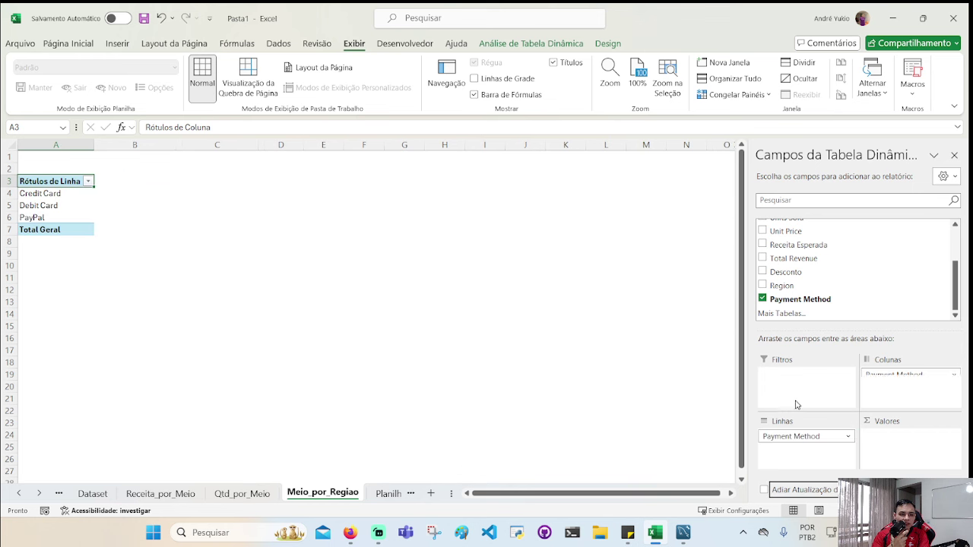
- Add Region as pivot columns and Count of Transaction ID as the values
{"action": "left_click_drag", "start_coordinate": [782, 285], "coordinate": [910, 388]}
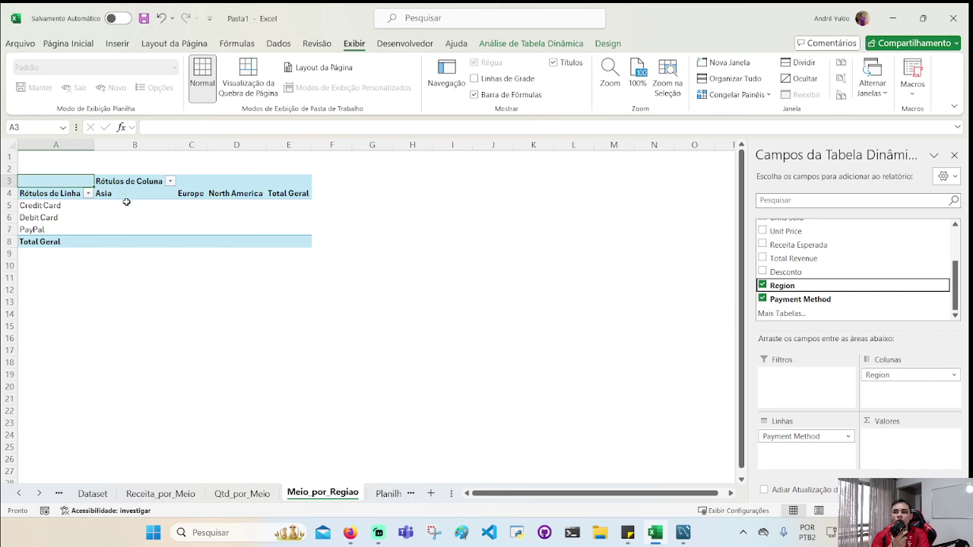
{"action": "left_click_drag", "start_coordinate": [136, 217], "coordinate": [233, 215]}
{"action": "left_click_drag", "start_coordinate": [152, 206], "coordinate": [303, 243]}
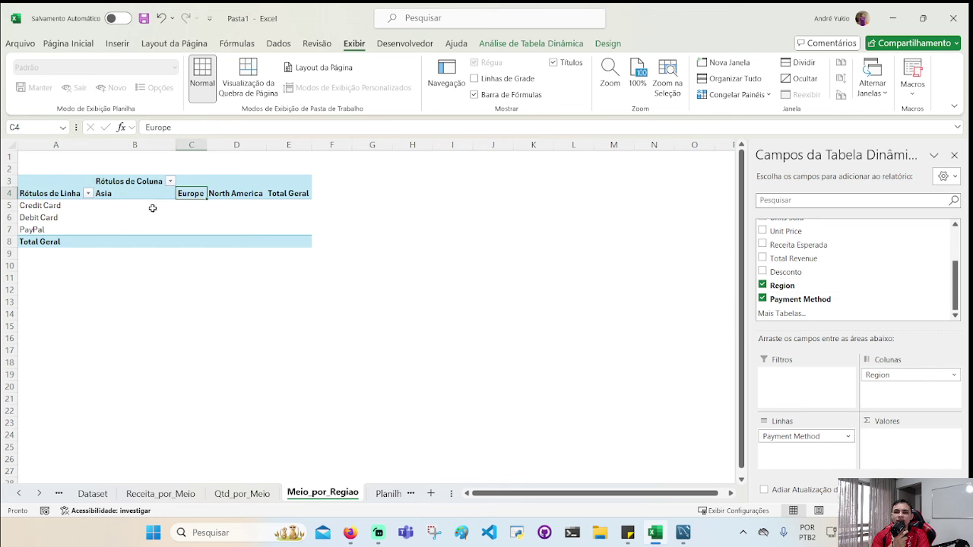
{"action": "left_click", "coordinate": [122, 202]}
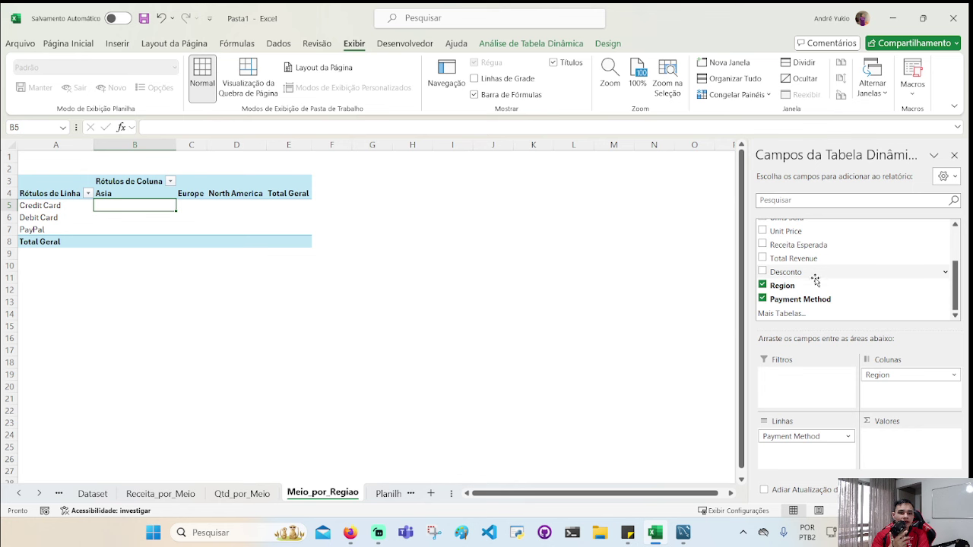
{"action": "mouse_move", "coordinate": [794, 259]}
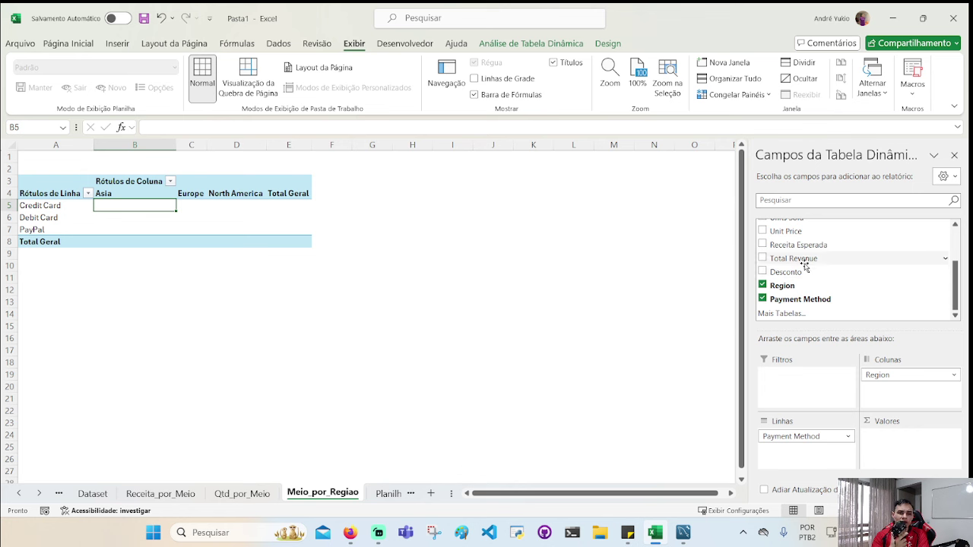
{"action": "scroll", "coordinate": [821, 262], "scroll_direction": "up", "scroll_amount": 3}
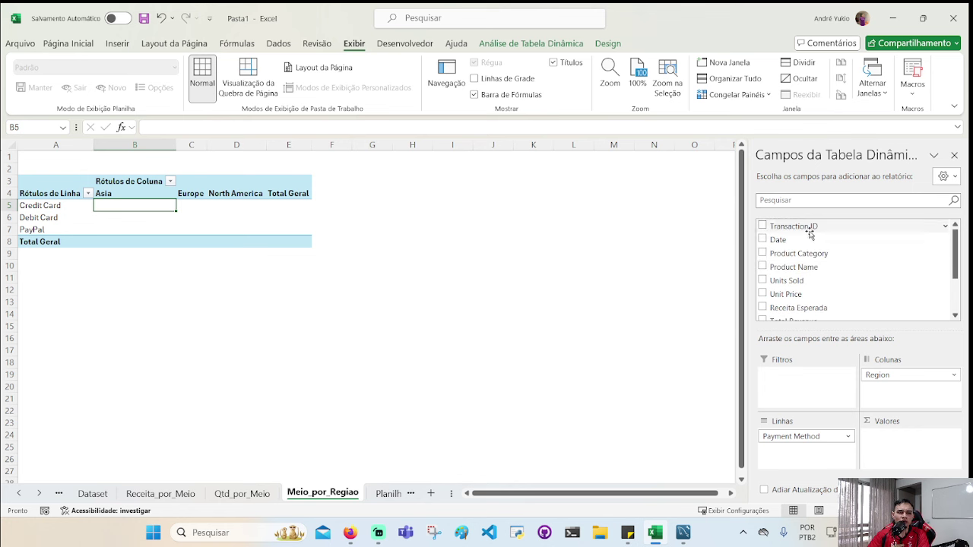
{"action": "left_click_drag", "start_coordinate": [798, 226], "coordinate": [898, 458]}
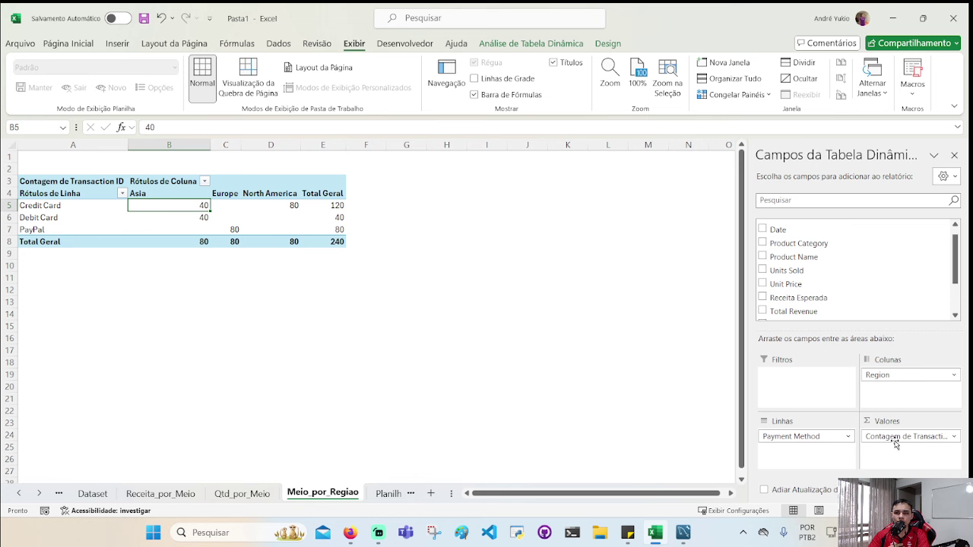
- Inspect the Europe column cells C5:C7, including the empty Credit Card cell
{"action": "left_click", "coordinate": [228, 207]}
{"action": "key", "text": "Up"}
{"action": "key", "text": "Up"}
{"action": "left_click", "coordinate": [233, 207]}
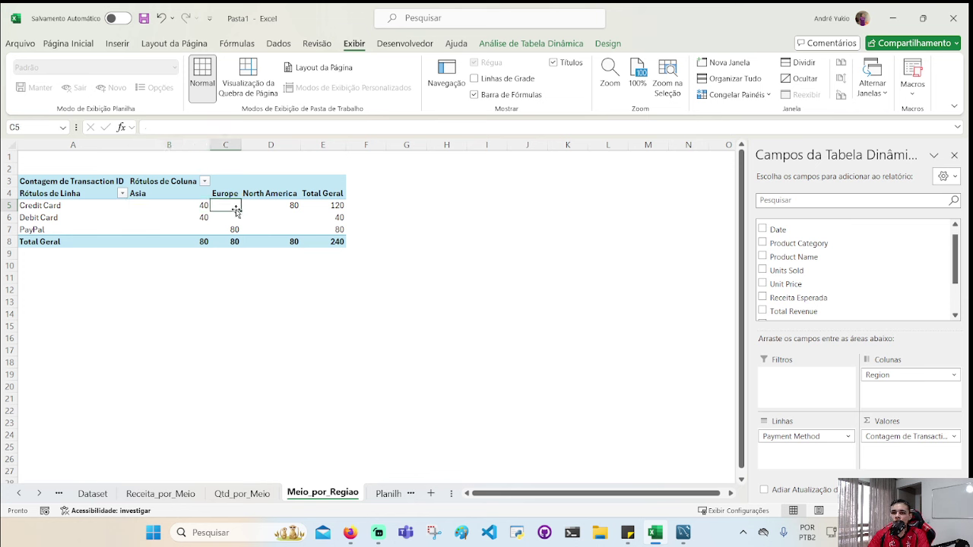
{"action": "left_click_drag", "start_coordinate": [236, 218], "coordinate": [237, 226]}
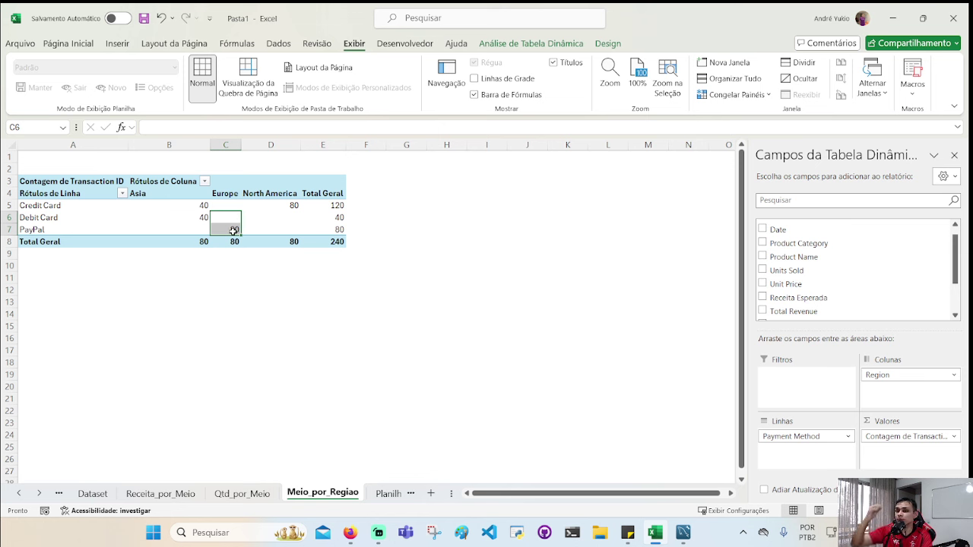
{"action": "left_click", "coordinate": [233, 230]}
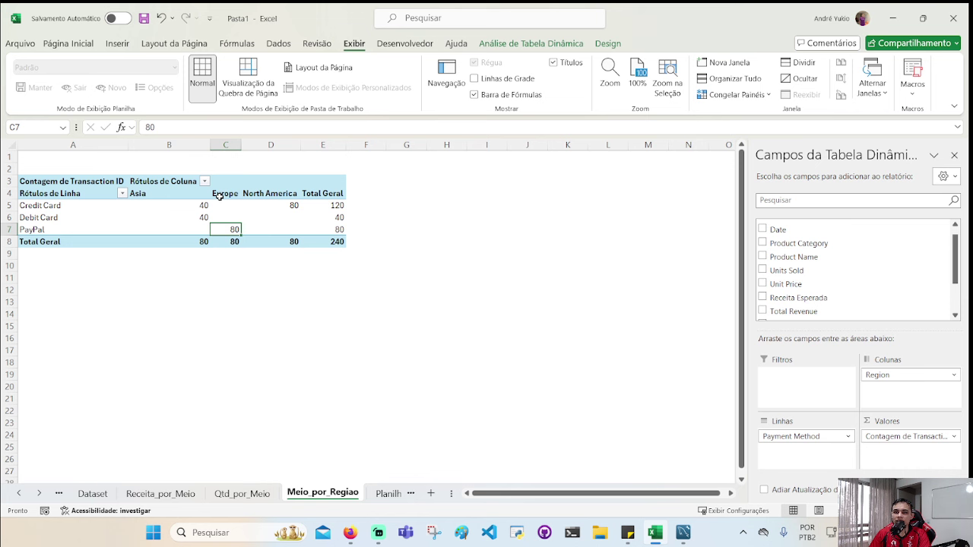
{"action": "left_click", "coordinate": [292, 205]}
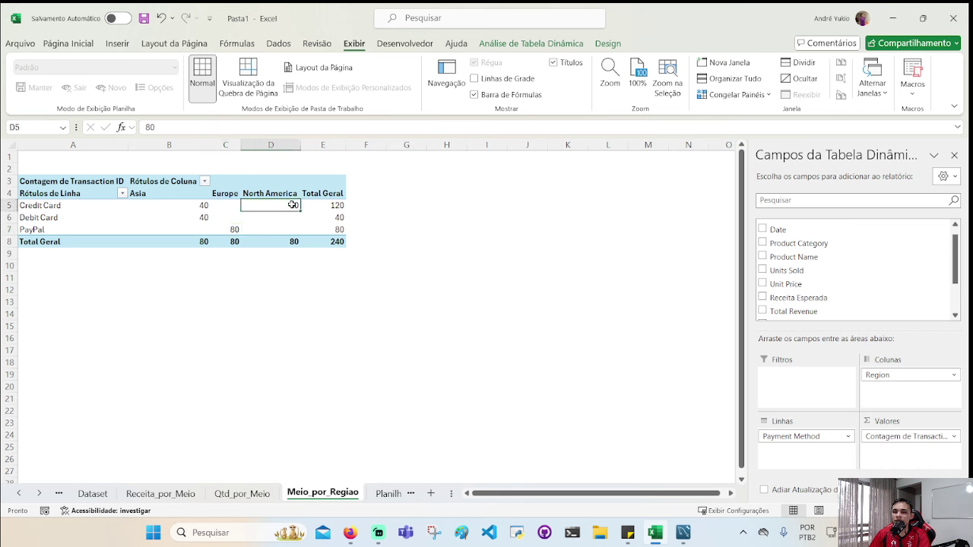
{"action": "left_click", "coordinate": [204, 206]}
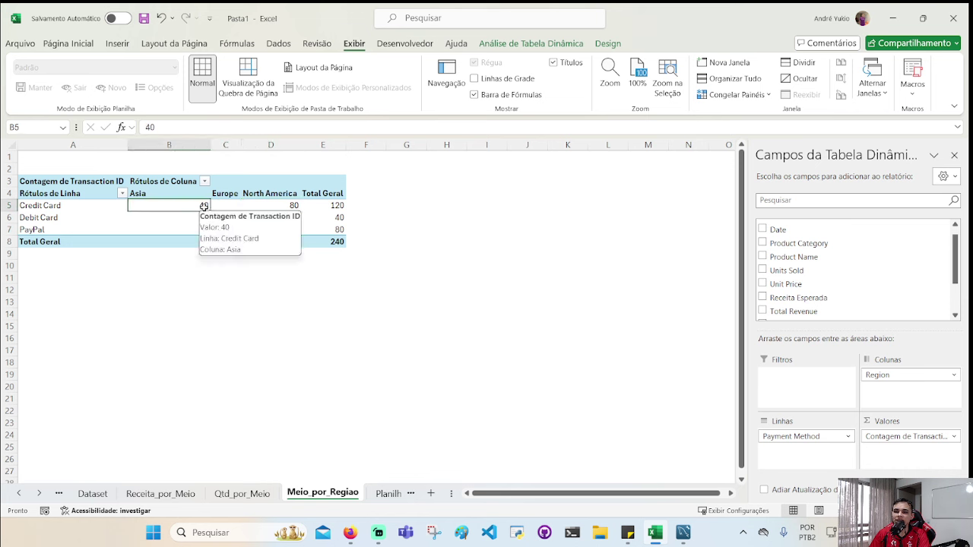
{"action": "left_click_drag", "start_coordinate": [204, 206], "coordinate": [186, 219]}
{"action": "left_click", "coordinate": [285, 231]}
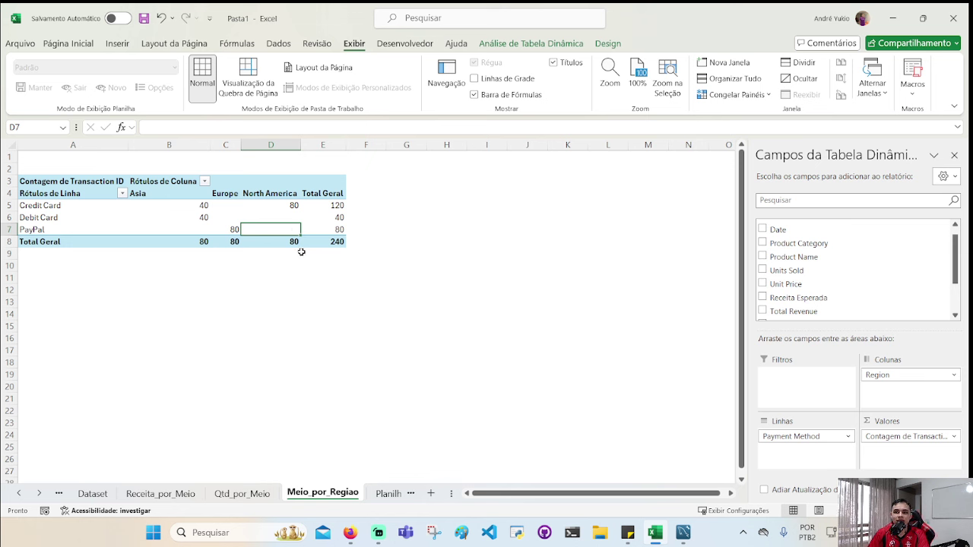
{"action": "left_click", "coordinate": [202, 205]}
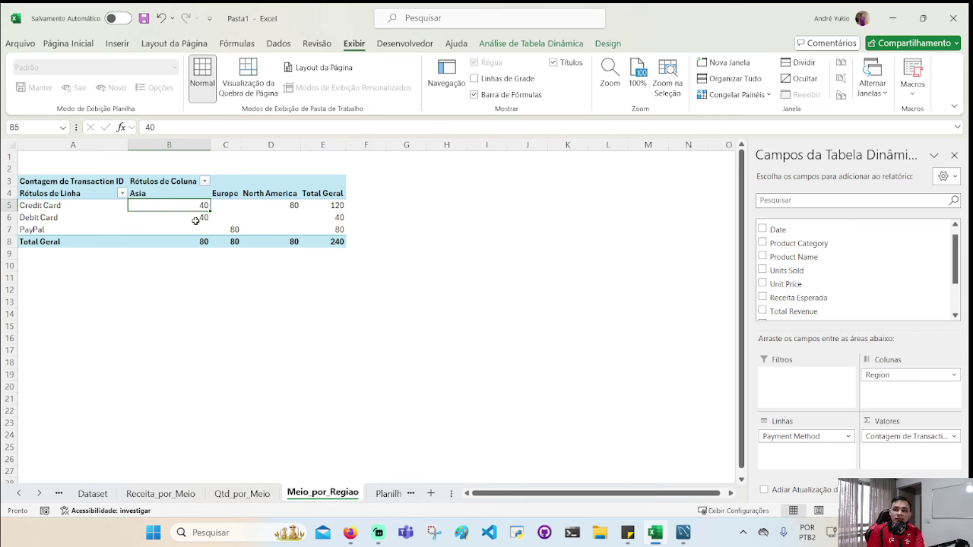
{"action": "left_click", "coordinate": [923, 436]}
- Show the transaction counts as % do Total de Colunas
{"action": "left_click", "coordinate": [921, 421]}
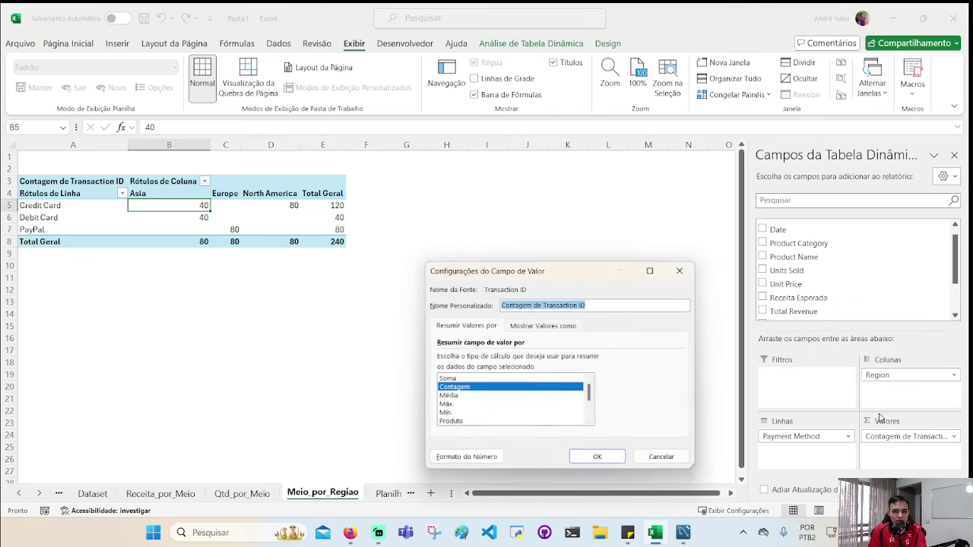
{"action": "left_click", "coordinate": [570, 326]}
{"action": "left_click", "coordinate": [677, 358]}
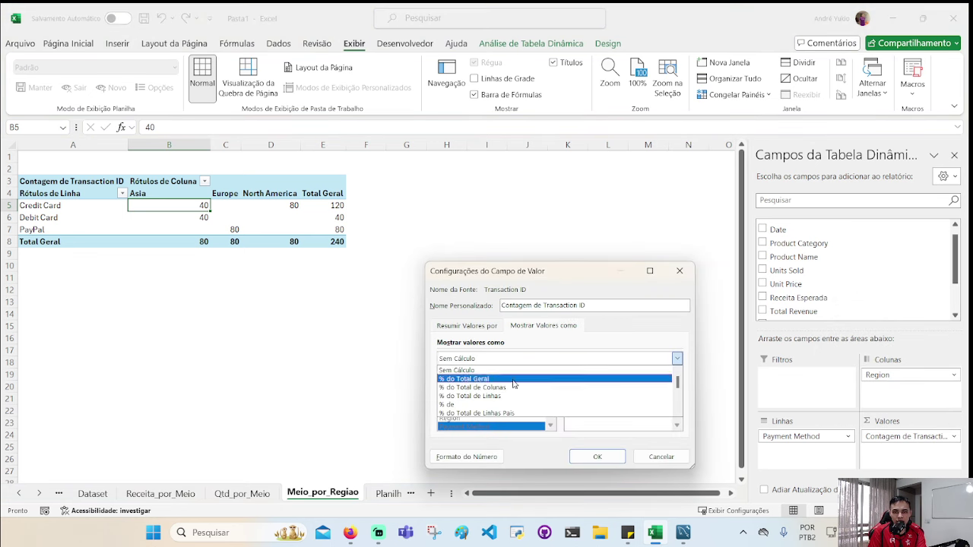
{"action": "left_click", "coordinate": [514, 387]}
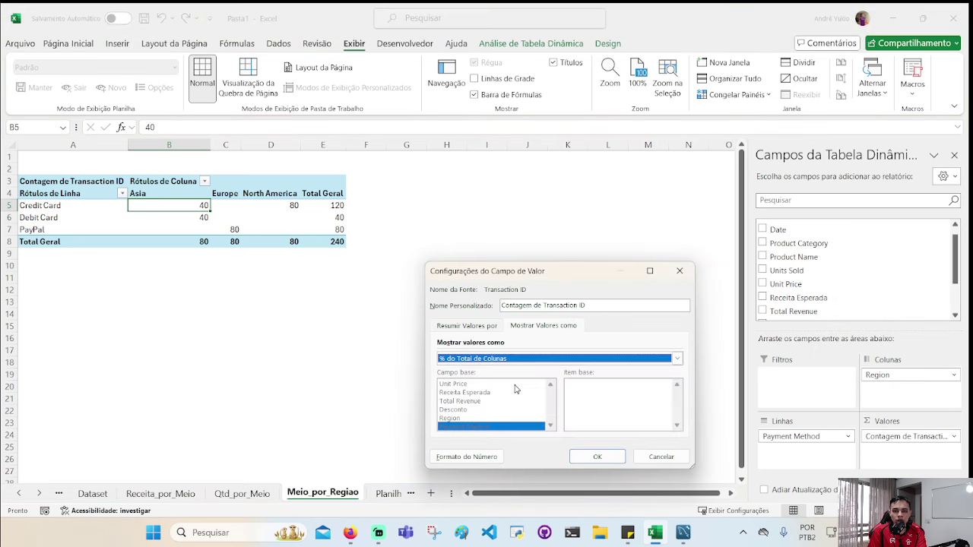
{"action": "left_click", "coordinate": [597, 458]}
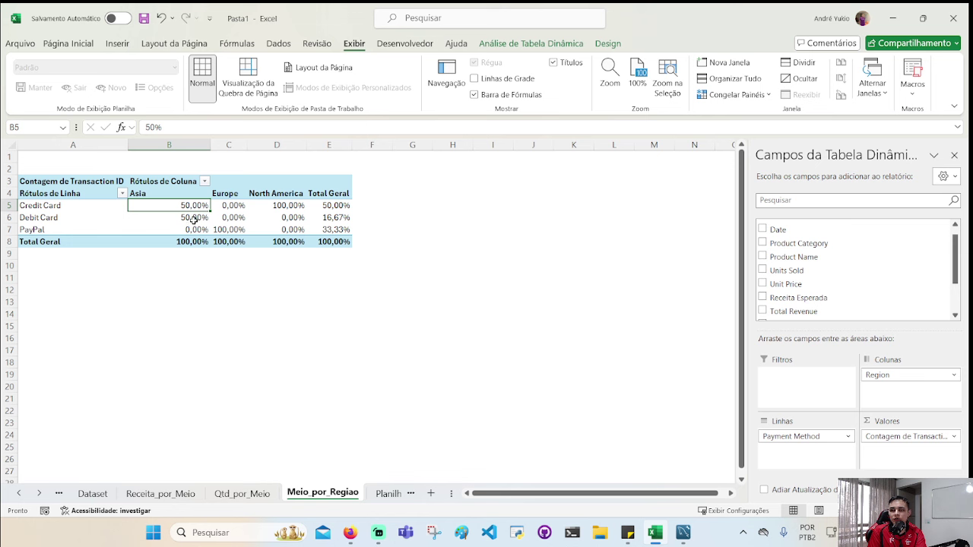
- Review the column shares: Debit Card in Asia, Credit Card in North America, PayPal in Europe
{"action": "left_click", "coordinate": [193, 220]}
{"action": "left_click", "coordinate": [291, 188]}
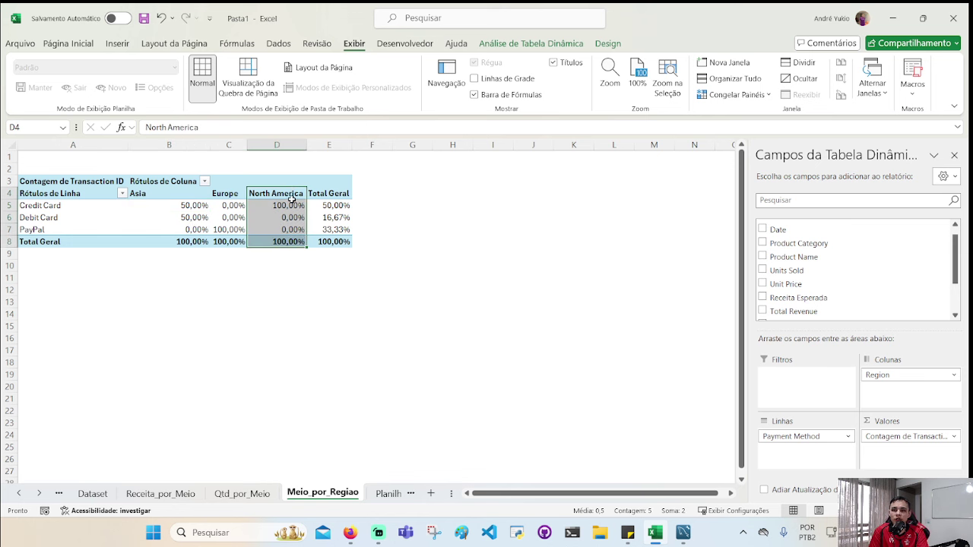
{"action": "left_click", "coordinate": [281, 205]}
{"action": "left_click", "coordinate": [182, 220]}
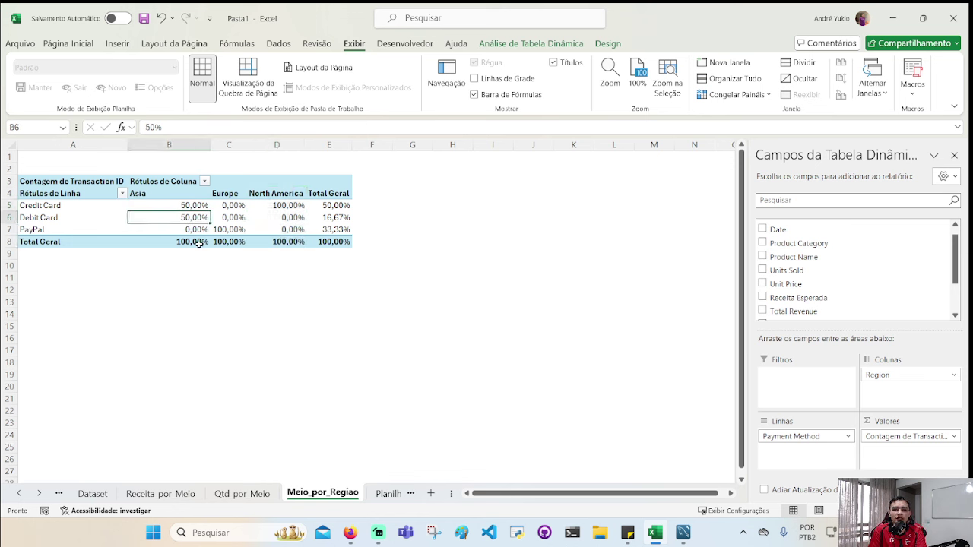
{"action": "left_click", "coordinate": [218, 232]}
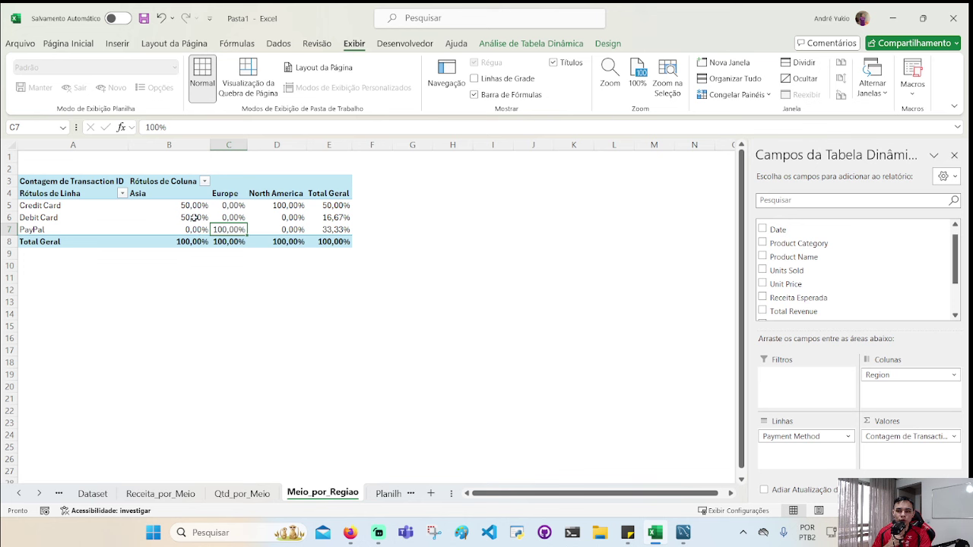
- Change the value display to % do Total de Linhas
{"action": "left_click", "coordinate": [917, 436]}
{"action": "left_click", "coordinate": [891, 422]}
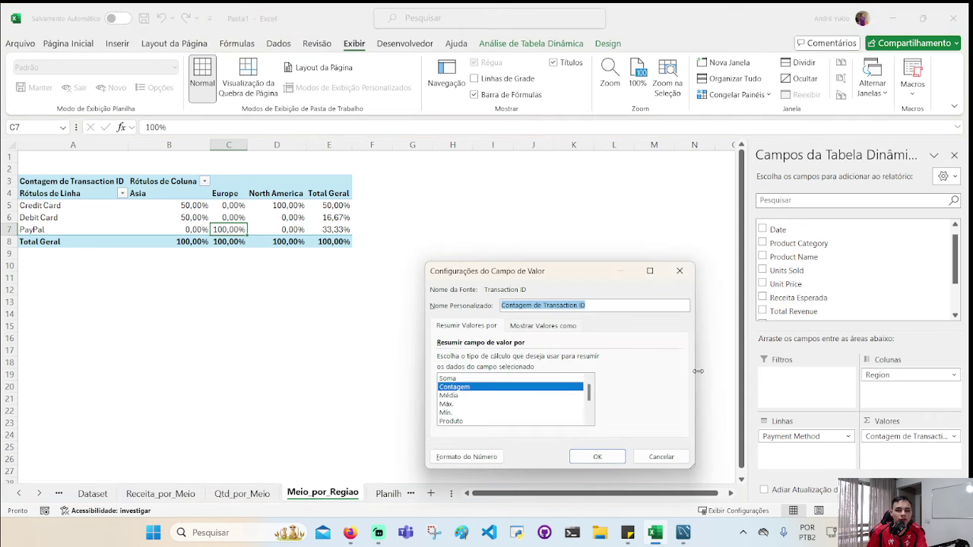
{"action": "left_click", "coordinate": [550, 326]}
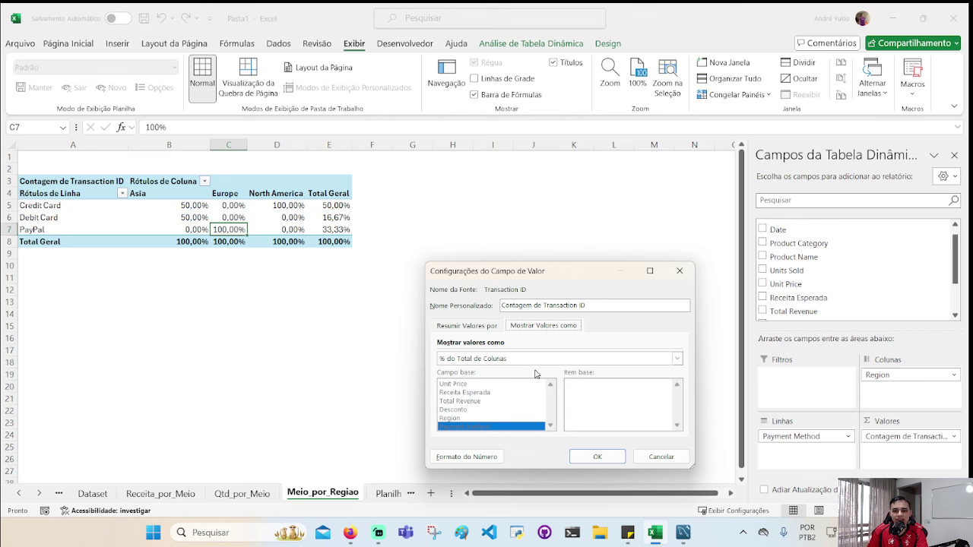
{"action": "left_click", "coordinate": [541, 359]}
{"action": "left_click", "coordinate": [531, 400]}
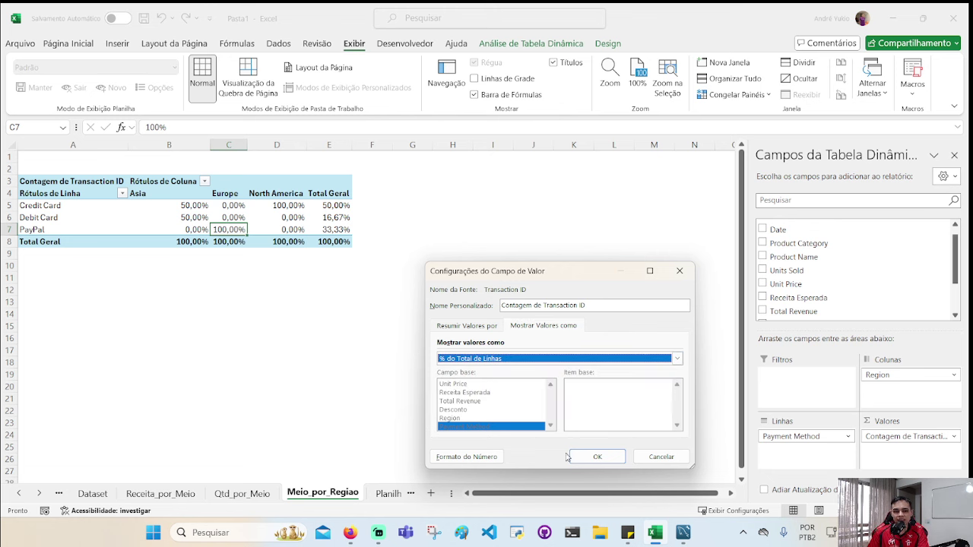
{"action": "left_click", "coordinate": [599, 456]}
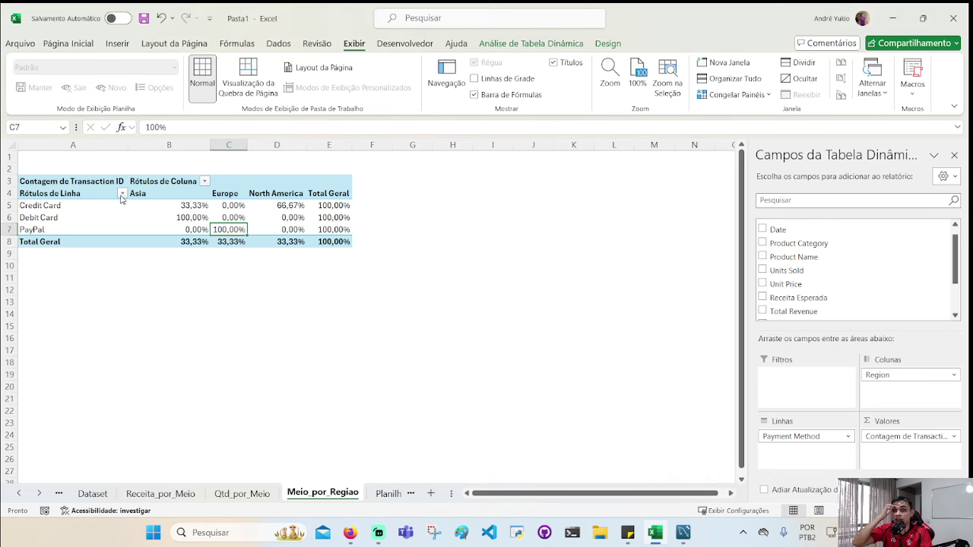
- Review row percentages, e.g. Credit Card 33.33% in Asia and 66.67% in North America
{"action": "left_click", "coordinate": [196, 205]}
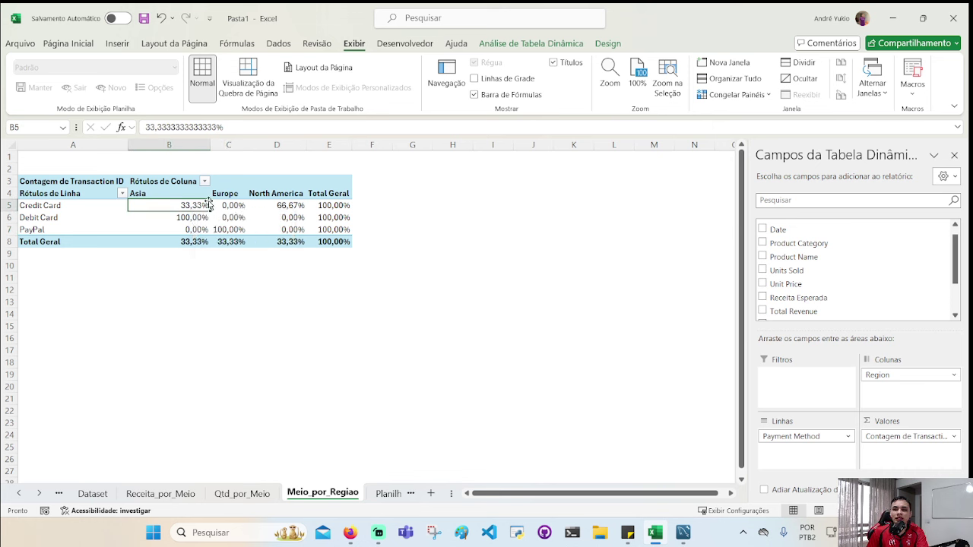
{"action": "left_click", "coordinate": [298, 206]}
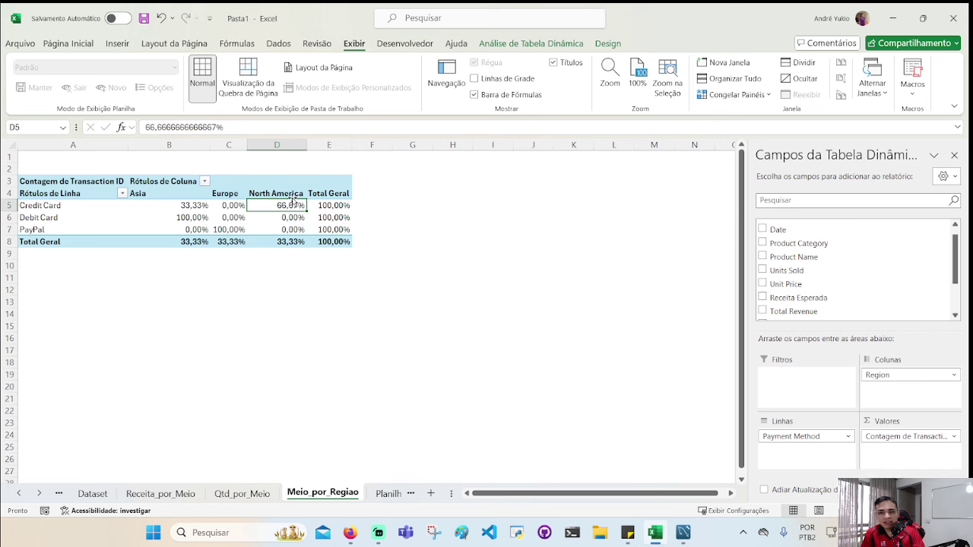
{"action": "left_click", "coordinate": [176, 220]}
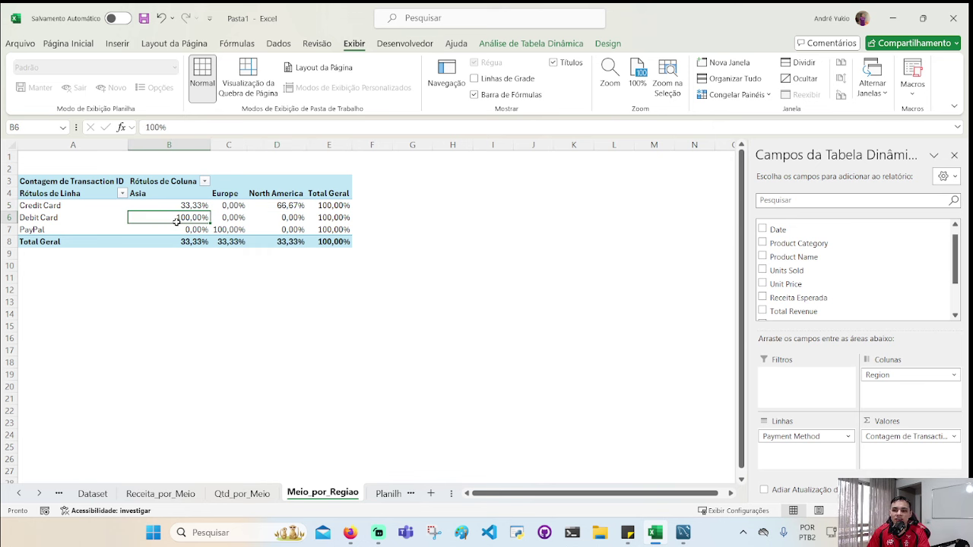
{"action": "left_click", "coordinate": [222, 231]}
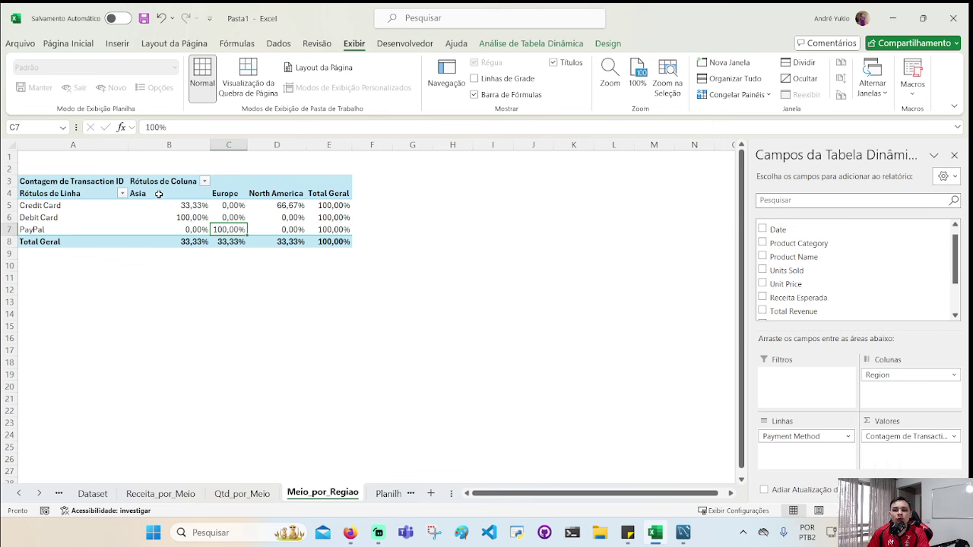
{"action": "left_click", "coordinate": [159, 194]}
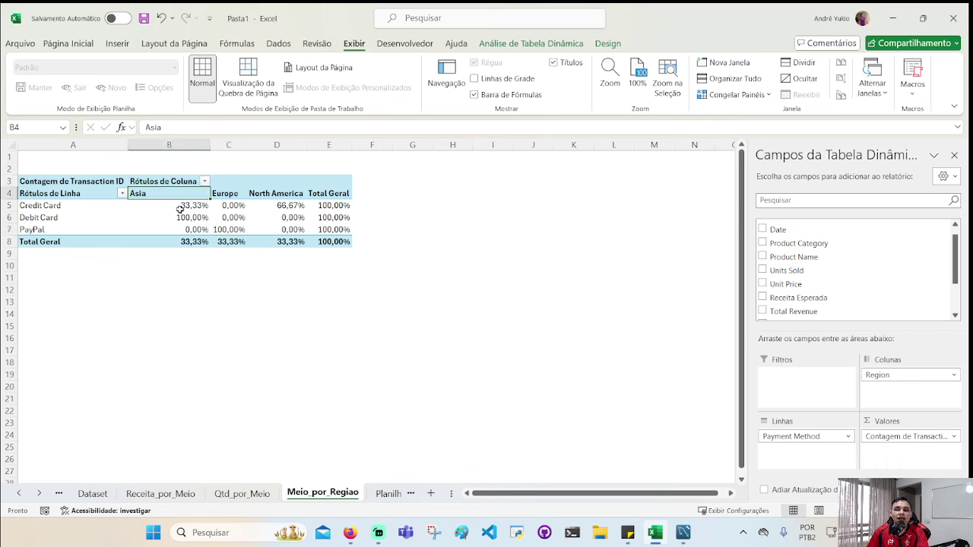
{"action": "left_click", "coordinate": [52, 208]}
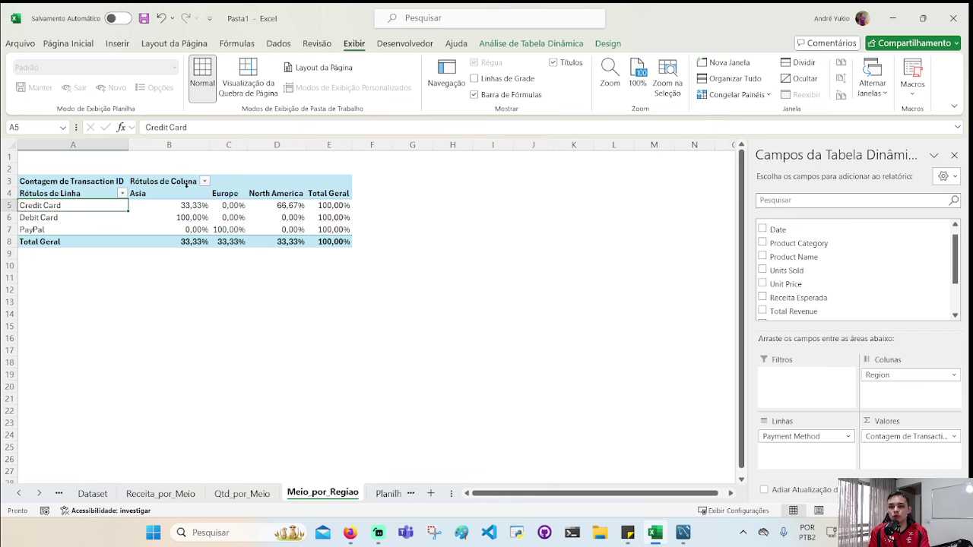
{"action": "mouse_move", "coordinate": [191, 217]}
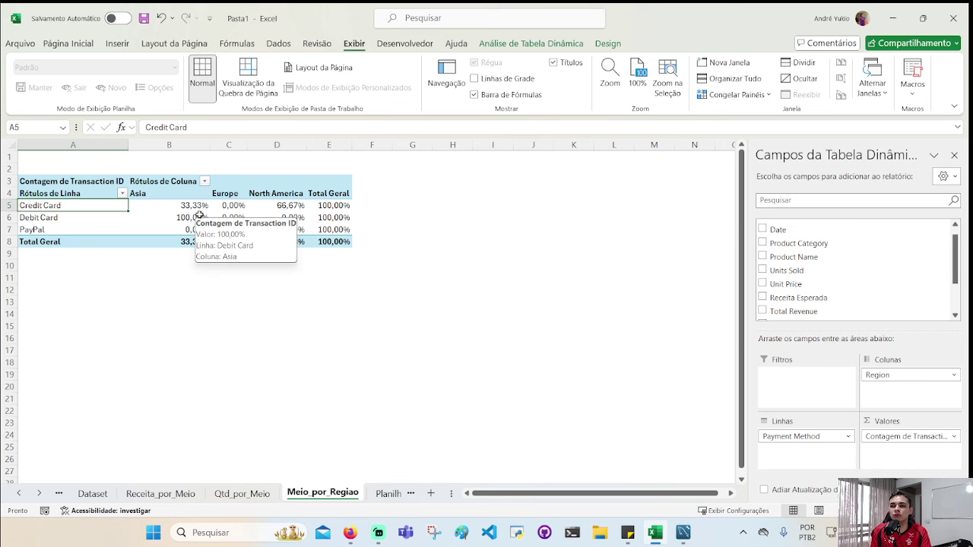
{"action": "left_click", "coordinate": [231, 233]}
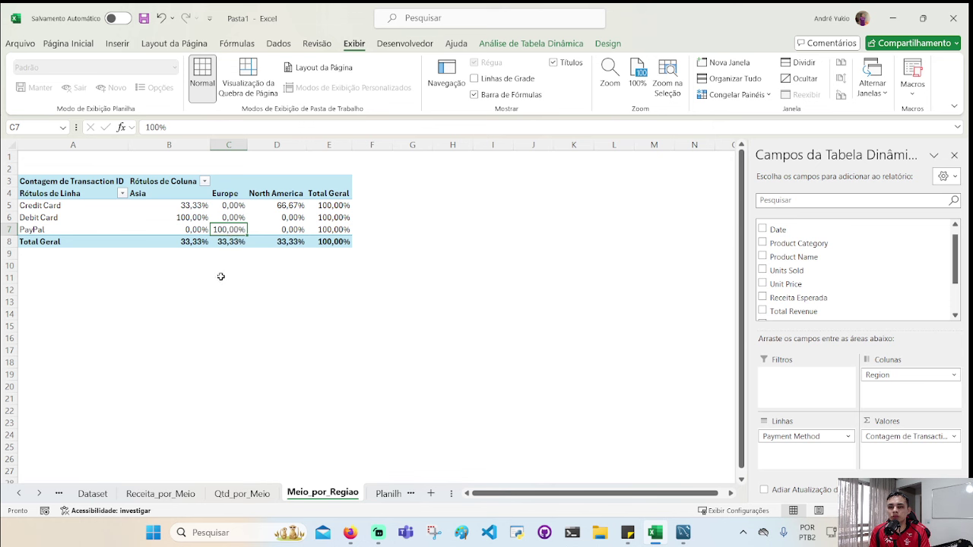
{"action": "mouse_move", "coordinate": [179, 210]}
{"action": "left_click", "coordinate": [170, 207]}
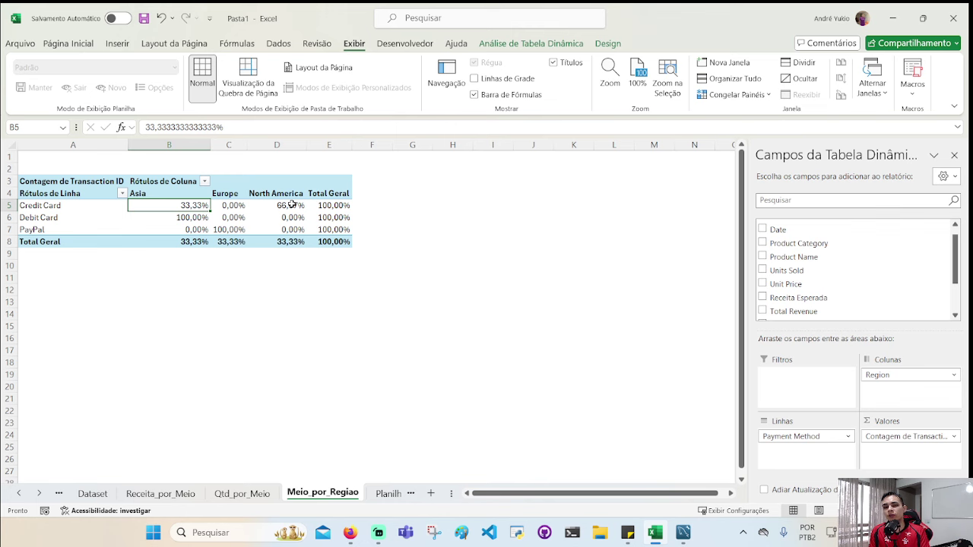
{"action": "left_click", "coordinate": [291, 205]}
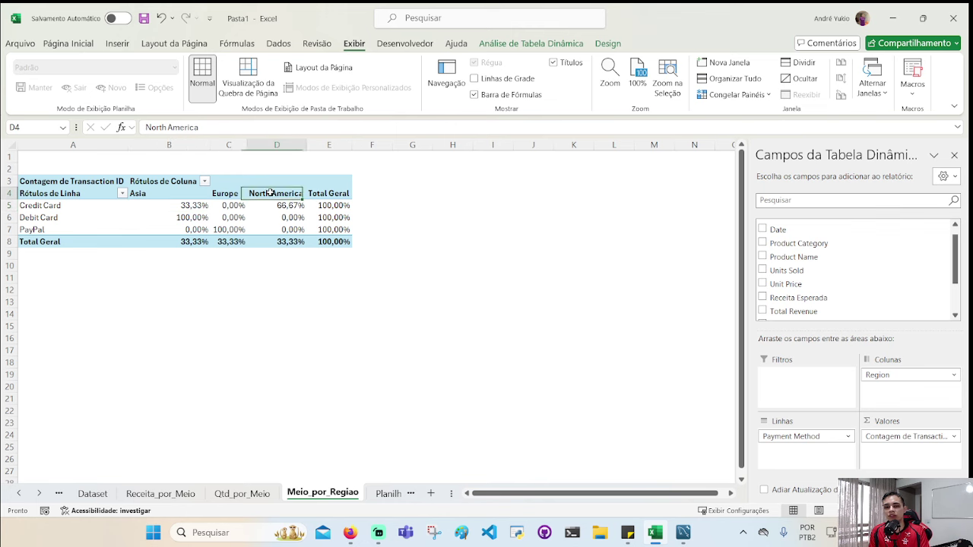
- Go to the Questões sheet and select an empty cell below the answers
{"action": "left_click", "coordinate": [104, 494]}
{"action": "left_click", "coordinate": [144, 493]}
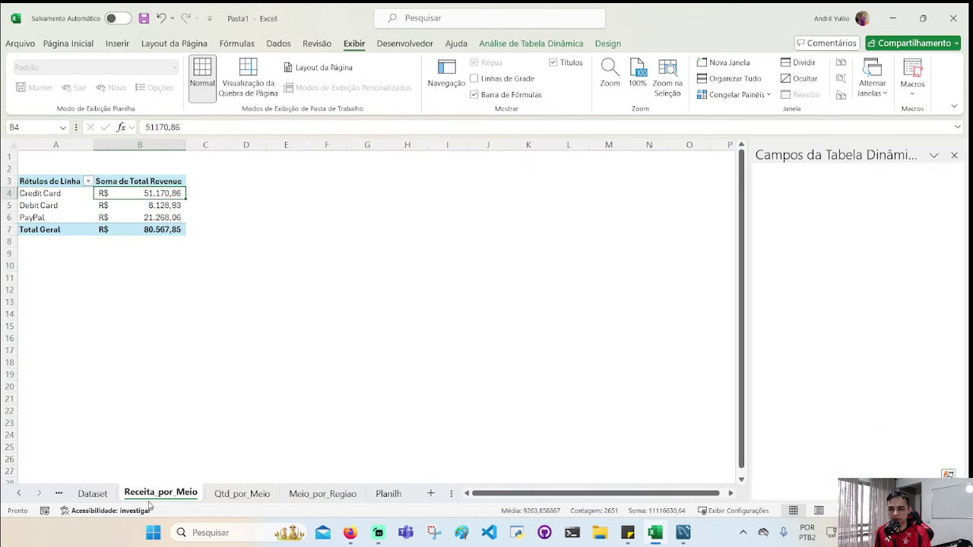
{"action": "left_click", "coordinate": [19, 493]}
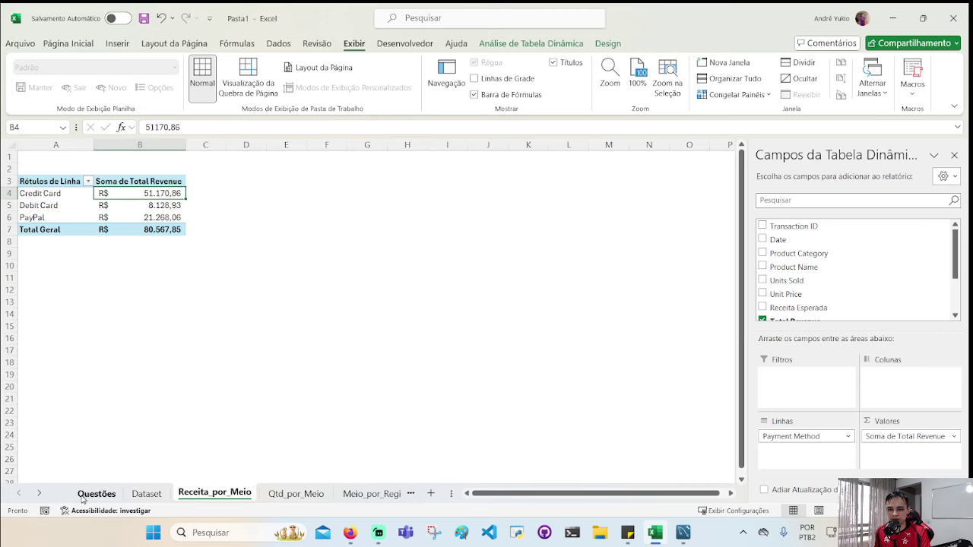
{"action": "left_click", "coordinate": [83, 495]}
{"action": "left_click", "coordinate": [50, 375]}
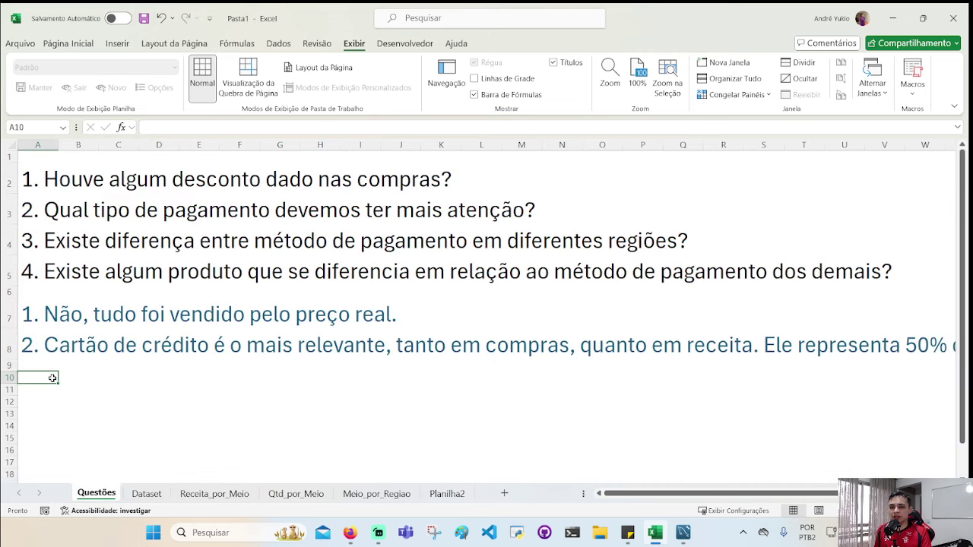
- Type answer 3 in A9: yes, credit card and PayPal shares differ by region
{"action": "key", "text": "Up"}
{"action": "type", "text": "3. Sim. C"}
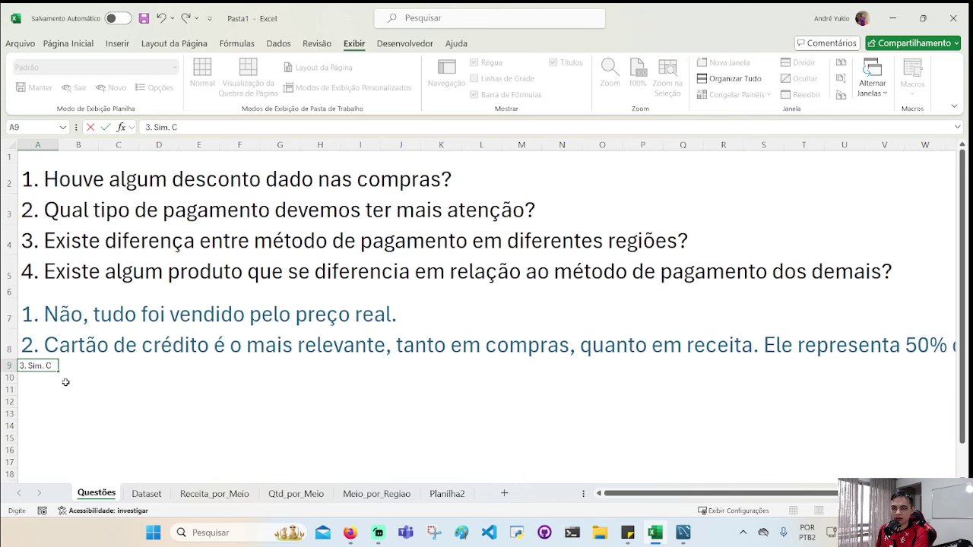
{"action": "type", "text": "artão de crédito pos"}
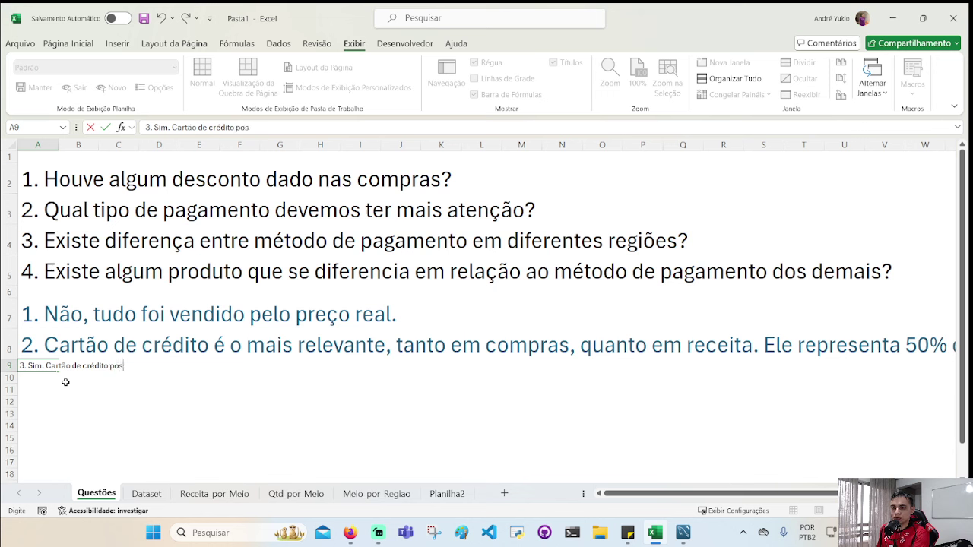
{"action": "type", "text": "sui 1/3 das"}
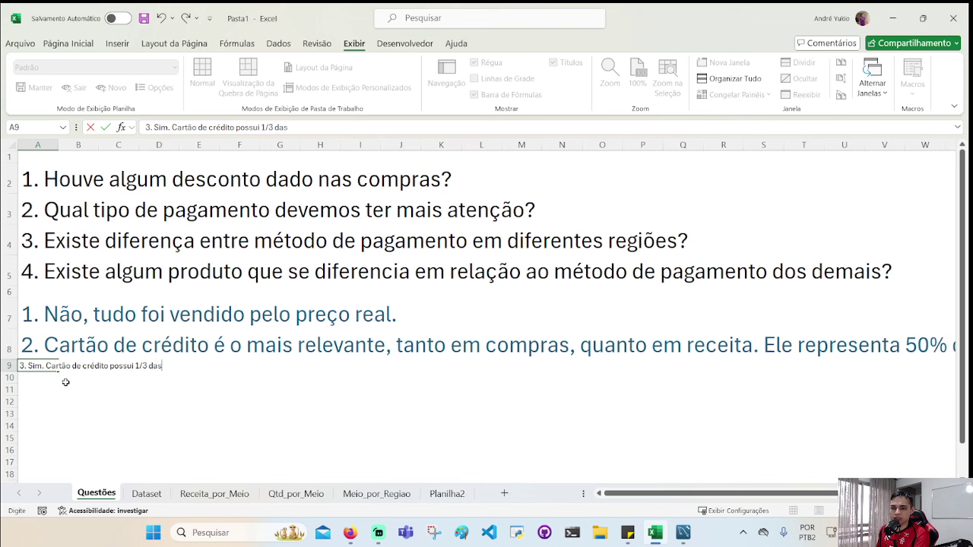
{"action": "type", "text": " operações "}
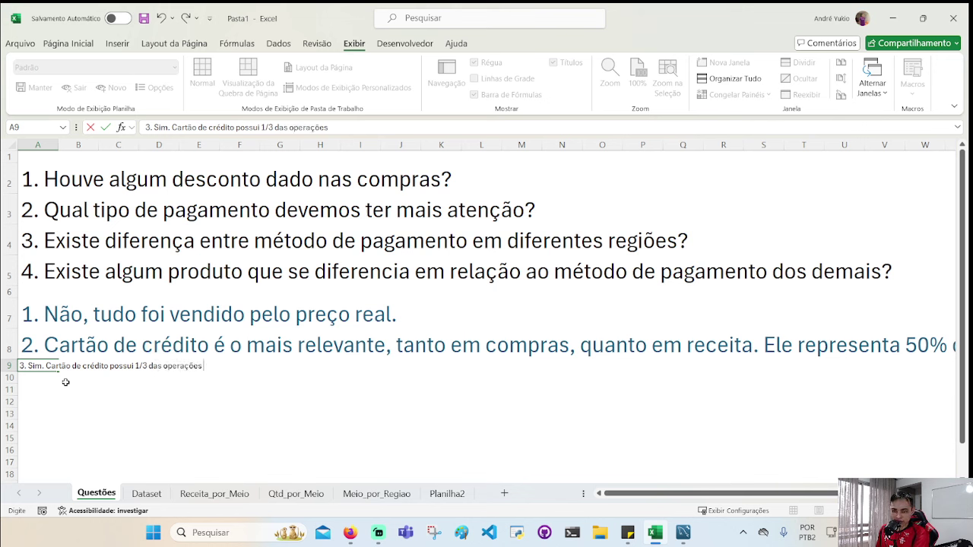
{"action": "type", "text": "na Ásia e o"}
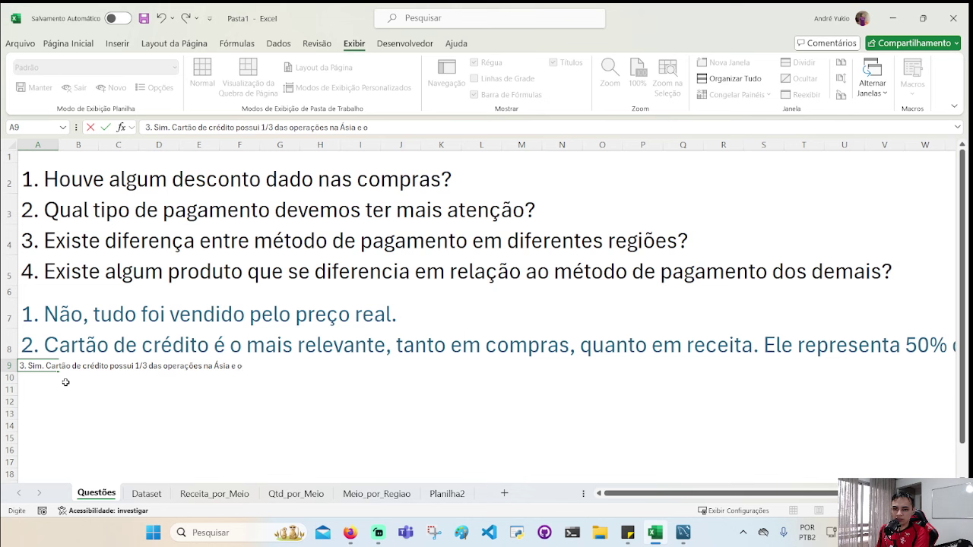
{"action": "key", "text": "BackSpace"}
{"action": "type", "text": "2/4"}
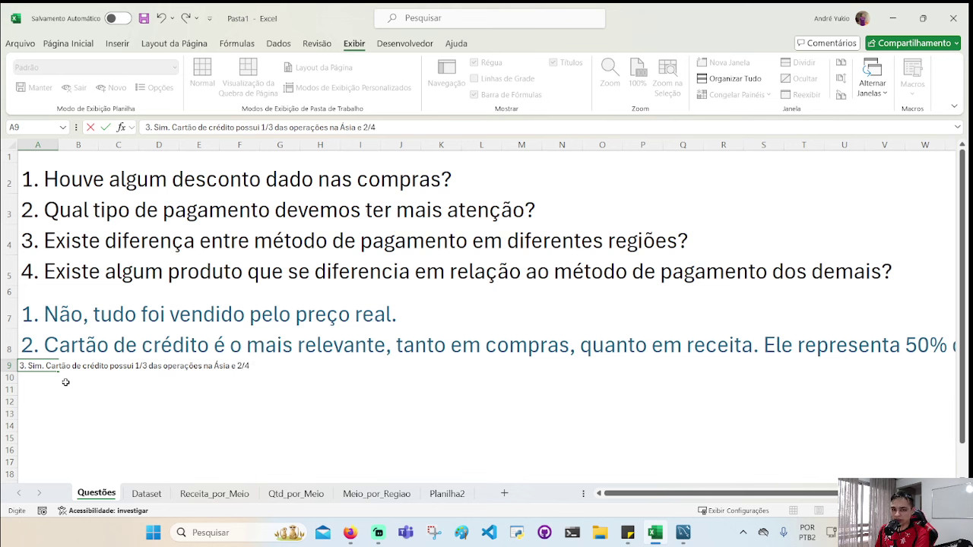
{"action": "key", "text": "BackSpace"}
{"action": "type", "text": "do Norte. Já o cartão de dé"}
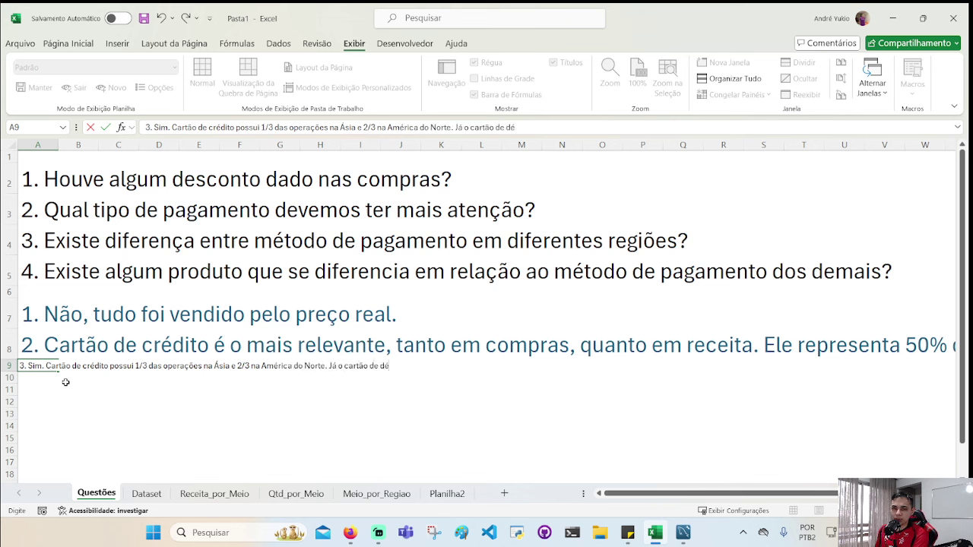
{"action": "type", "text": "bito est"}
{"action": "type", "text": "á 100%"}
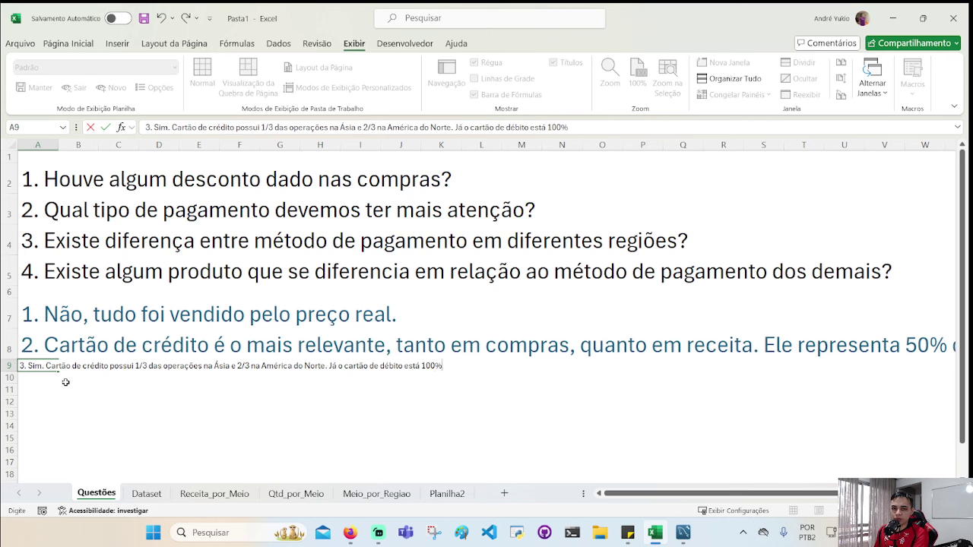
{"action": "key", "text": "BackSpace"}
{"action": "key", "text": "BackSpace"}
{"action": "key", "text": "BackSpace"}
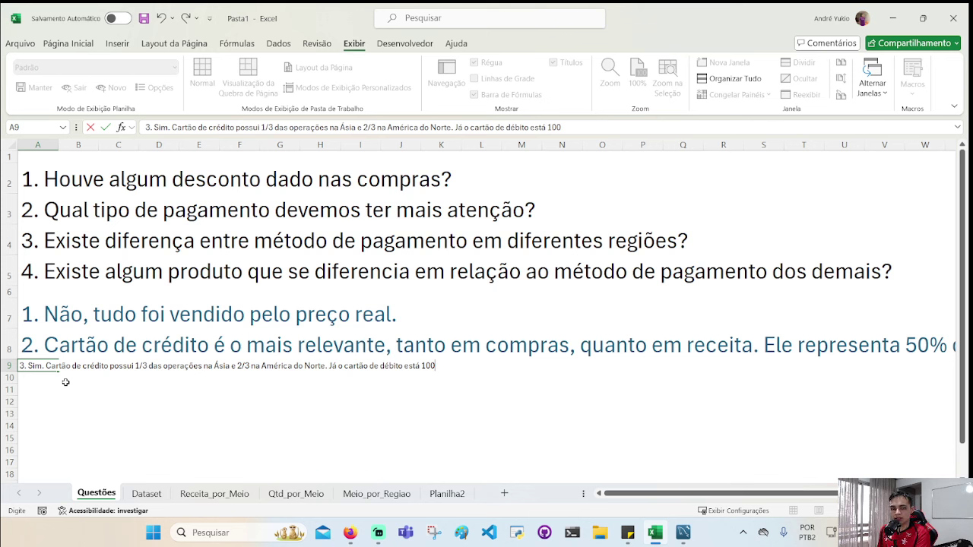
{"action": "key", "text": "BackSpace"}
{"action": "key", "text": "BackSpace"}
{"action": "key", "text": "BackSpace"}
{"action": "type", "text": "possui "}
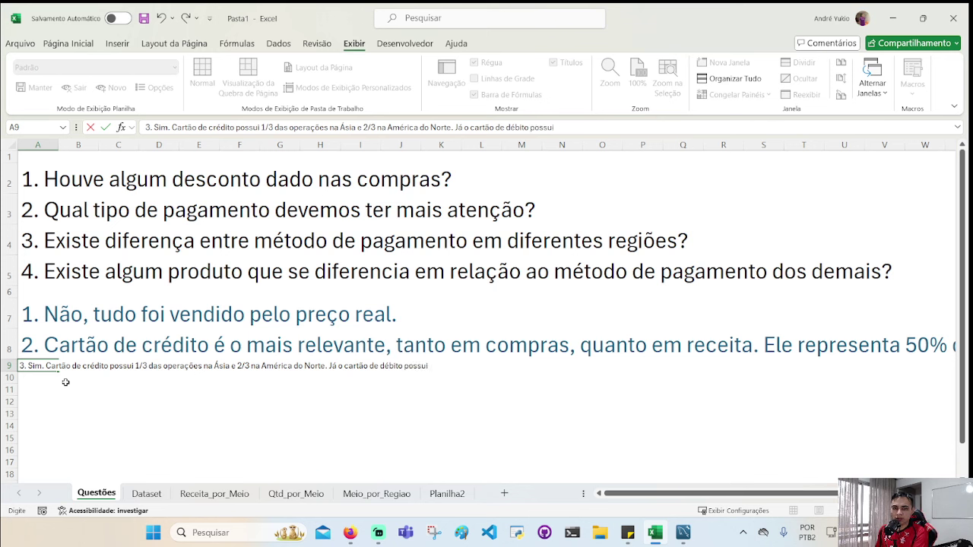
{"action": "type", "text": "100% das operaç"}
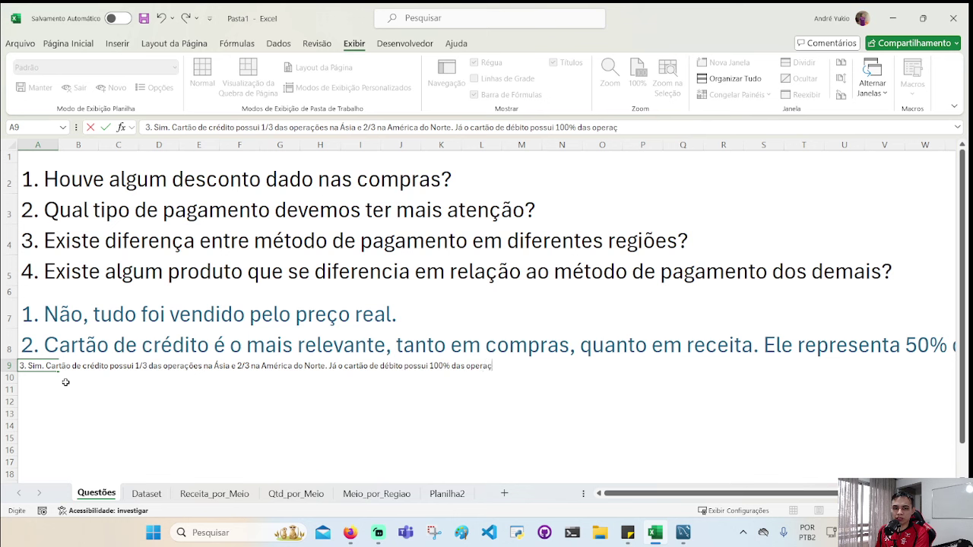
{"action": "type", "text": "ões feitas na Ásia e"}
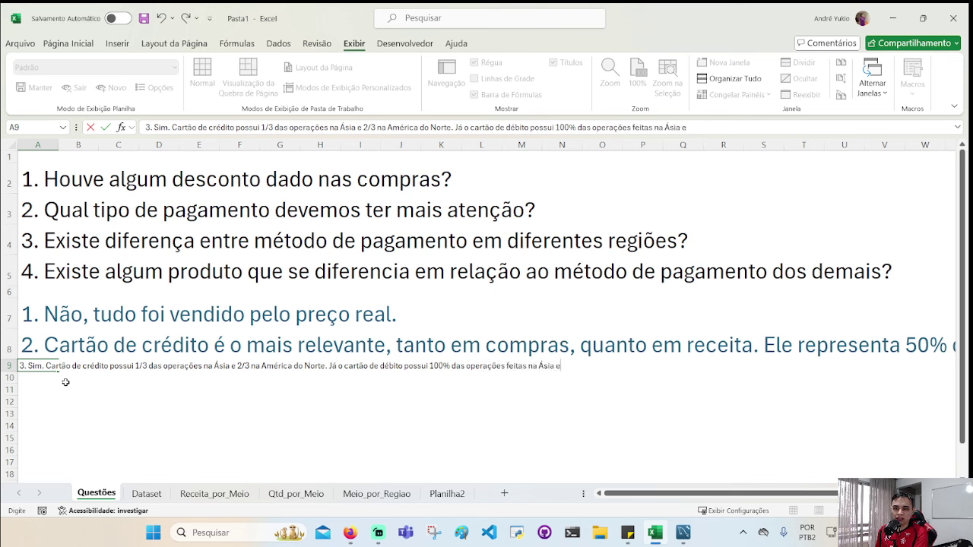
{"action": "type", "text": " o payp"}
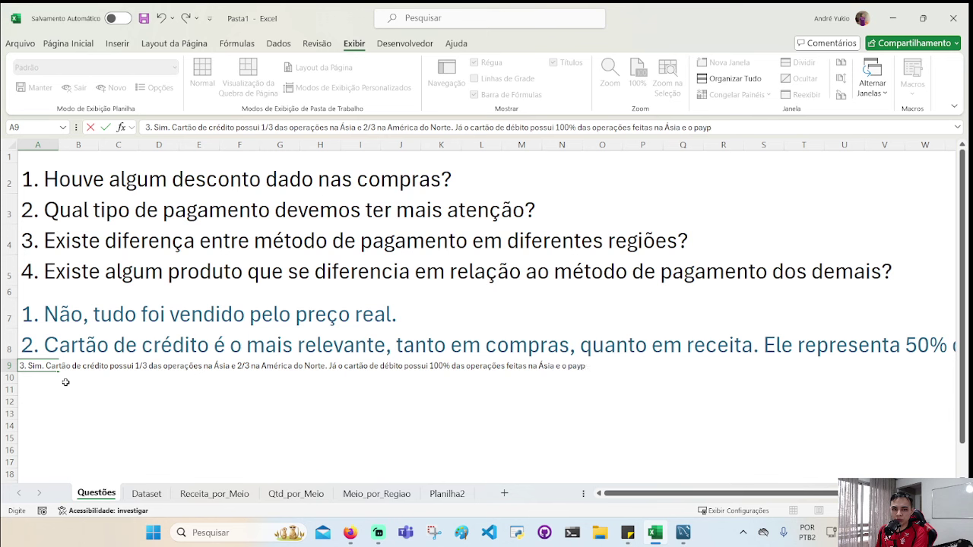
{"action": "type", "text": "al possui 100%"}
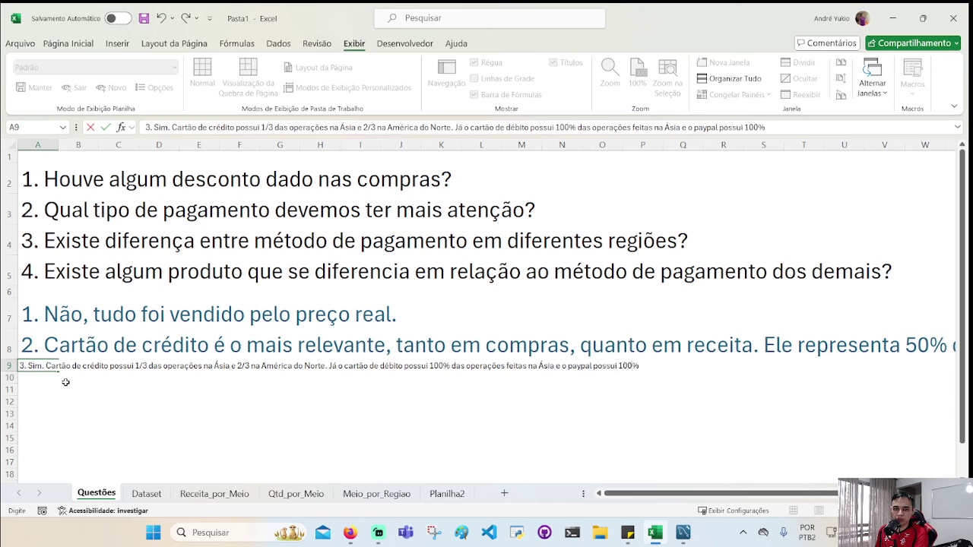
{"action": "type", "text": " de suas operaç"}
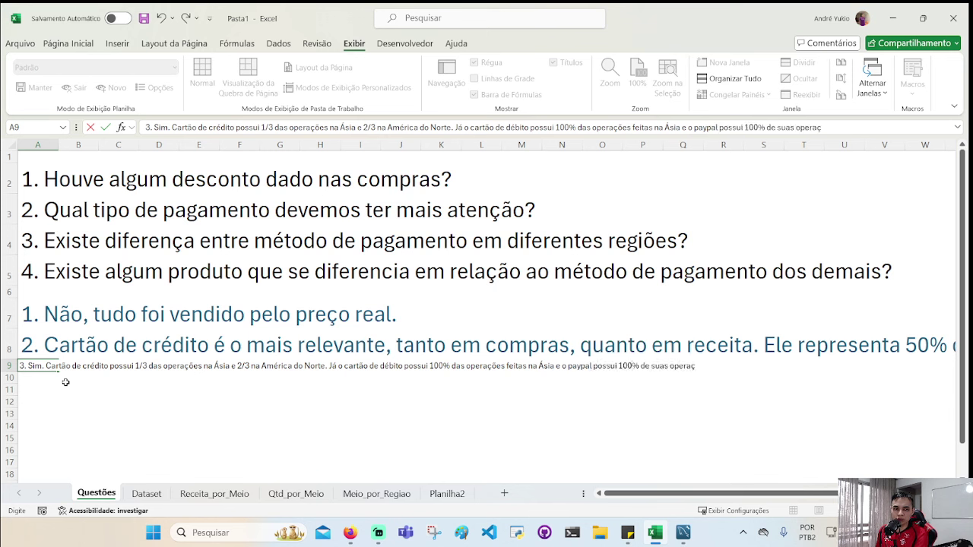
{"action": "type", "text": "ões na Europa"}
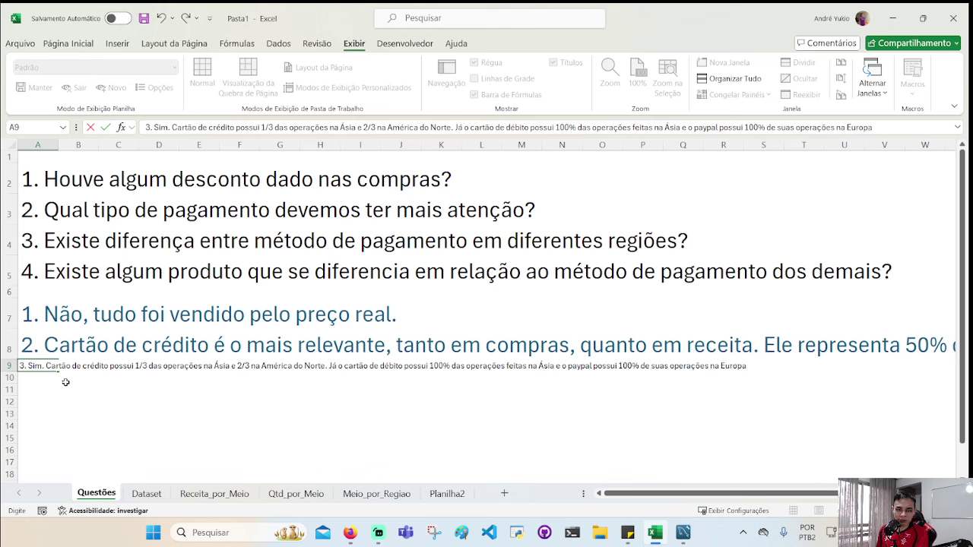
{"action": "type", "text": "."}
{"action": "key", "text": "Return"}
- Apply A8's answer formatting to A9 and A10 with Format Painter
{"action": "key", "text": "Up"}
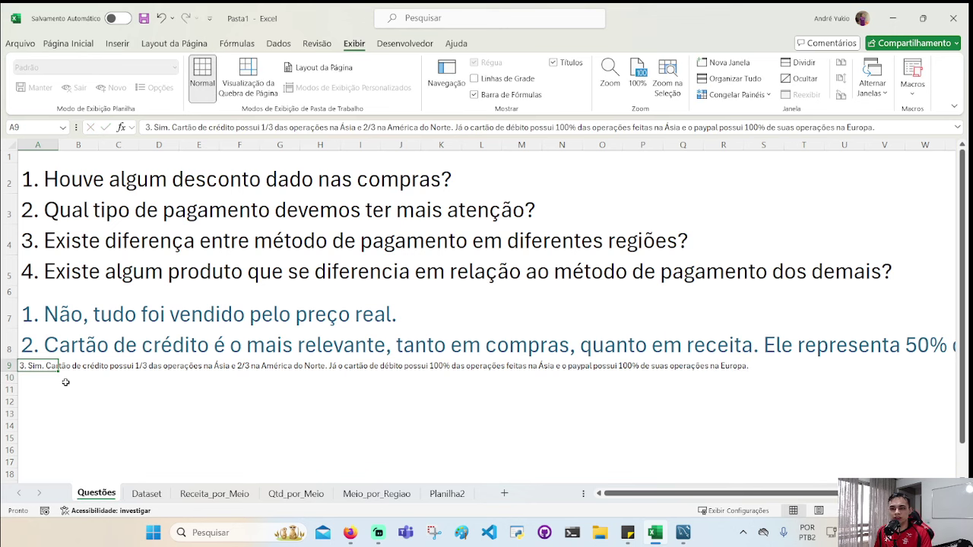
{"action": "left_click", "coordinate": [32, 348]}
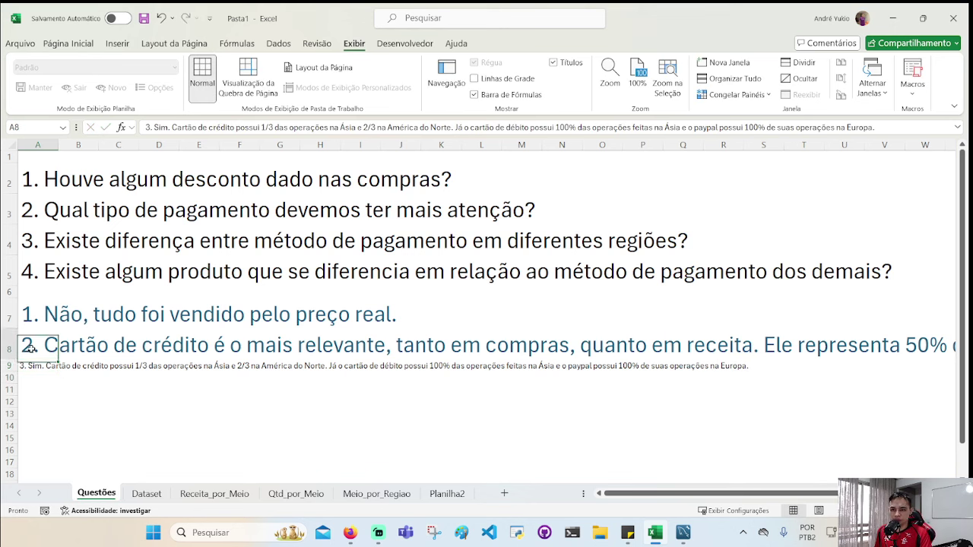
{"action": "left_click", "coordinate": [69, 45]}
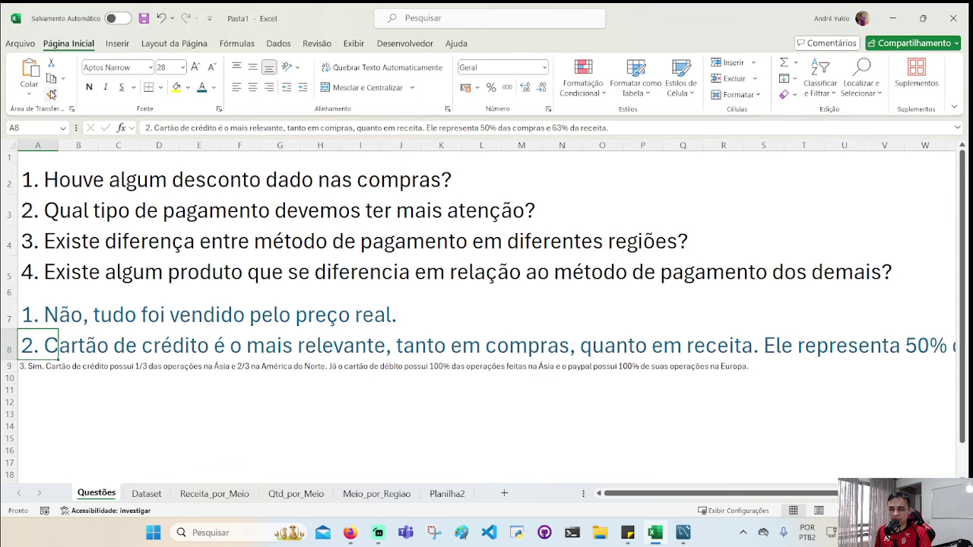
{"action": "left_click", "coordinate": [51, 94]}
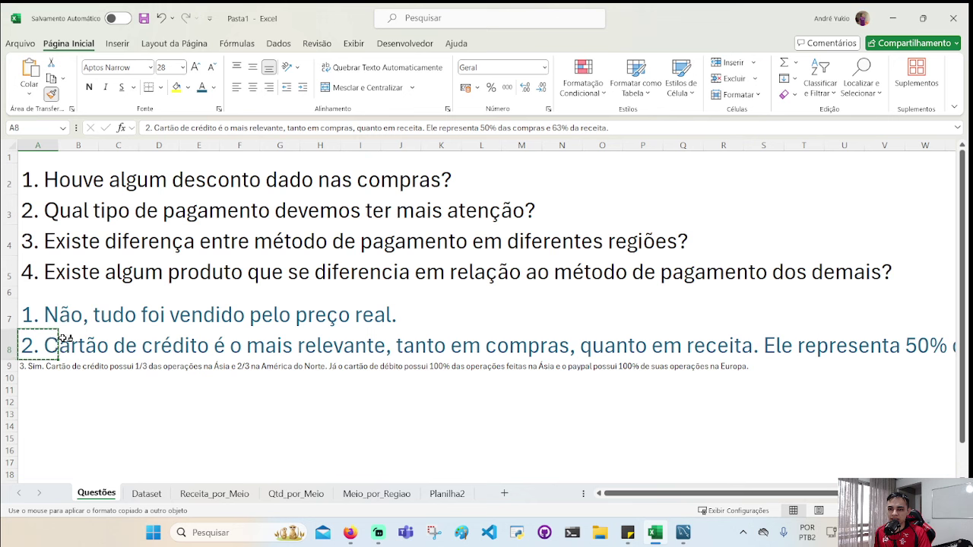
{"action": "left_click", "coordinate": [29, 366]}
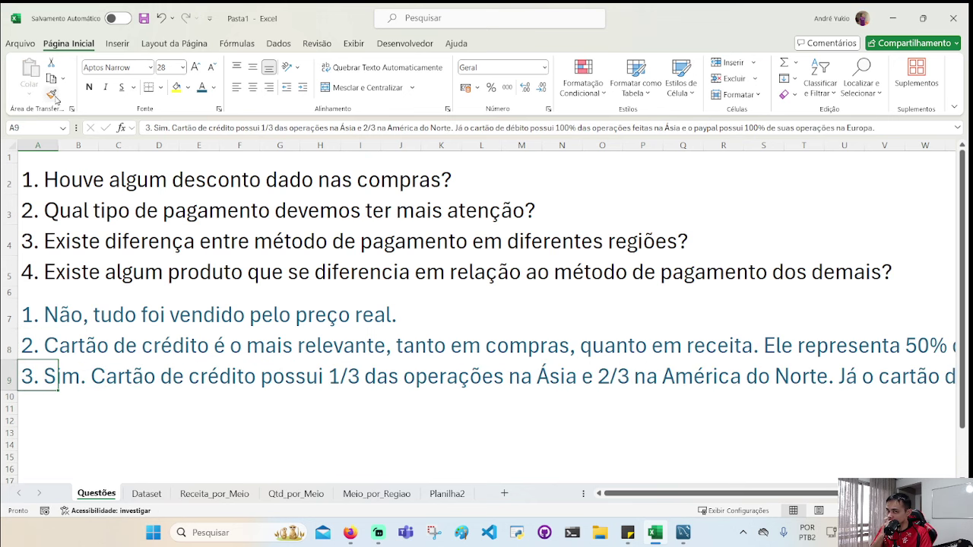
{"action": "left_click", "coordinate": [30, 343]}
{"action": "left_click", "coordinate": [40, 369]}
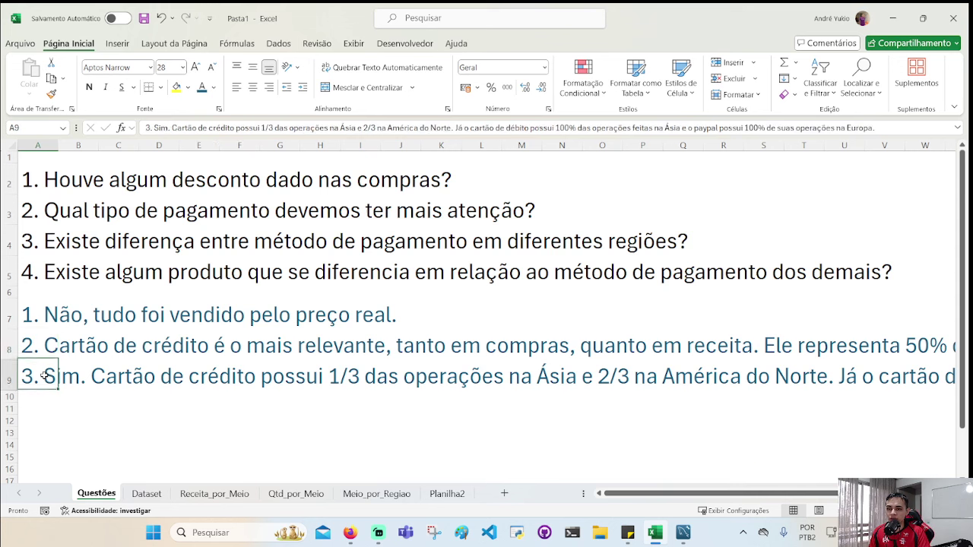
{"action": "left_click", "coordinate": [51, 94]}
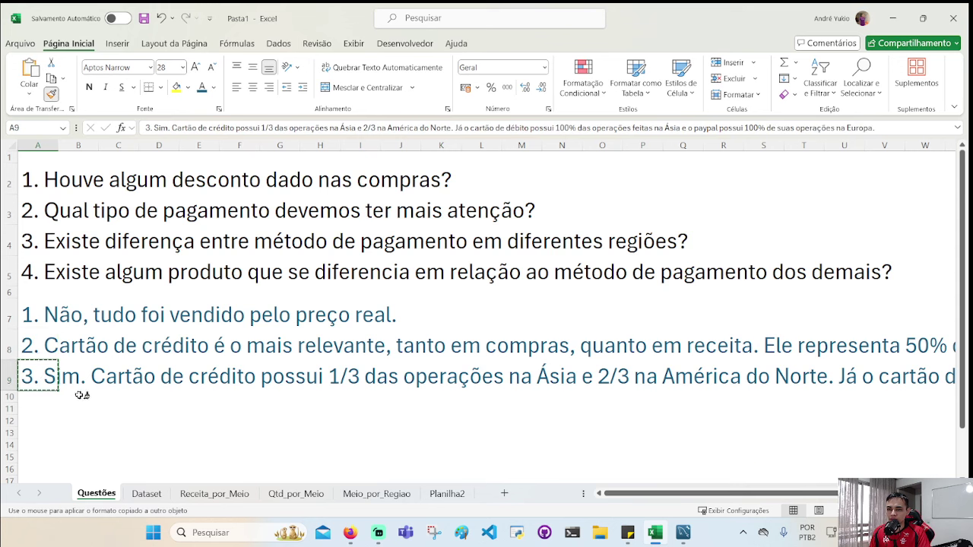
{"action": "left_click", "coordinate": [36, 403]}
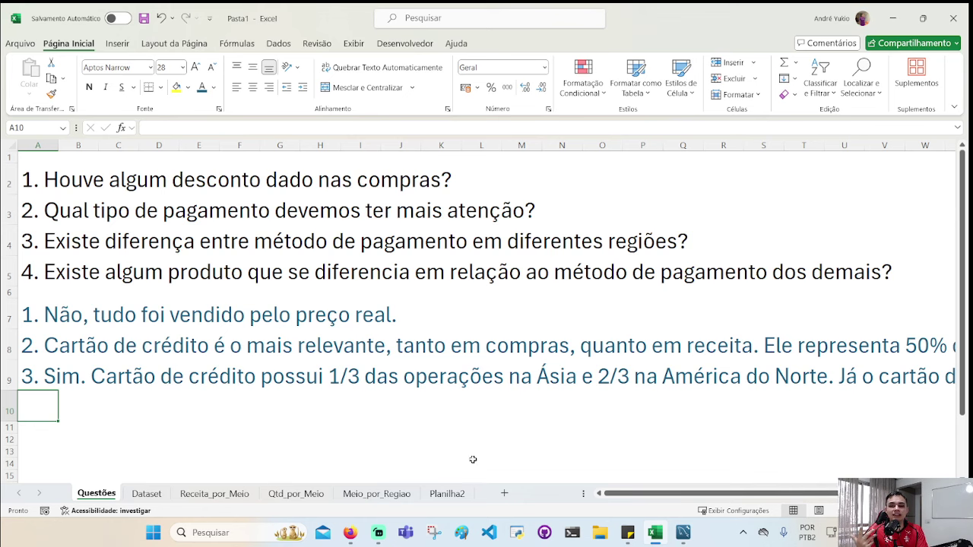
- Insert a PivotTable from the Dataset sales table on a new sheet
{"action": "left_click", "coordinate": [146, 494]}
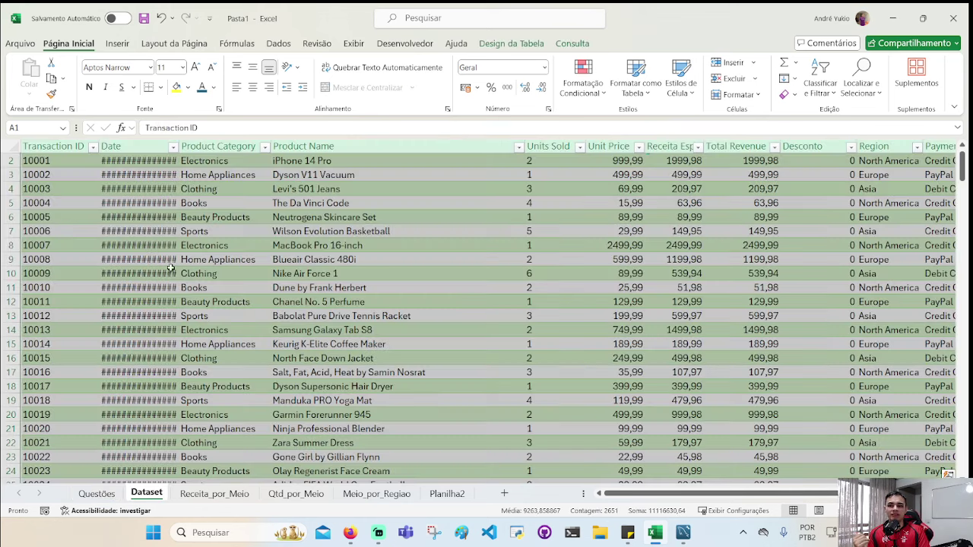
{"action": "left_click", "coordinate": [117, 43]}
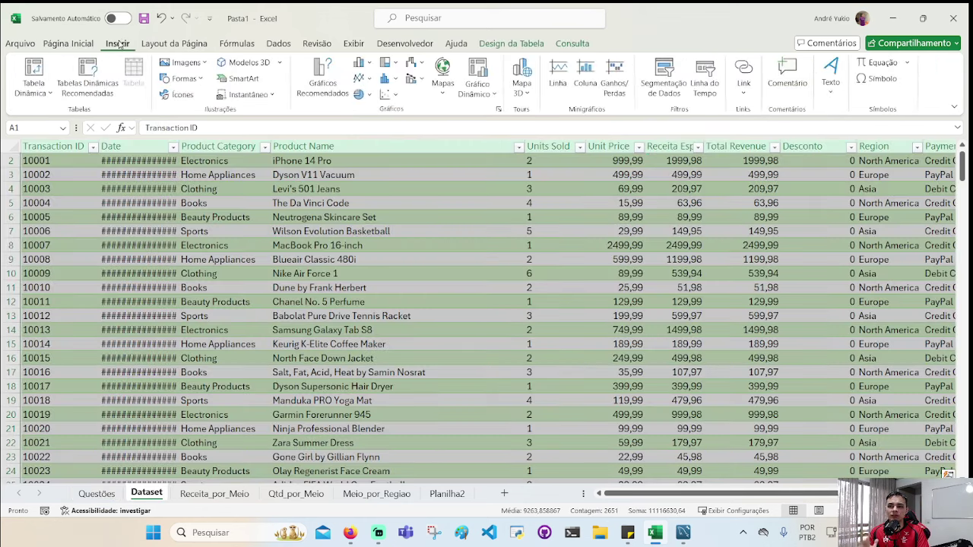
{"action": "left_click", "coordinate": [34, 85]}
{"action": "left_click", "coordinate": [52, 117]}
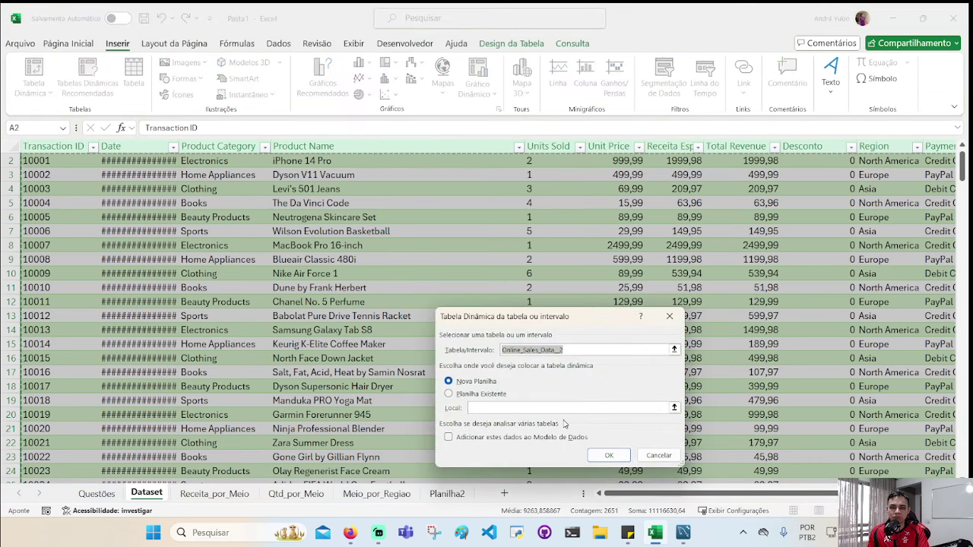
{"action": "left_click", "coordinate": [610, 456]}
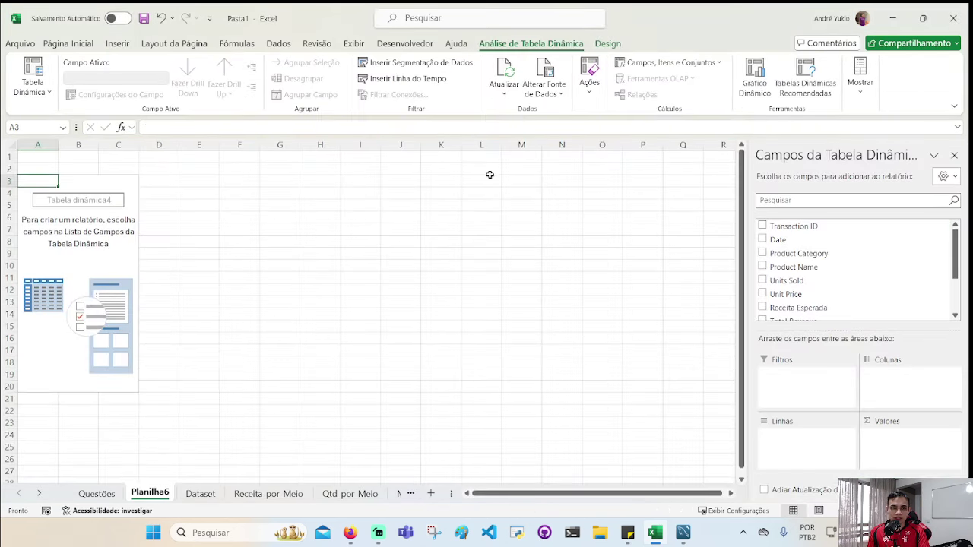
- Turn off gridlines on the new Planilha6 sheet
{"action": "left_click", "coordinate": [353, 46]}
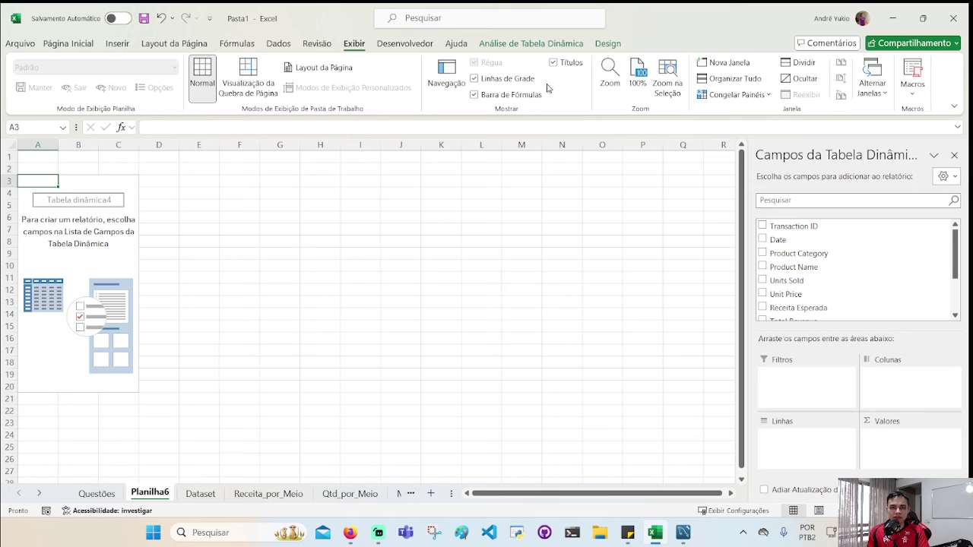
{"action": "left_click", "coordinate": [474, 78]}
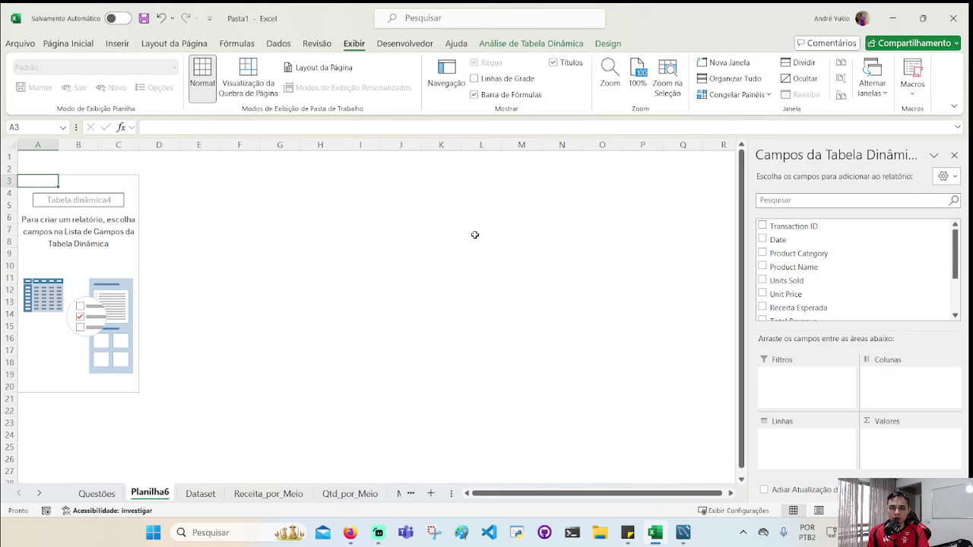
{"action": "scroll", "coordinate": [815, 286], "scroll_direction": "down", "scroll_amount": 2}
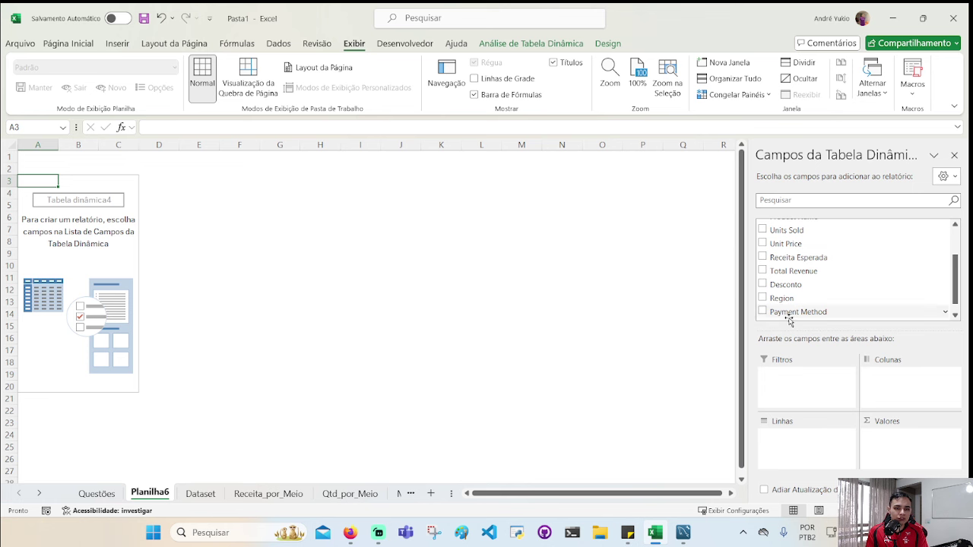
- Lay out Payment Method as columns, Product Category as rows, and Sum of Total Revenue as values
{"action": "left_click_drag", "start_coordinate": [792, 313], "coordinate": [915, 399]}
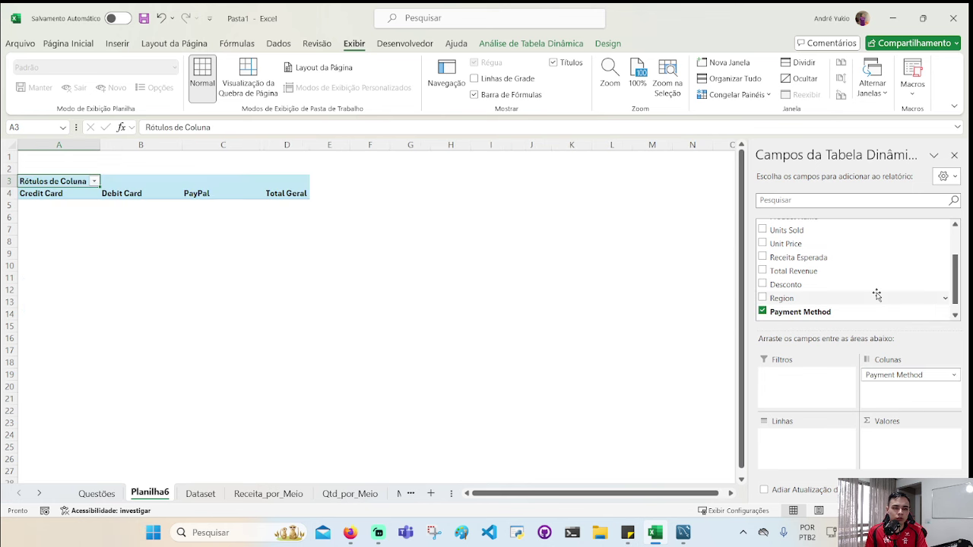
{"action": "scroll", "coordinate": [817, 262], "scroll_direction": "up", "scroll_amount": 2}
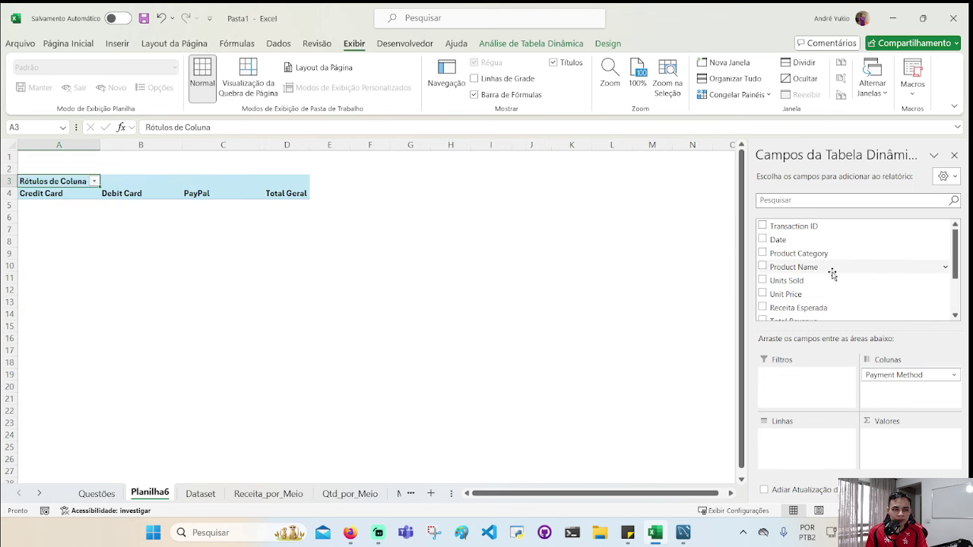
{"action": "mouse_move", "coordinate": [808, 254]}
{"action": "left_mouse_down"}
{"action": "mouse_move", "coordinate": [794, 303]}
{"action": "mouse_move", "coordinate": [801, 450]}
{"action": "left_mouse_up"}
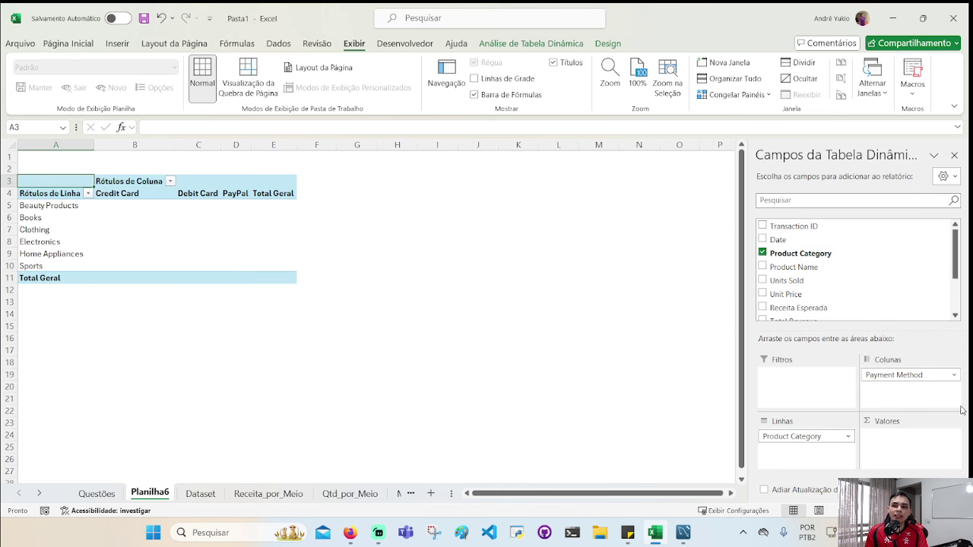
{"action": "scroll", "coordinate": [836, 259], "scroll_direction": "down", "scroll_amount": 2}
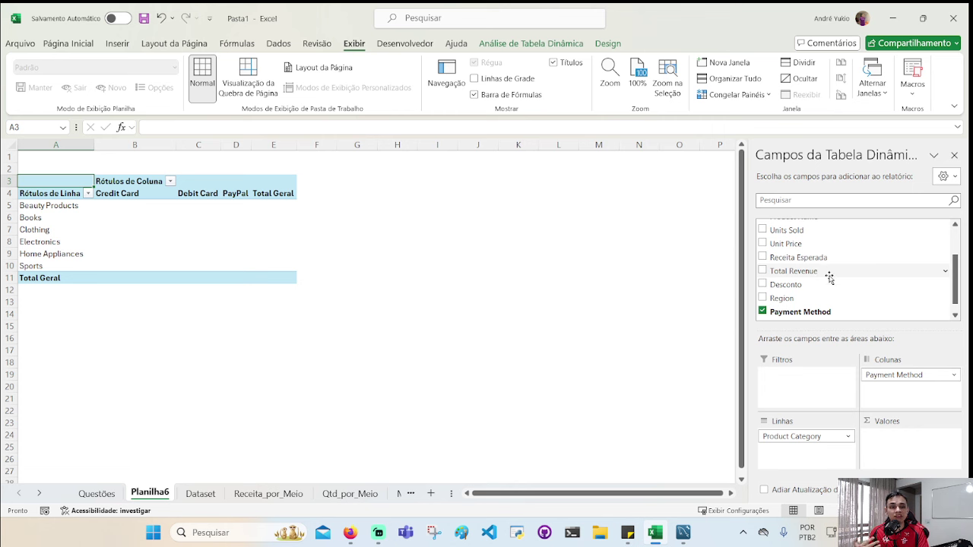
{"action": "left_click_drag", "start_coordinate": [829, 280], "coordinate": [929, 465]}
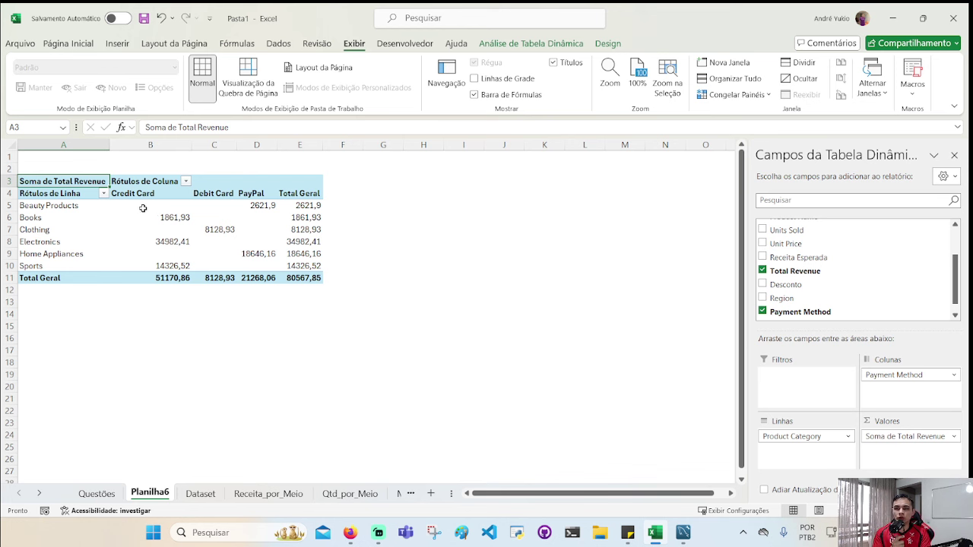
{"action": "mouse_move", "coordinate": [142, 208]}
{"action": "left_mouse_down"}
{"action": "mouse_move", "coordinate": [342, 293]}
{"action": "mouse_move", "coordinate": [315, 278]}
{"action": "left_mouse_up"}
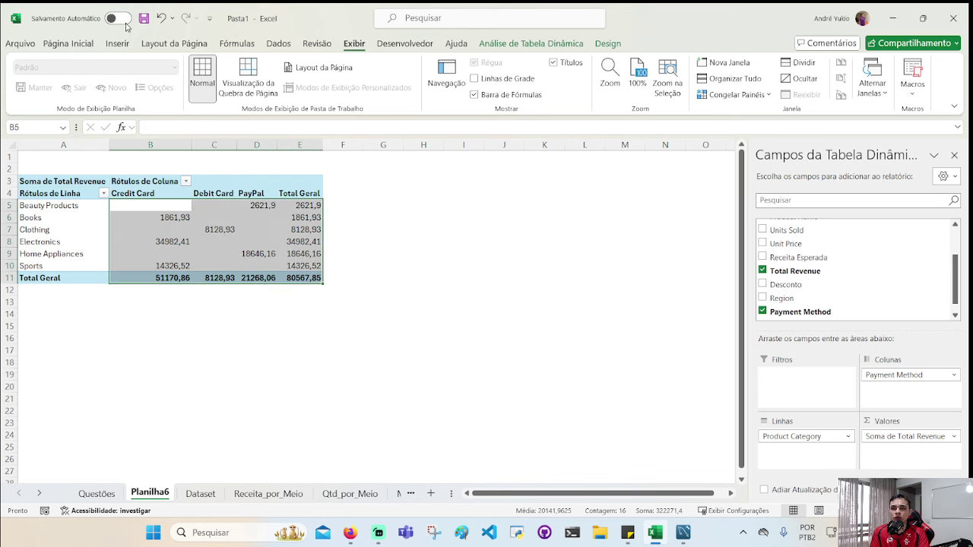
- Format the pivot's revenue figures as accounting currency
{"action": "left_click", "coordinate": [67, 44]}
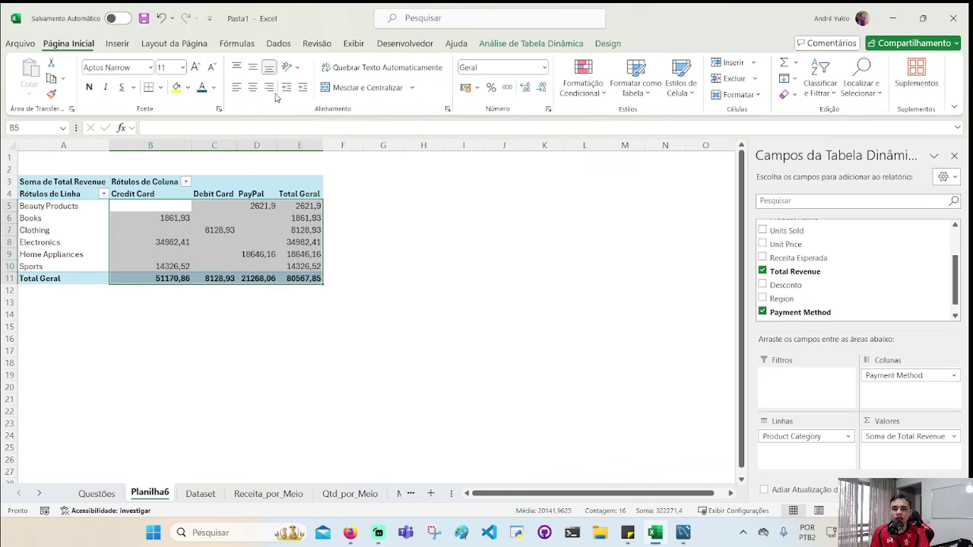
{"action": "left_click", "coordinate": [464, 87]}
{"action": "left_click", "coordinate": [355, 240]}
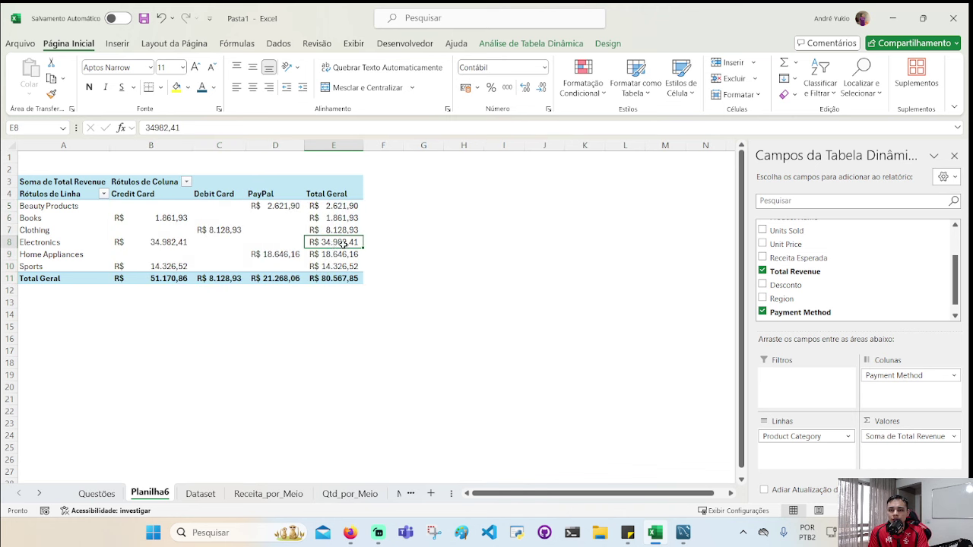
{"action": "mouse_move", "coordinate": [275, 206]}
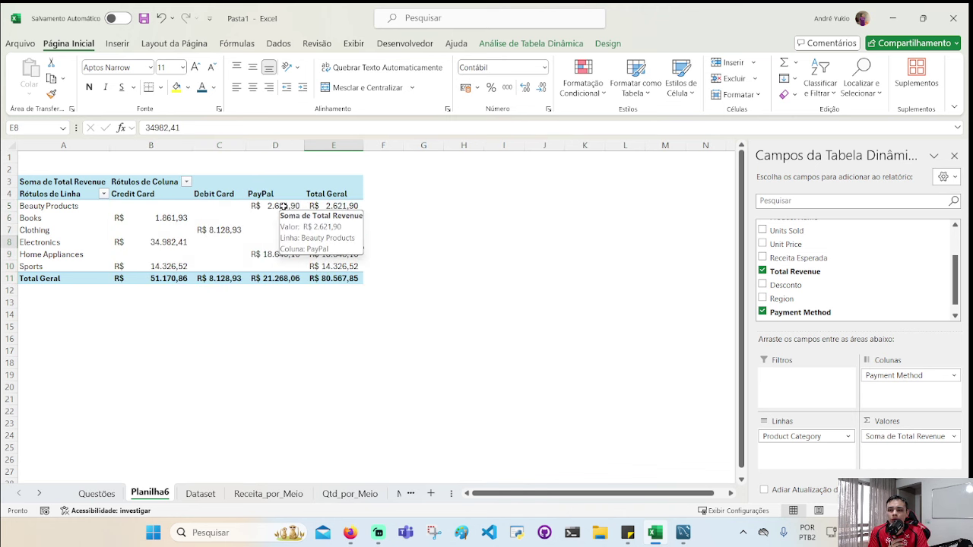
- Review category revenues by payment method, then select the pivot body A4:D11
{"action": "left_click", "coordinate": [285, 206]}
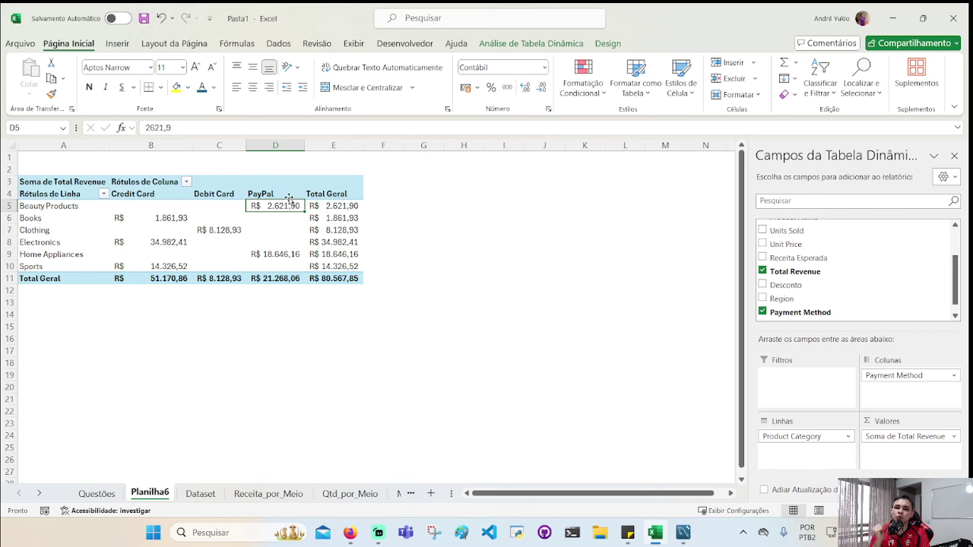
{"action": "left_click", "coordinate": [181, 216]}
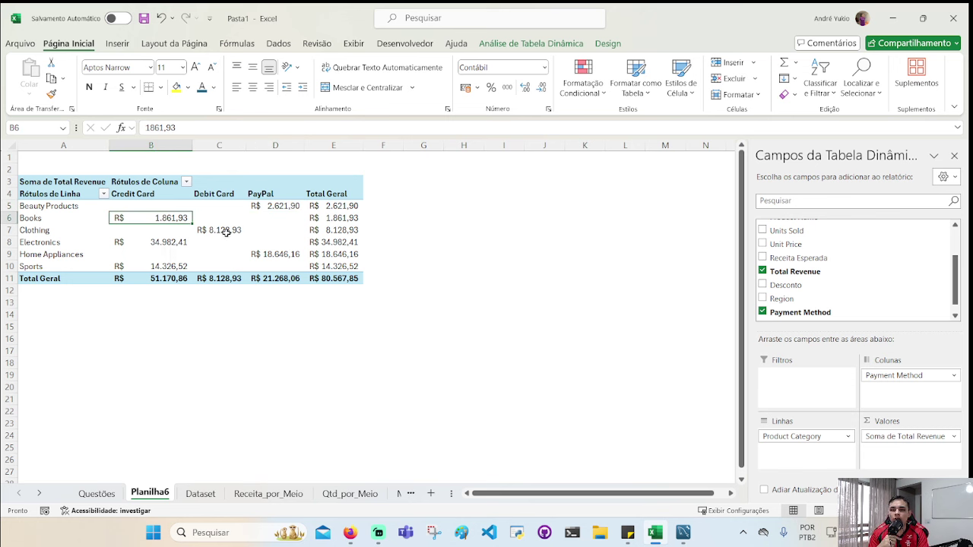
{"action": "left_click", "coordinate": [226, 232]}
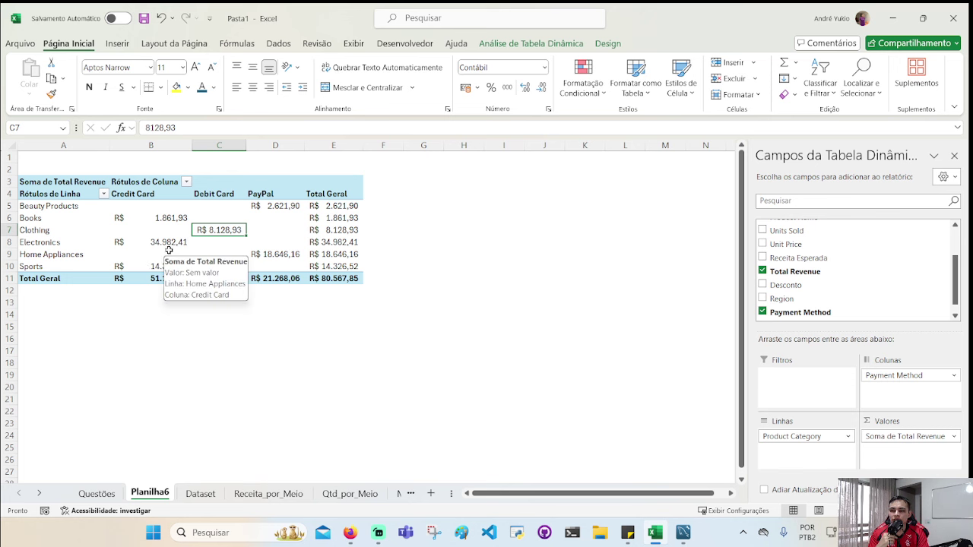
{"action": "left_click", "coordinate": [170, 245]}
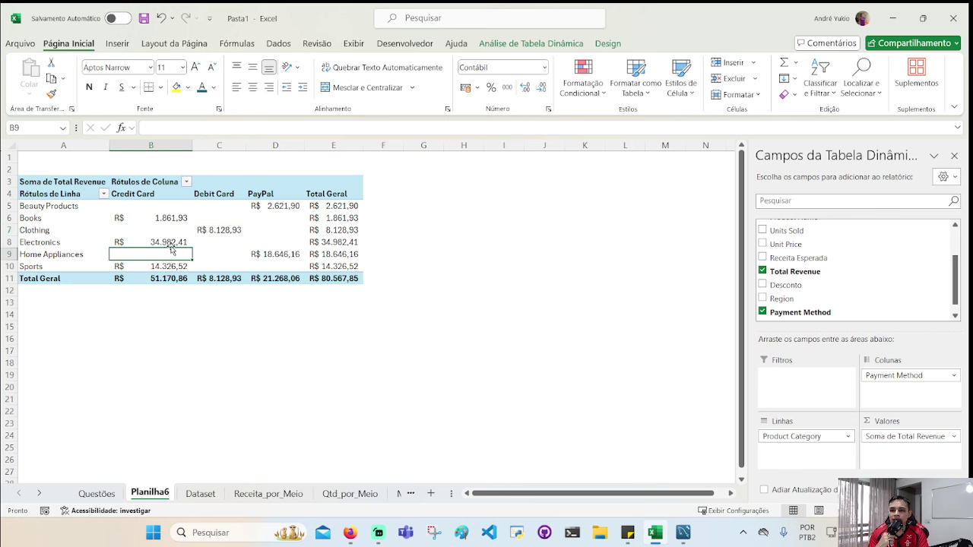
{"action": "left_click", "coordinate": [289, 256]}
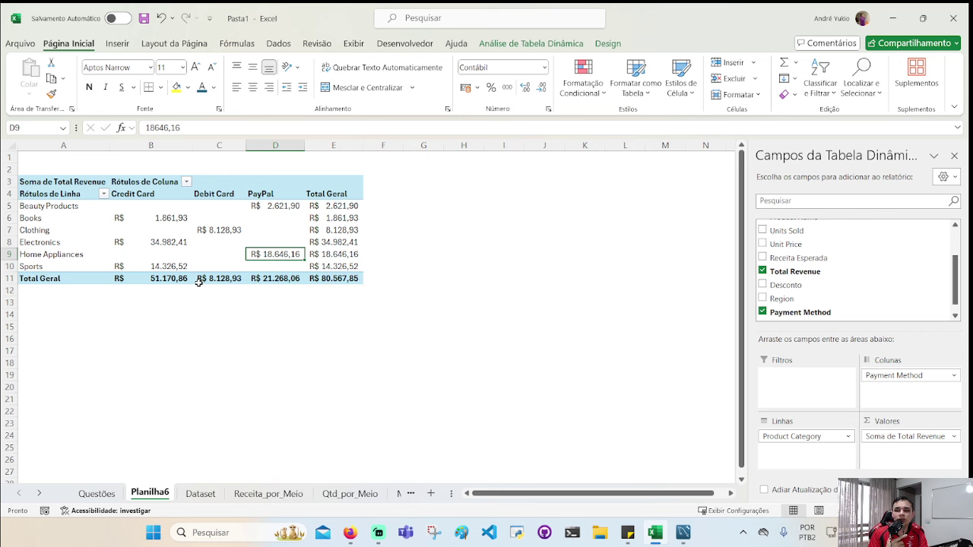
{"action": "left_click", "coordinate": [157, 269]}
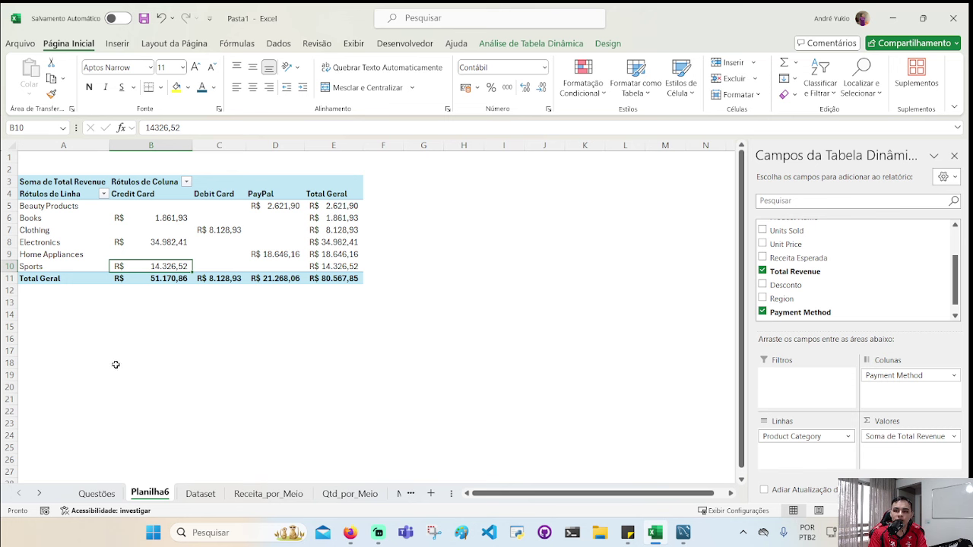
{"action": "left_click_drag", "start_coordinate": [70, 190], "coordinate": [287, 274]}
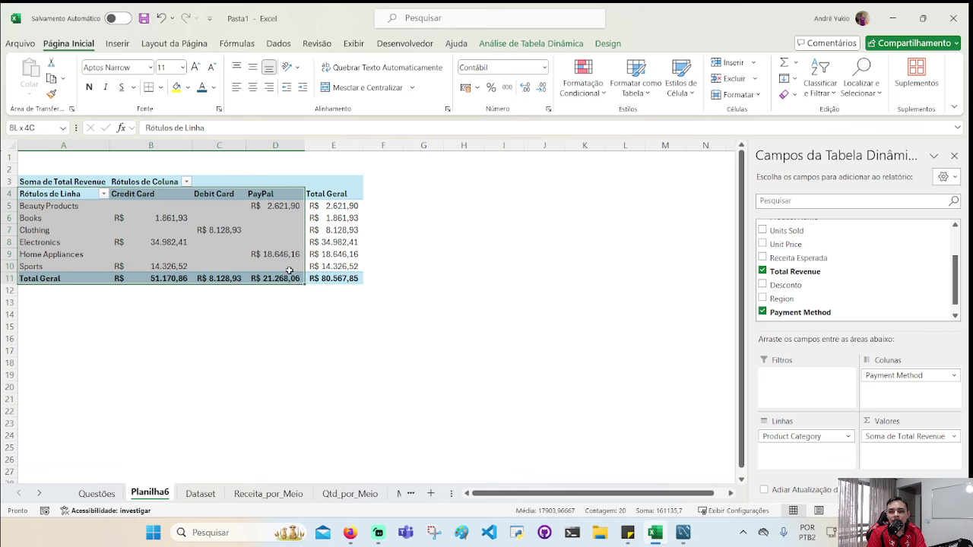
{"action": "left_click", "coordinate": [121, 44]}
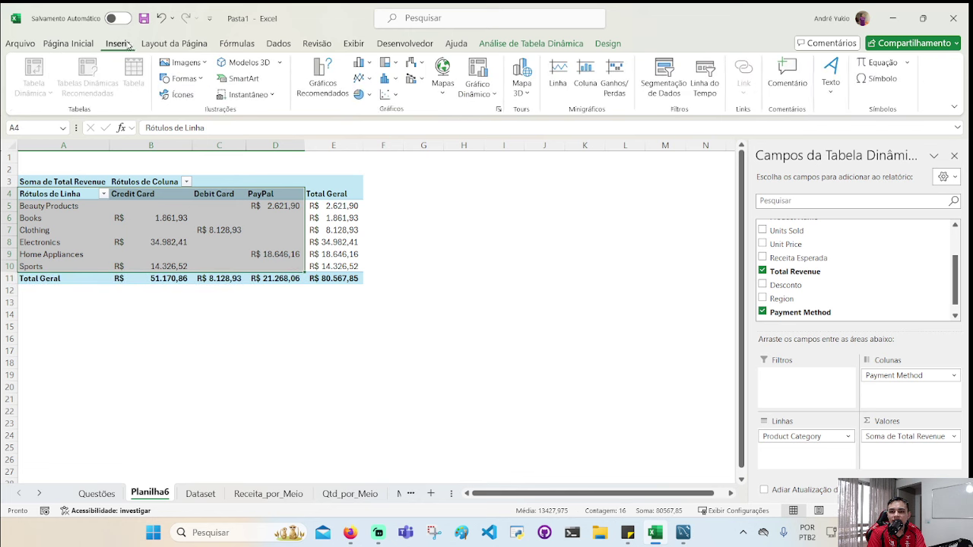
{"action": "left_click", "coordinate": [368, 63]}
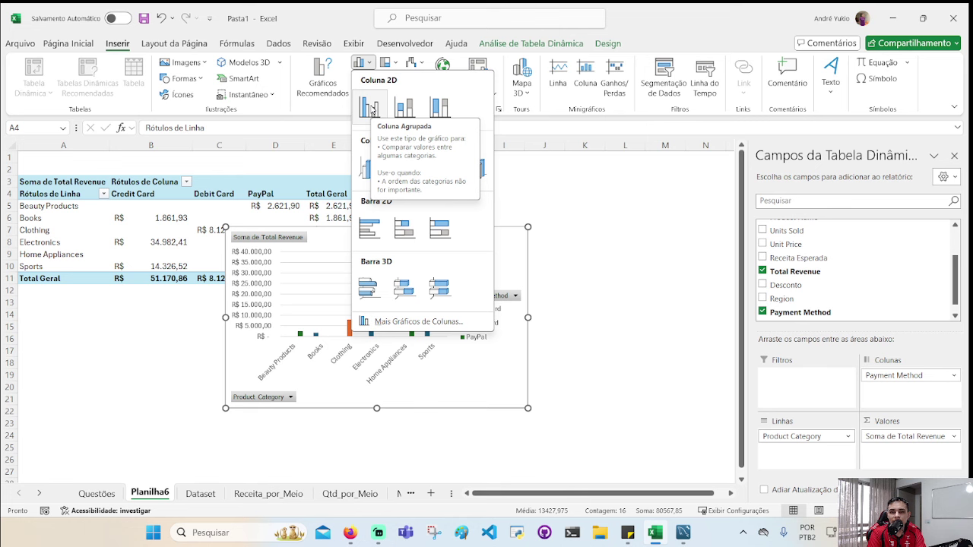
{"action": "left_click", "coordinate": [586, 196]}
{"action": "left_click", "coordinate": [472, 289]}
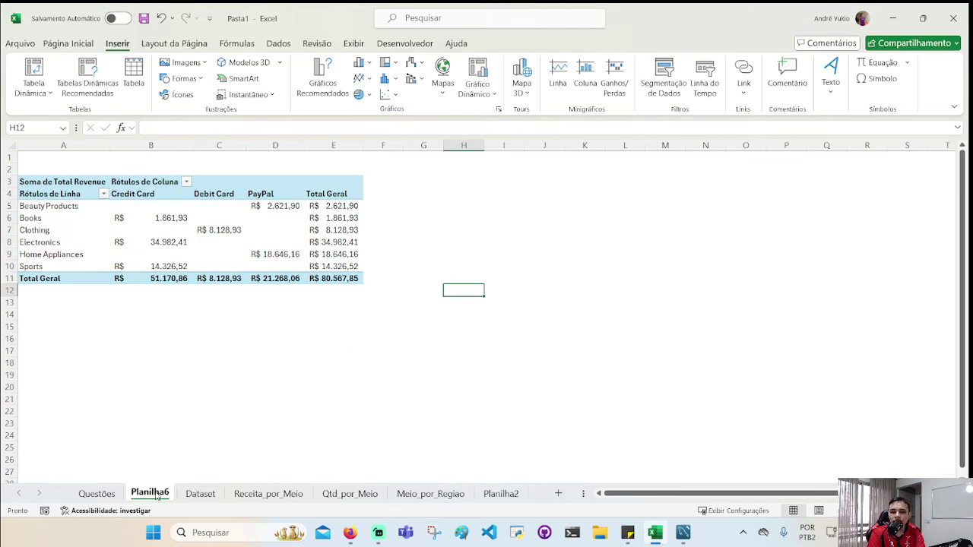
- Move the Planilha6 sheet after Meio_por_Regiao and rename it Categoria_por_Meio
{"action": "left_click_drag", "start_coordinate": [483, 487], "coordinate": [478, 492]}
{"action": "right_click", "coordinate": [450, 494]}
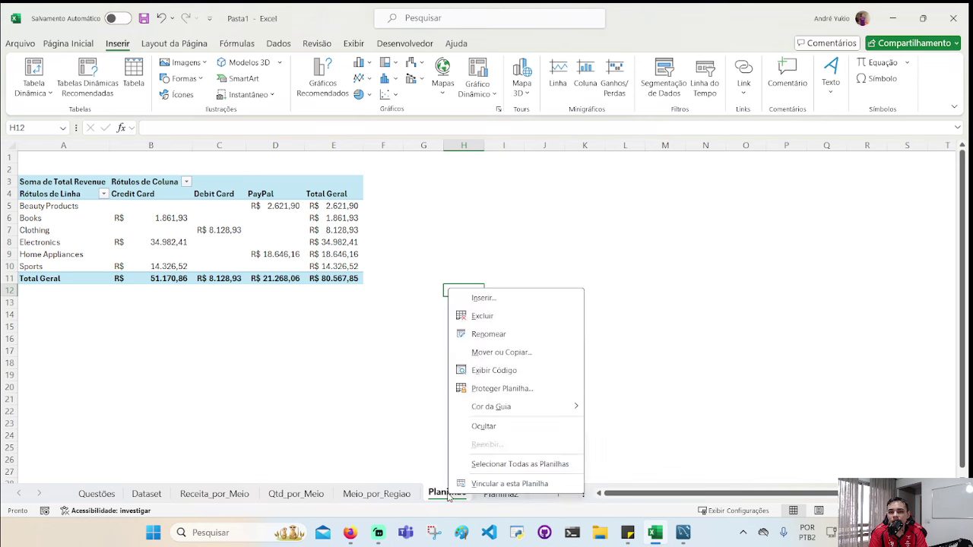
{"action": "left_click", "coordinate": [507, 337]}
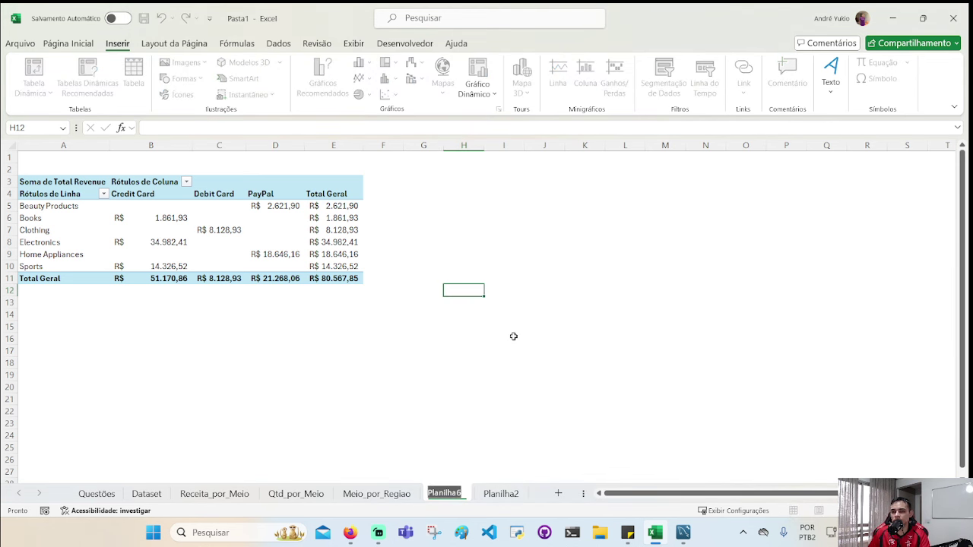
{"action": "type", "text": "Me"}
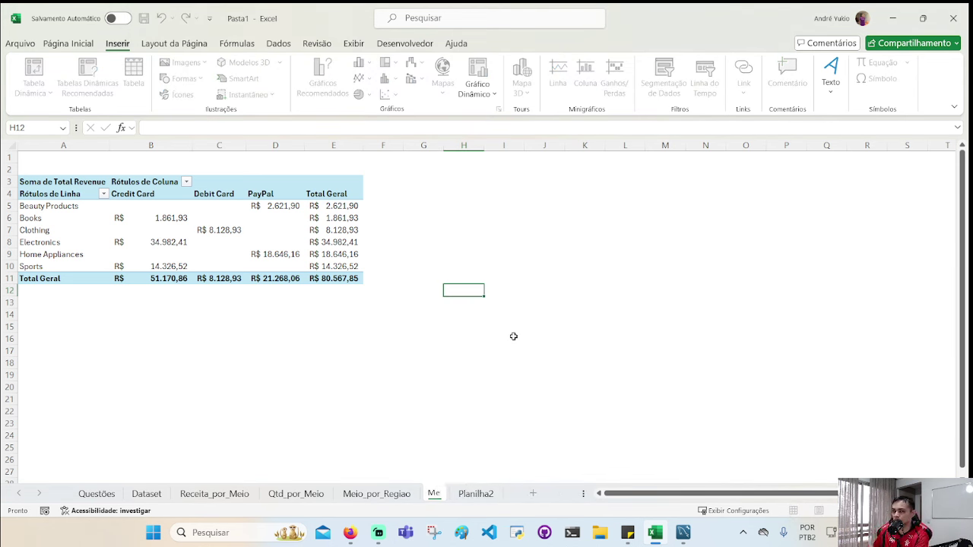
{"action": "type", "text": "io_"}
{"action": "key", "text": "BackSpace"}
{"action": "key", "text": "BackSpace"}
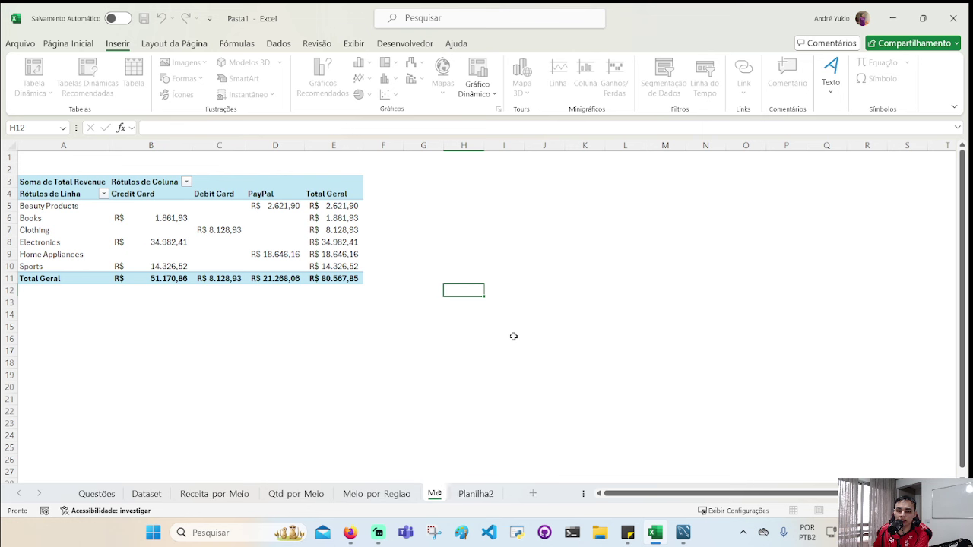
{"action": "key", "text": "BackSpace"}
{"action": "key", "text": "BackSpace"}
{"action": "key", "text": "BackSpace"}
{"action": "type", "text": "Categ"}
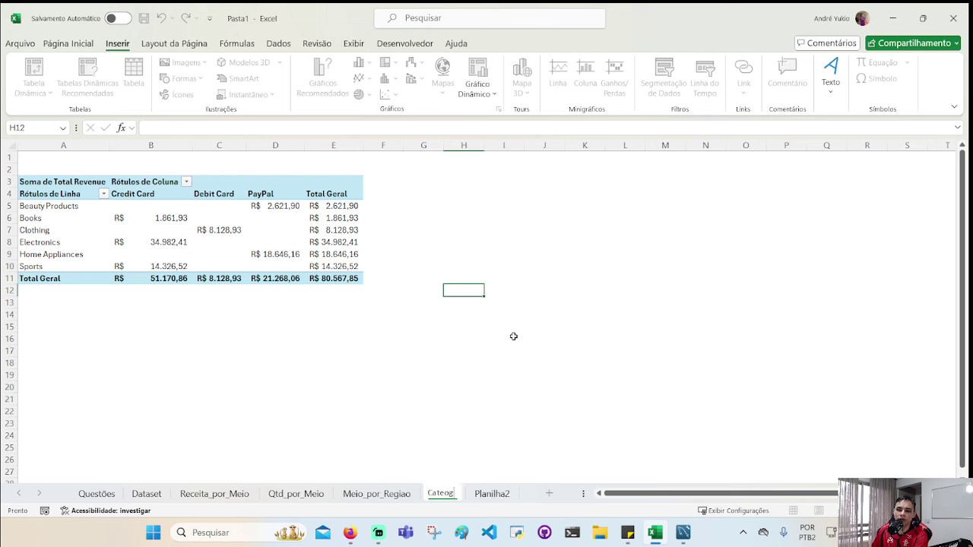
{"action": "type", "text": "oria_por"}
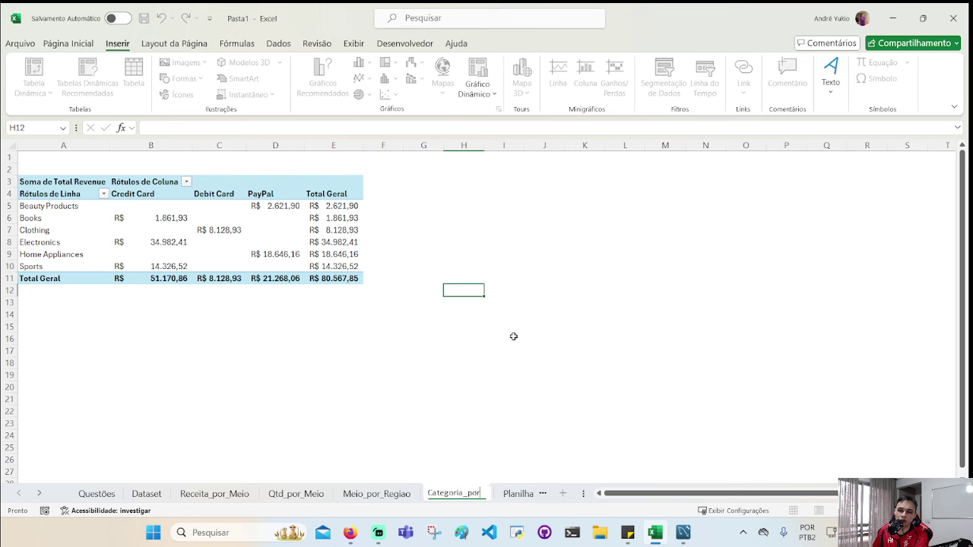
{"action": "type", "text": "_Meio"}
{"action": "key", "text": "Return"}
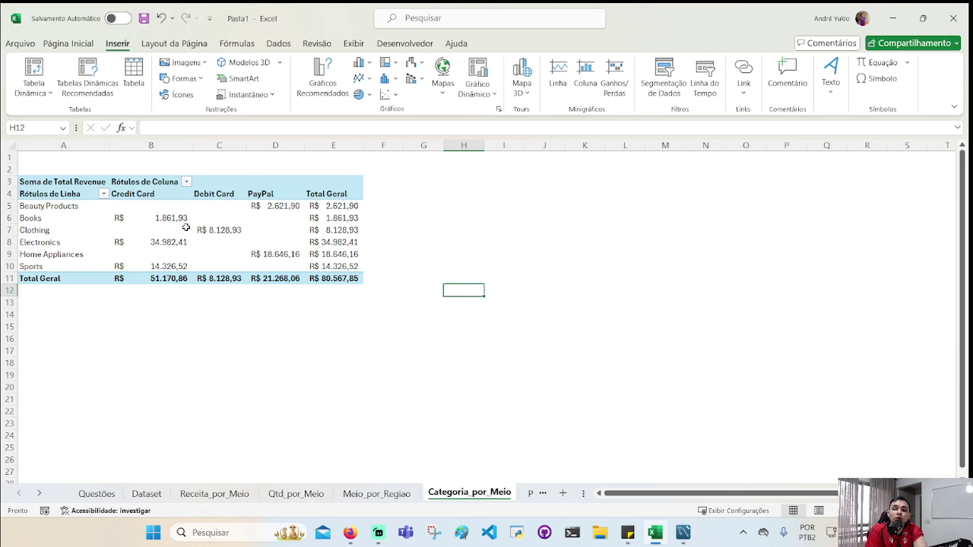
- Enter '4. Sim, ver tabela em categoria_por_meio.' in Questões cell A10, then go to Receita_por_Meio
{"action": "left_click", "coordinate": [95, 493]}
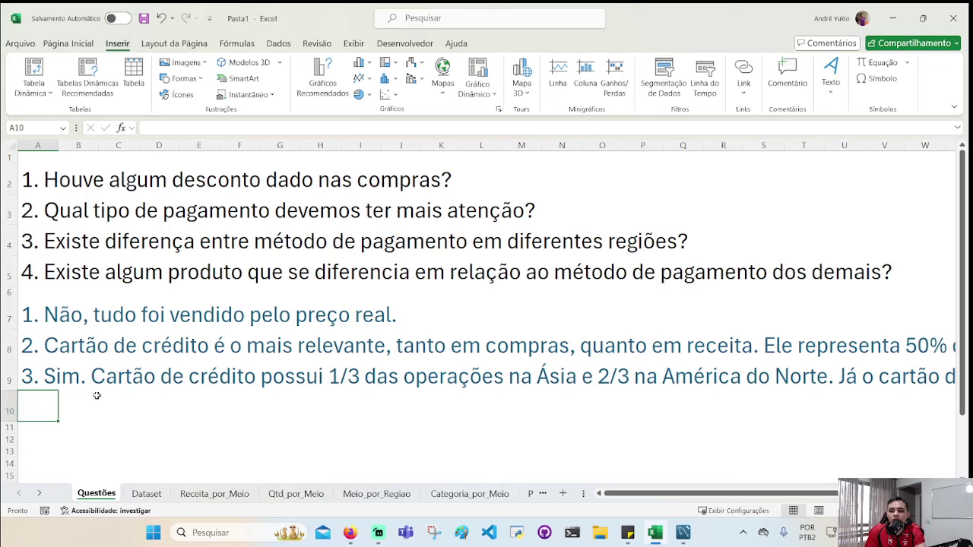
{"action": "type", "text": "4."}
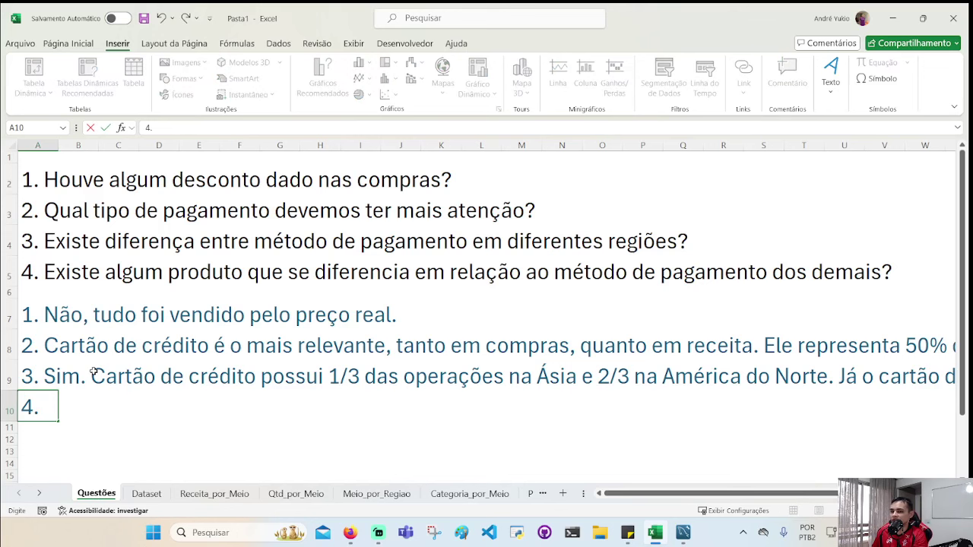
{"action": "type", "text": " Sim, ver"}
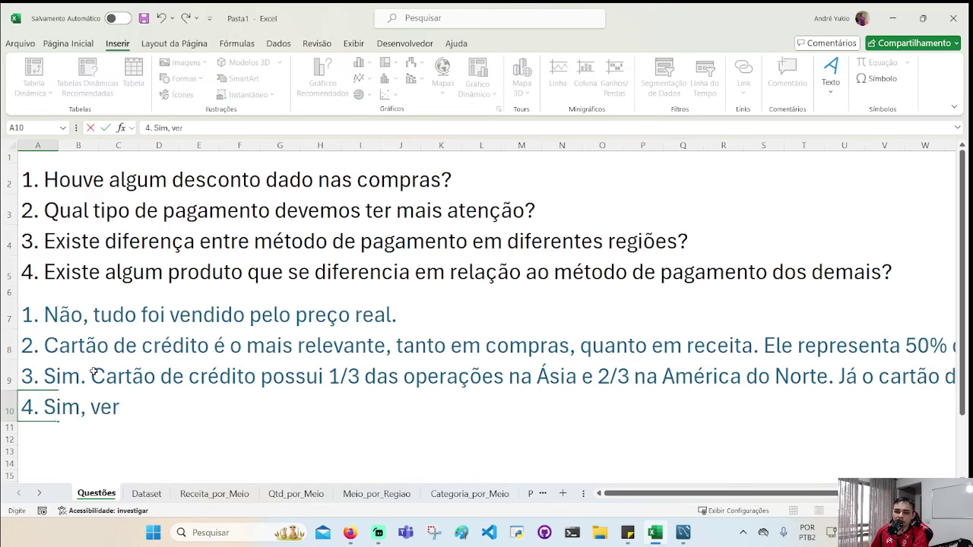
{"action": "type", "text": " tabe"}
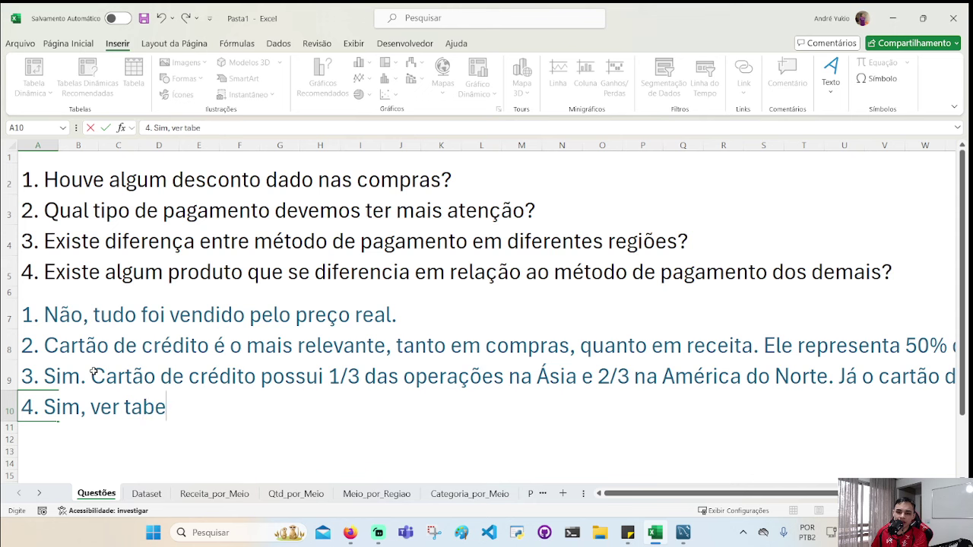
{"action": "type", "text": "la em categoria"}
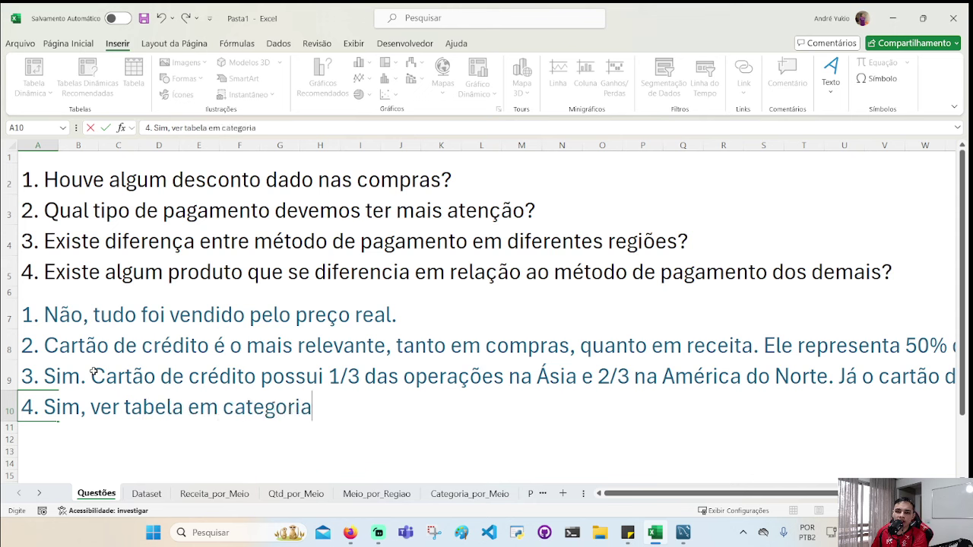
{"action": "type", "text": "_por_meio."}
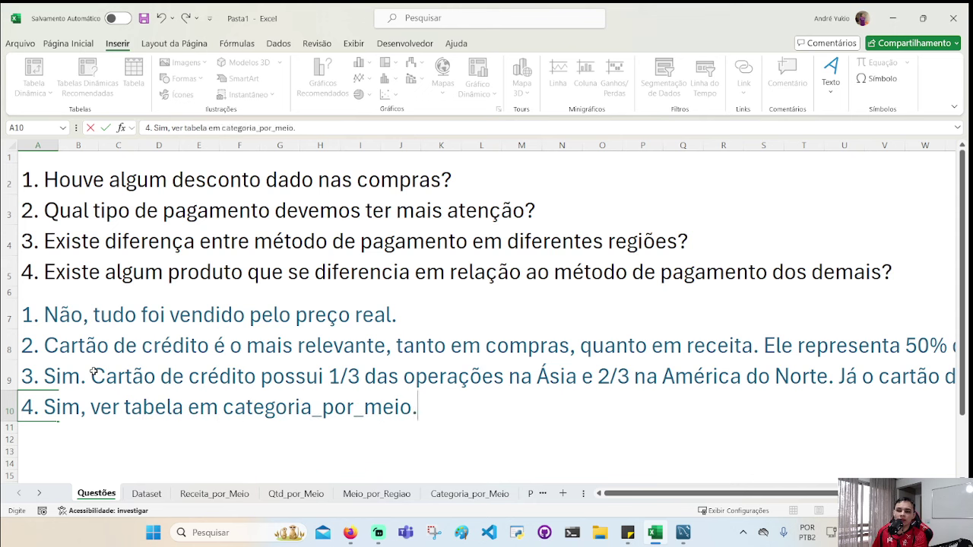
{"action": "key", "text": "Return"}
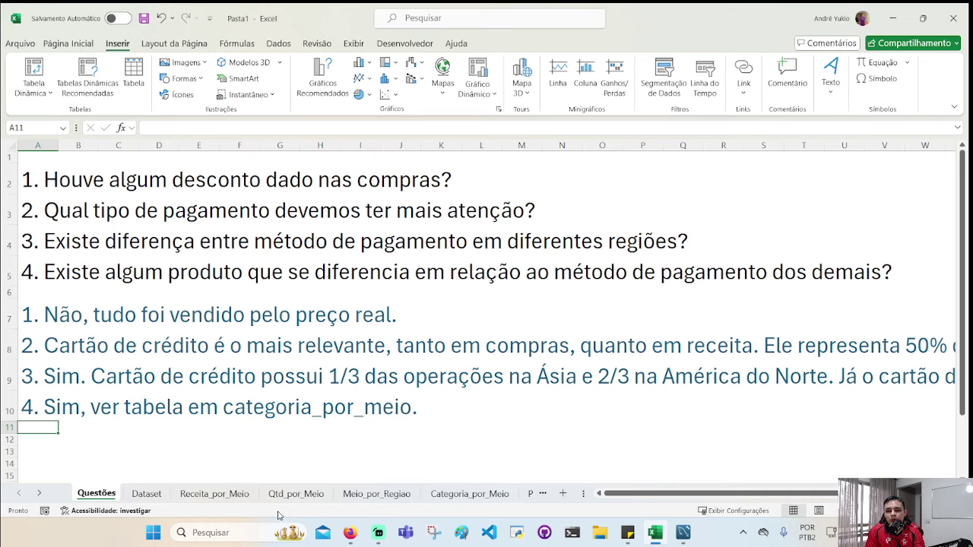
{"action": "left_click", "coordinate": [242, 495]}
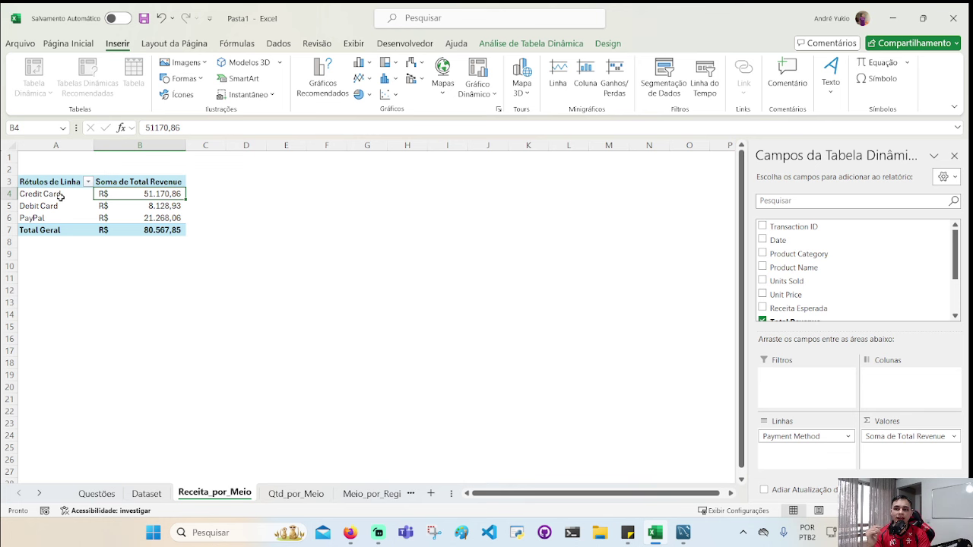
- Chart revenue per payment method as a dark-gradient clustered column chart titled 'Receita por Meio de Pagamento'
{"action": "left_click_drag", "start_coordinate": [61, 197], "coordinate": [164, 218]}
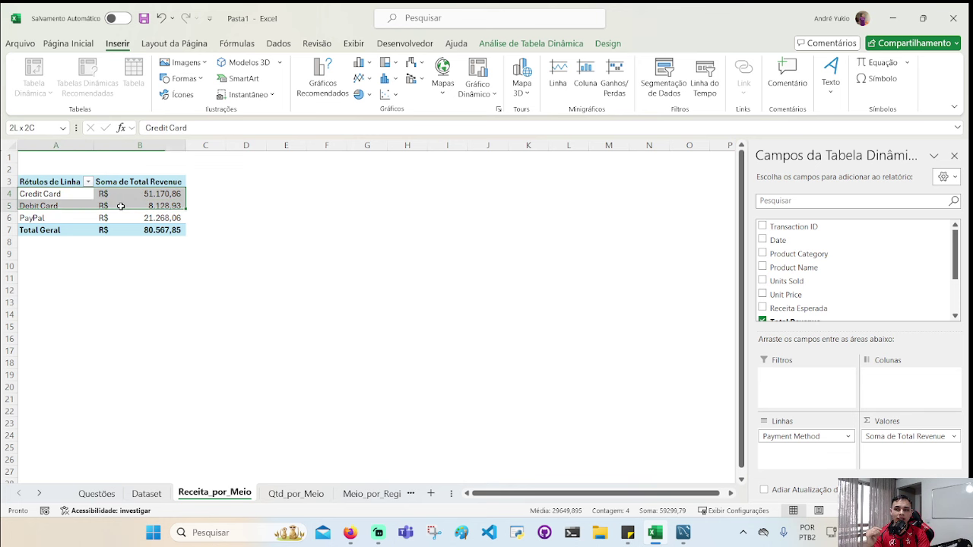
{"action": "left_click", "coordinate": [361, 65]}
{"action": "left_click", "coordinate": [373, 104]}
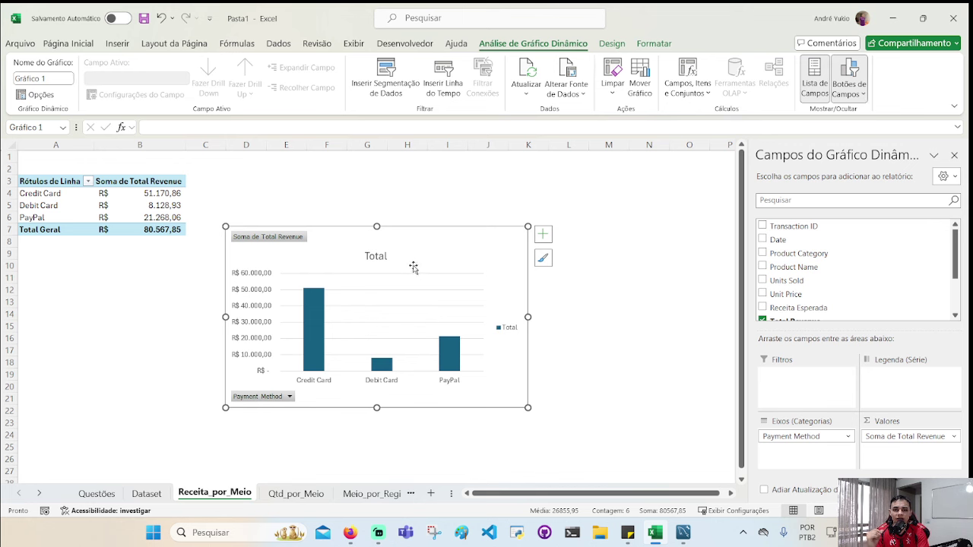
{"action": "left_click", "coordinate": [612, 47]}
{"action": "left_click", "coordinate": [608, 95]}
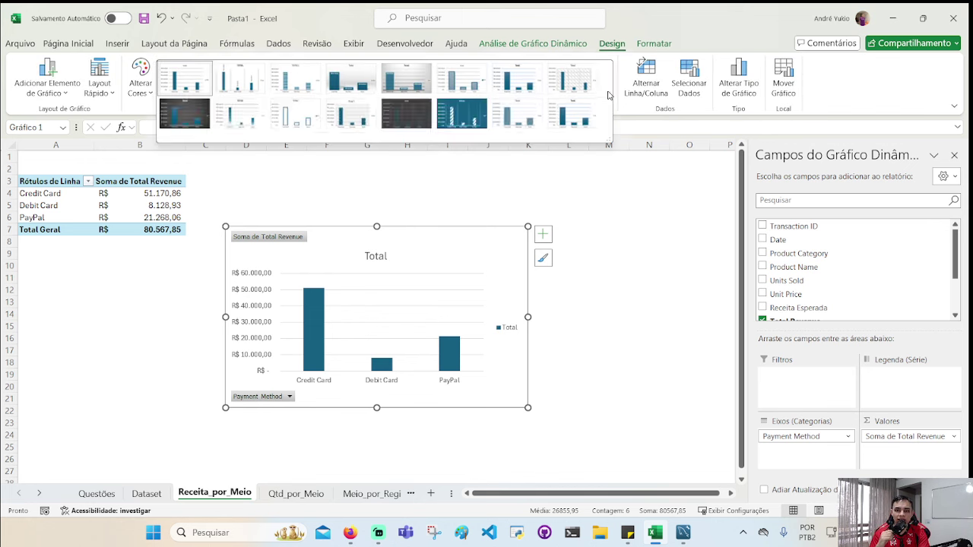
{"action": "left_click", "coordinate": [186, 114]}
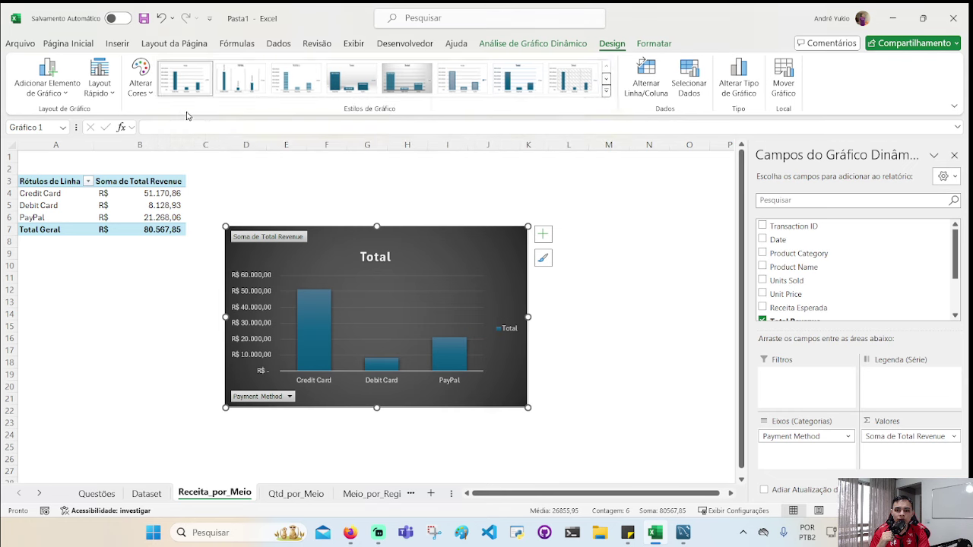
{"action": "left_click", "coordinate": [387, 257]}
{"action": "double_click", "coordinate": [385, 262]}
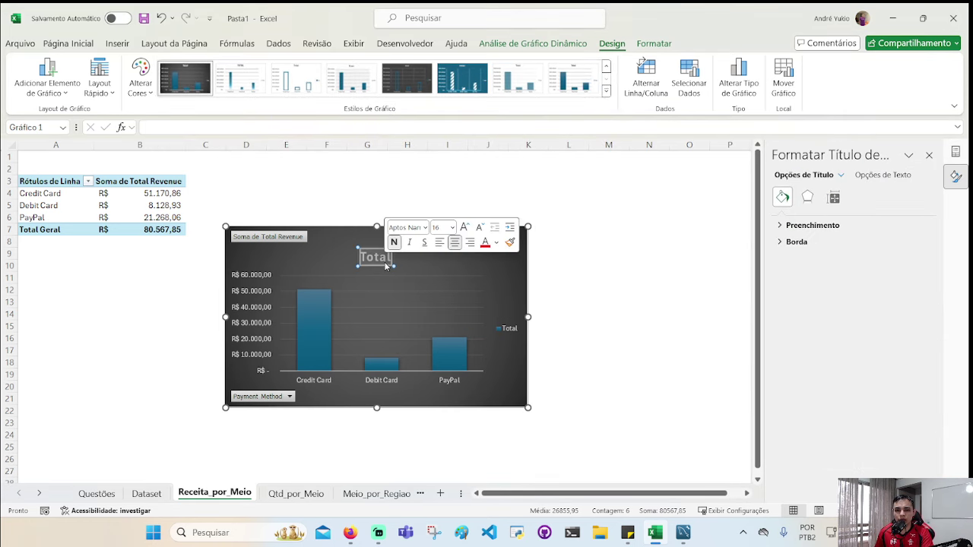
{"action": "type", "text": "R"}
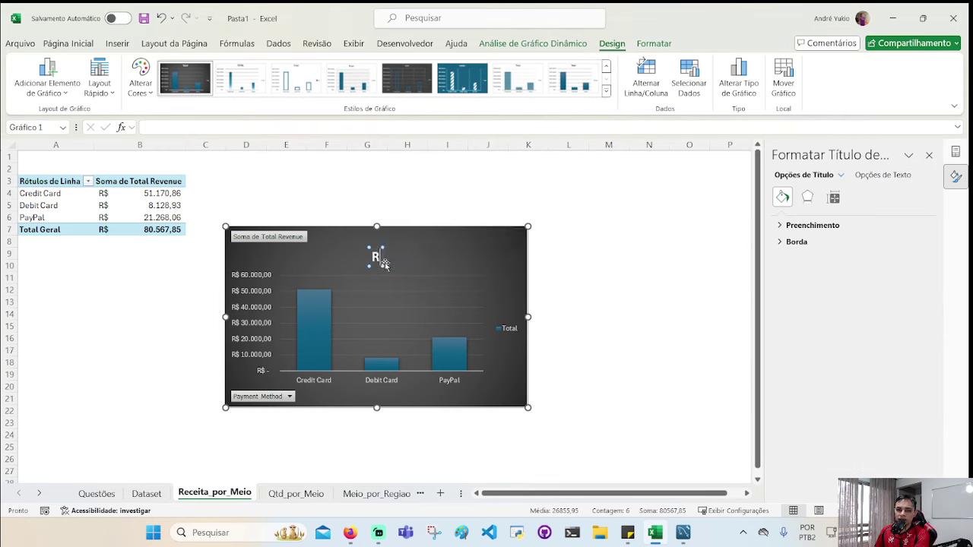
{"action": "type", "text": "eceita por"}
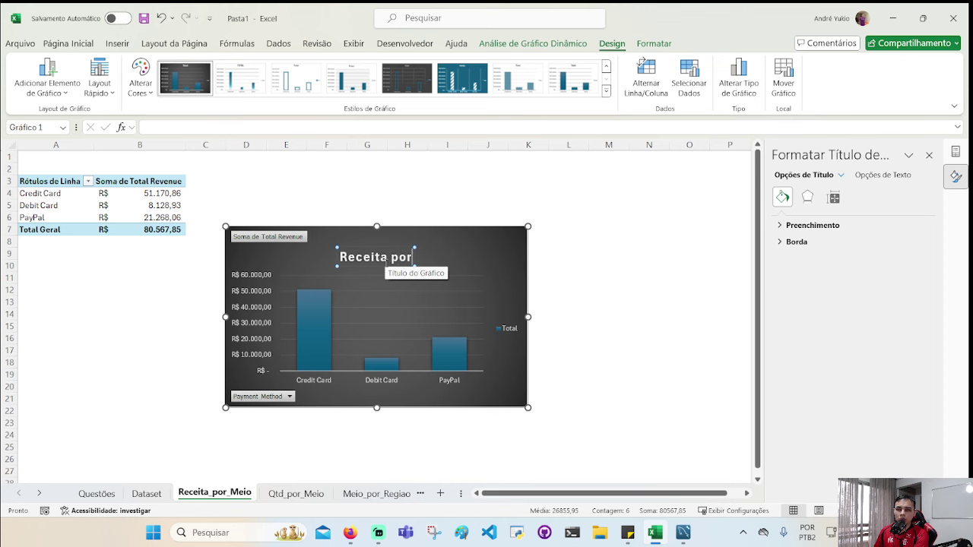
{"action": "type", "text": " Meio de Pagamento"}
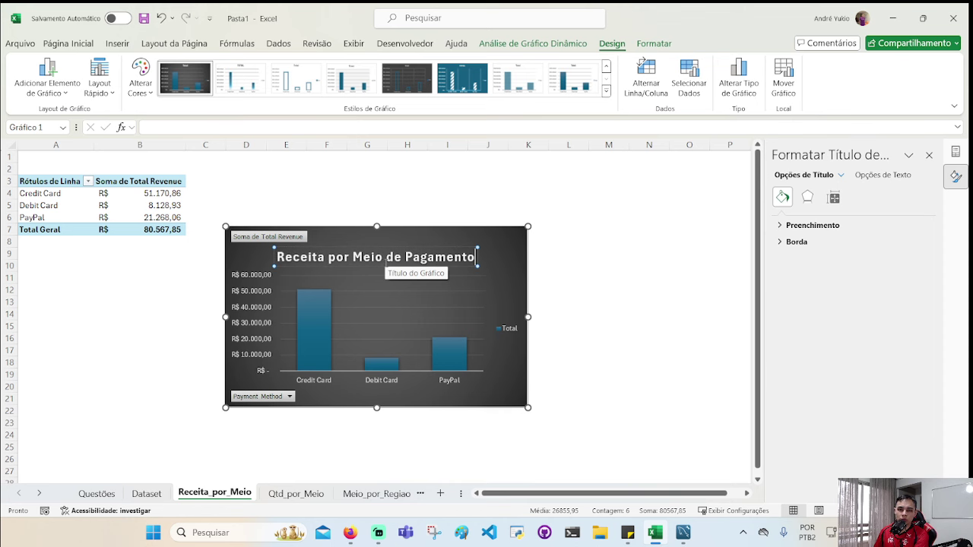
- Reposition the revenue chart higher and further right, beside the pivot table
{"action": "left_click", "coordinate": [608, 218]}
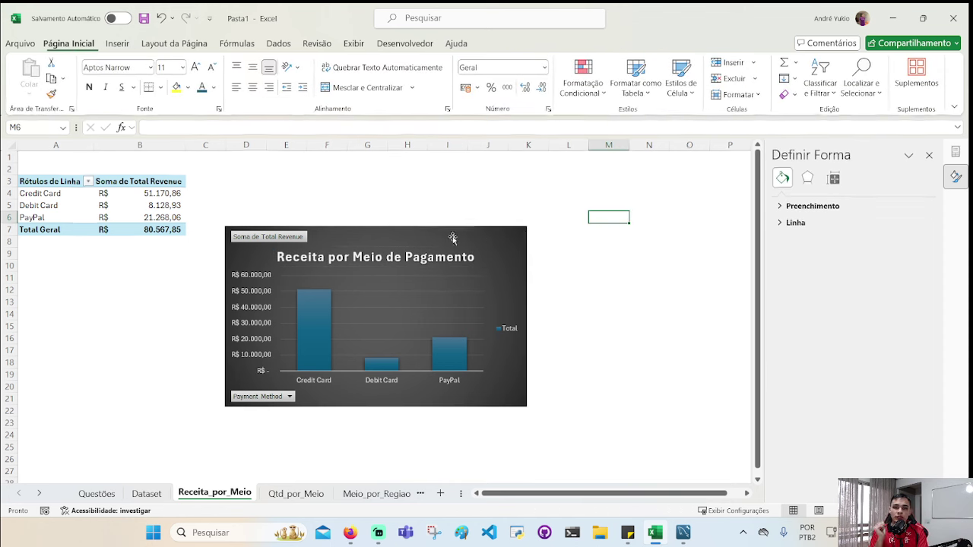
{"action": "left_click_drag", "start_coordinate": [450, 235], "coordinate": [645, 176]}
{"action": "left_click", "coordinate": [645, 176]}
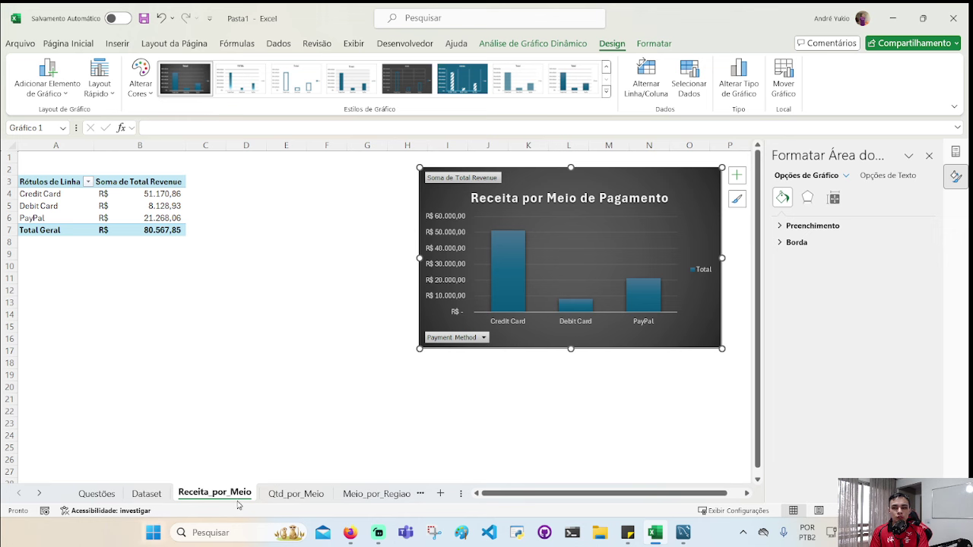
- On Qtd_por_Meio, insert a clustered column chart of purchase counts per payment method
{"action": "left_click", "coordinate": [277, 495]}
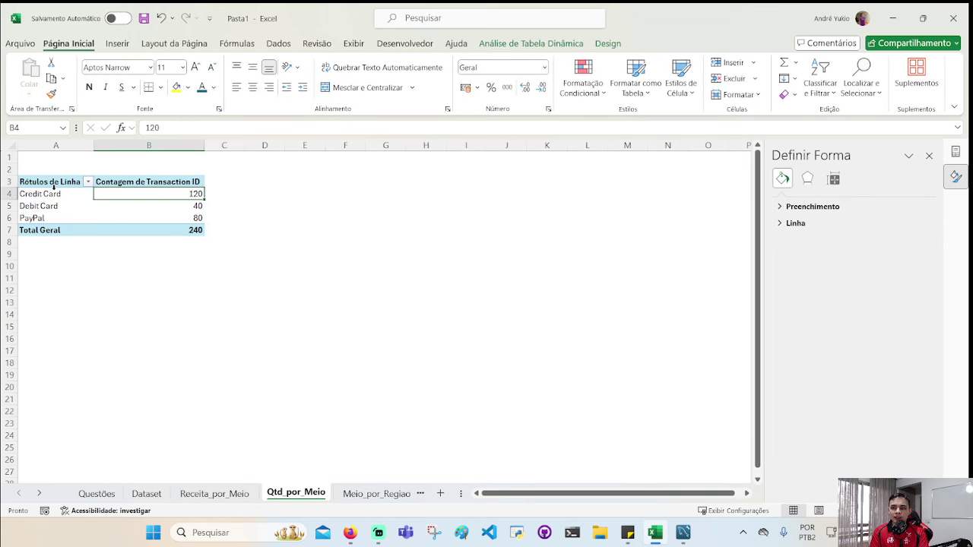
{"action": "left_click_drag", "start_coordinate": [53, 194], "coordinate": [167, 219]}
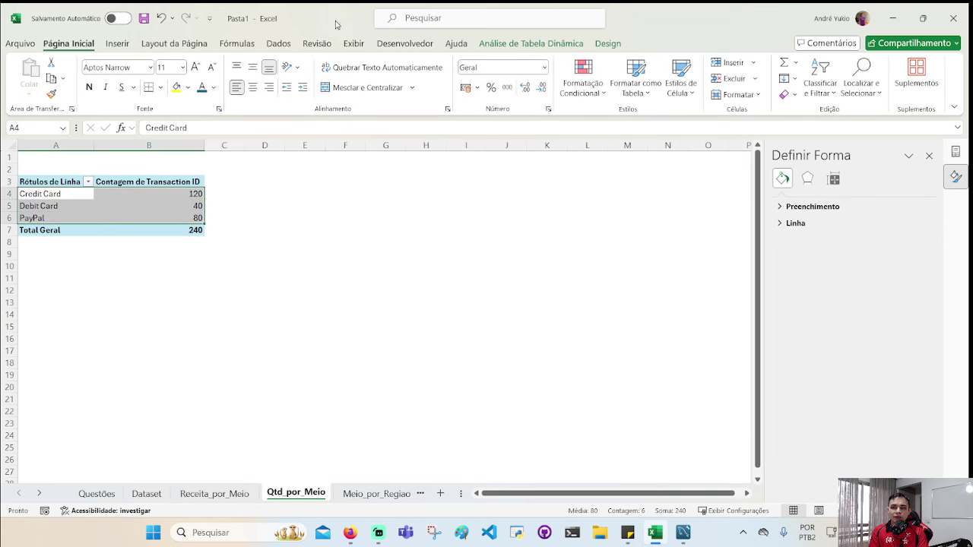
{"action": "left_click", "coordinate": [117, 44]}
{"action": "left_click", "coordinate": [365, 67]}
{"action": "left_click", "coordinate": [370, 106]}
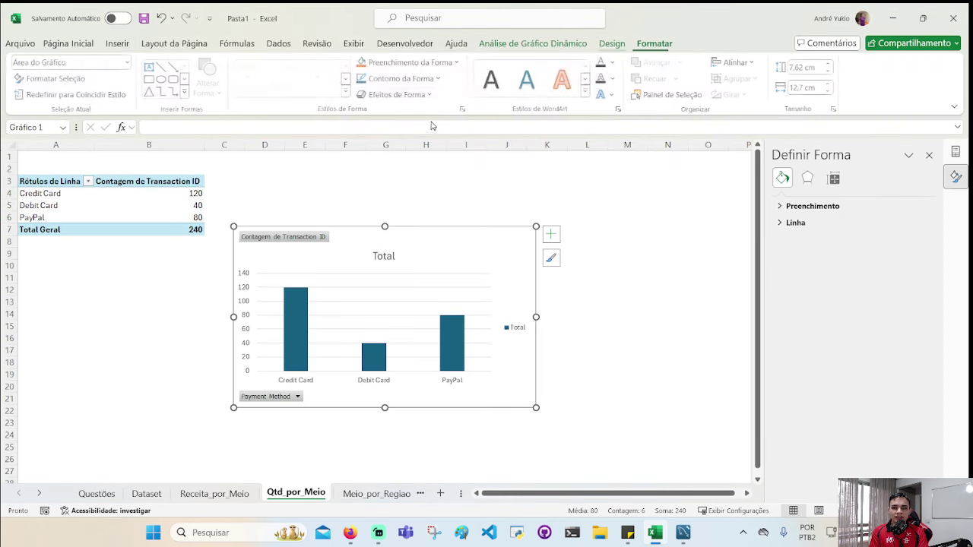
- Apply the dark chart style and title the chart 'Compras por Meio de Pagamento'
{"action": "left_click", "coordinate": [612, 43]}
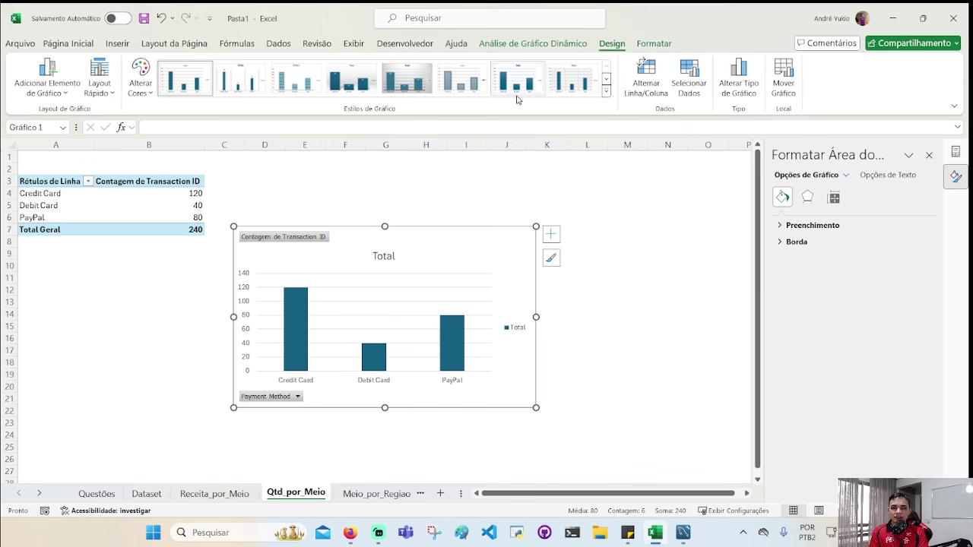
{"action": "left_click", "coordinate": [608, 99]}
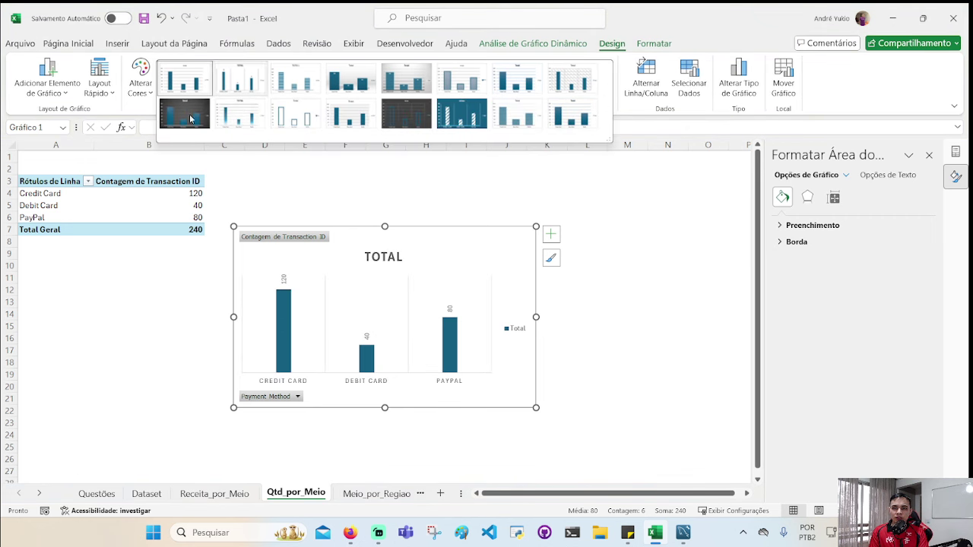
{"action": "left_click", "coordinate": [365, 274]}
{"action": "left_click", "coordinate": [384, 260]}
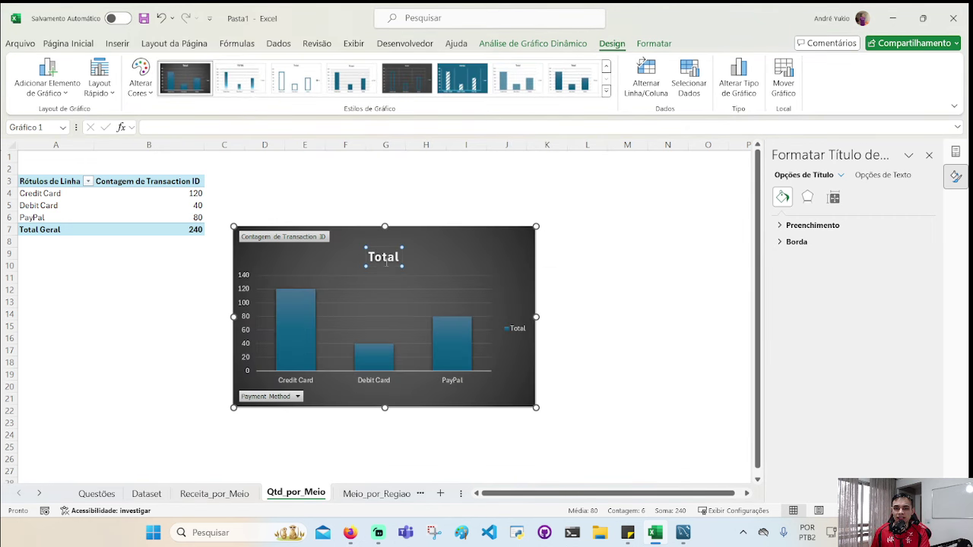
{"action": "left_click", "coordinate": [387, 263]}
{"action": "type", "text": "Compras"}
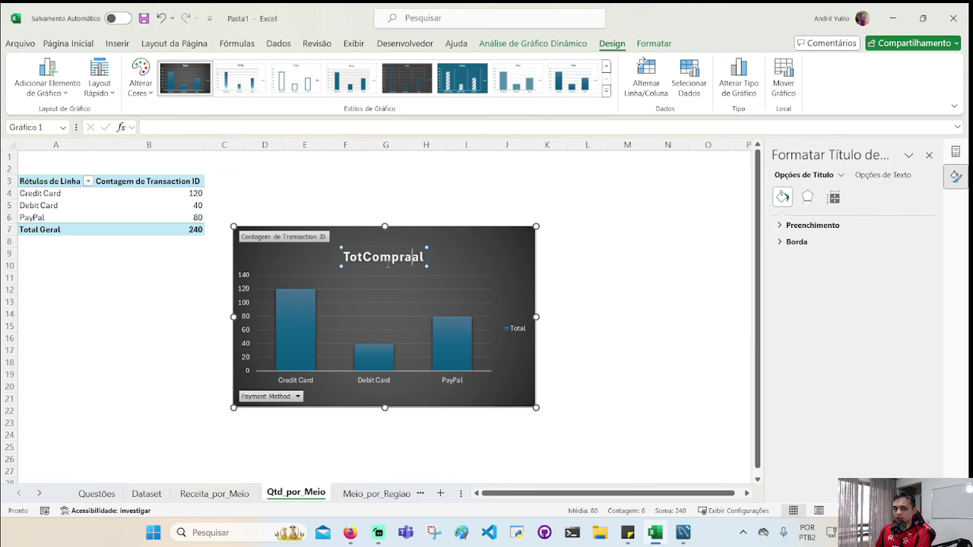
{"action": "key", "text": "ctrl+a"}
{"action": "type", "text": "Compras p"}
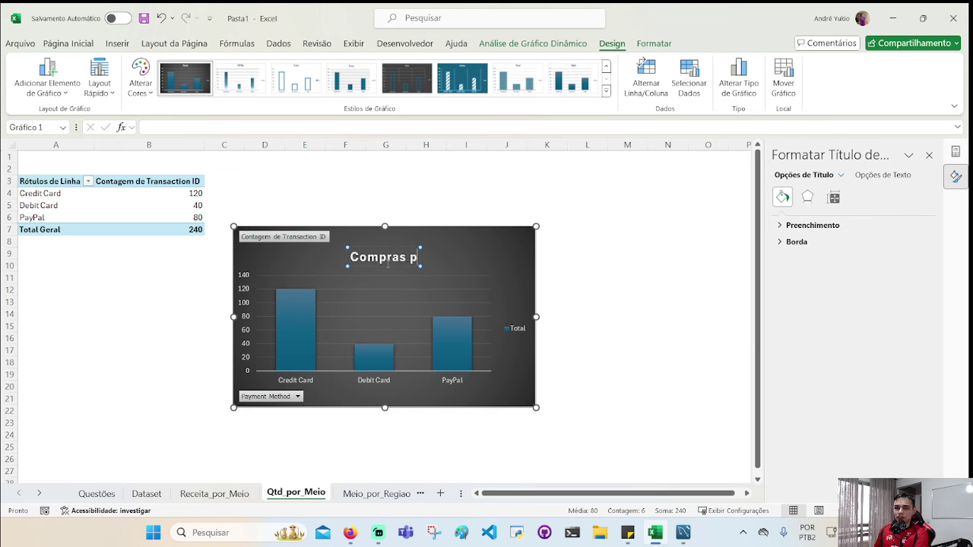
{"action": "type", "text": "or Meio de Pagame"}
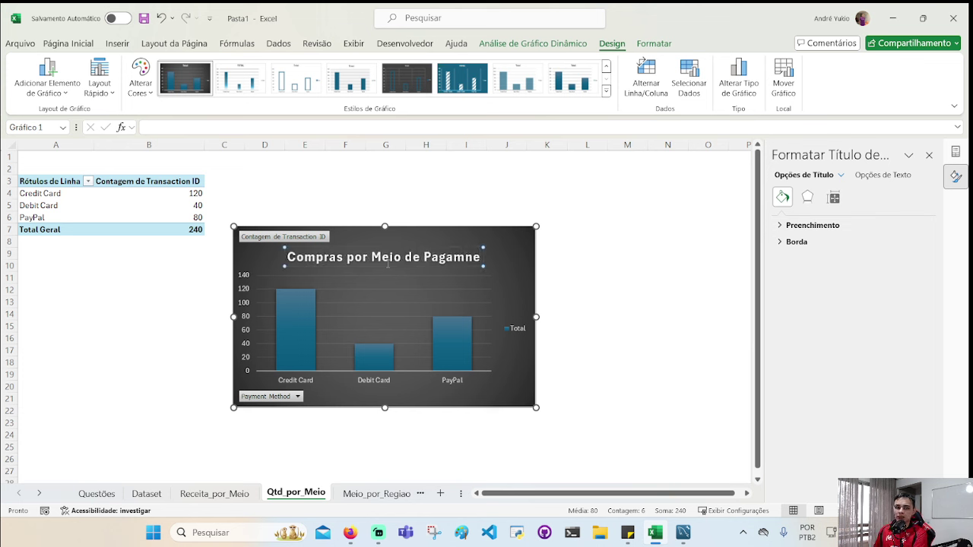
{"action": "key", "text": "BackSpace"}
{"action": "key", "text": "BackSpace"}
{"action": "type", "text": "mento"}
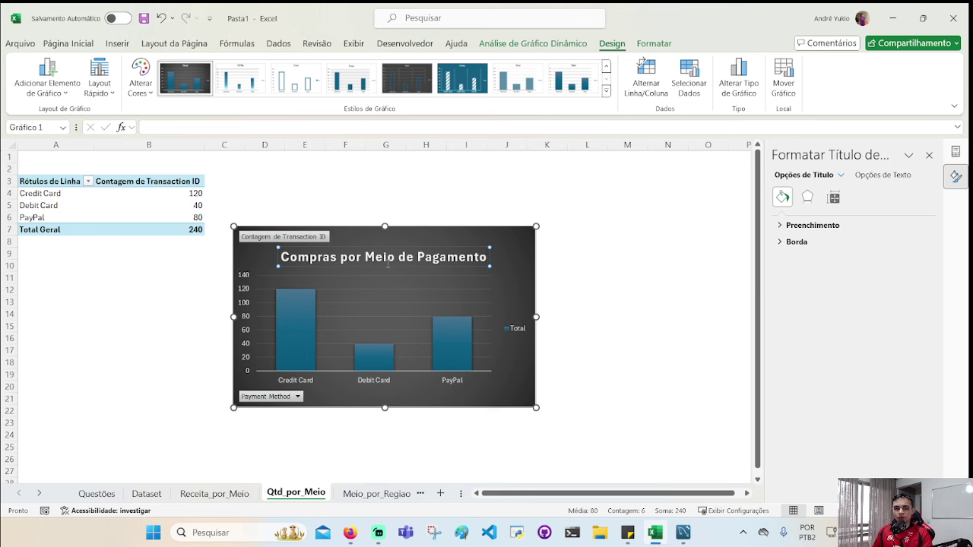
{"action": "left_click", "coordinate": [590, 253]}
{"action": "left_click", "coordinate": [516, 240]}
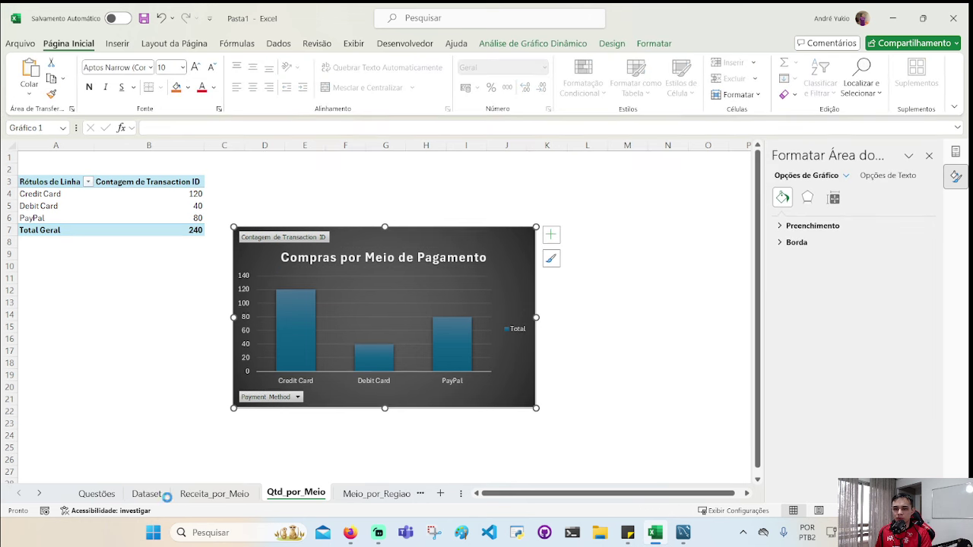
- Paste the copied Compras chart at cell J20 on the Receita_por_Meio sheet
{"action": "left_click", "coordinate": [214, 493]}
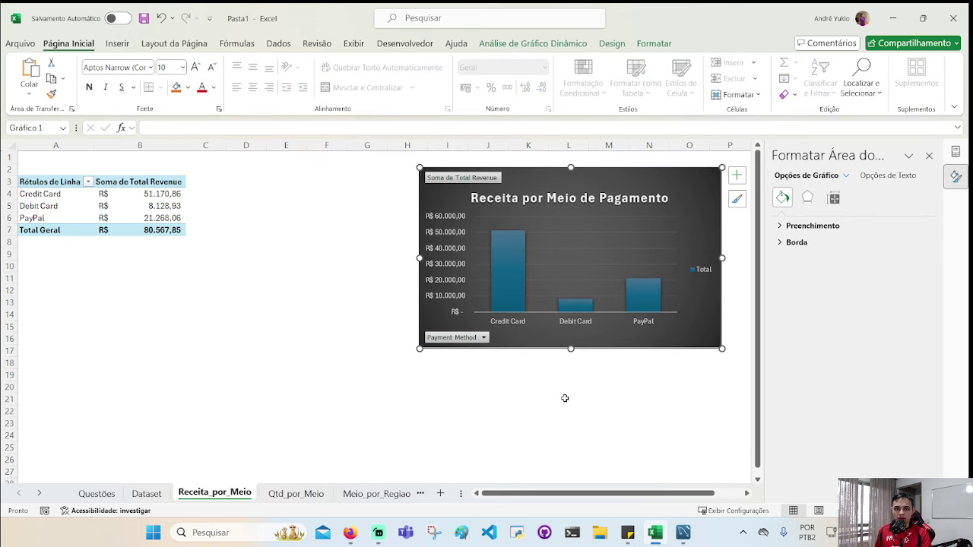
{"action": "scroll", "coordinate": [546, 375], "scroll_direction": "down", "scroll_amount": 3}
{"action": "scroll", "coordinate": [545, 375], "scroll_direction": "up", "scroll_amount": 3}
{"action": "left_click", "coordinate": [490, 386]}
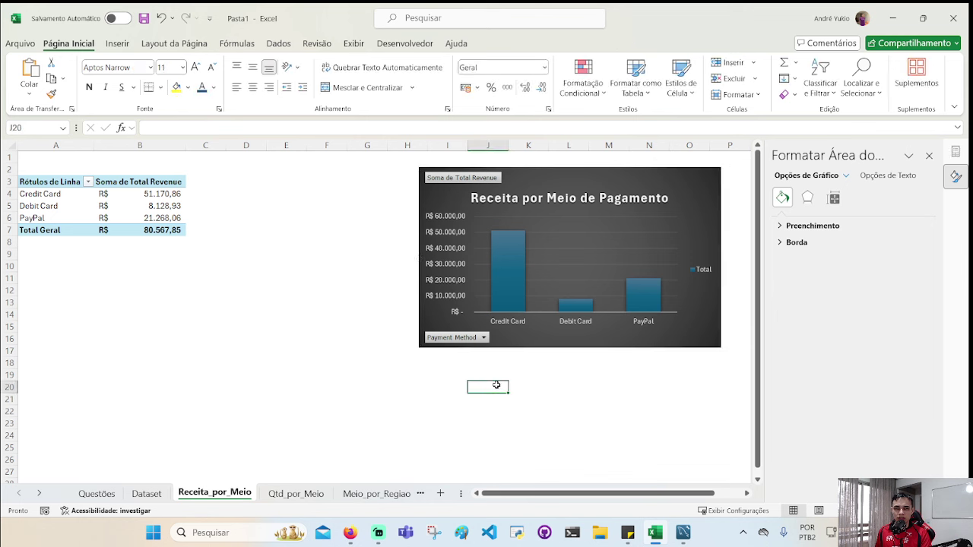
{"action": "key", "text": "ctrl+v"}
{"action": "left_click_drag", "start_coordinate": [575, 392], "coordinate": [531, 374]}
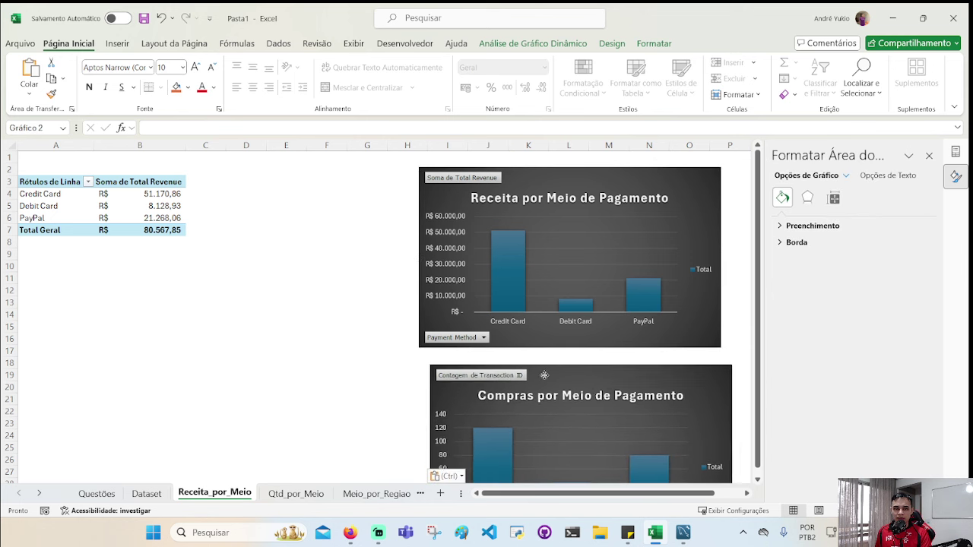
- Stack the revenue chart above the Compras chart on the sheet's right side
{"action": "scroll", "coordinate": [708, 381], "scroll_direction": "down", "scroll_amount": 2}
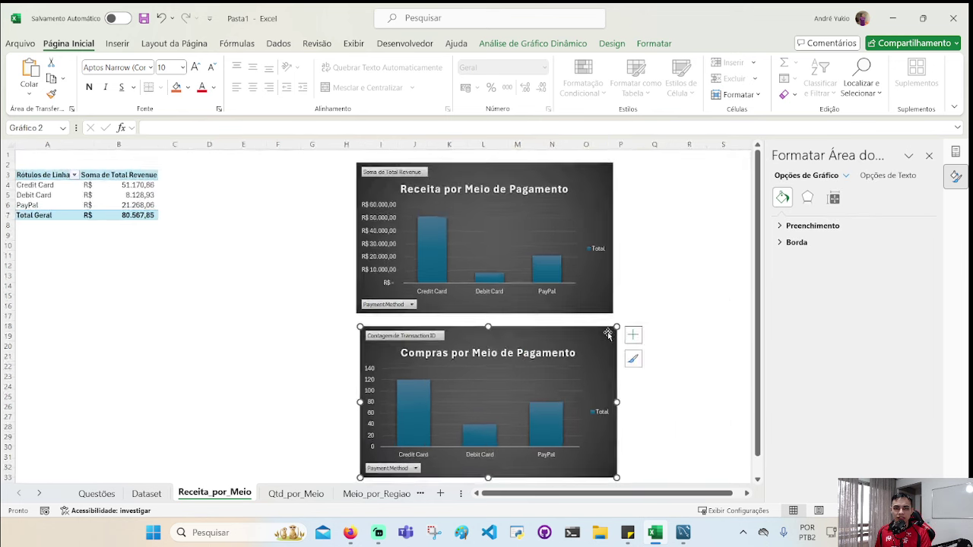
{"action": "scroll", "coordinate": [708, 382], "scroll_direction": "down", "scroll_amount": 3, "text": "ctrl"}
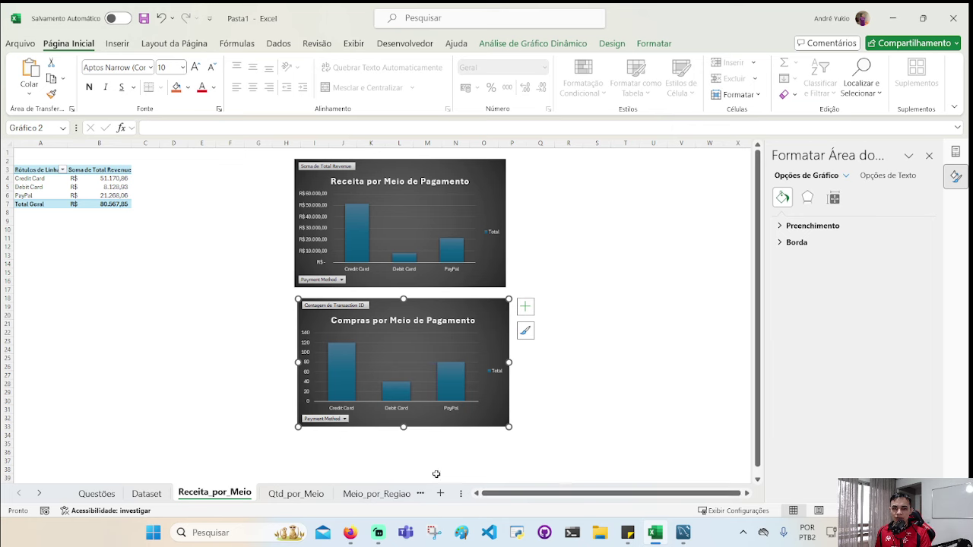
{"action": "scroll", "coordinate": [342, 427], "scroll_direction": "up", "scroll_amount": 2, "text": "ctrl"}
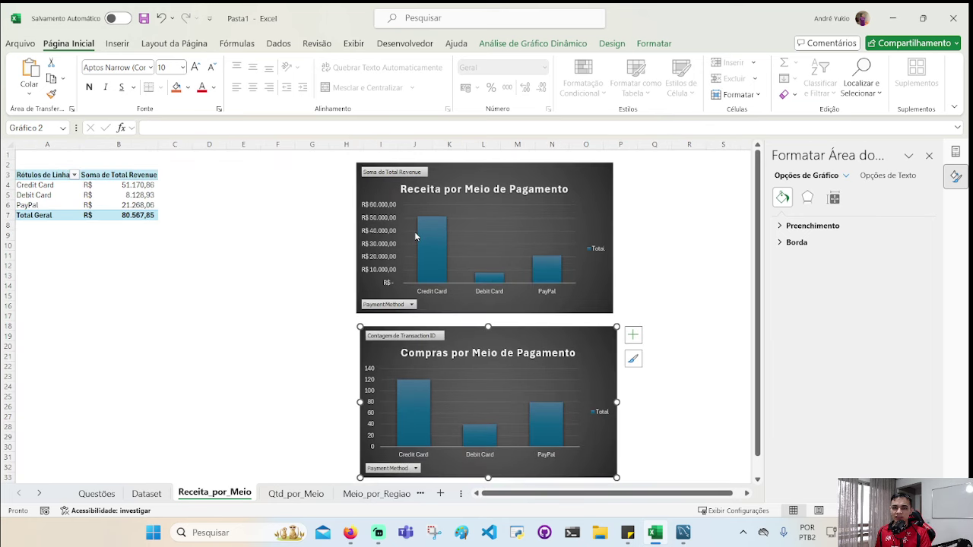
{"action": "left_click_drag", "start_coordinate": [479, 172], "coordinate": [601, 168]}
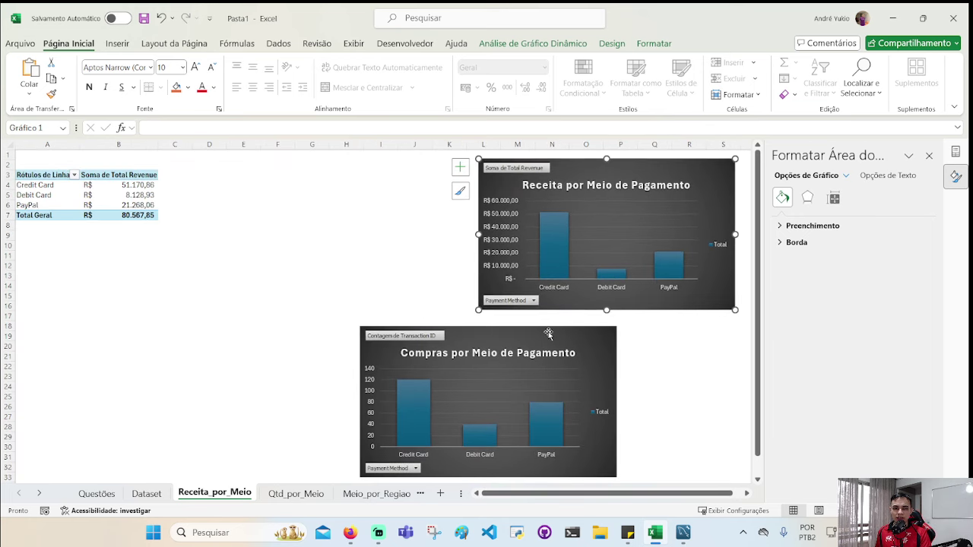
{"action": "left_click_drag", "start_coordinate": [544, 336], "coordinate": [662, 326]}
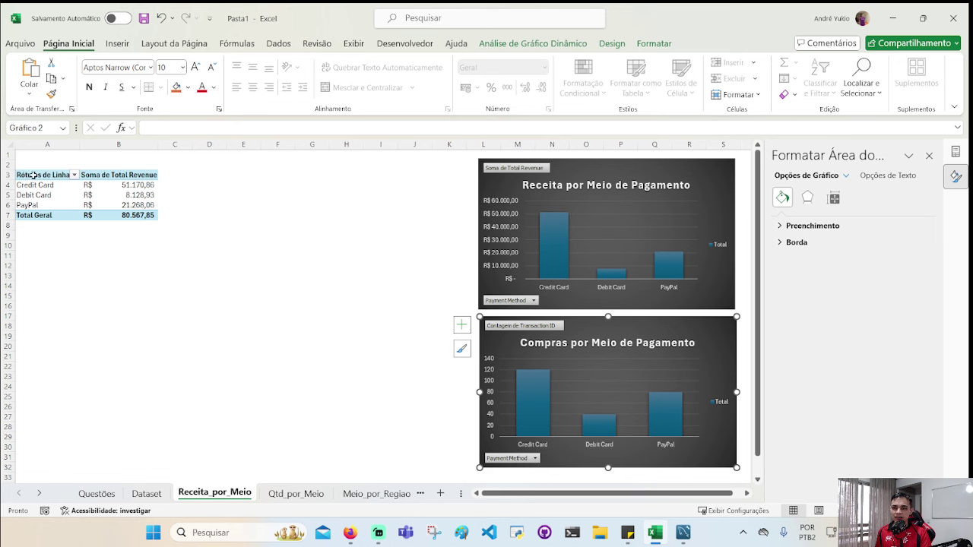
- Select the revenue pivot range and the empty area between the table and charts
{"action": "left_click_drag", "start_coordinate": [30, 175], "coordinate": [121, 225]}
{"action": "left_click", "coordinate": [229, 277]}
{"action": "left_click_drag", "start_coordinate": [449, 171], "coordinate": [163, 448]}
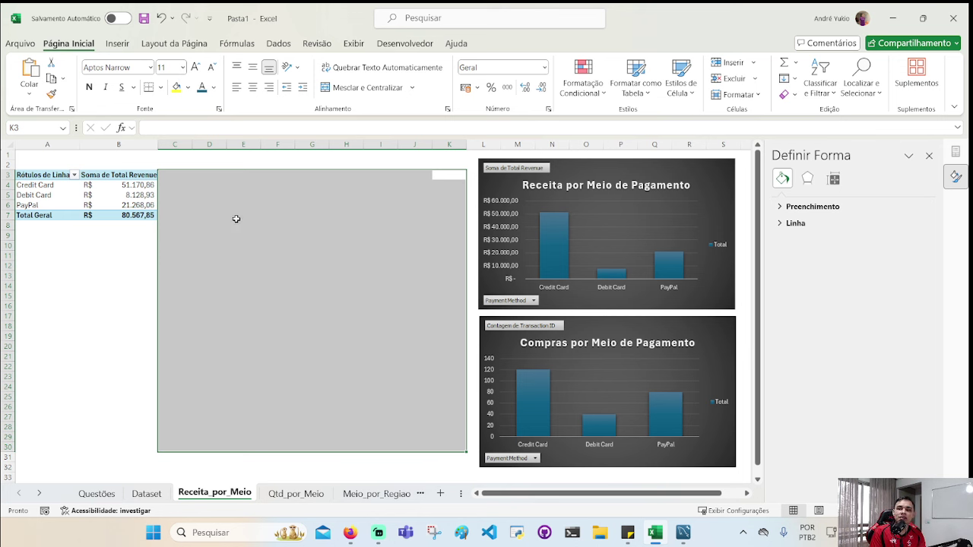
{"action": "left_click", "coordinate": [232, 164]}
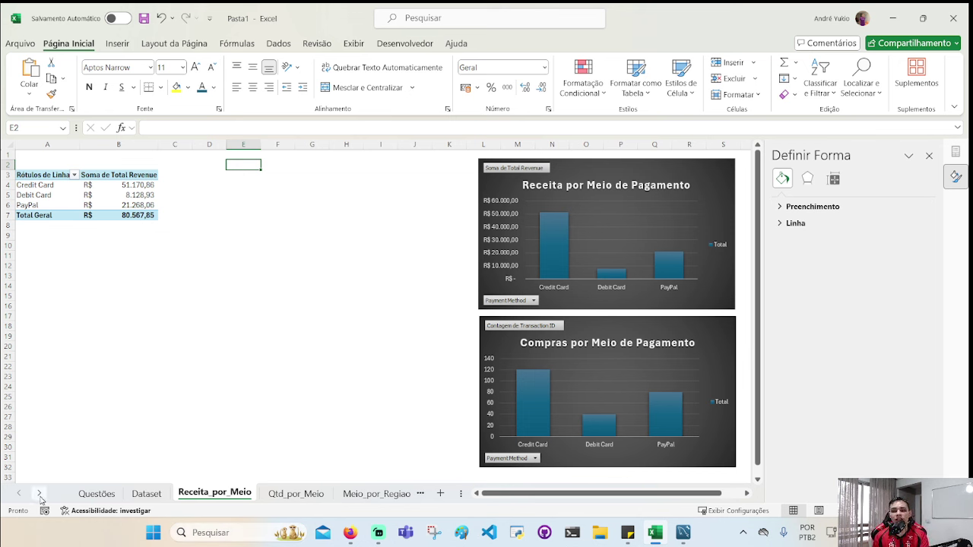
- Review the four written answers on Questões, scrolling right to read the long ones
{"action": "left_click", "coordinate": [88, 494]}
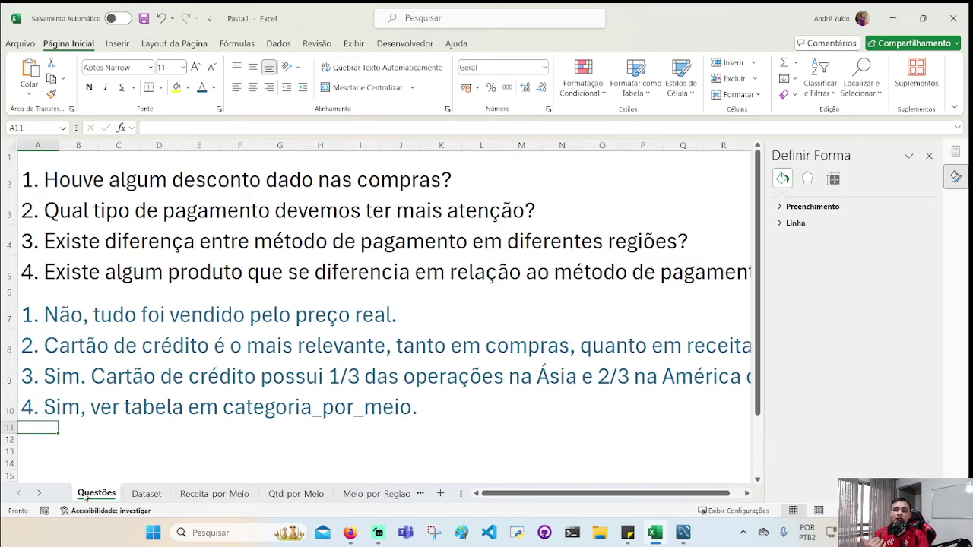
{"action": "left_click_drag", "start_coordinate": [76, 309], "coordinate": [164, 348]}
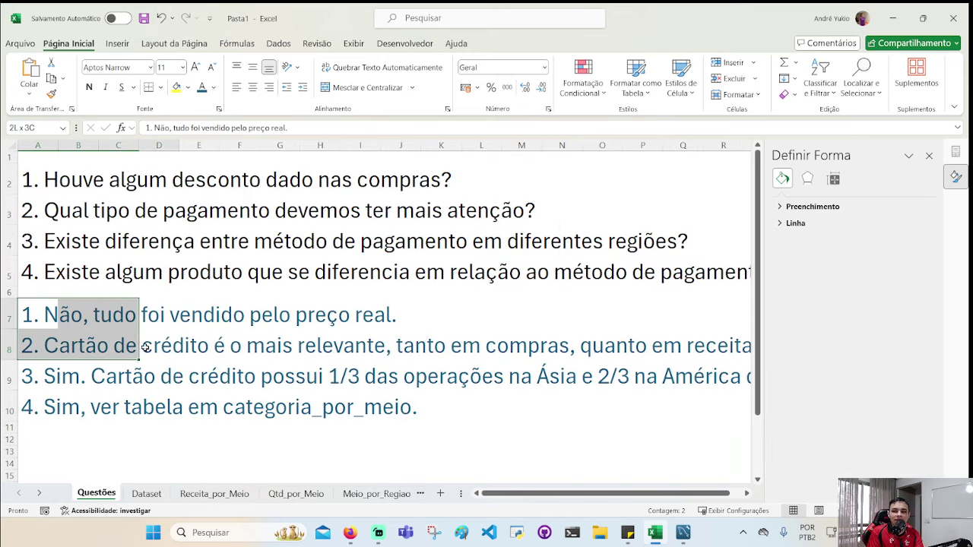
{"action": "left_click", "coordinate": [114, 348]}
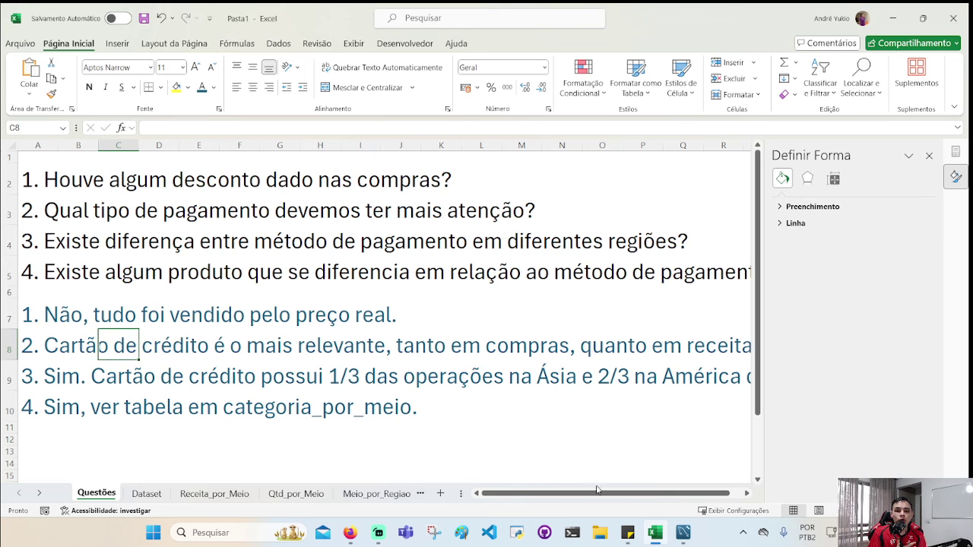
{"action": "left_click", "coordinate": [745, 493]}
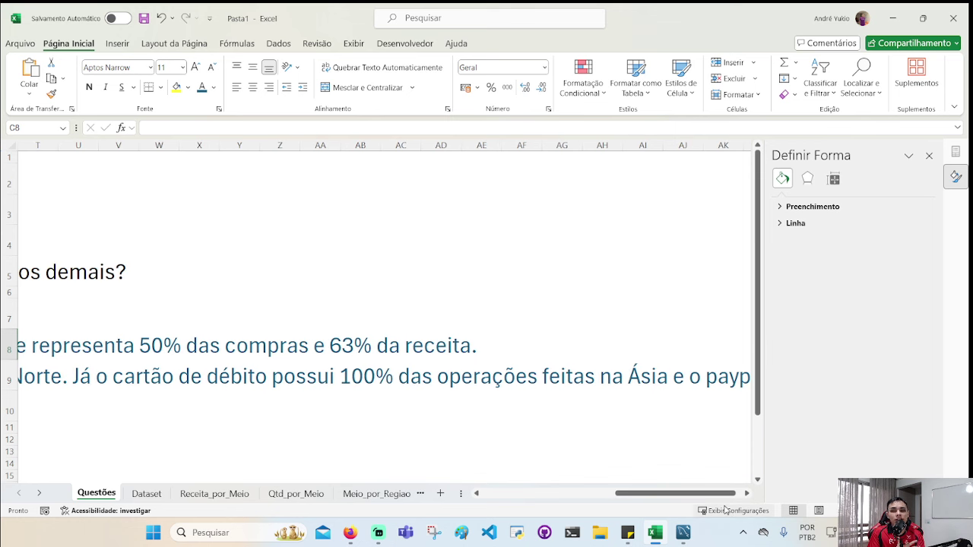
{"action": "left_click_drag", "start_coordinate": [712, 493], "coordinate": [479, 493]}
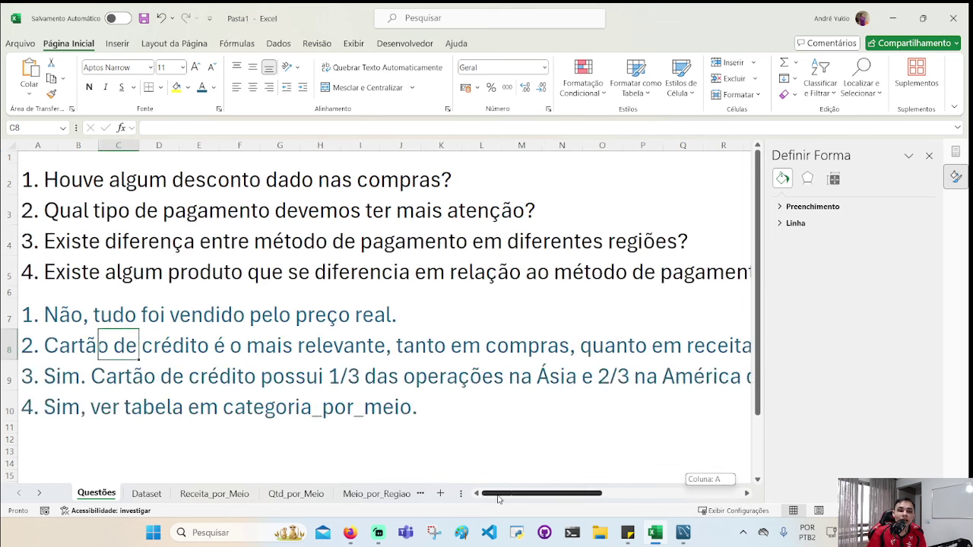